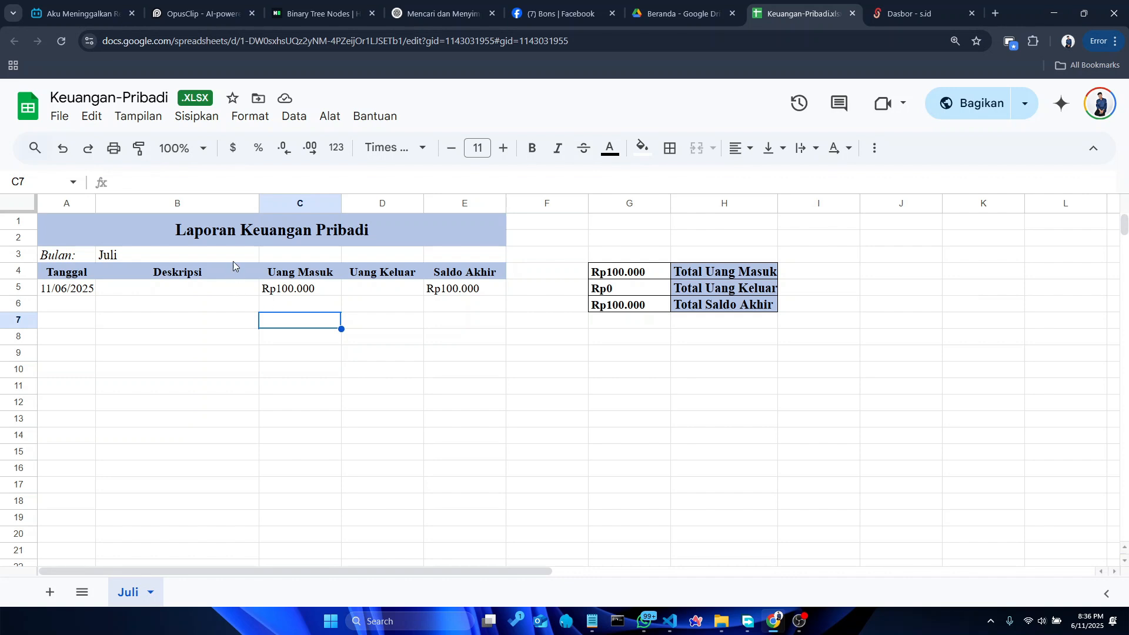
# Add a row 6 entry dated 12 jul with description "Makan" and an Uang Keluar amount of 10000
pyautogui.click(255, 235)
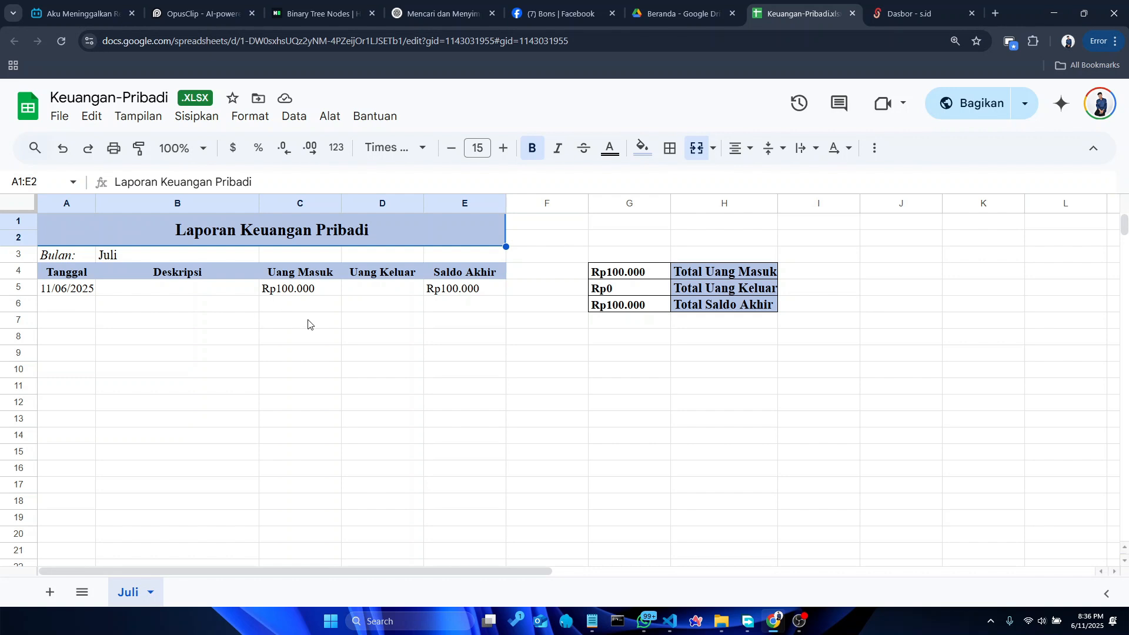
pyautogui.click(64, 307)
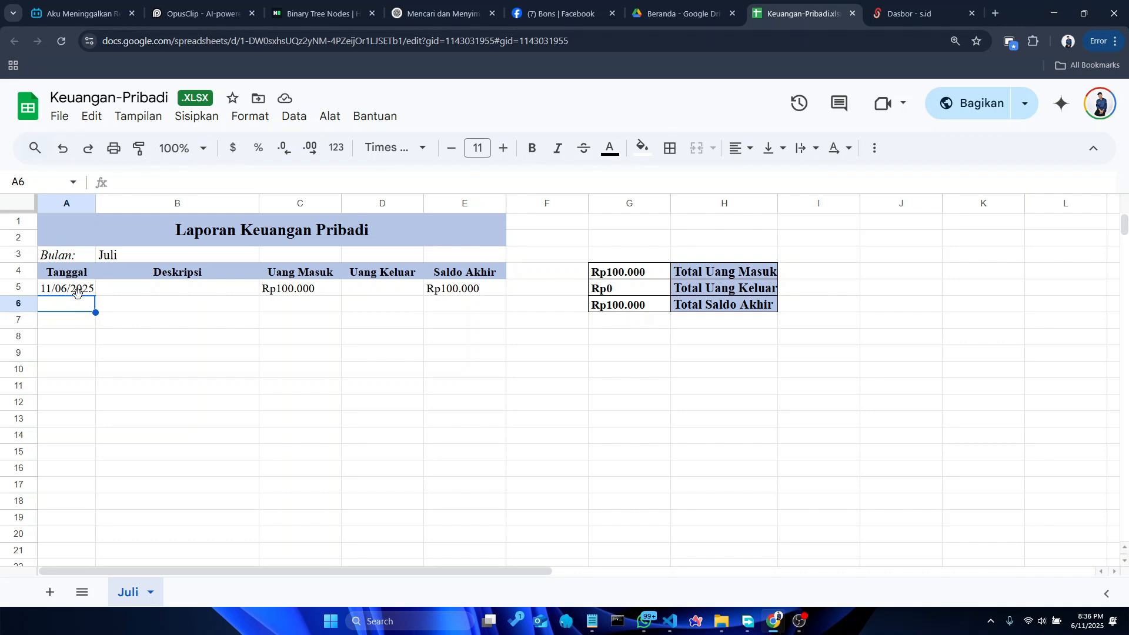
pyautogui.write('12 jul')
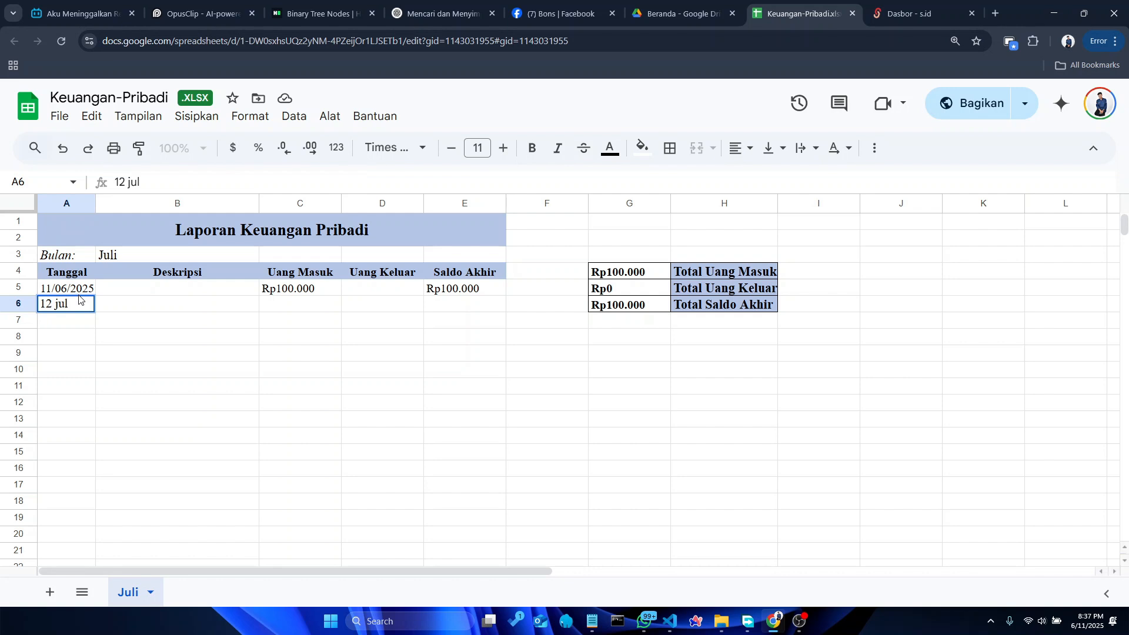
pyautogui.press('Tab')
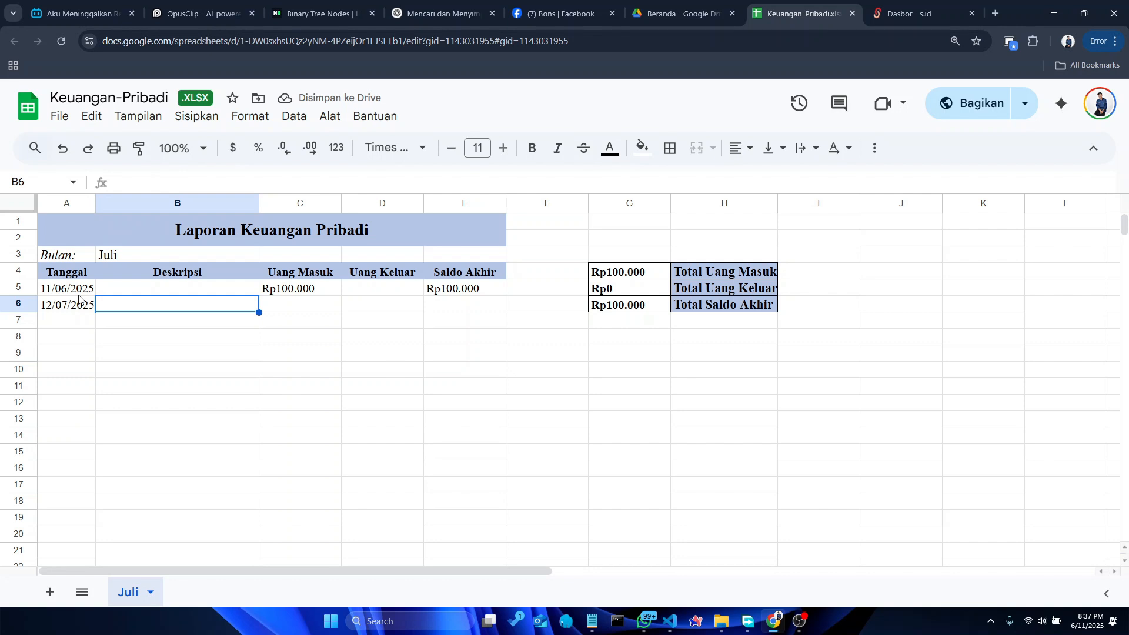
pyautogui.write('Makan')
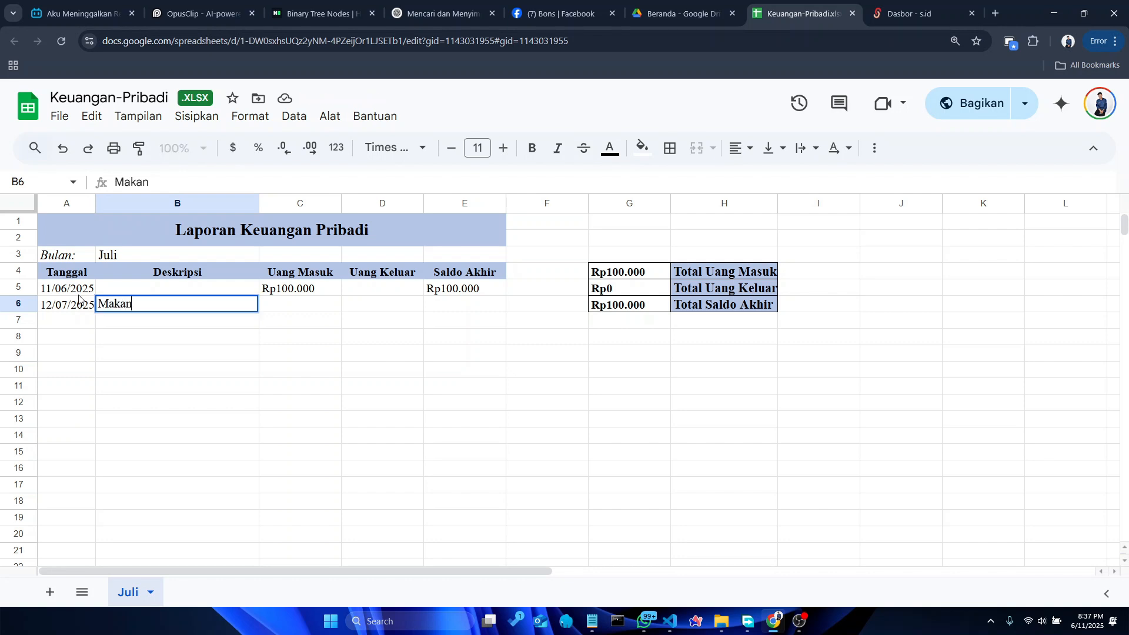
pyautogui.press('Tab')
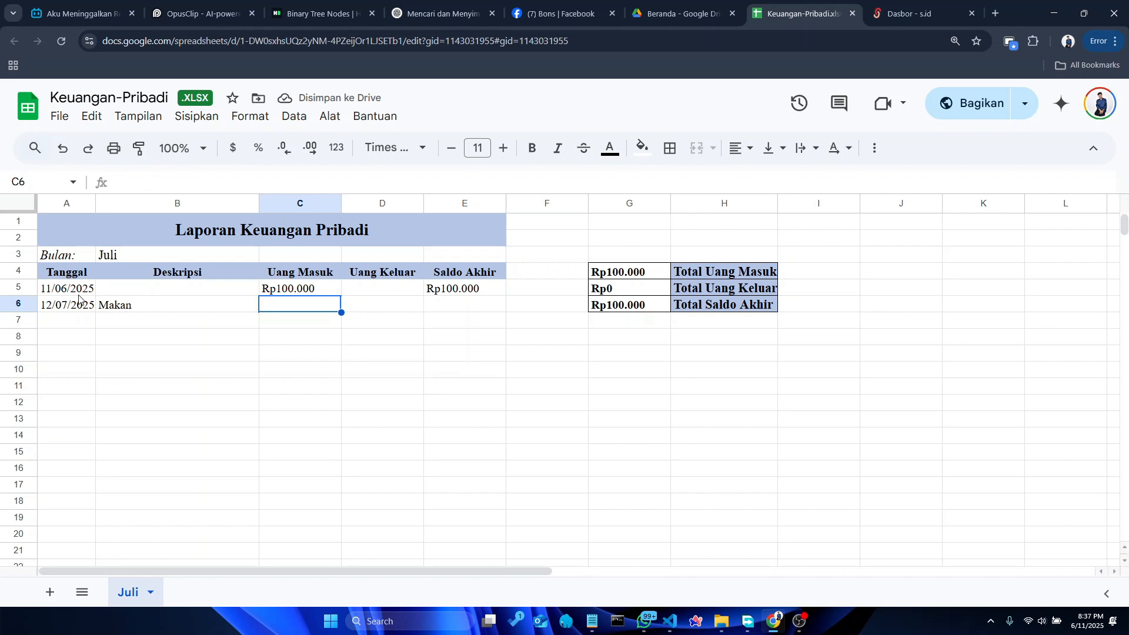
pyautogui.press('Tab')
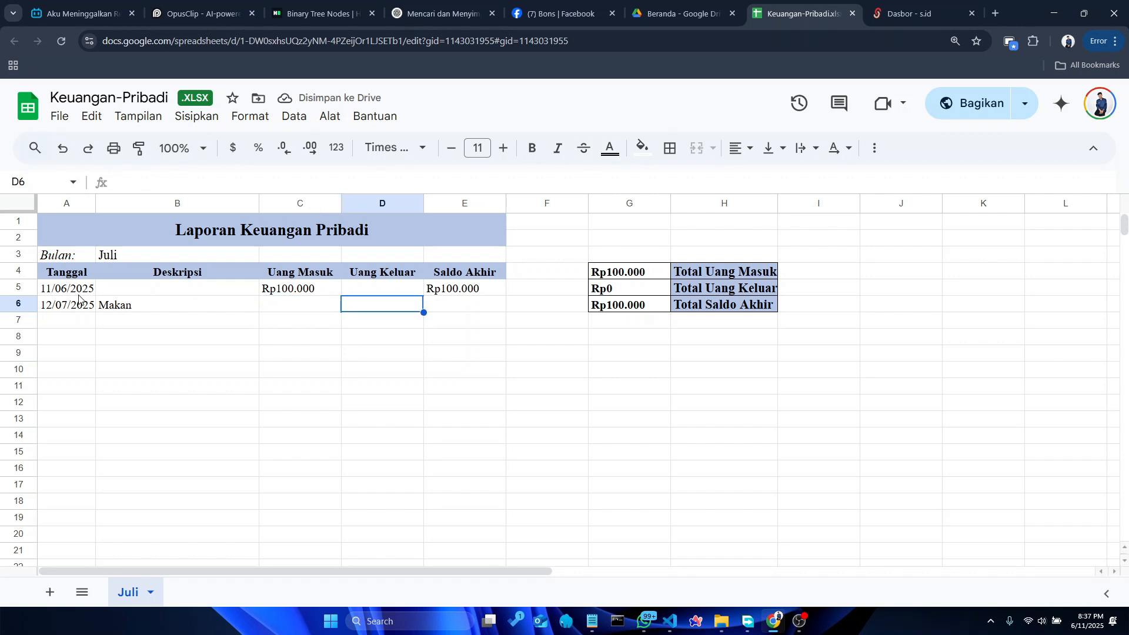
pyautogui.write('100')
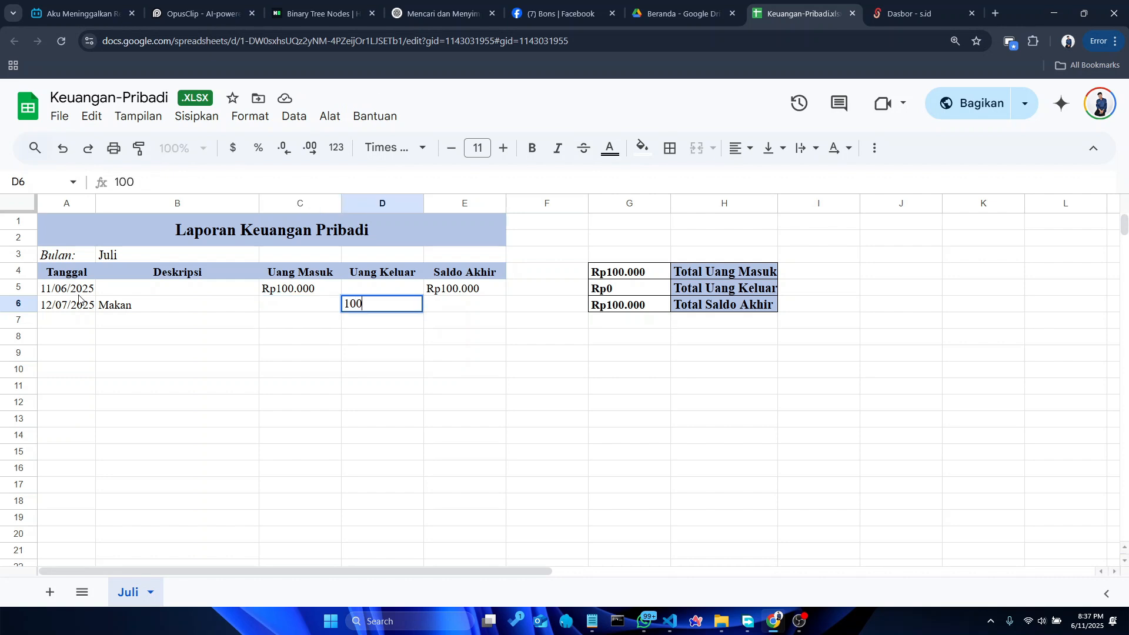
pyautogui.write('00')
pyautogui.press('Tab')
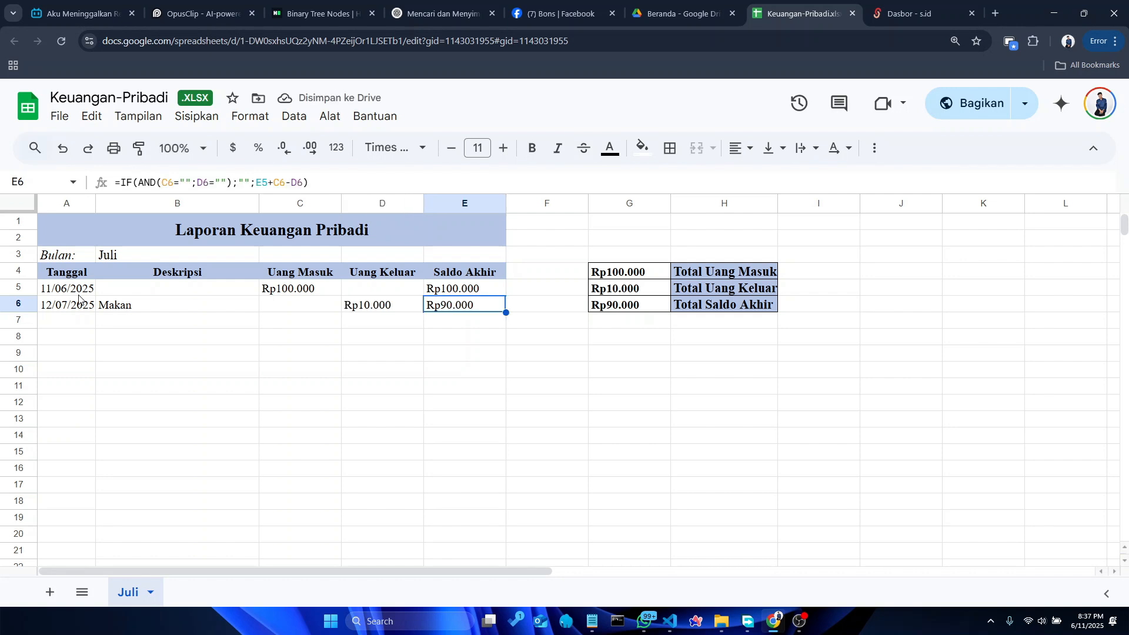
# Examine the formulas behind the Saldo Akhir cells and the Total Uang Keluar and Total Saldo Akhir summary cells
pyautogui.press('Up')
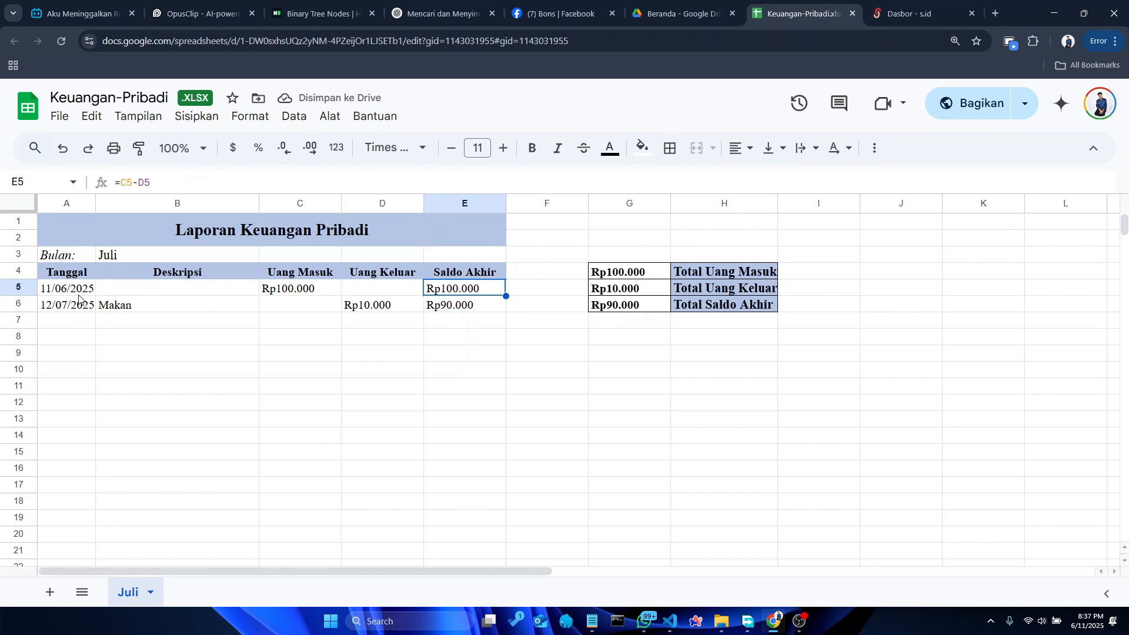
pyautogui.press('Down')
pyautogui.press('Left')
pyautogui.press('Right')
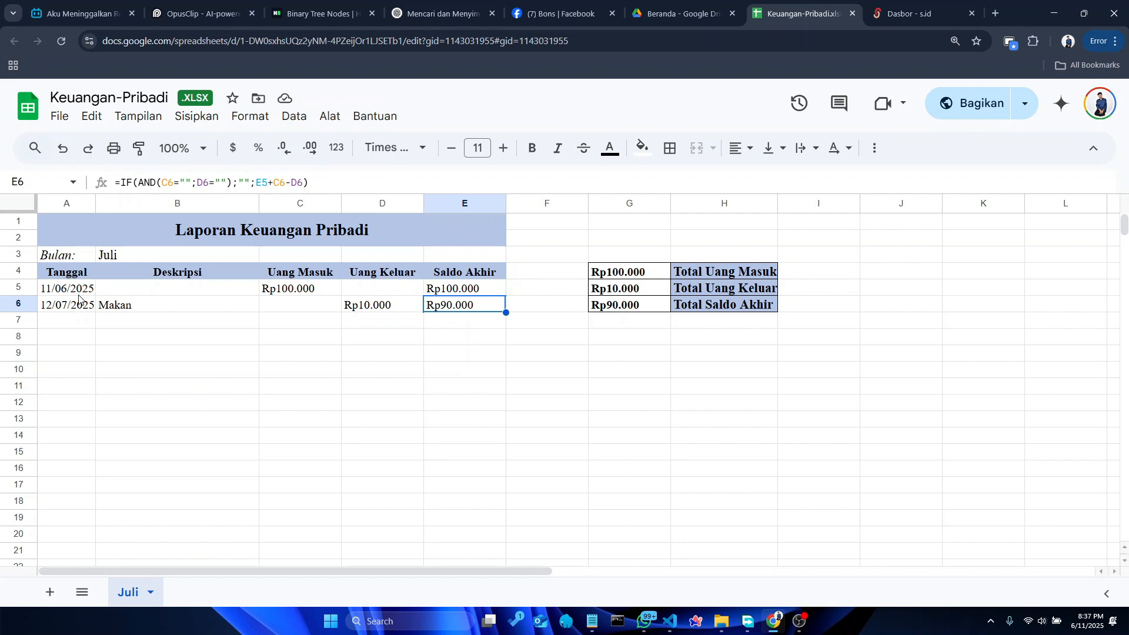
pyautogui.press('Right')
pyautogui.press('Right')
pyautogui.press('Up')
pyautogui.press('Down')
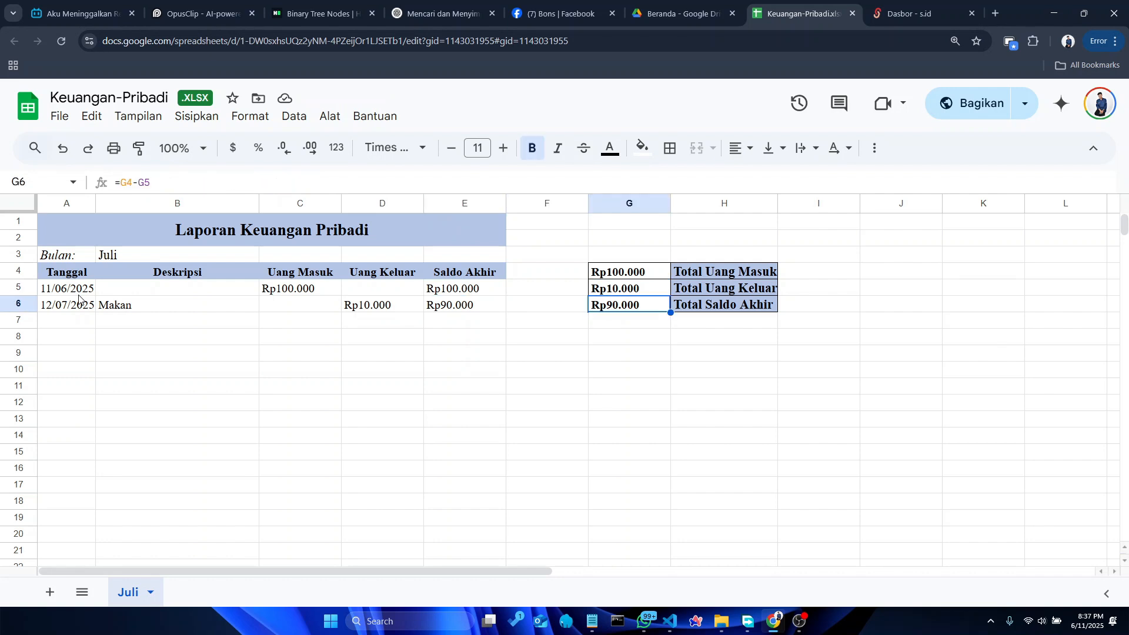
pyautogui.press('Up')
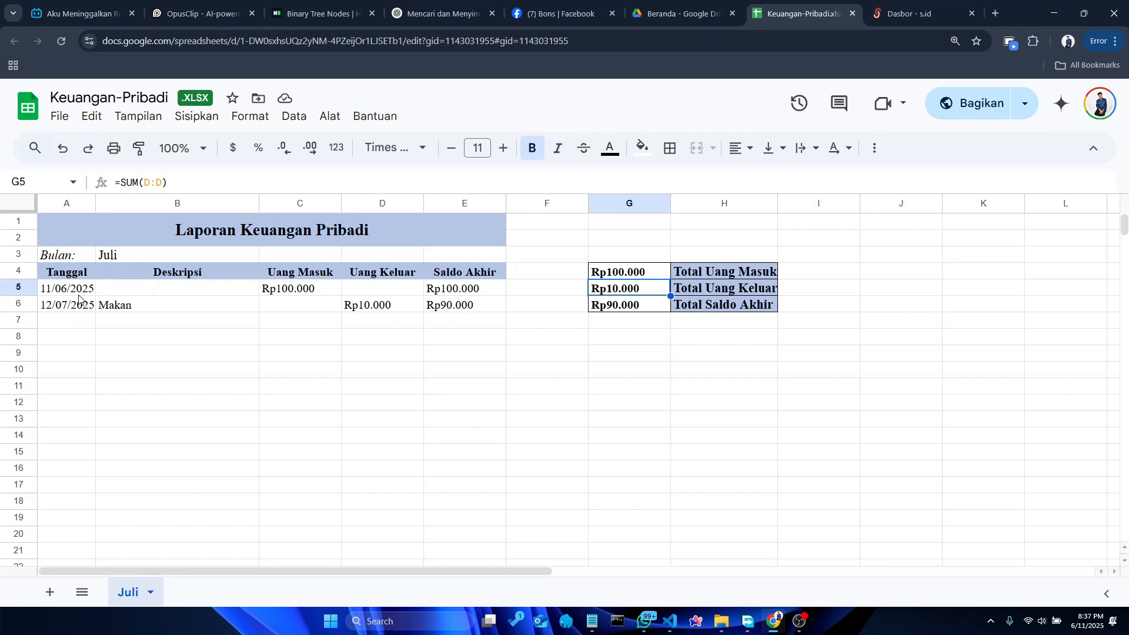
pyautogui.press('Down')
pyautogui.press('Left')
pyautogui.press('Left')
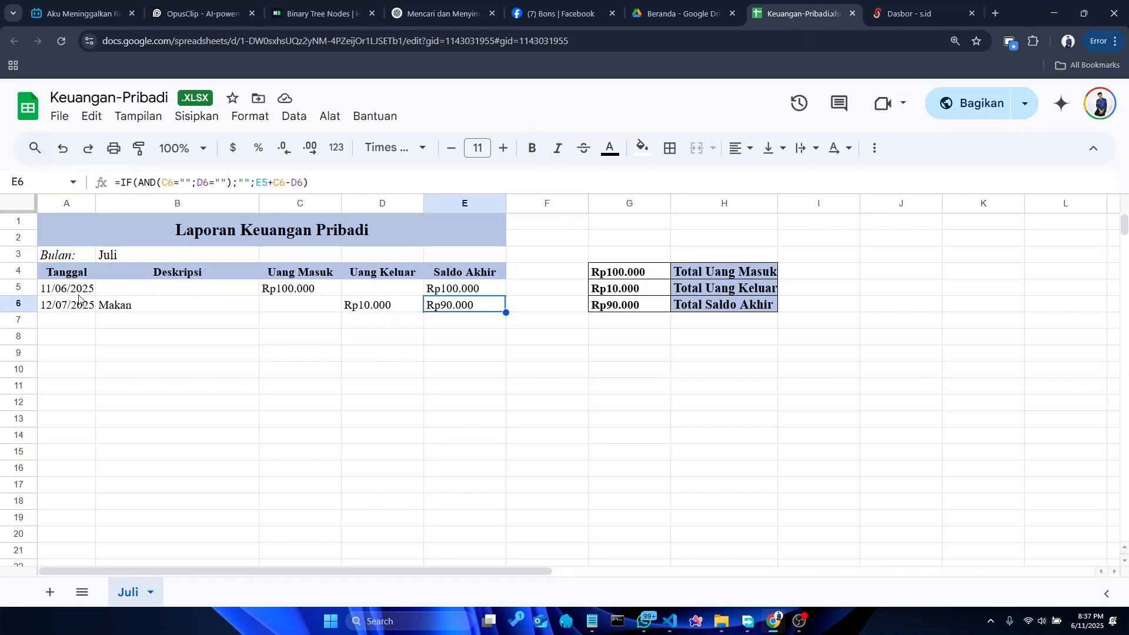
pyautogui.press('Left')
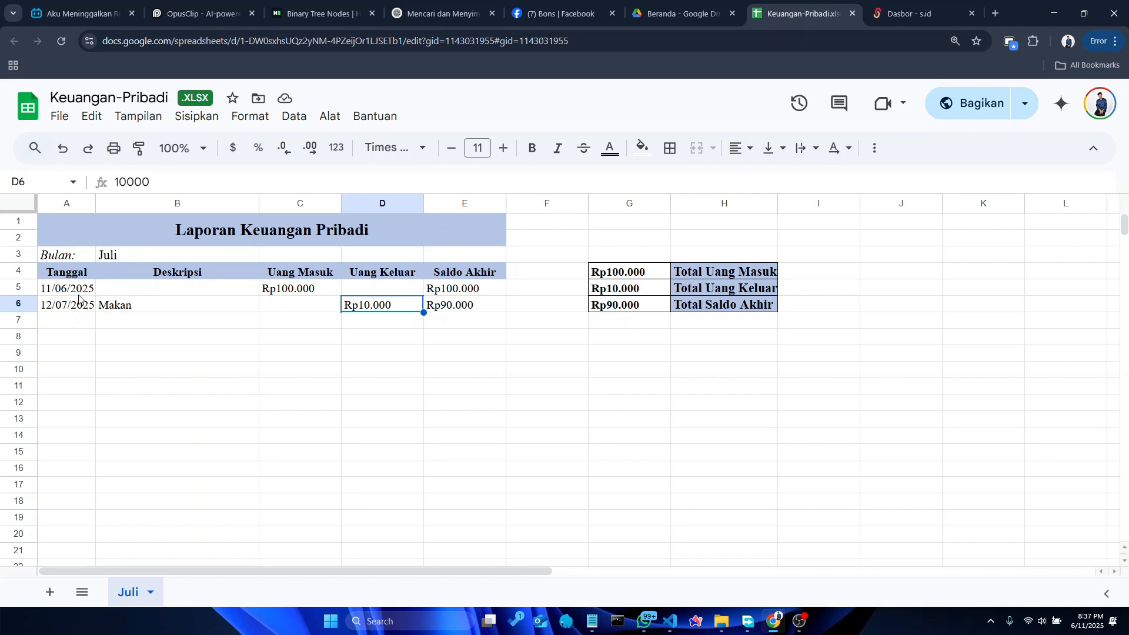
# Switch to Excel and create a new blank workbook
pyautogui.click(438, 625)
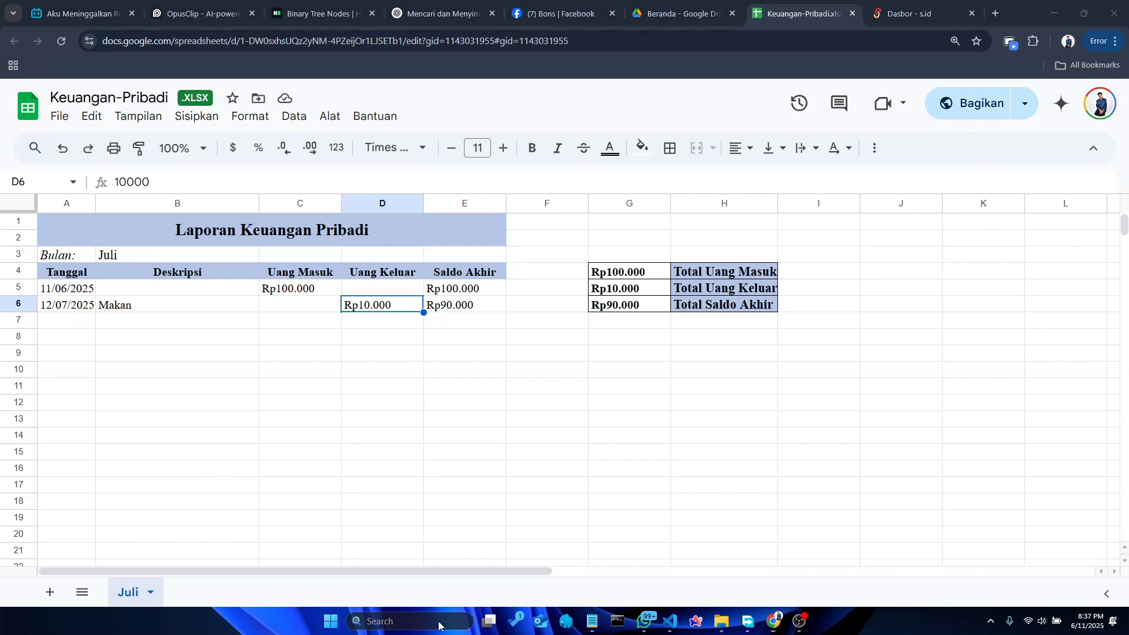
pyautogui.write('excel')
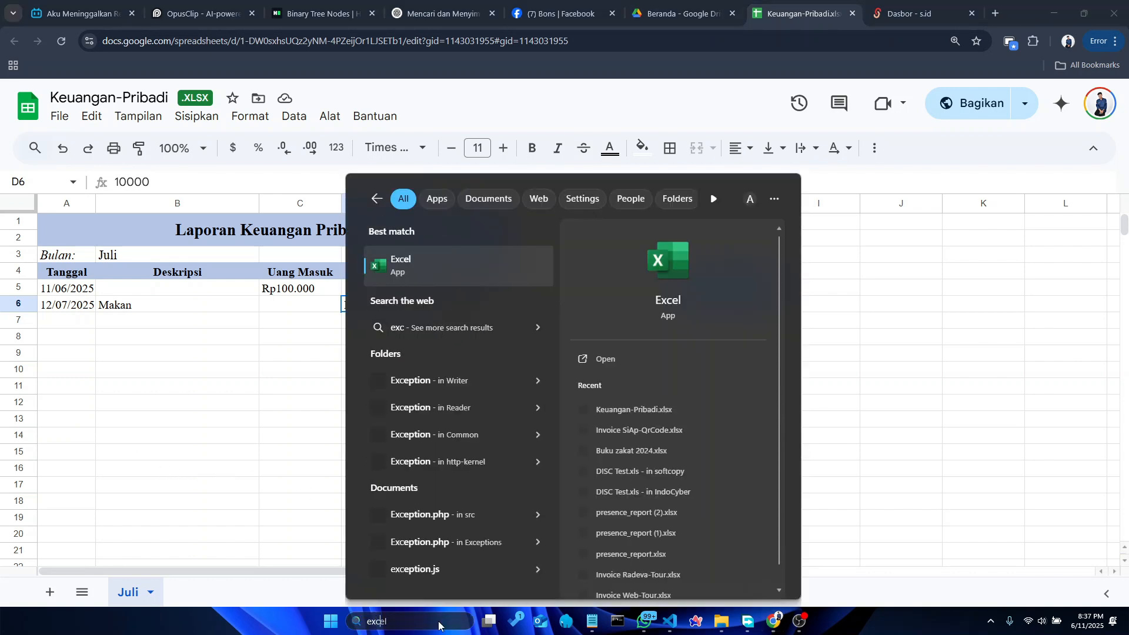
pyautogui.press('Return')
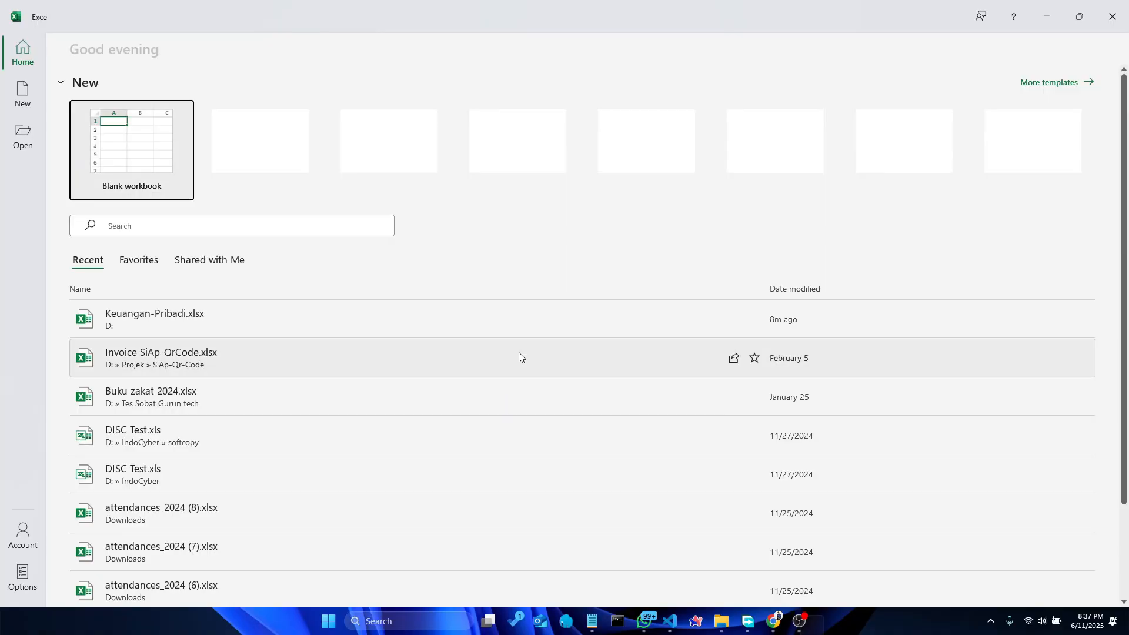
pyautogui.click(153, 168)
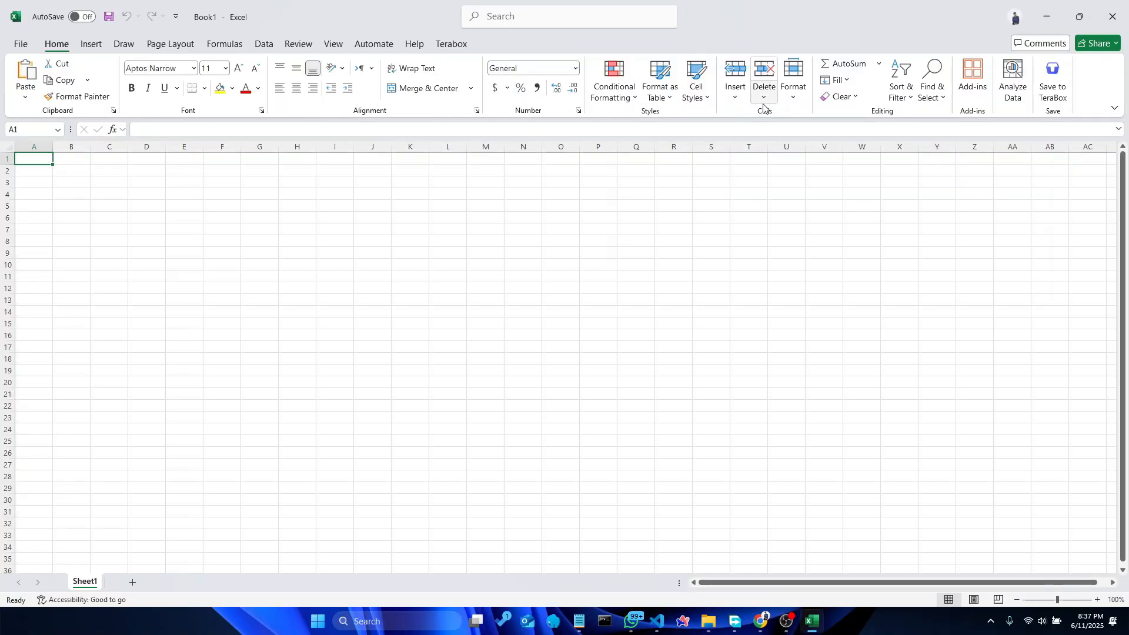
# Enter the report title "Laporan Keuangan Pribadi" in cell A1
pyautogui.keyDown('ctrl'); pyautogui.scroll(4, 50, 169); pyautogui.keyUp('ctrl')
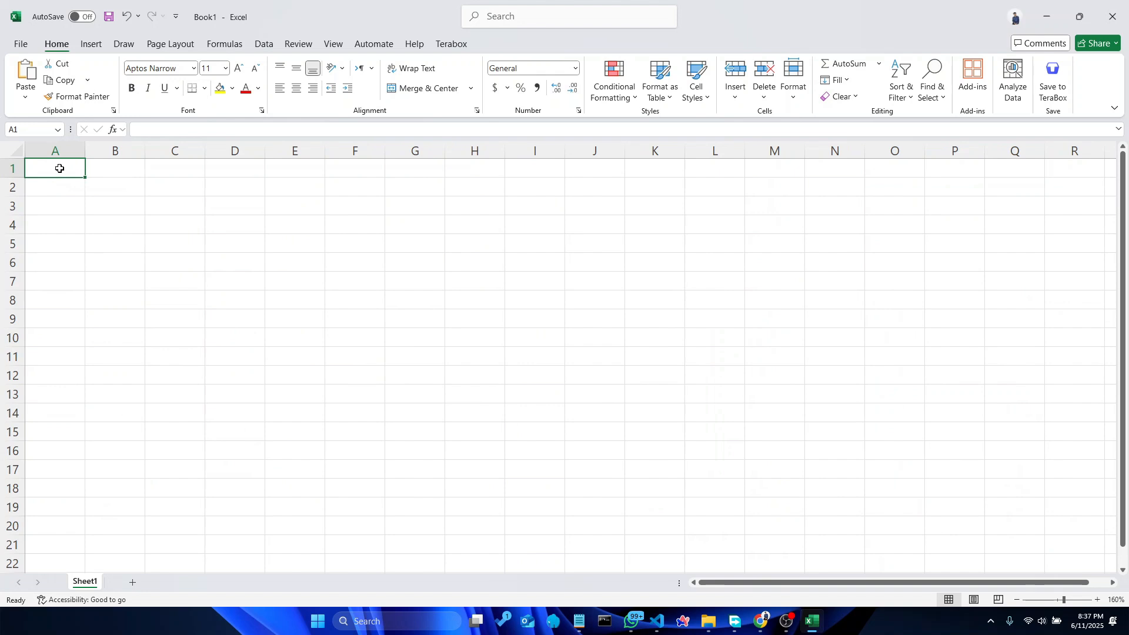
pyautogui.write('Lapo')
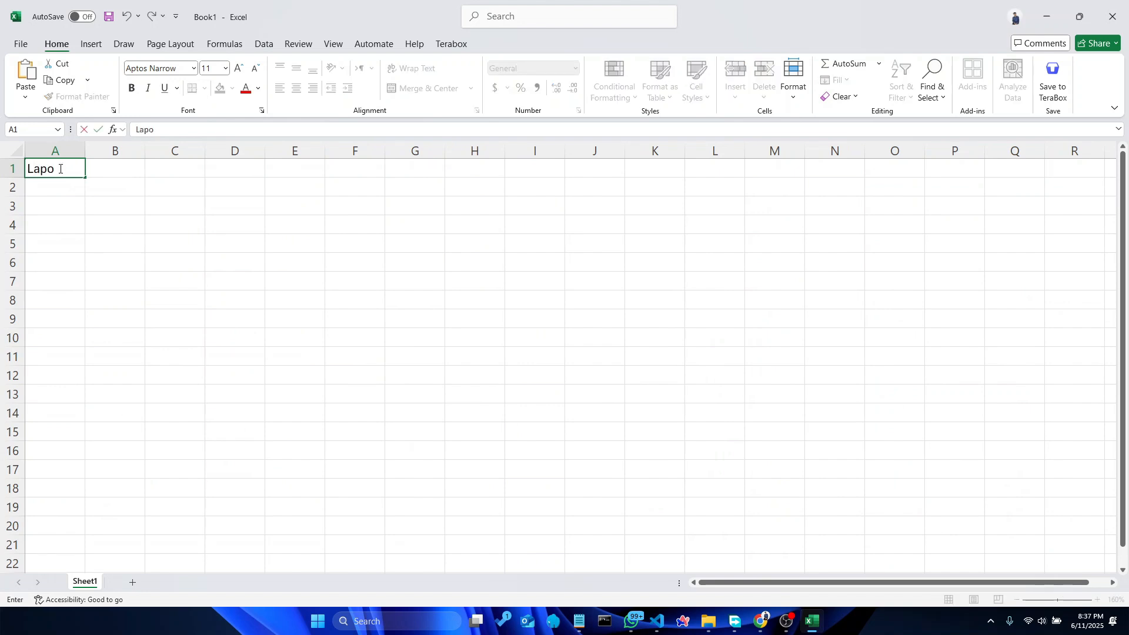
pyautogui.write('ran Keuangan Pribadi')
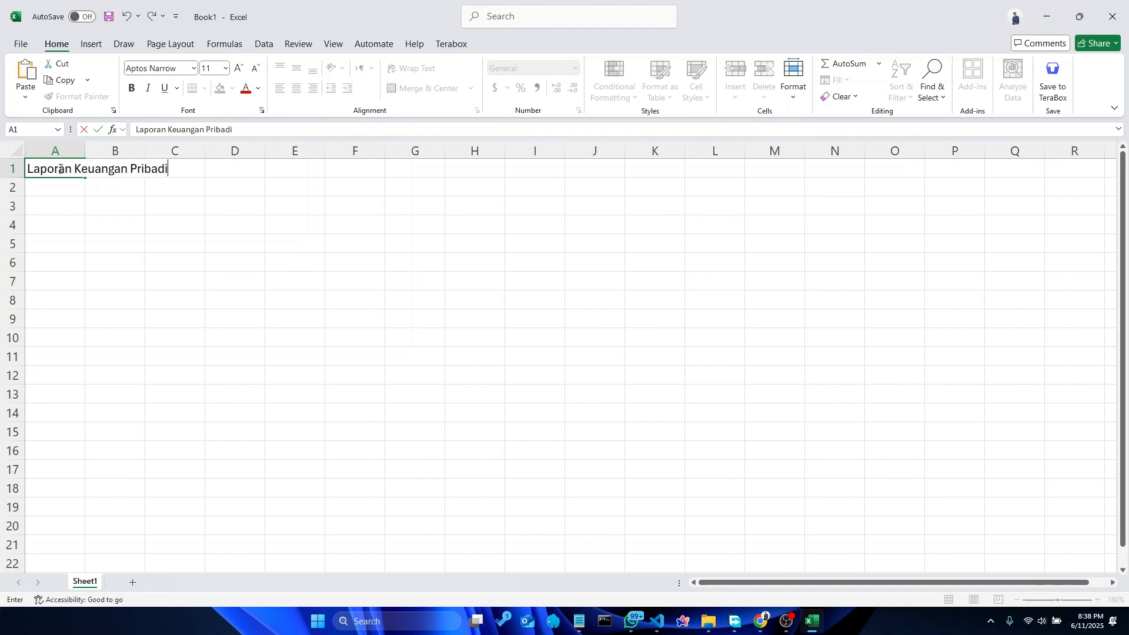
pyautogui.press('Return')
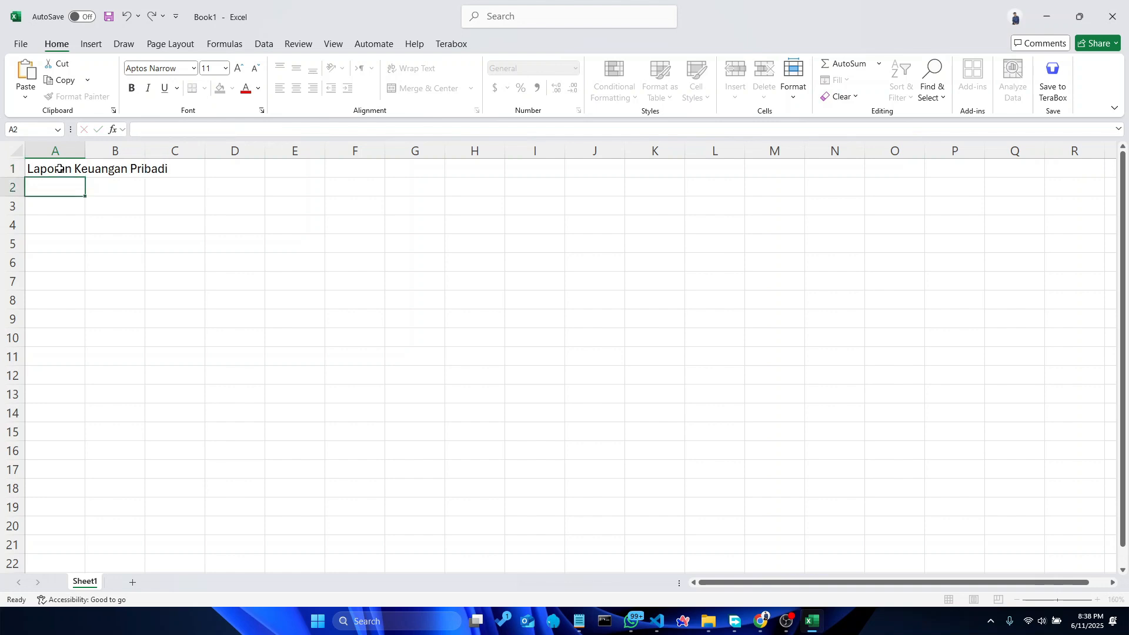
# Enter the column headers "Tanggal", "Deskripsi" and "Uang Masuk" in cells A4 to C4
pyautogui.press('Return')
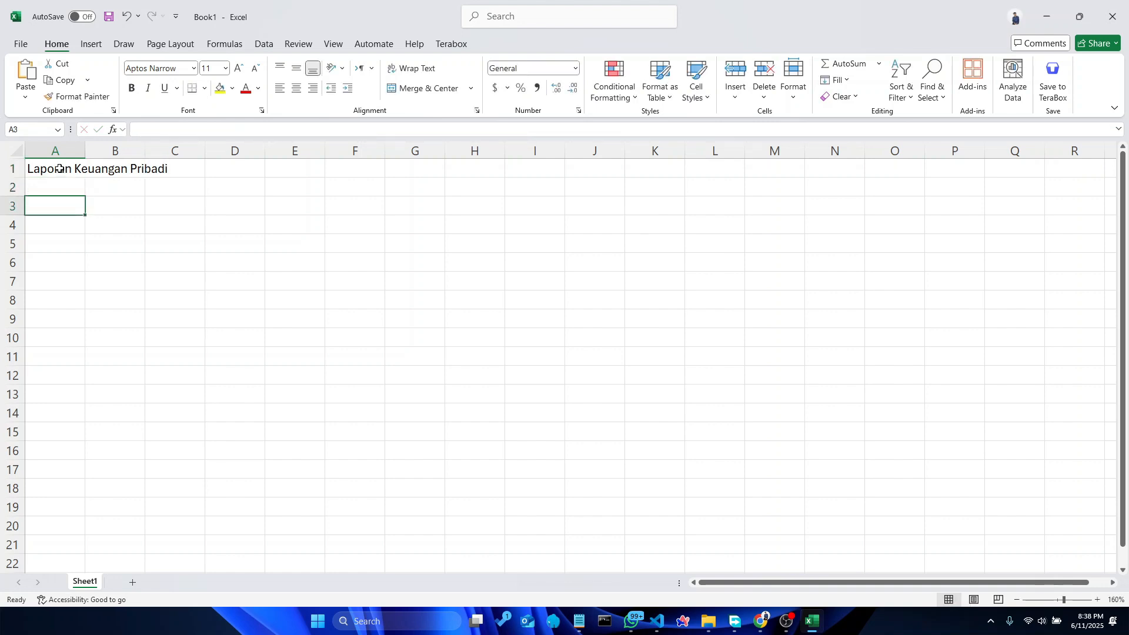
pyautogui.press('Return')
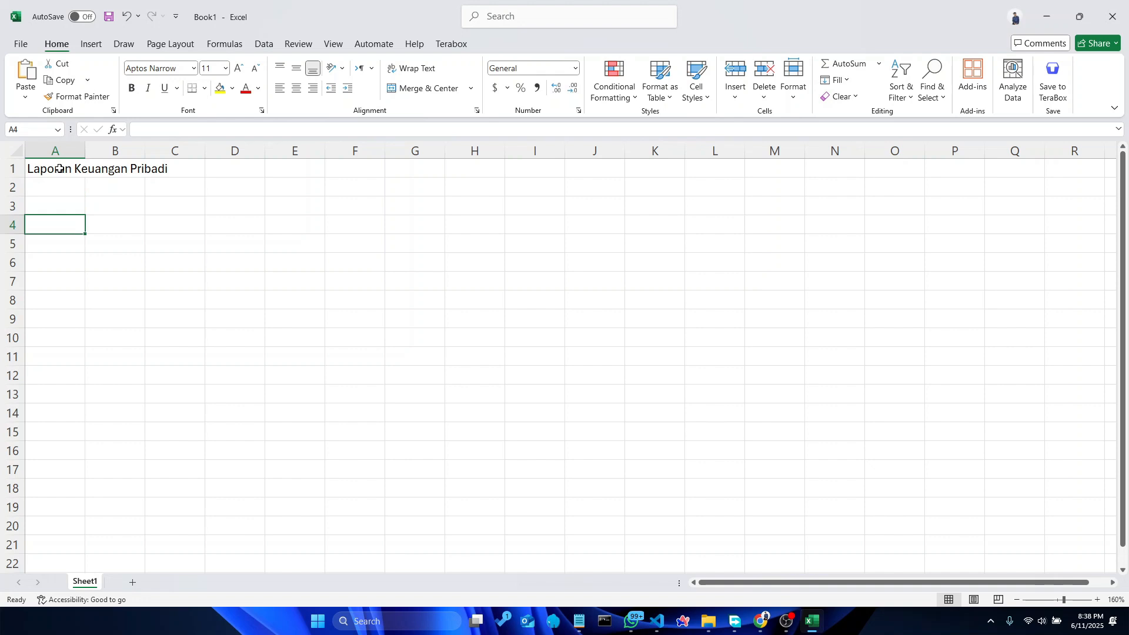
pyautogui.write('Tanggal')
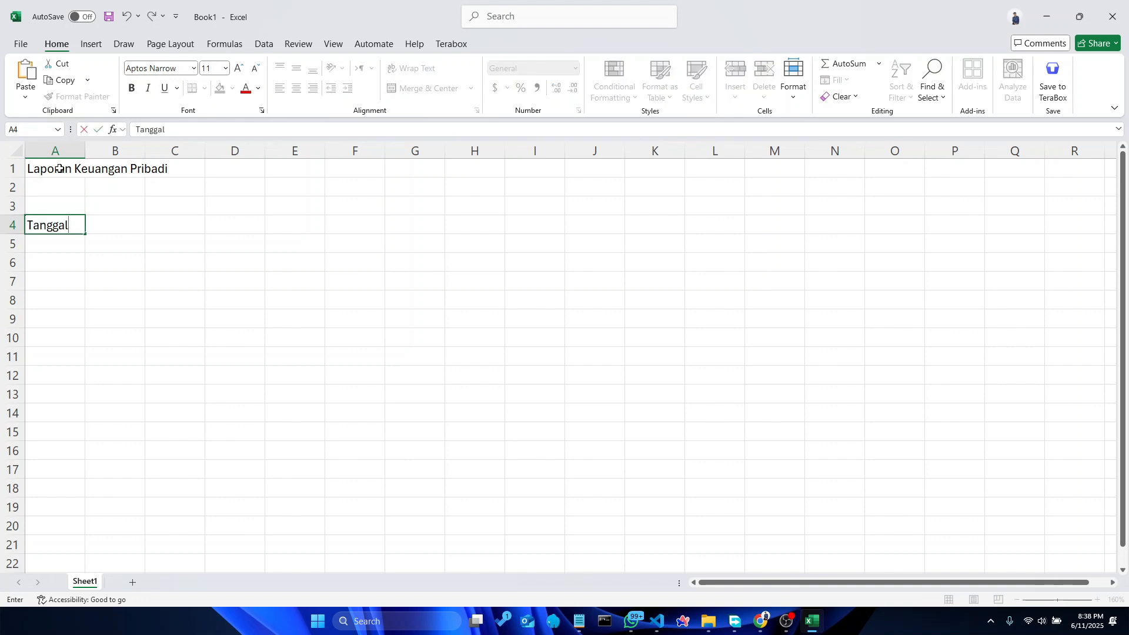
pyautogui.press('Tab')
pyautogui.write('D')
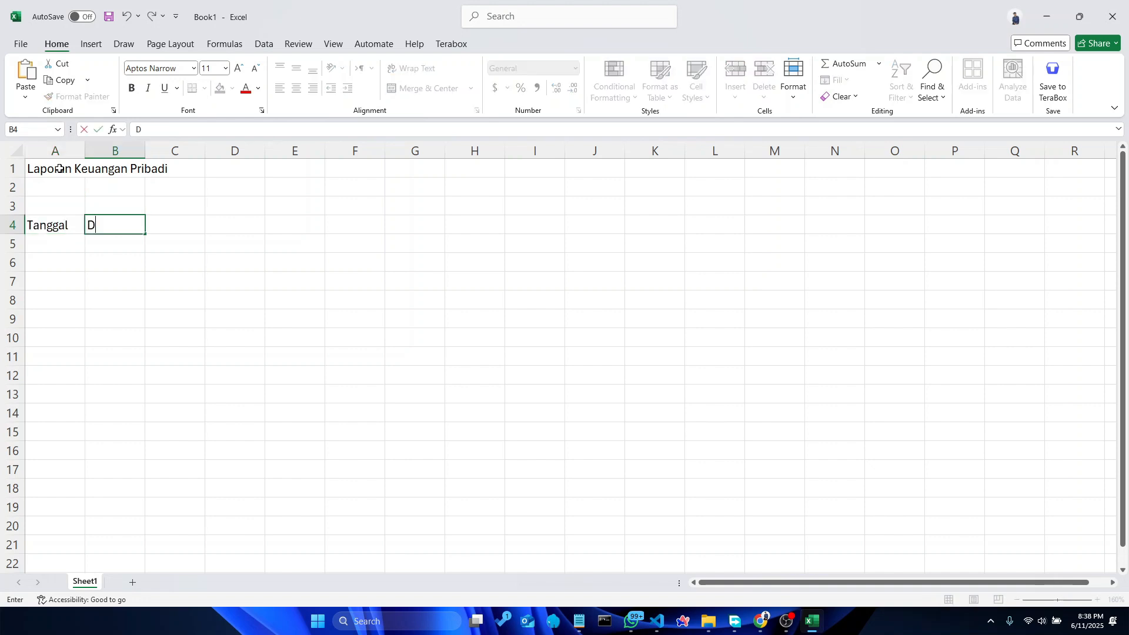
pyautogui.write('eskripsi')
pyautogui.press('Tab')
pyautogui.write('Uang m')
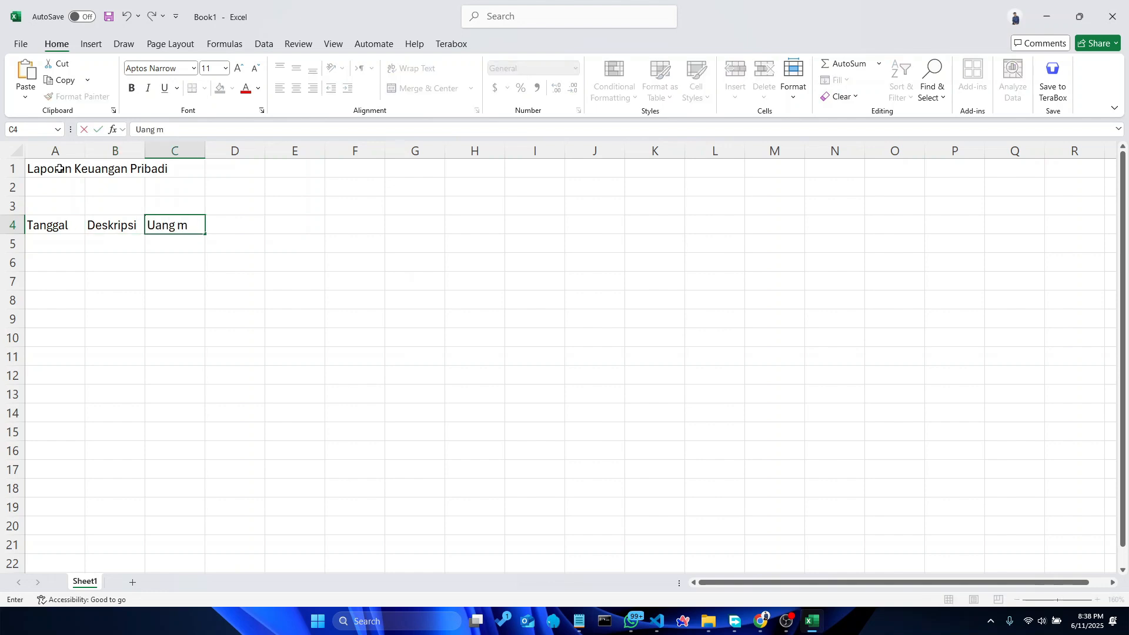
pyautogui.press('BackSpace')
pyautogui.write('Masuk')
pyautogui.press('Tab')
# Enter the column headers "Uang Keluar" and "Saldo Akhir" in cells D4 and E4
pyautogui.write('Ua')
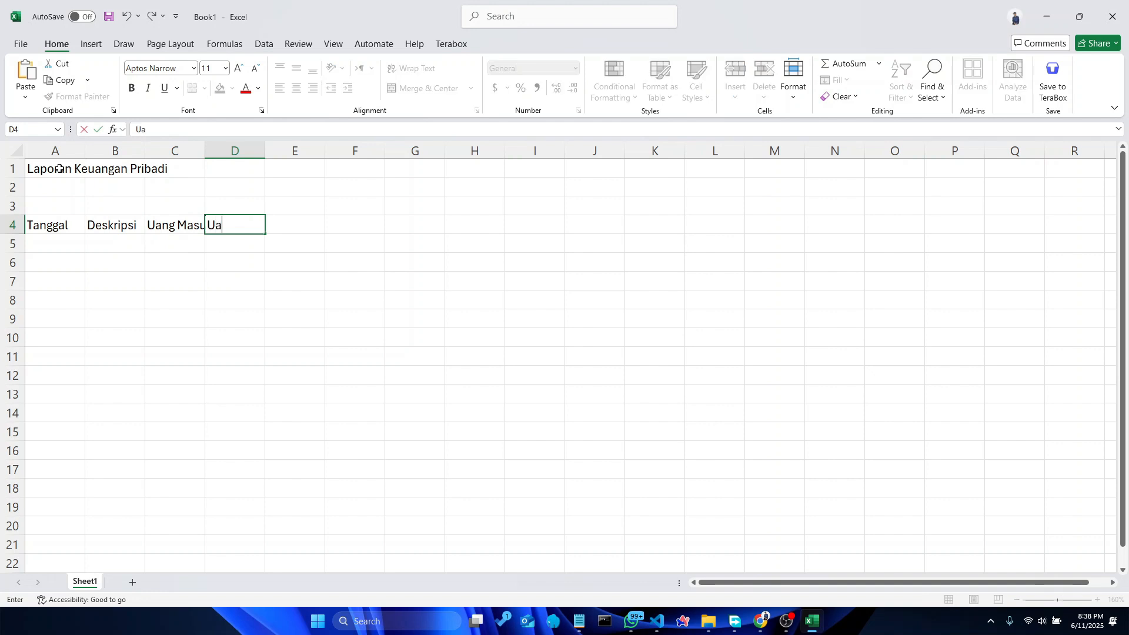
pyautogui.write('ng Keluar')
pyautogui.press('Tab')
pyautogui.write('Sal')
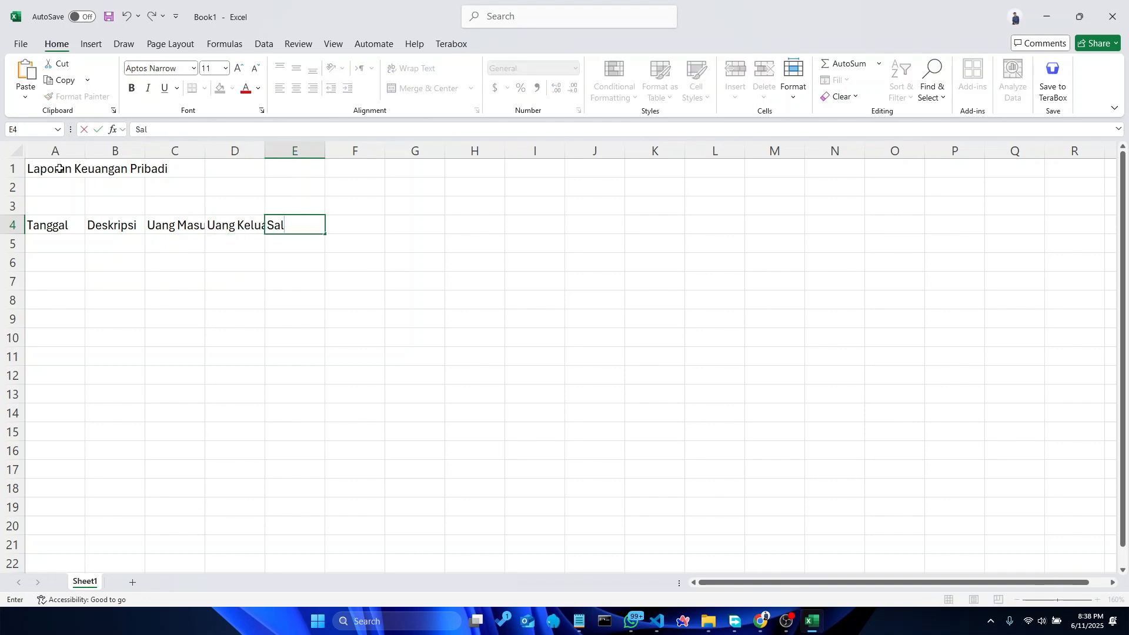
pyautogui.write('do AKhir')
pyautogui.press('Left')
pyautogui.press('Right')
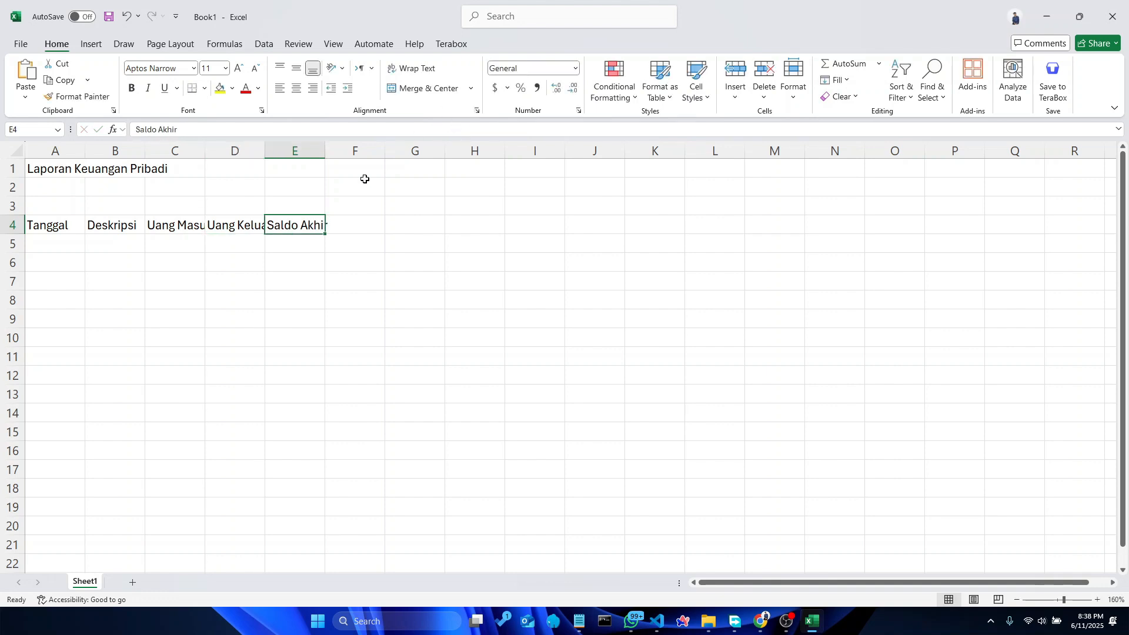
pyautogui.doubleClick(310, 226)
pyautogui.click(315, 226)
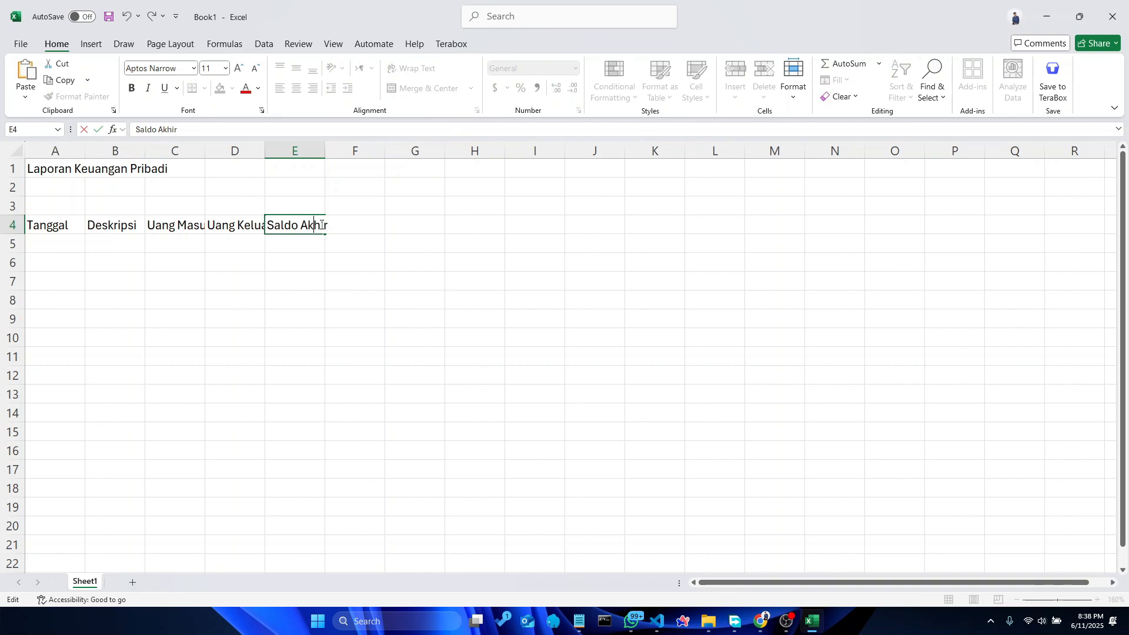
pyautogui.press('Return')
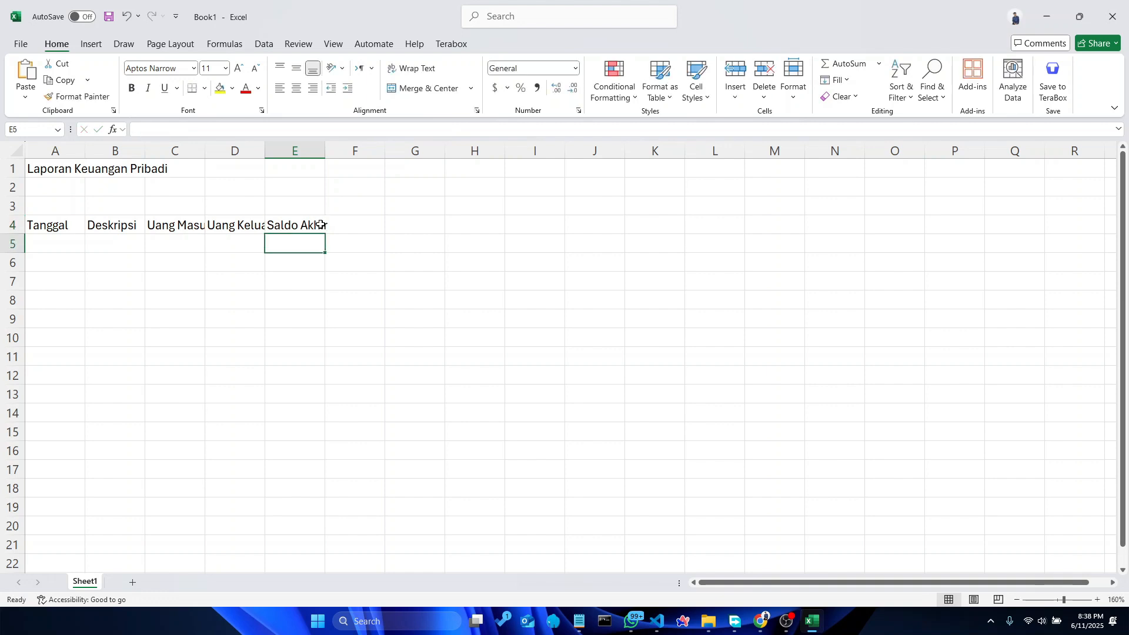
pyautogui.click(321, 225)
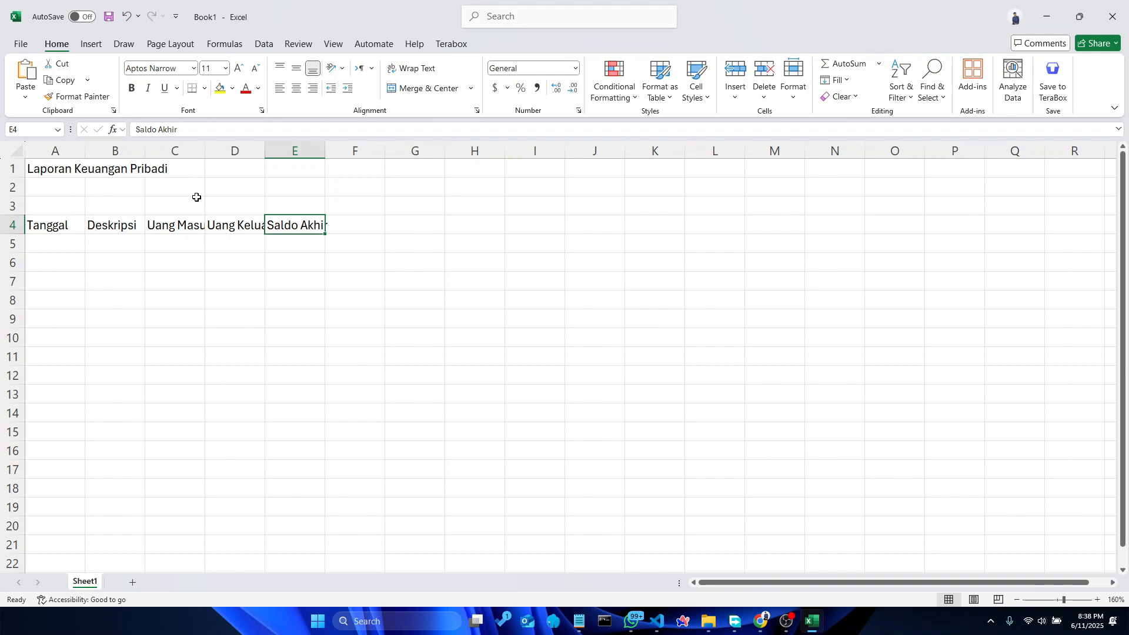
pyautogui.click(79, 226)
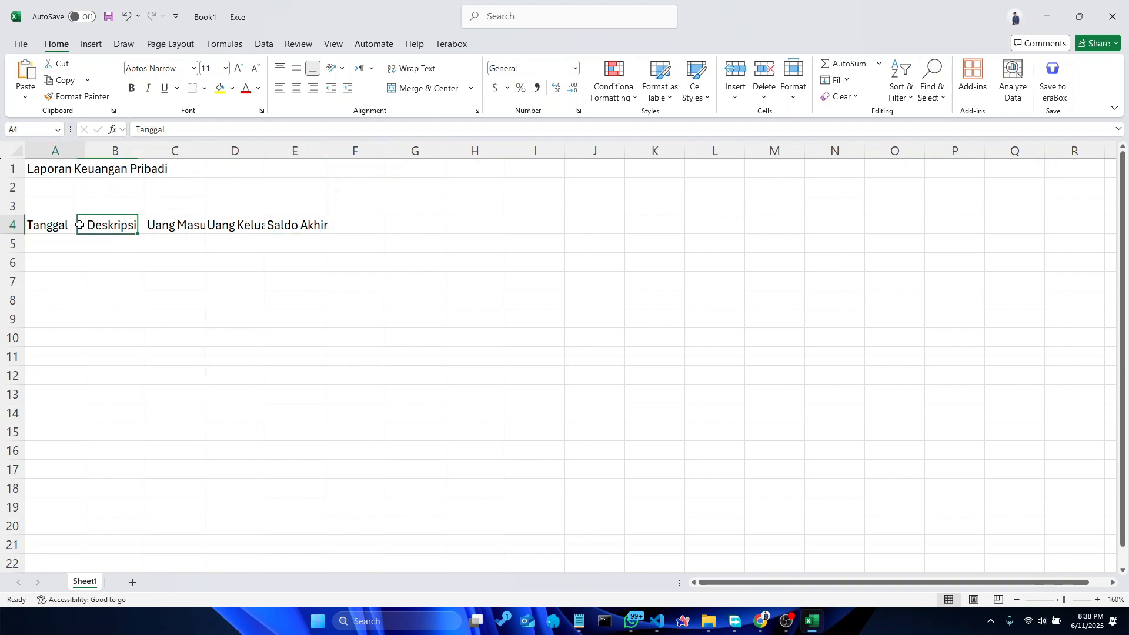
# Auto-fit the widths of columns A to E to their contents
pyautogui.doubleClick(326, 152)
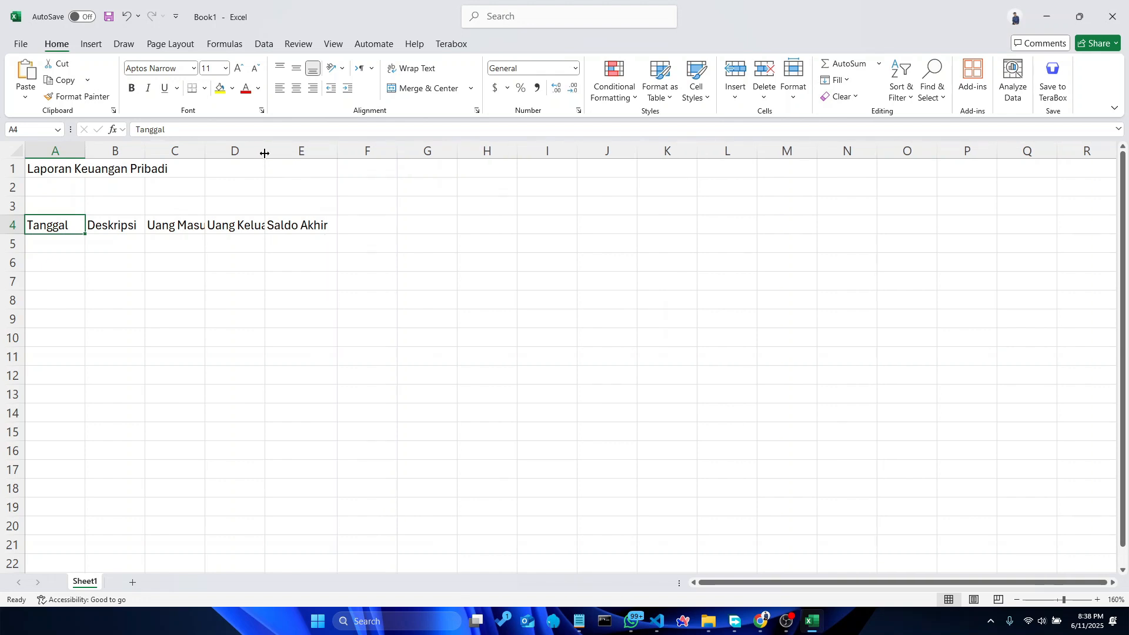
pyautogui.doubleClick(265, 153)
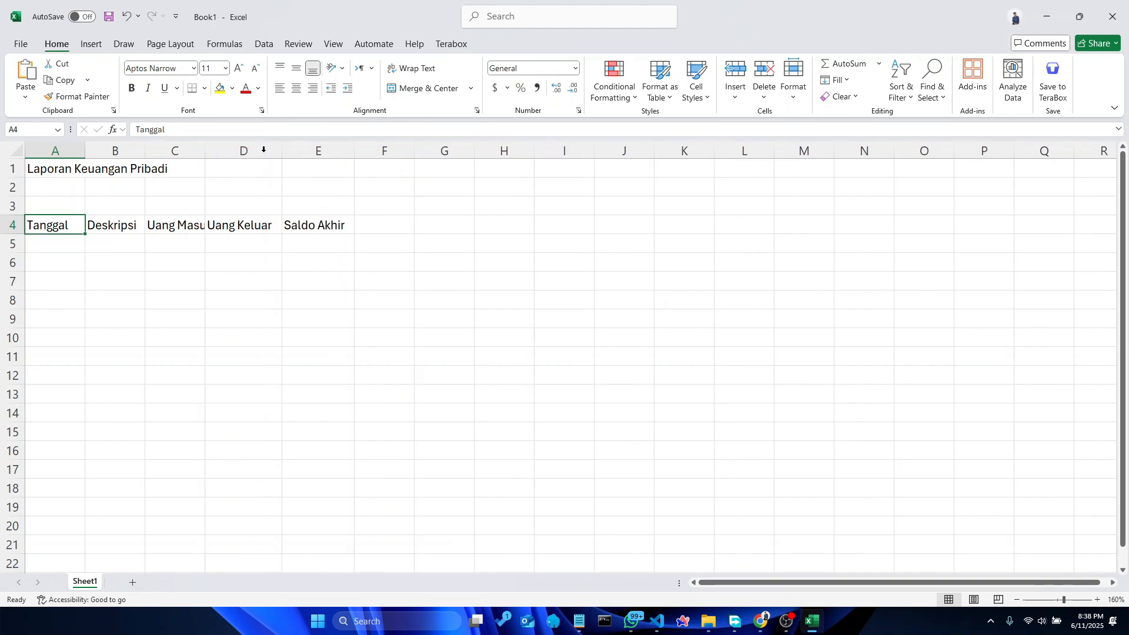
pyautogui.doubleClick(205, 151)
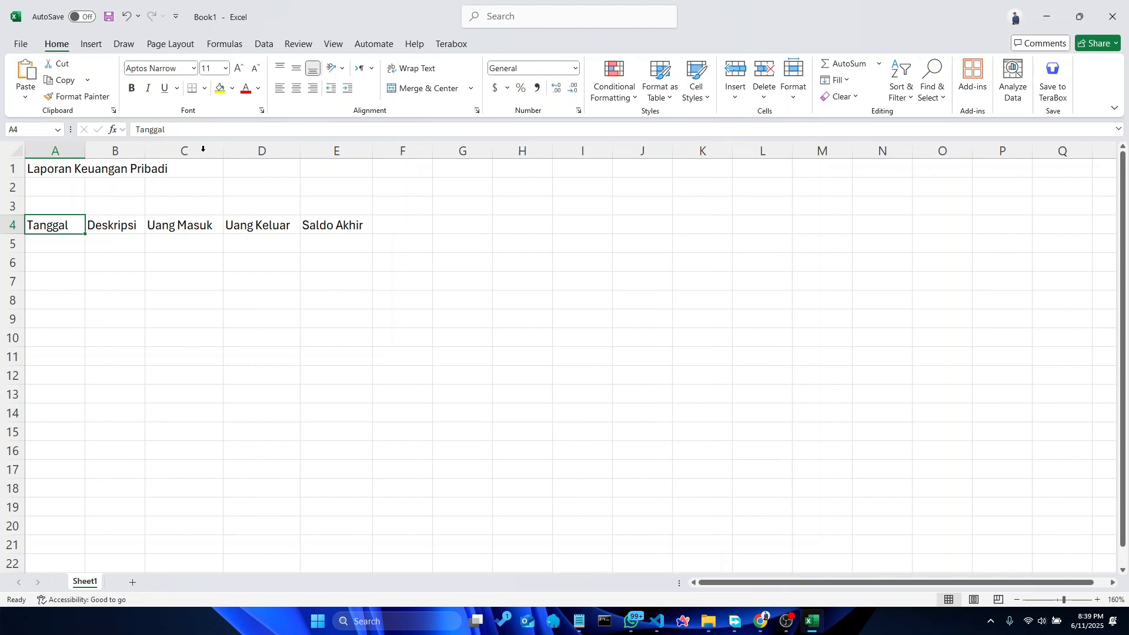
pyautogui.doubleClick(143, 150)
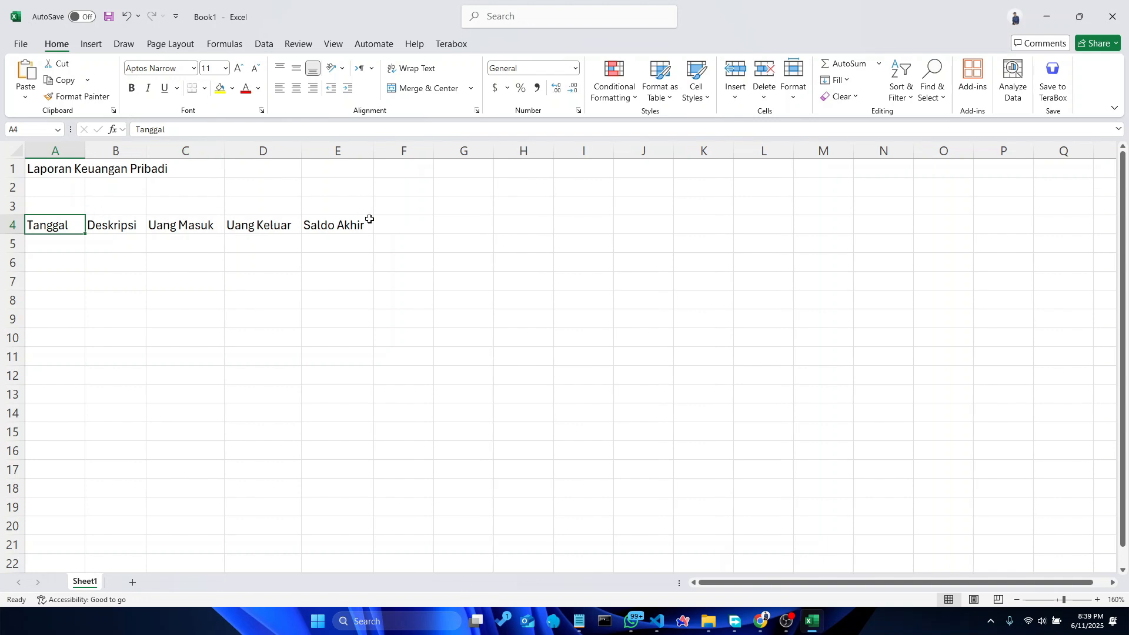
pyautogui.doubleClick(85, 151)
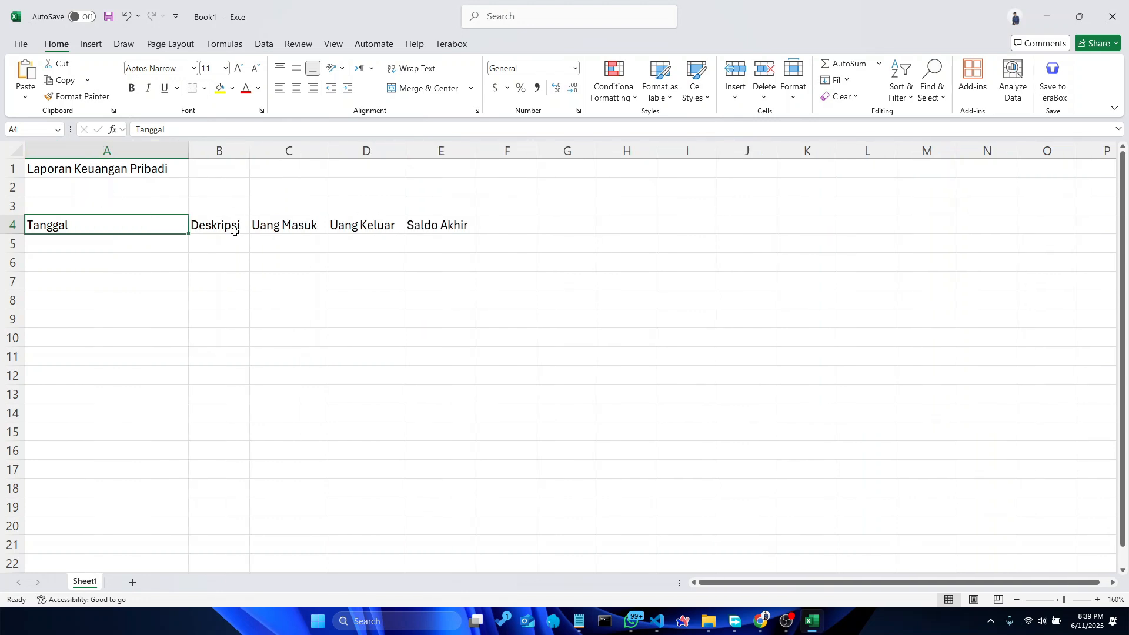
# Merge and center the report title across cells A1 to E1, and auto-fit column A again
pyautogui.click(170, 170)
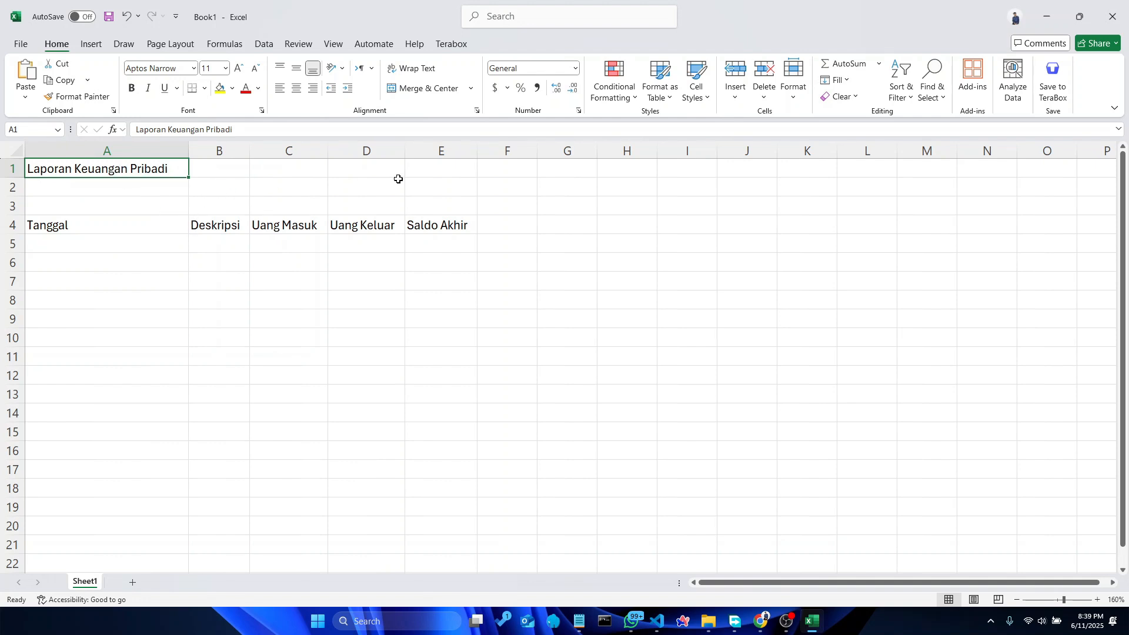
pyautogui.keyDown('shift'); pyautogui.click(428, 171); pyautogui.keyUp('shift')
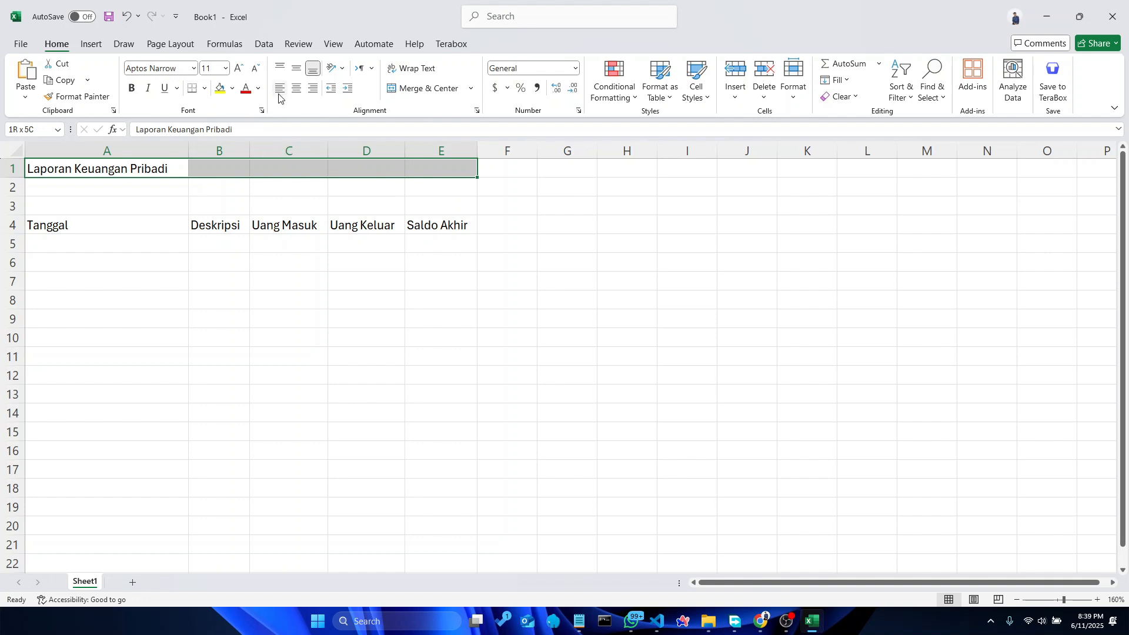
pyautogui.click(411, 90)
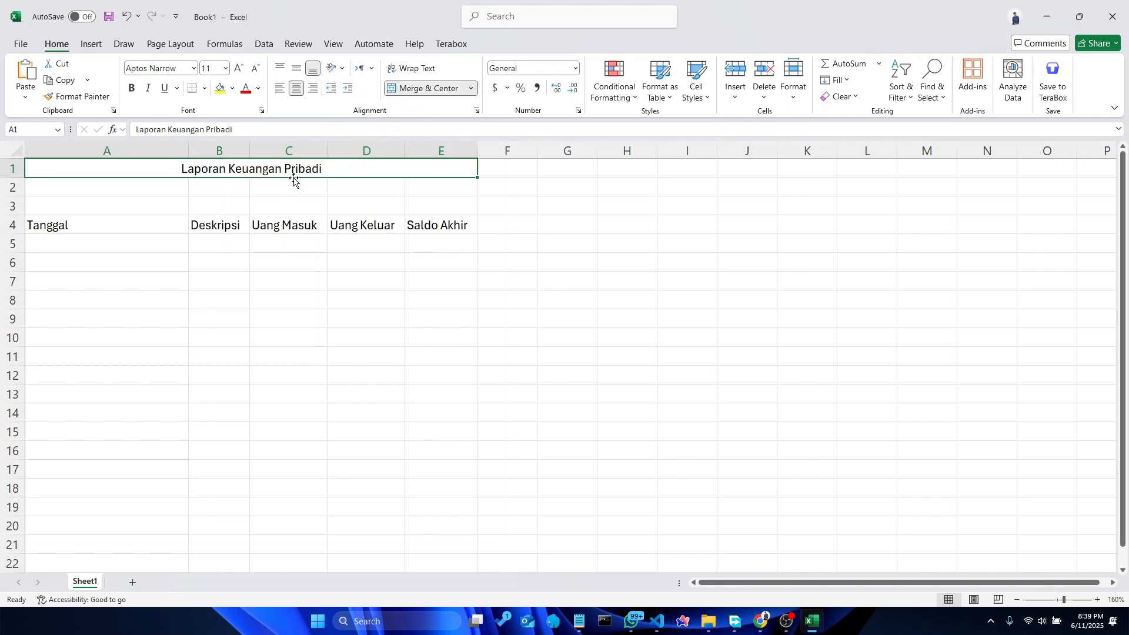
pyautogui.click(136, 221)
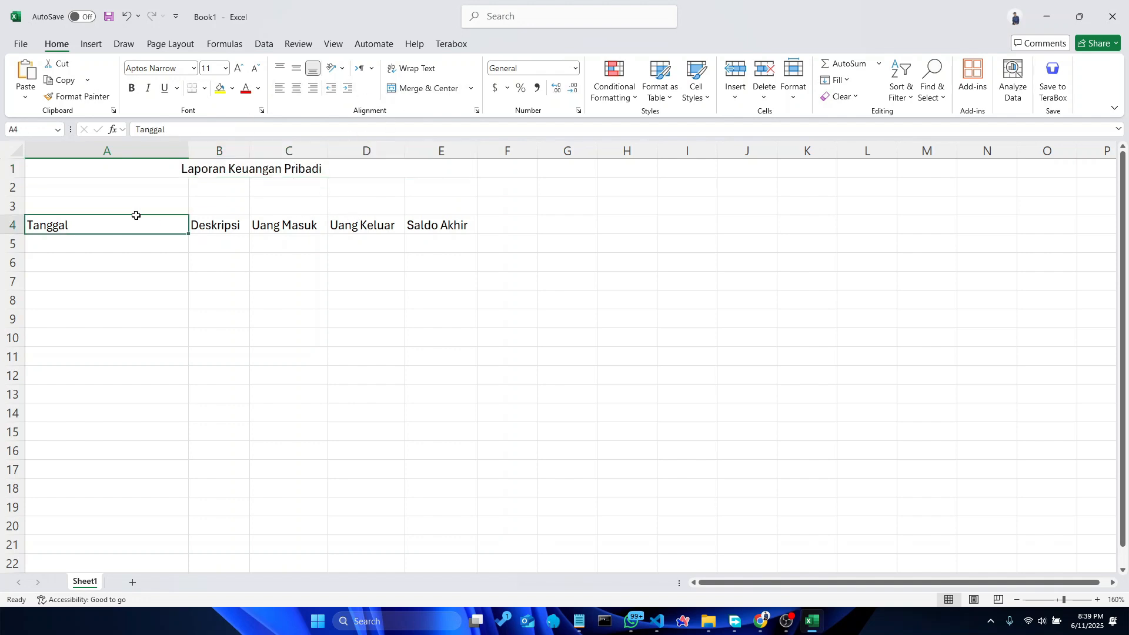
pyautogui.doubleClick(187, 148)
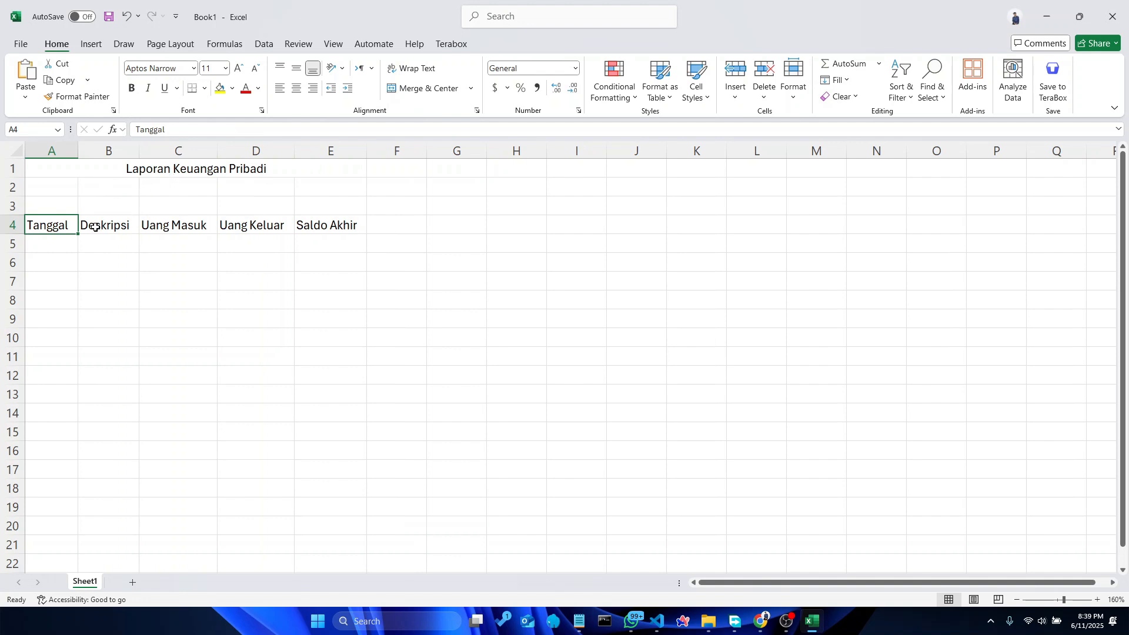
# Fill the header cells A4 to E4 with light blue and make their text bold
pyautogui.keyDown('shift'); pyautogui.click(341, 223); pyautogui.keyUp('shift')
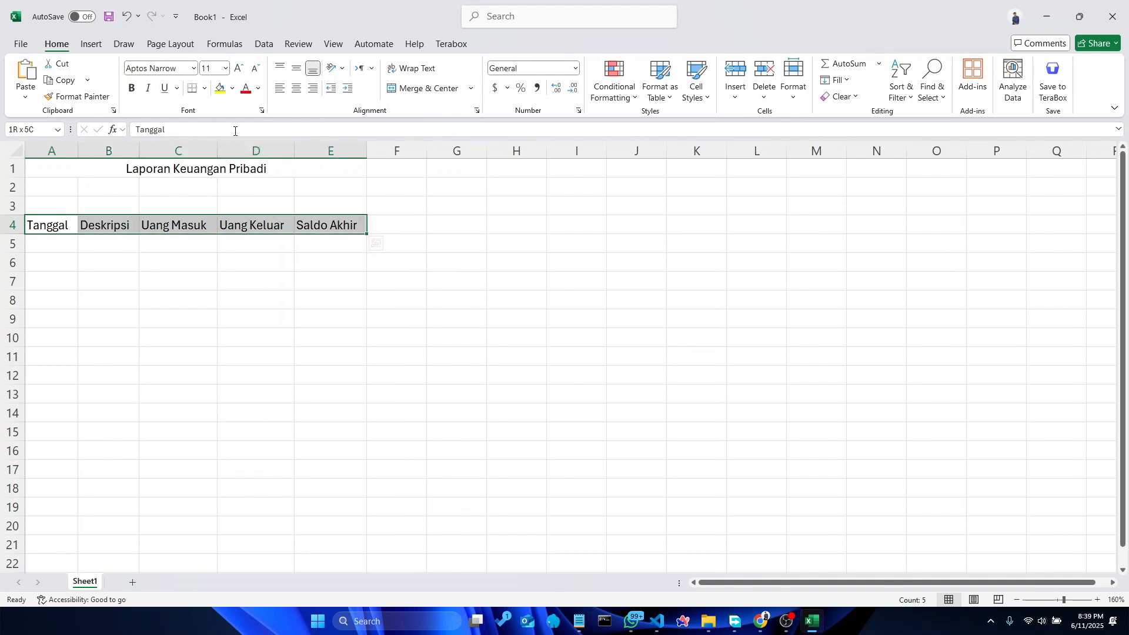
pyautogui.click(233, 88)
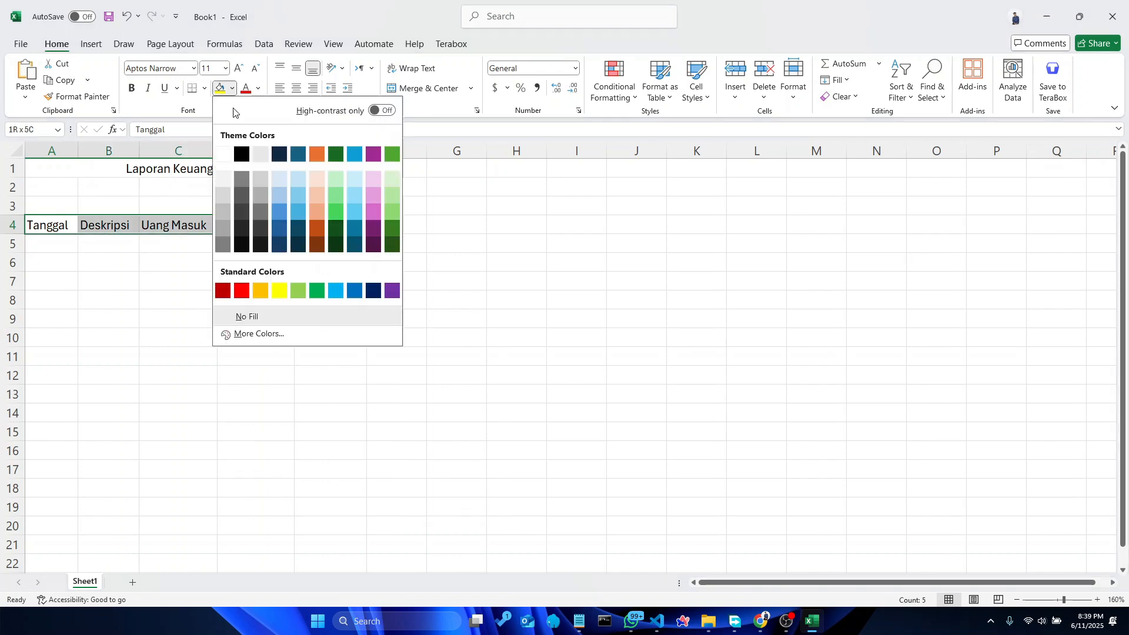
pyautogui.click(280, 196)
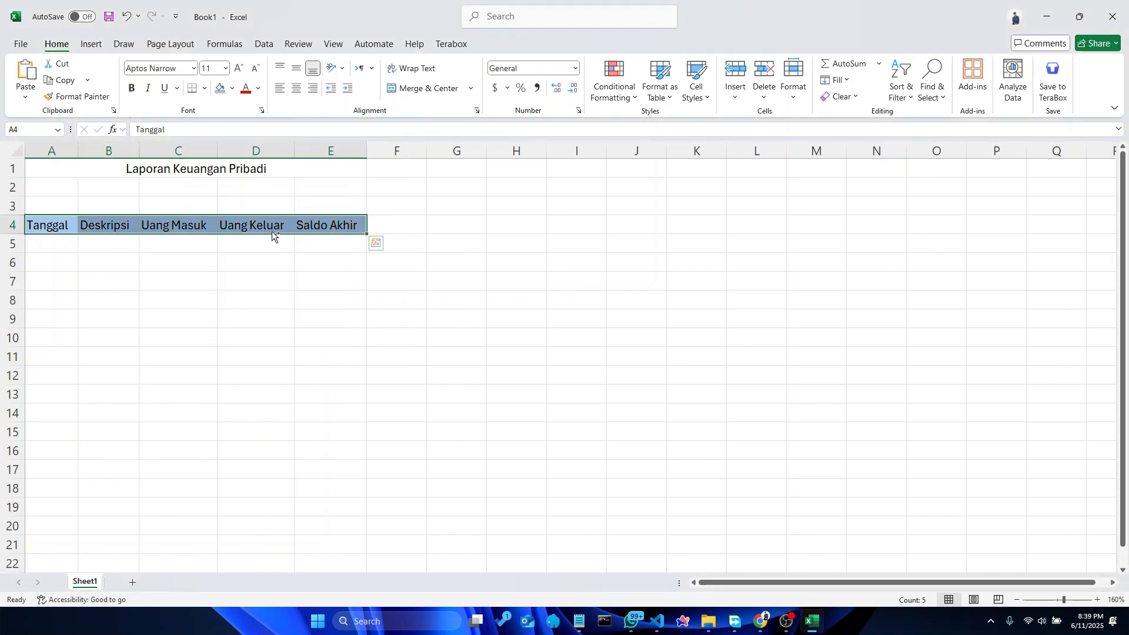
pyautogui.hotkey('ctrl', 'b')
pyautogui.click(281, 244)
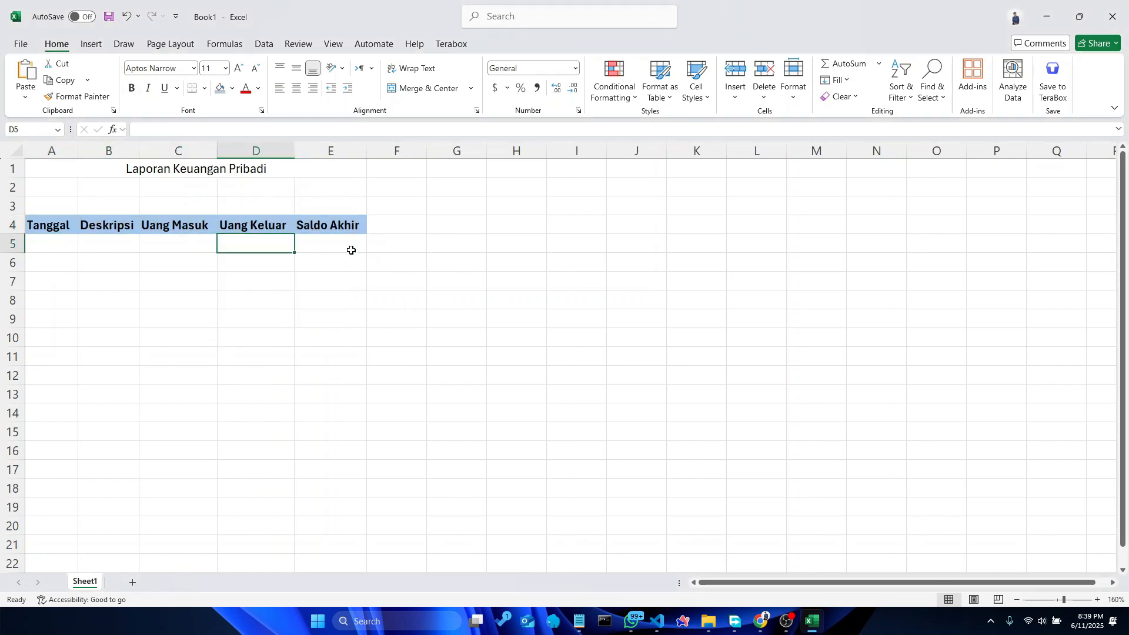
pyautogui.click(52, 244)
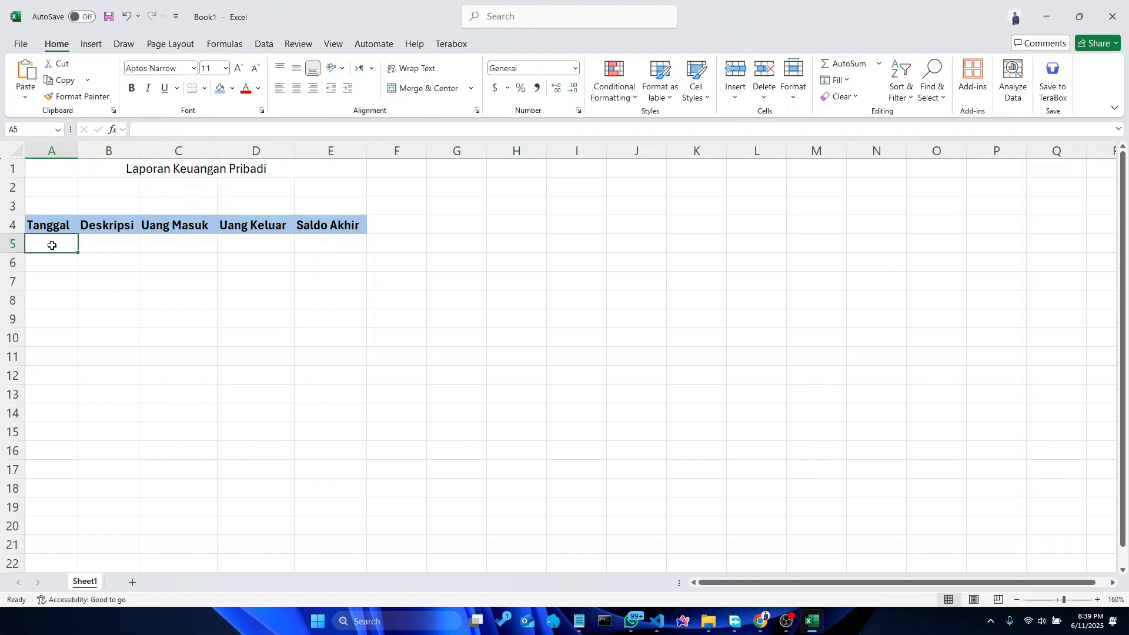
pyautogui.write('11')
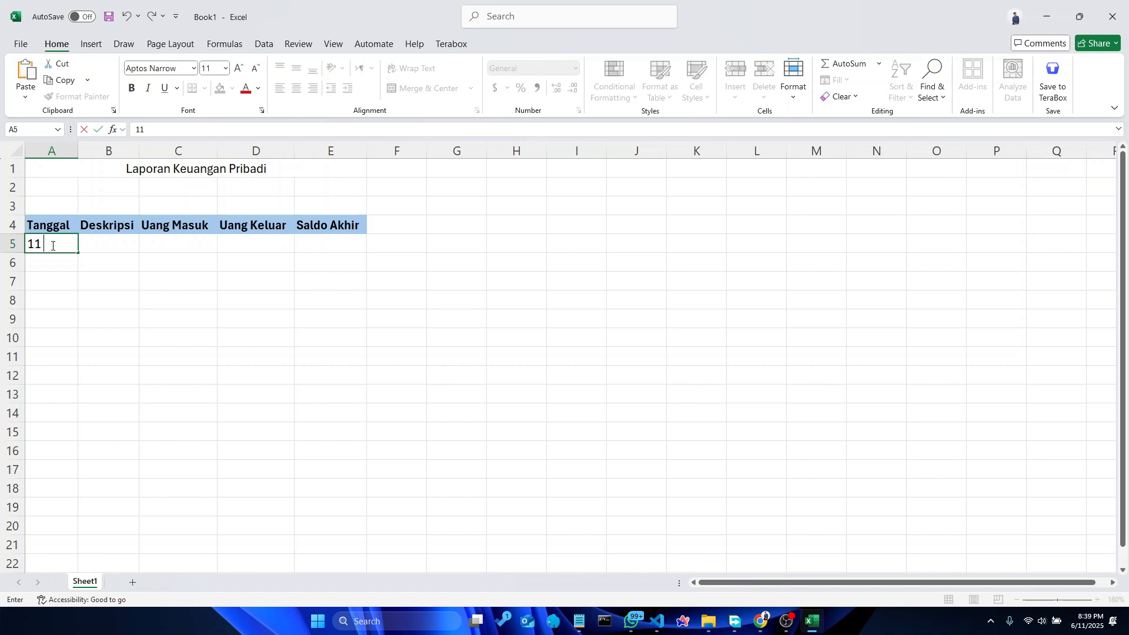
pyautogui.write(' Jul')
pyautogui.press('Tab')
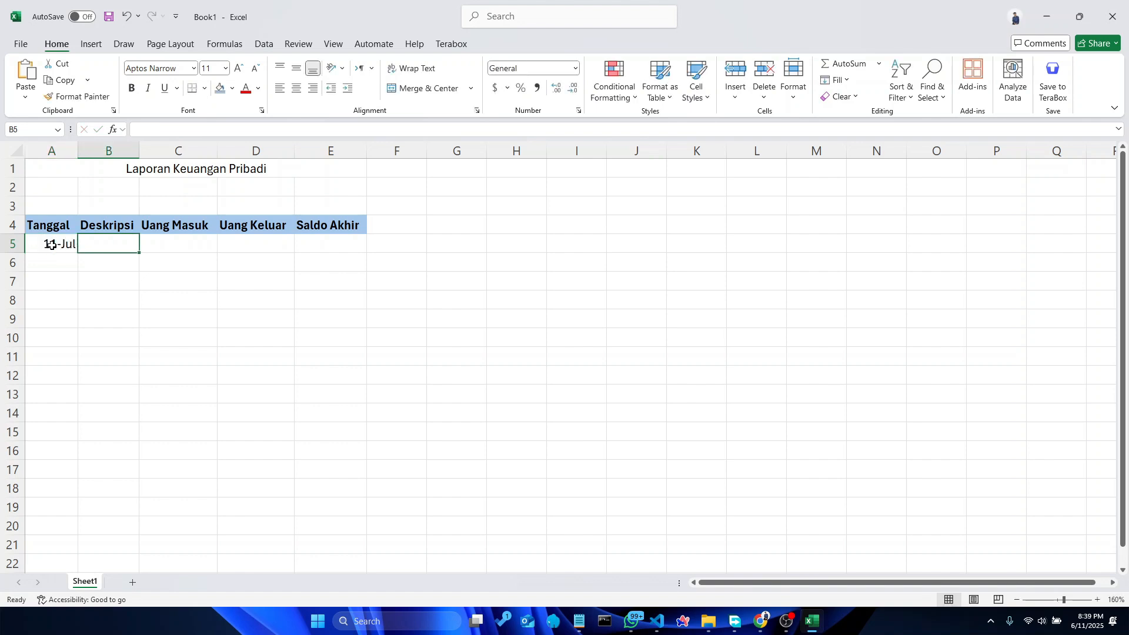
pyautogui.click(52, 245)
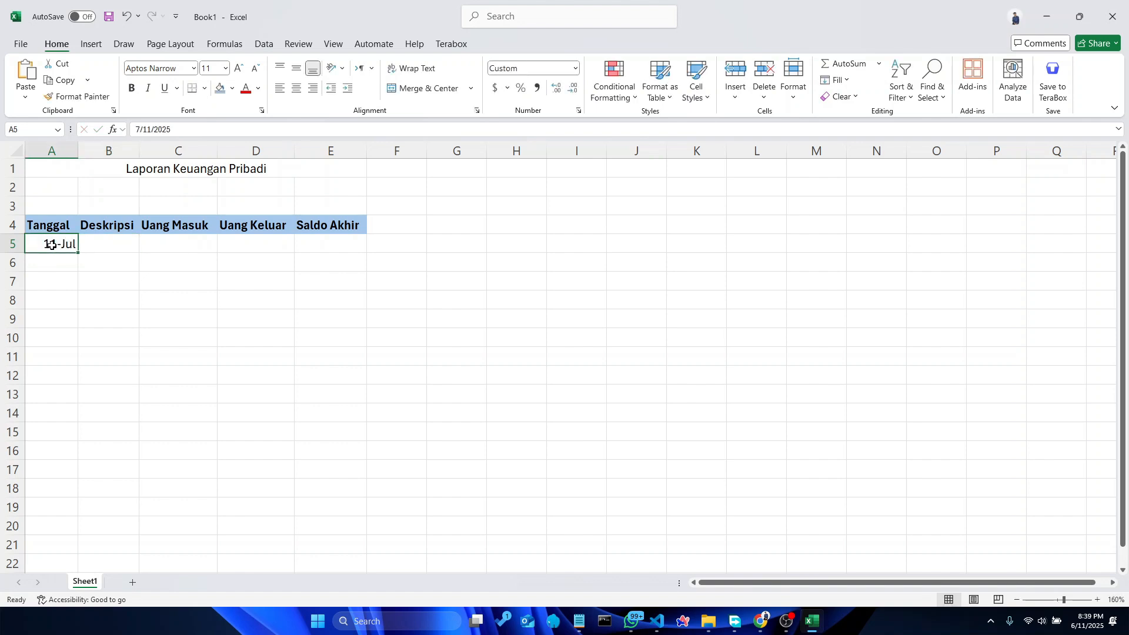
pyautogui.press('BackSpace')
pyautogui.press('Up')
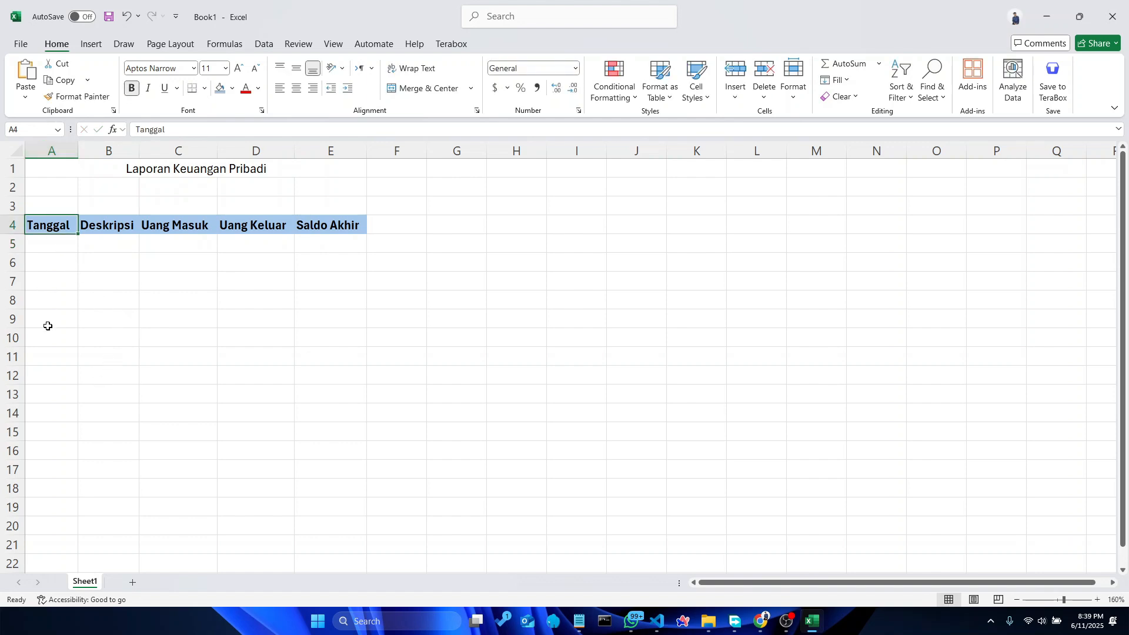
# Format column A as a date with the type 03/14/12
pyautogui.click(50, 152)
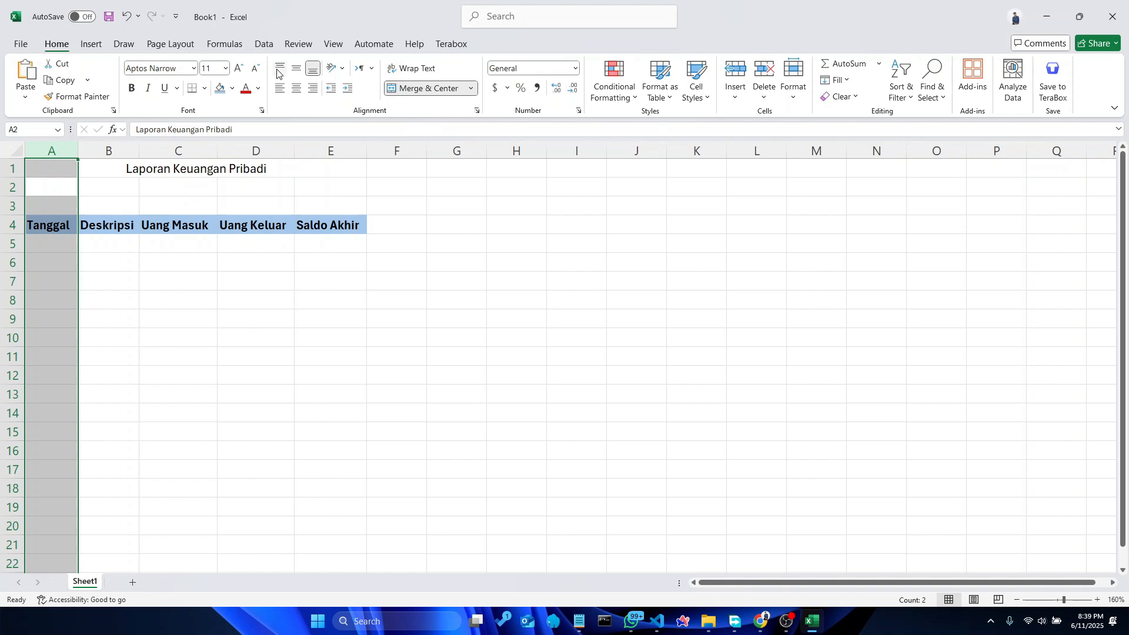
pyautogui.rightClick(54, 152)
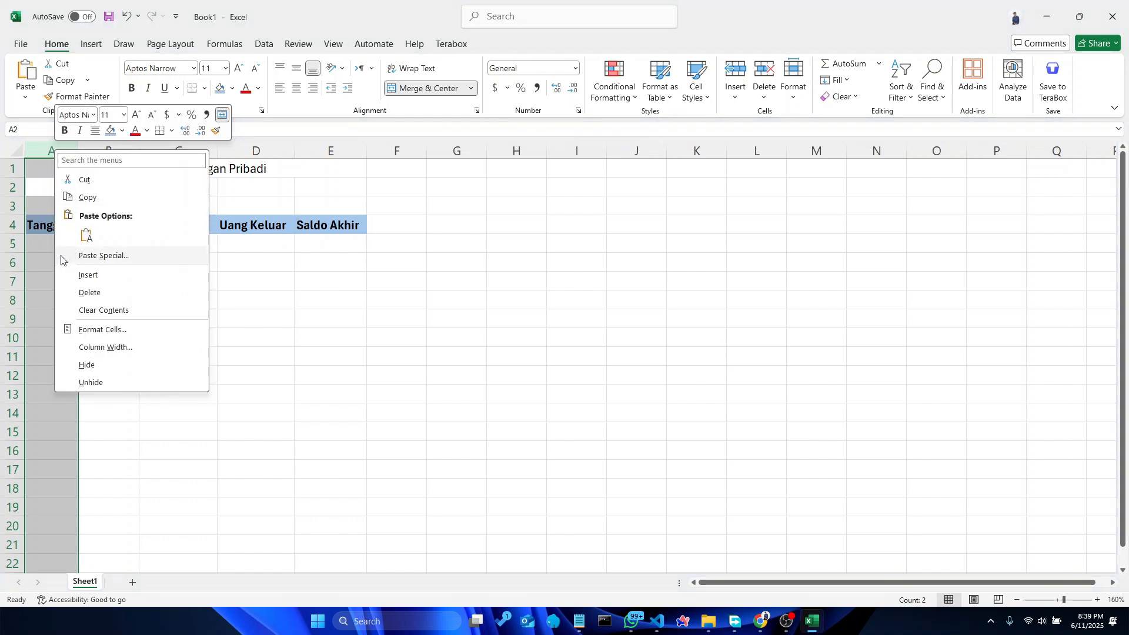
pyautogui.click(102, 329)
pyautogui.moveTo(209, 187); pyautogui.dragTo(546, 196)
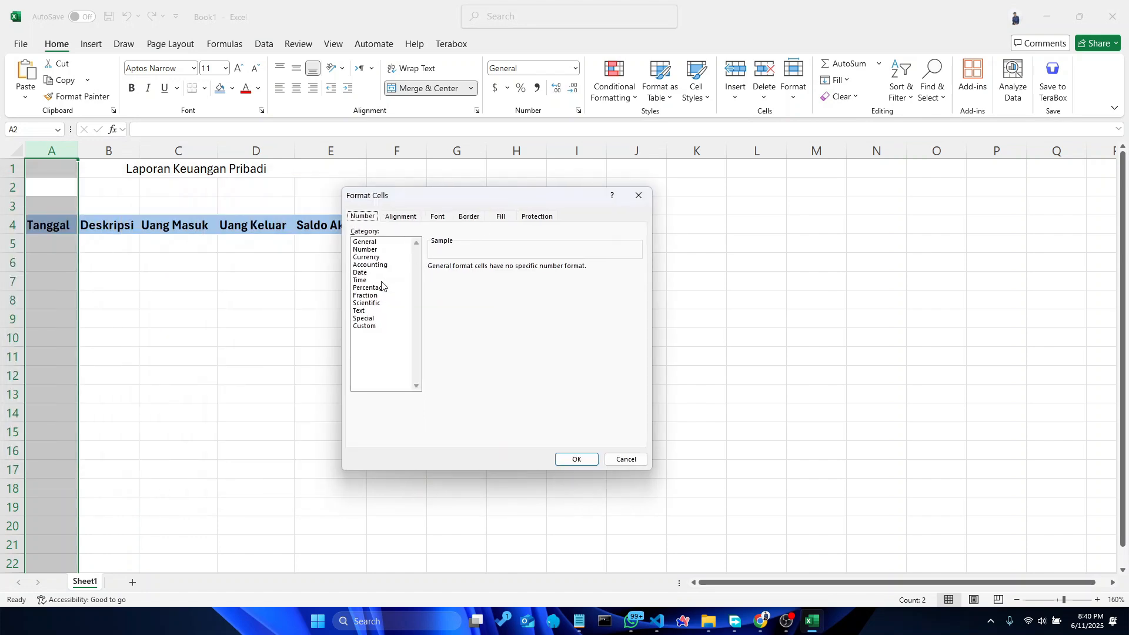
pyautogui.click(360, 273)
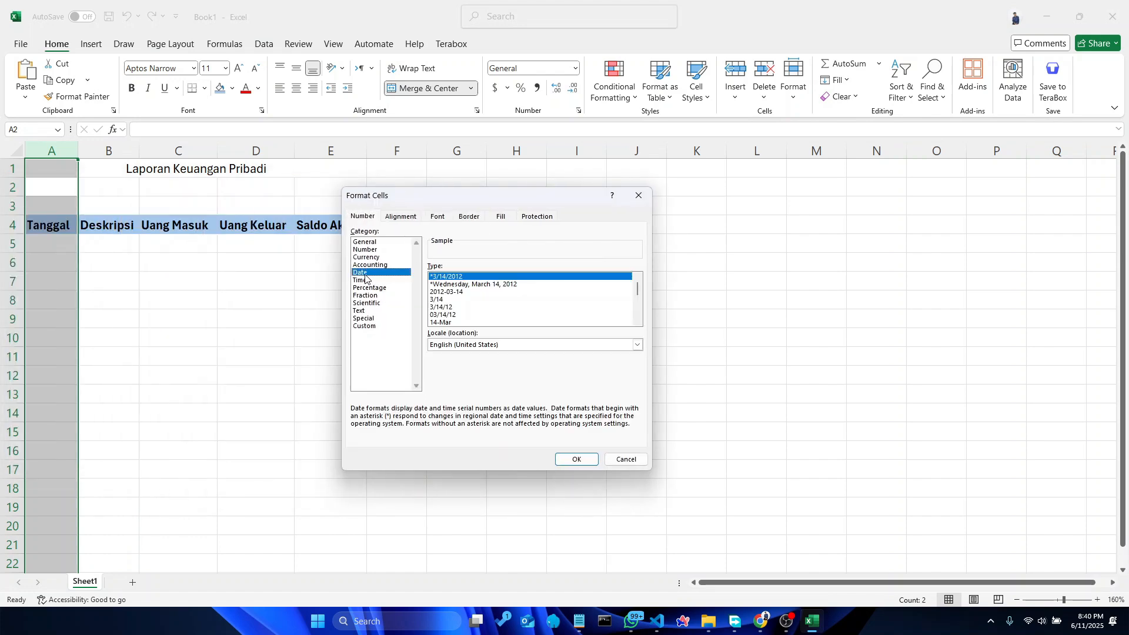
pyautogui.click(465, 309)
pyautogui.click(459, 316)
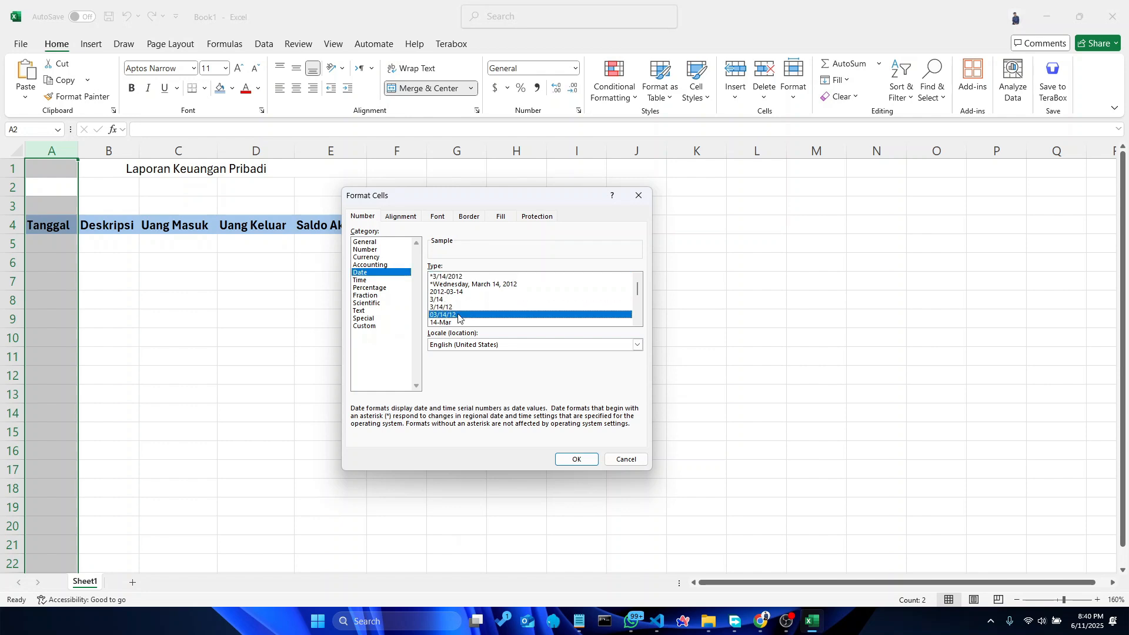
pyautogui.click(572, 460)
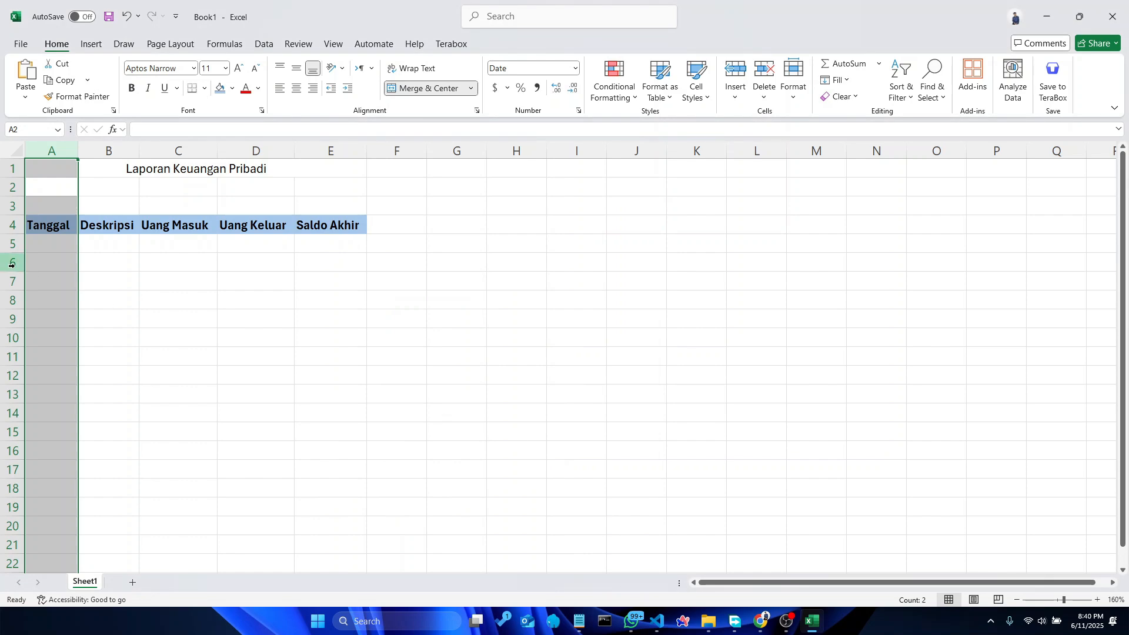
# Enter the date "11 jul" in cell A5 under Tanggal
pyautogui.click(62, 246)
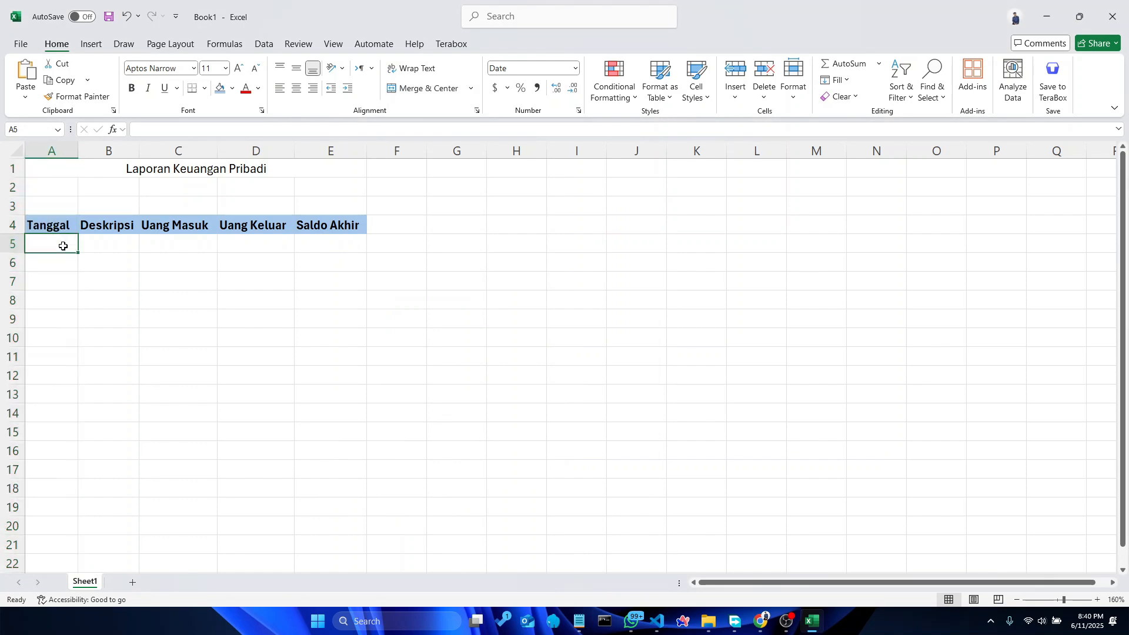
pyautogui.write('11 jul')
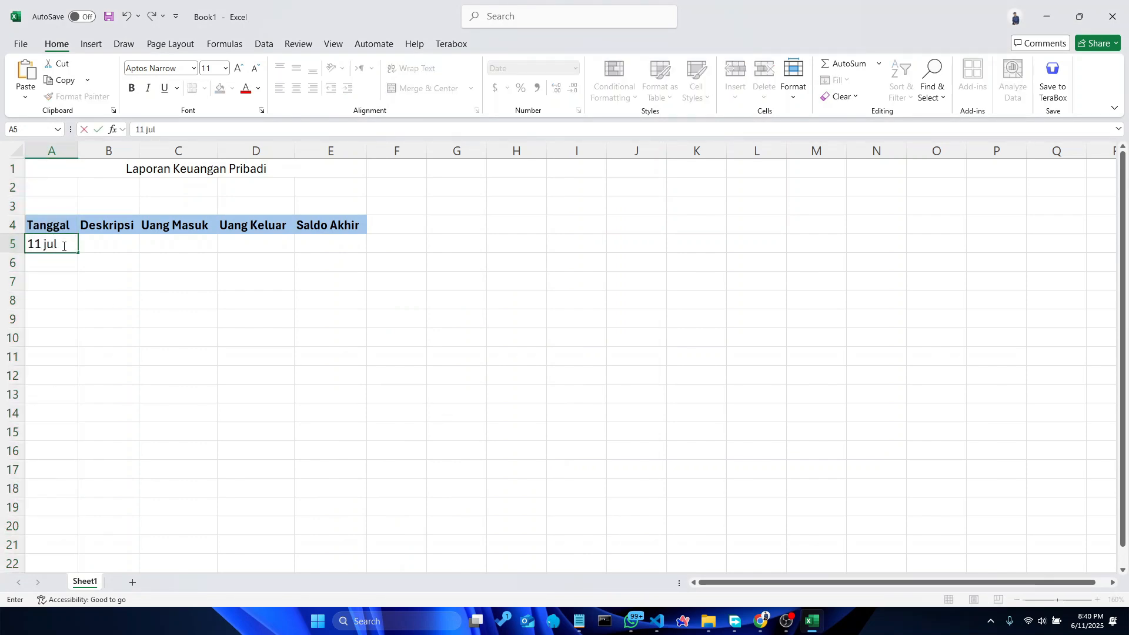
pyautogui.press('Tab')
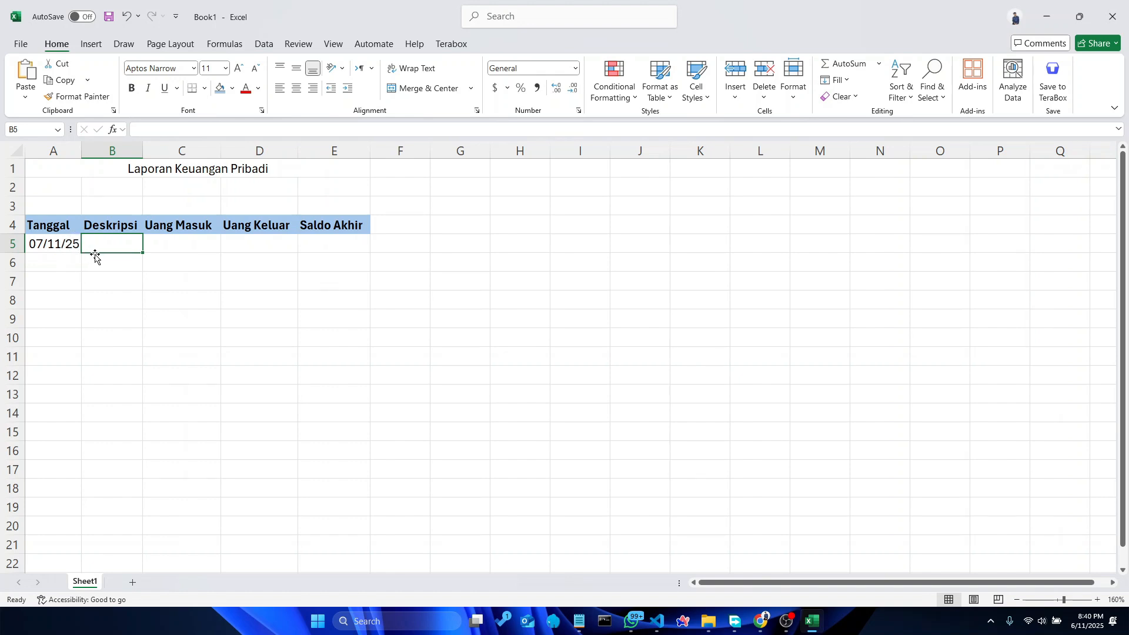
# Fill the merged title cell with the same light blue as the headers and make its text bold
pyautogui.click(151, 173)
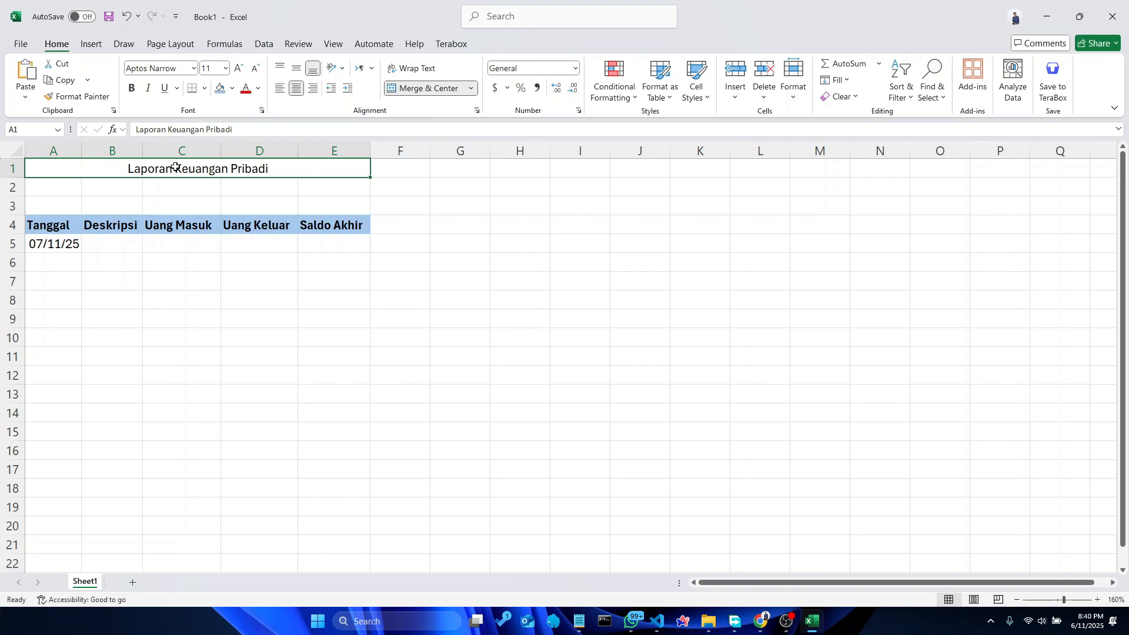
pyautogui.click(221, 89)
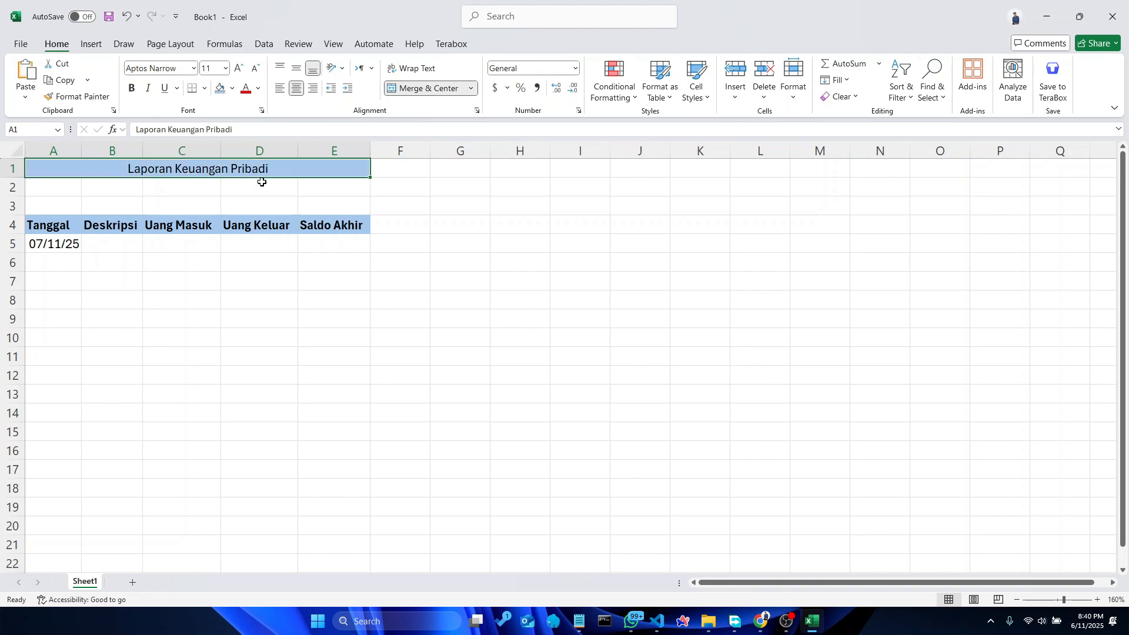
pyautogui.hotkey('ctrl', 'b')
pyautogui.click(162, 220)
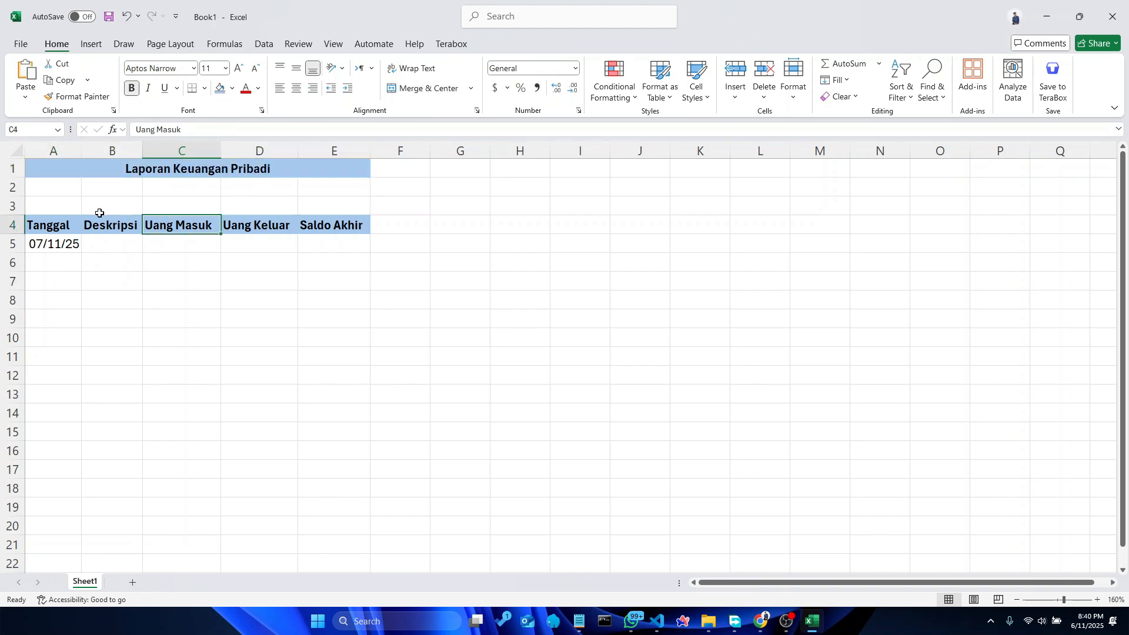
pyautogui.click(129, 277)
# Change the font of the entire sheet to Times New Roman
pyautogui.click(65, 174)
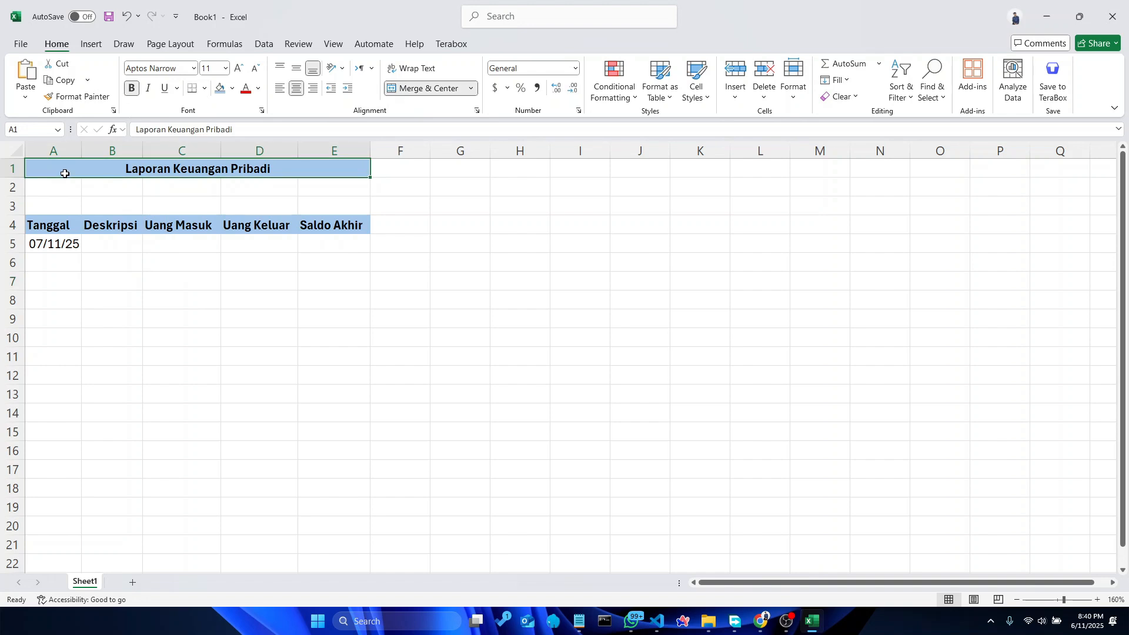
pyautogui.hotkey('ctrl', 'a')
pyautogui.click(194, 68)
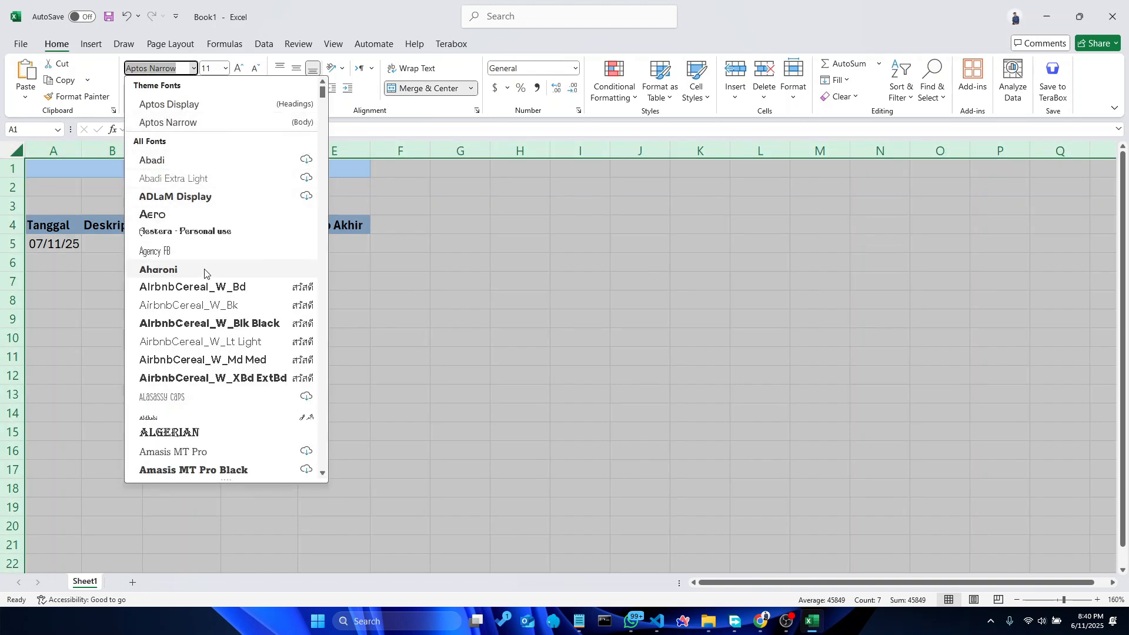
pyautogui.write('Fon')
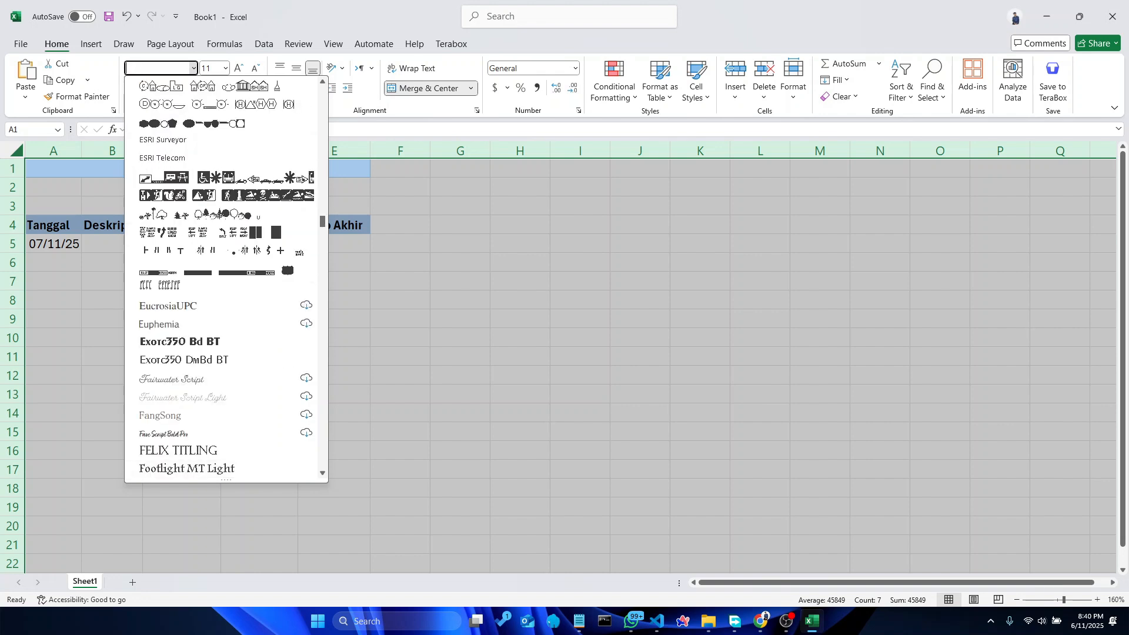
pyautogui.write('Tim')
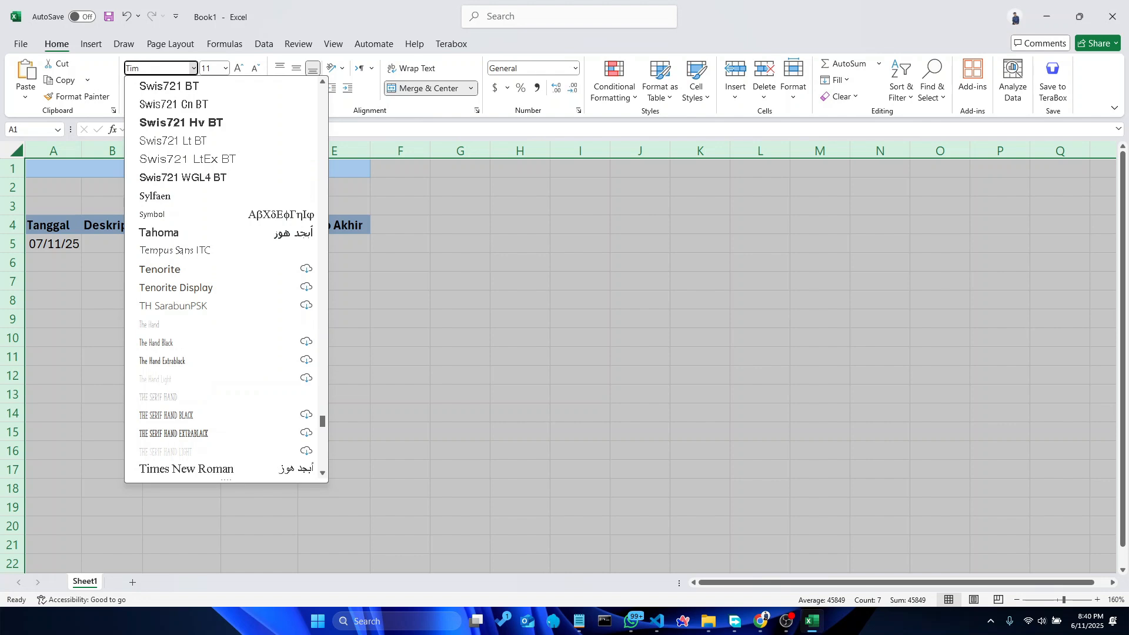
pyautogui.write('eni')
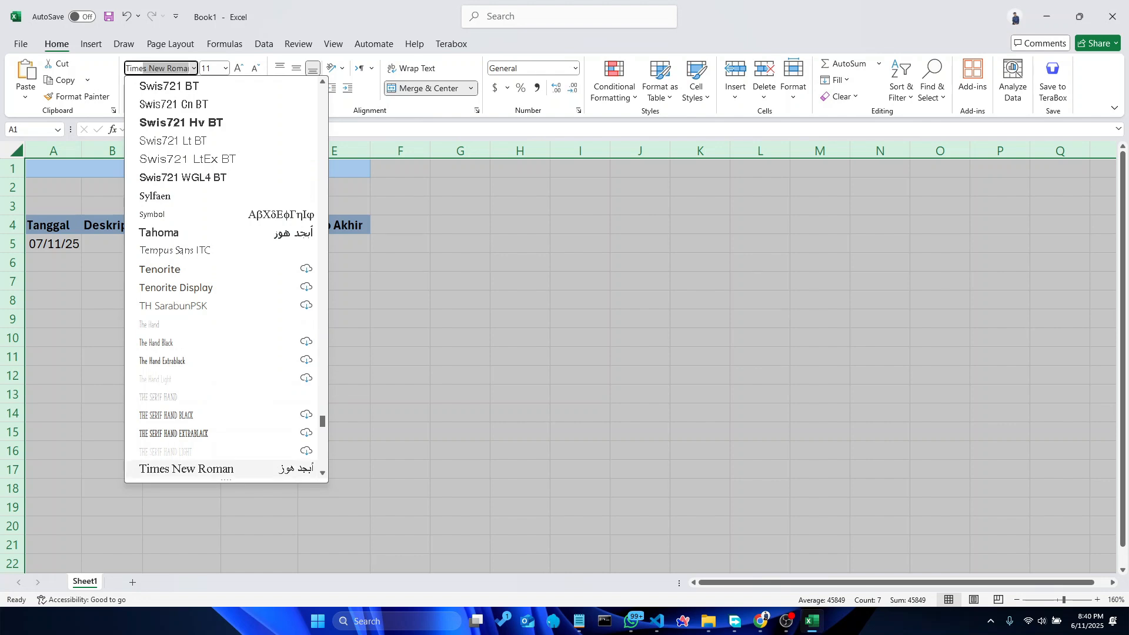
pyautogui.press('Return')
pyautogui.press('Escape')
pyautogui.click(212, 225)
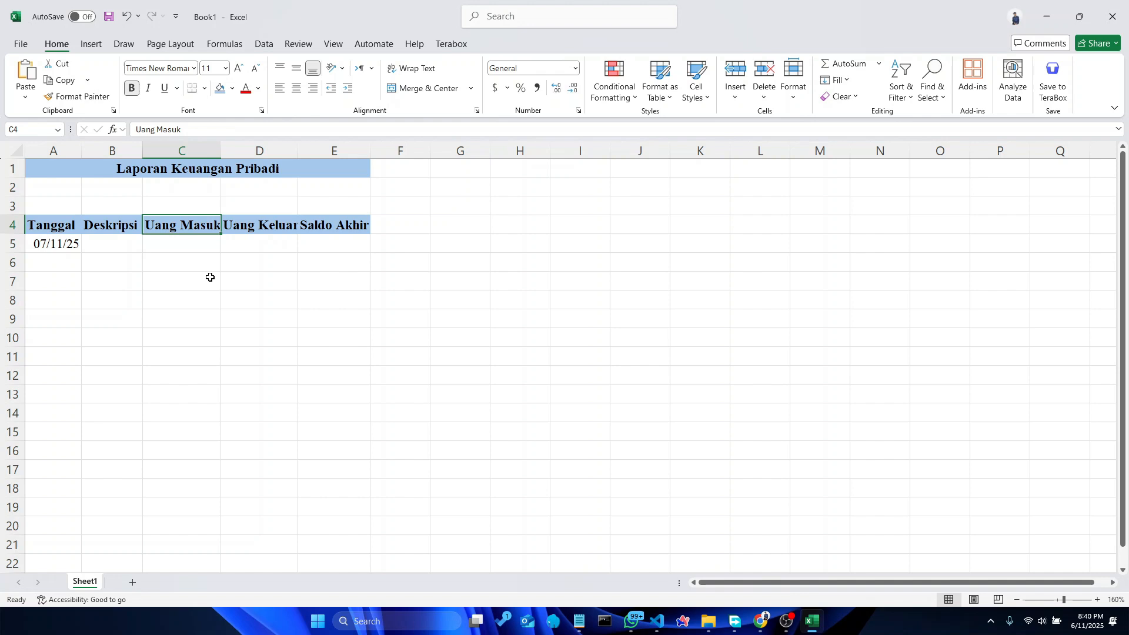
# Widen the Deskripsi column considerably, and widen the Uang Masuk, Uang Keluar and Saldo Akhir columns so their headers fit
pyautogui.click(156, 262)
pyautogui.moveTo(145, 153); pyautogui.dragTo(221, 155)
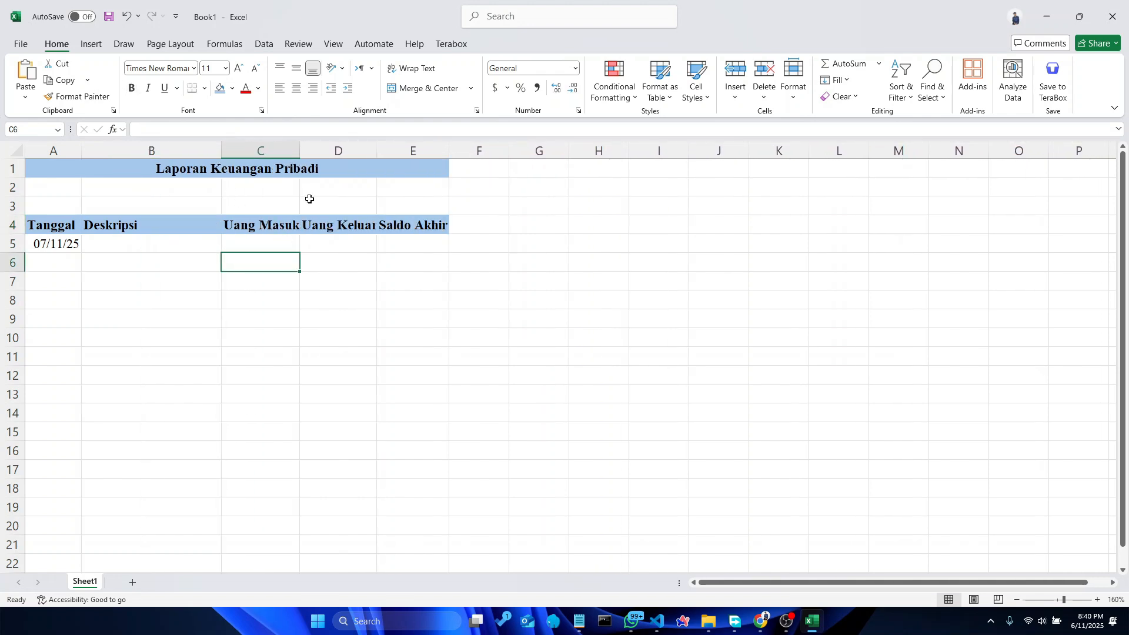
pyautogui.moveTo(298, 150); pyautogui.dragTo(308, 151)
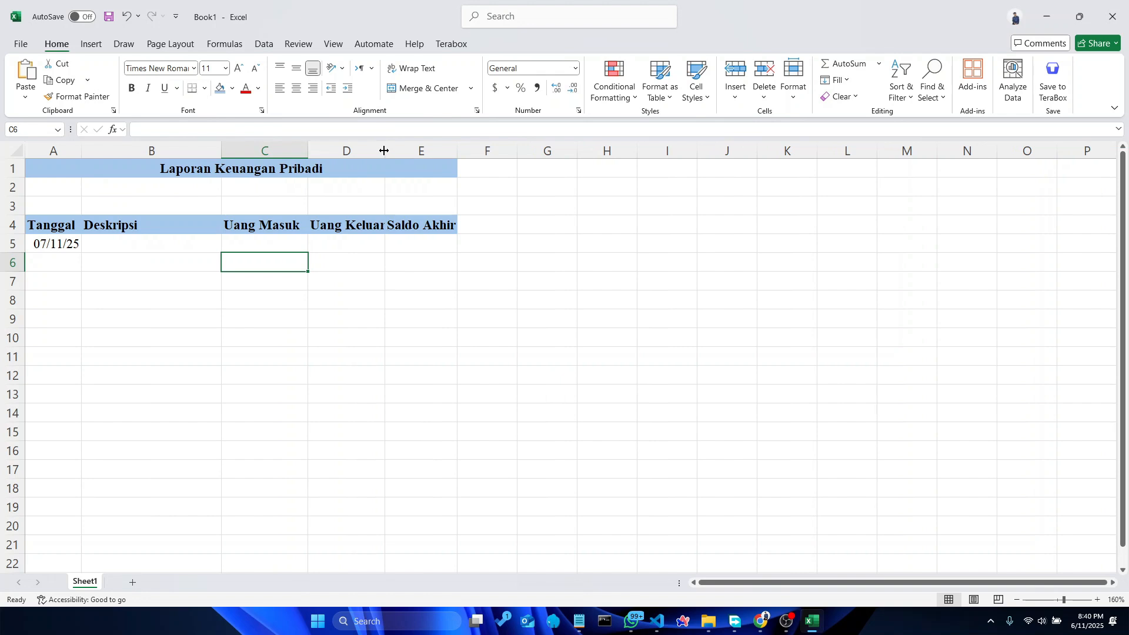
pyautogui.moveTo(384, 151); pyautogui.dragTo(393, 150)
pyautogui.moveTo(465, 154); pyautogui.dragTo(472, 154)
# Enter the amount 200000 in cell C5 under Uang Masuk
pyautogui.click(285, 247)
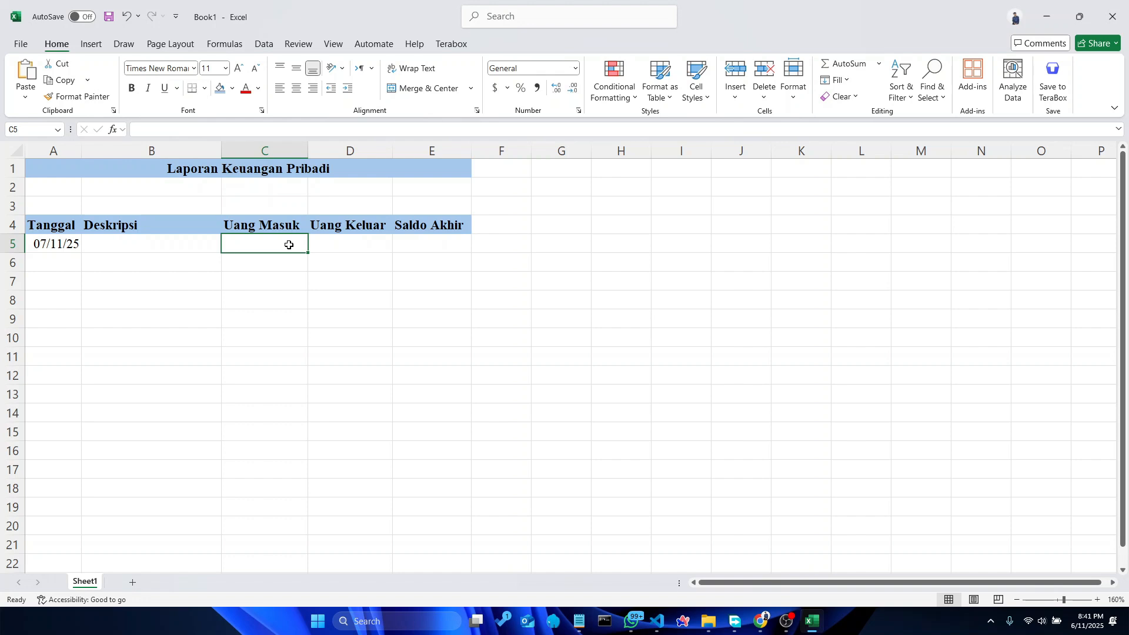
pyautogui.write('2000')
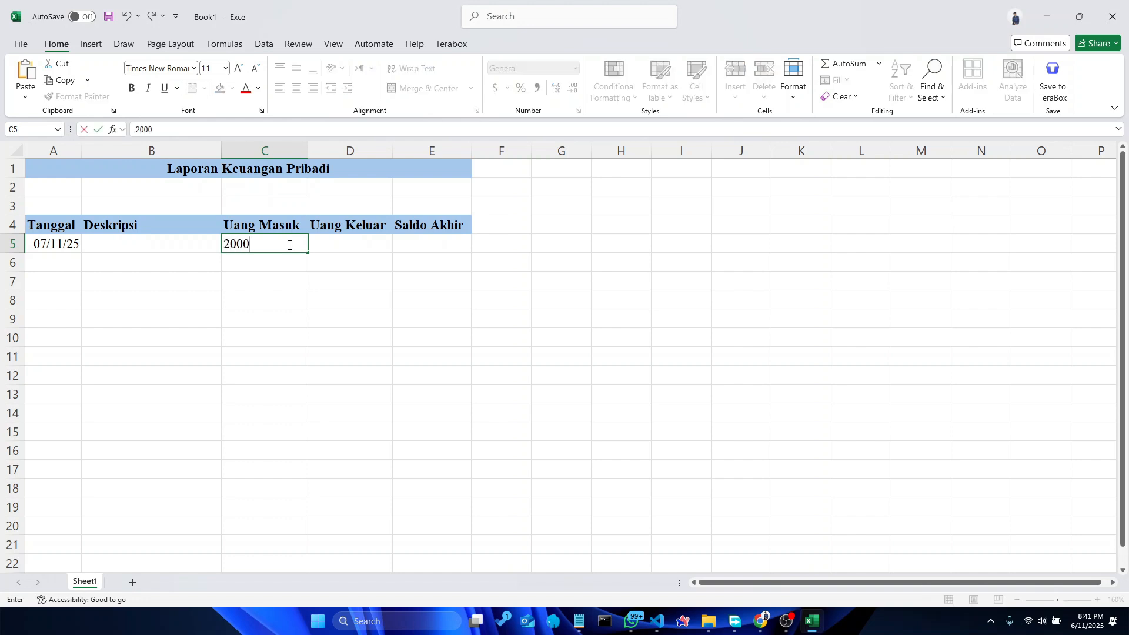
pyautogui.press('Tab')
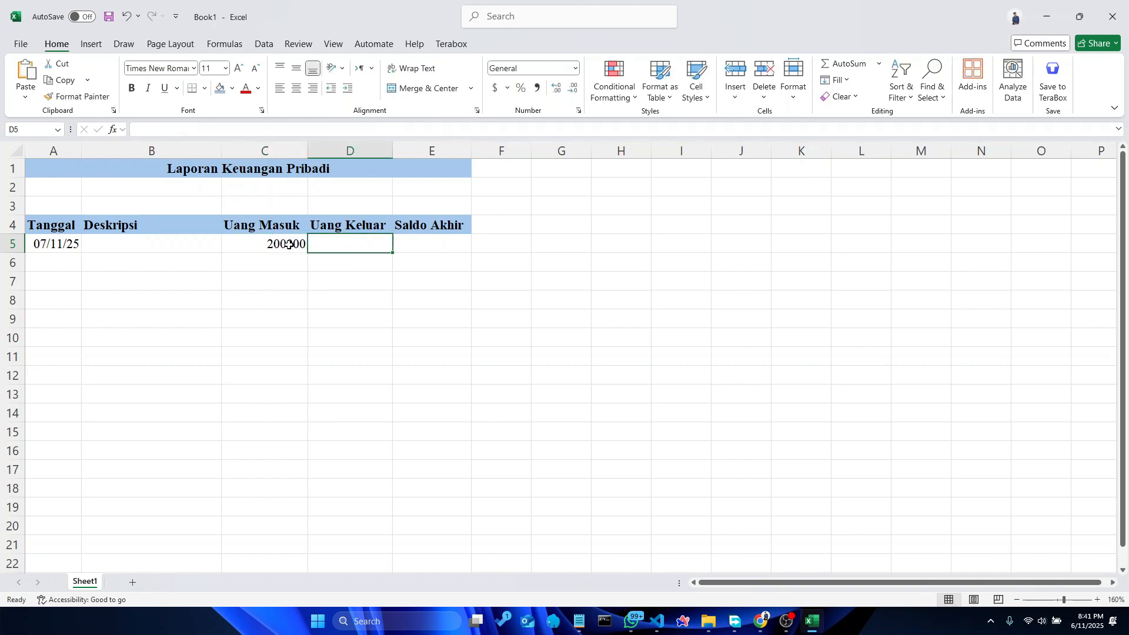
# Apply the comma number style to the amount in C5 and remove its decimal places
pyautogui.click(288, 244)
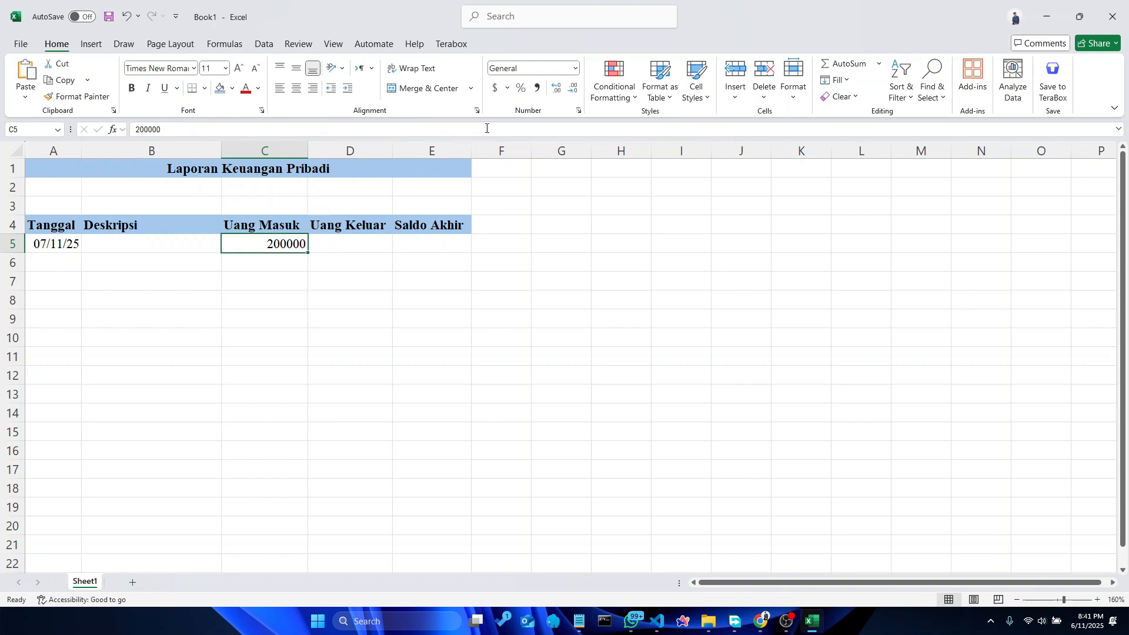
pyautogui.click(537, 94)
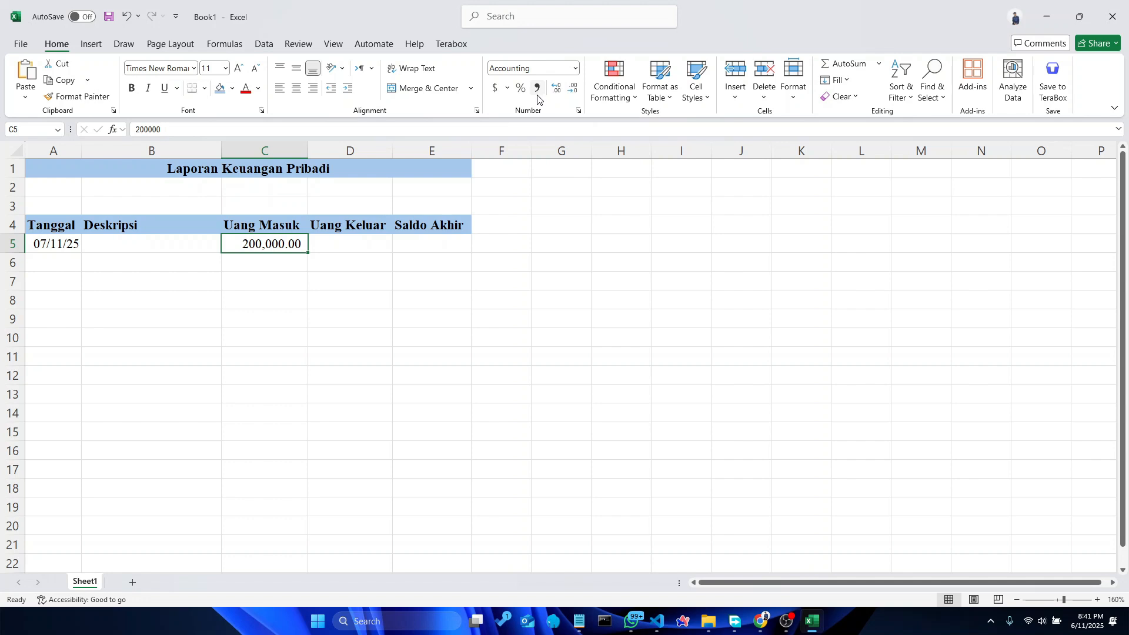
pyautogui.click(557, 89)
pyautogui.click(571, 93)
pyautogui.click(570, 93)
pyautogui.click(571, 93)
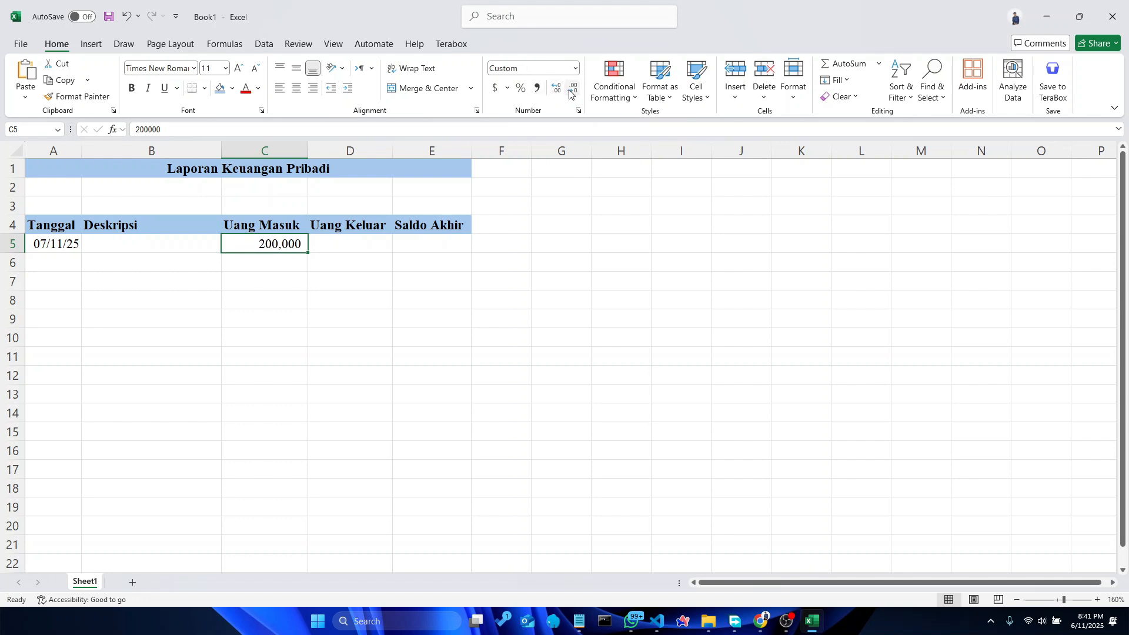
# Format cell C5 as Accounting with the Rp Indonesian symbol and 0 decimal places
pyautogui.click(507, 88)
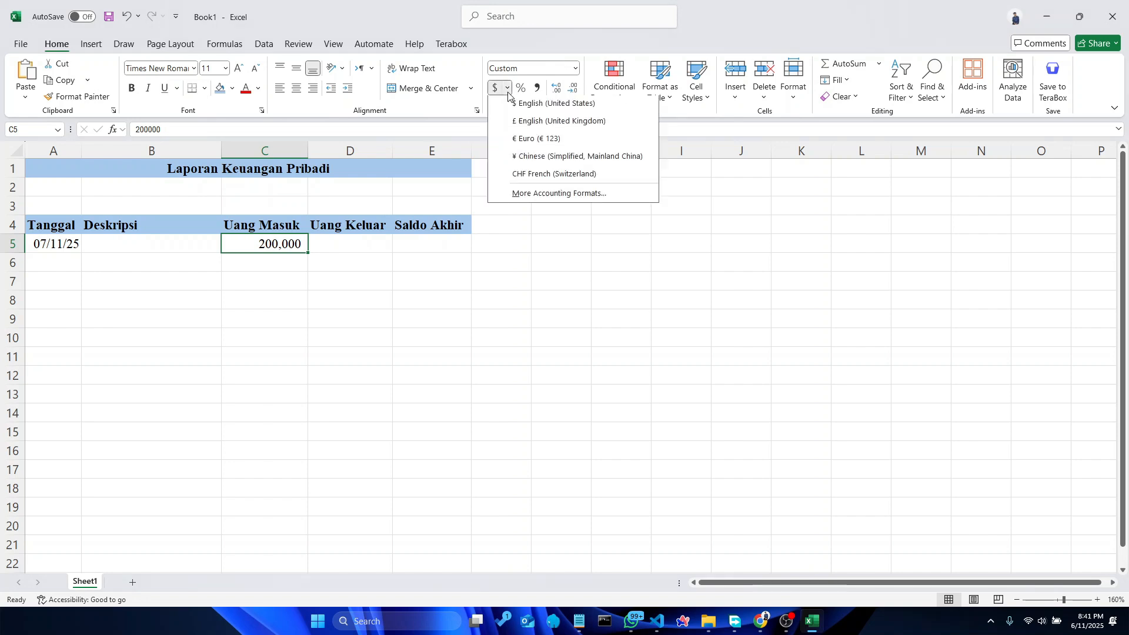
pyautogui.click(529, 196)
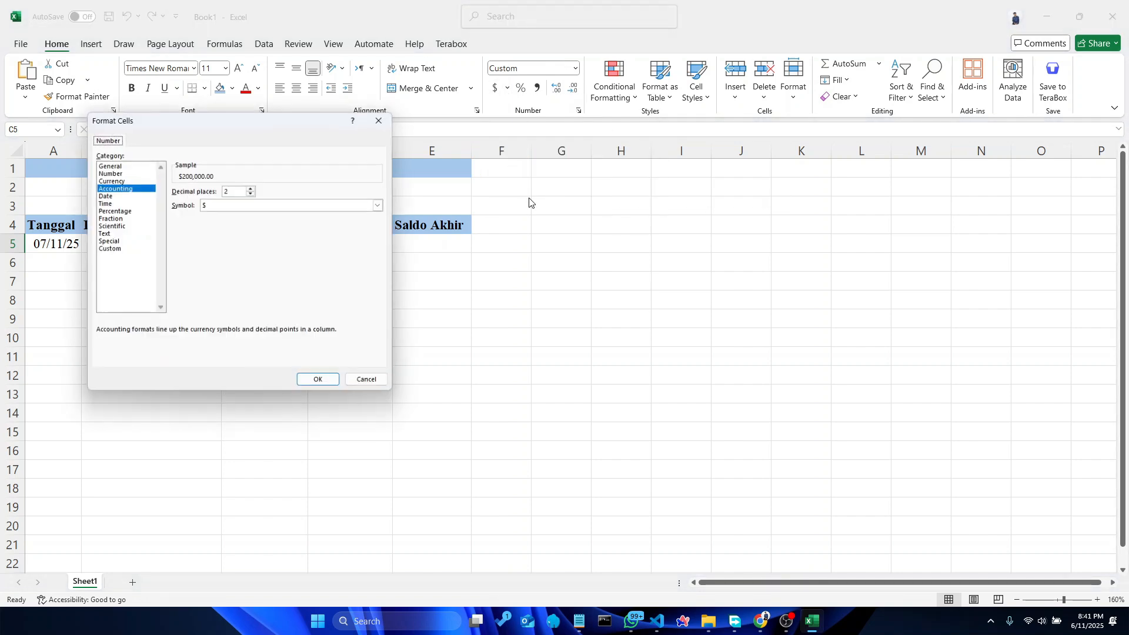
pyautogui.click(280, 210)
pyautogui.scroll(-2, 279, 288)
pyautogui.scroll(-10, 279, 288)
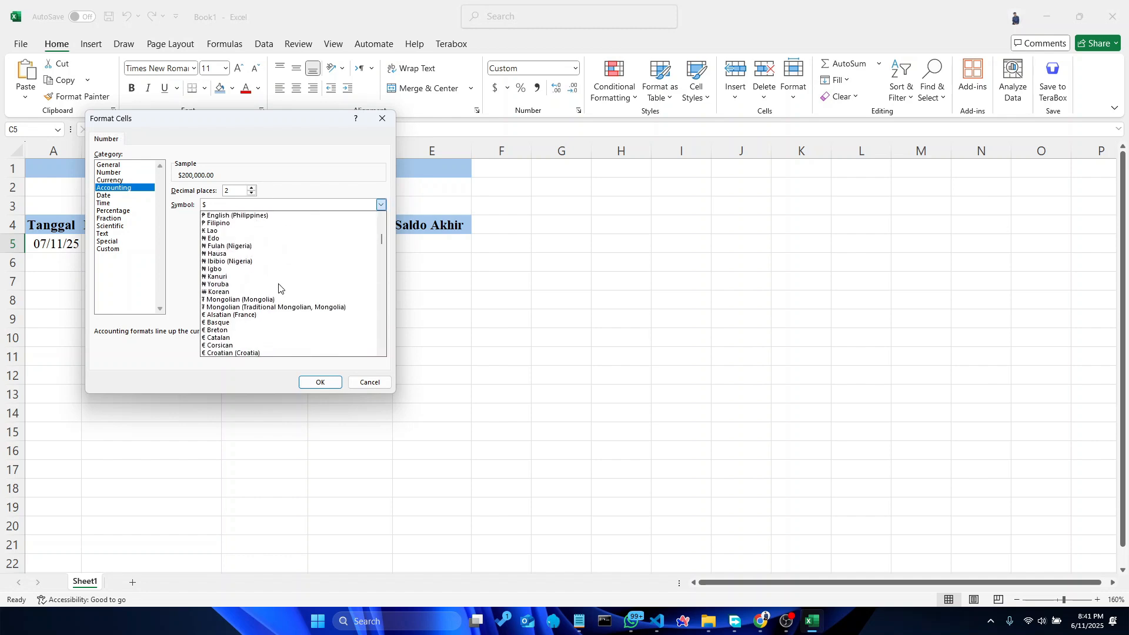
pyautogui.scroll(-9, 279, 288)
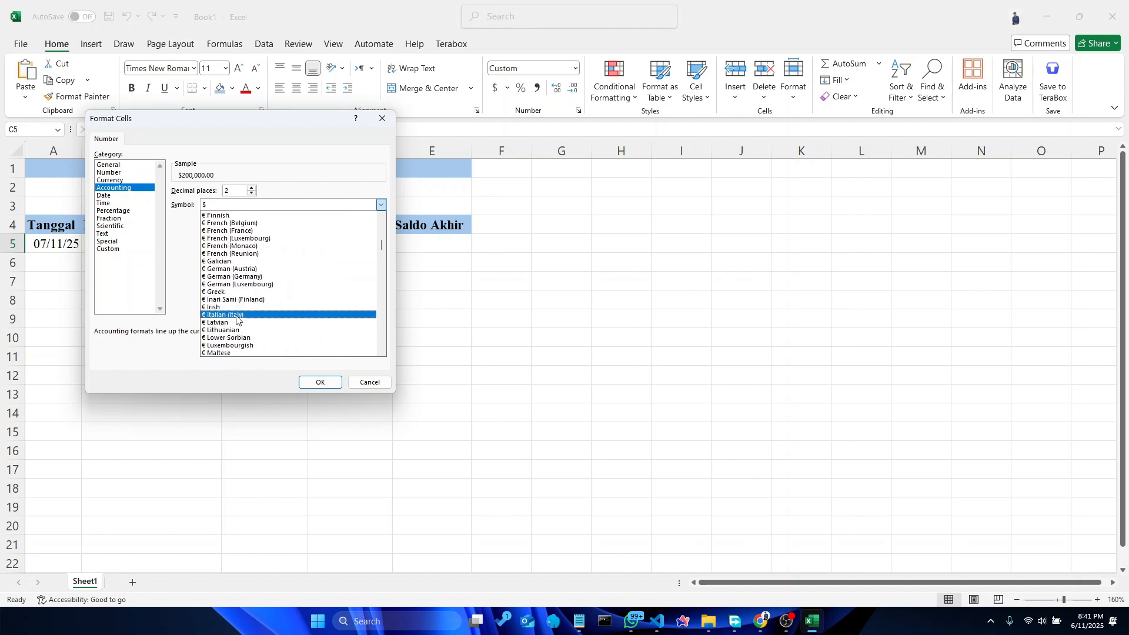
pyautogui.scroll(5, 236, 319)
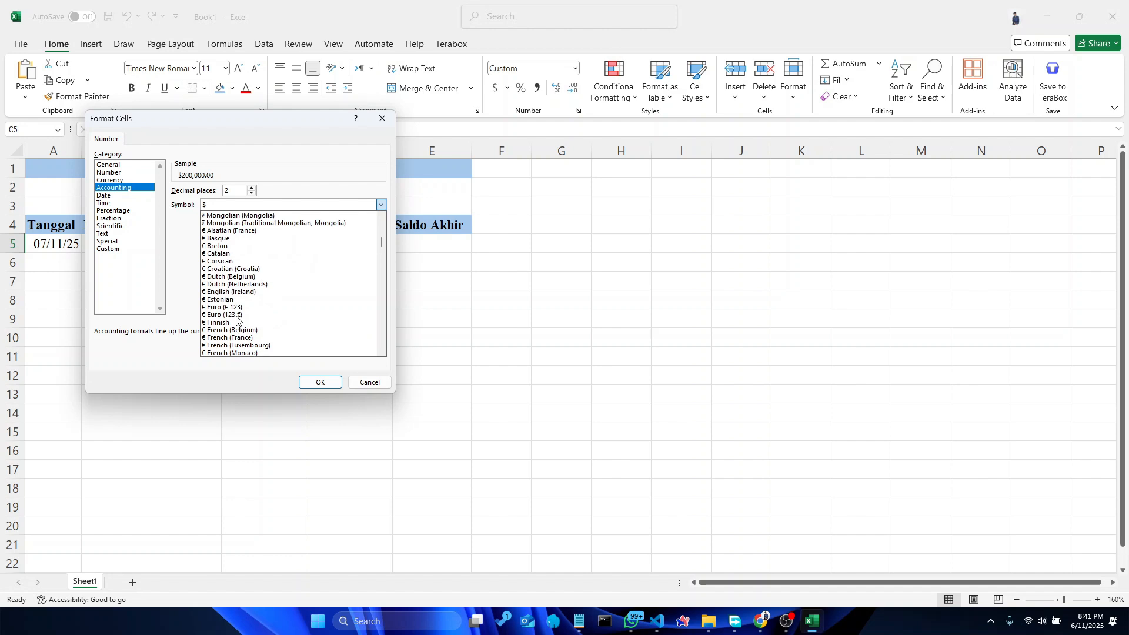
pyautogui.scroll(-15, 236, 319)
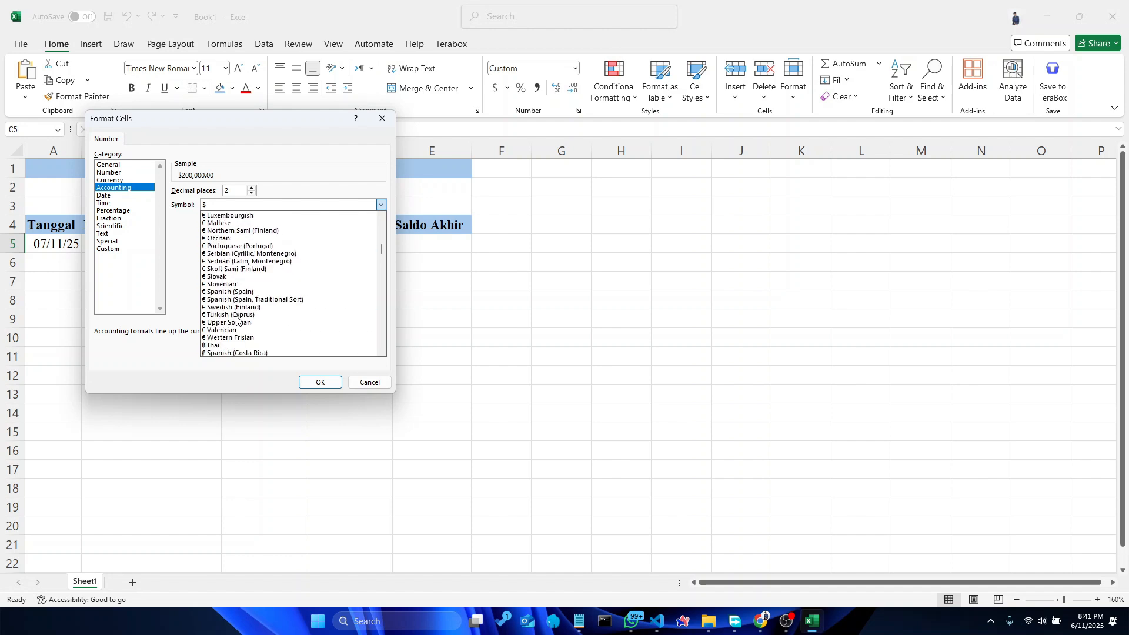
pyautogui.scroll(-15, 237, 319)
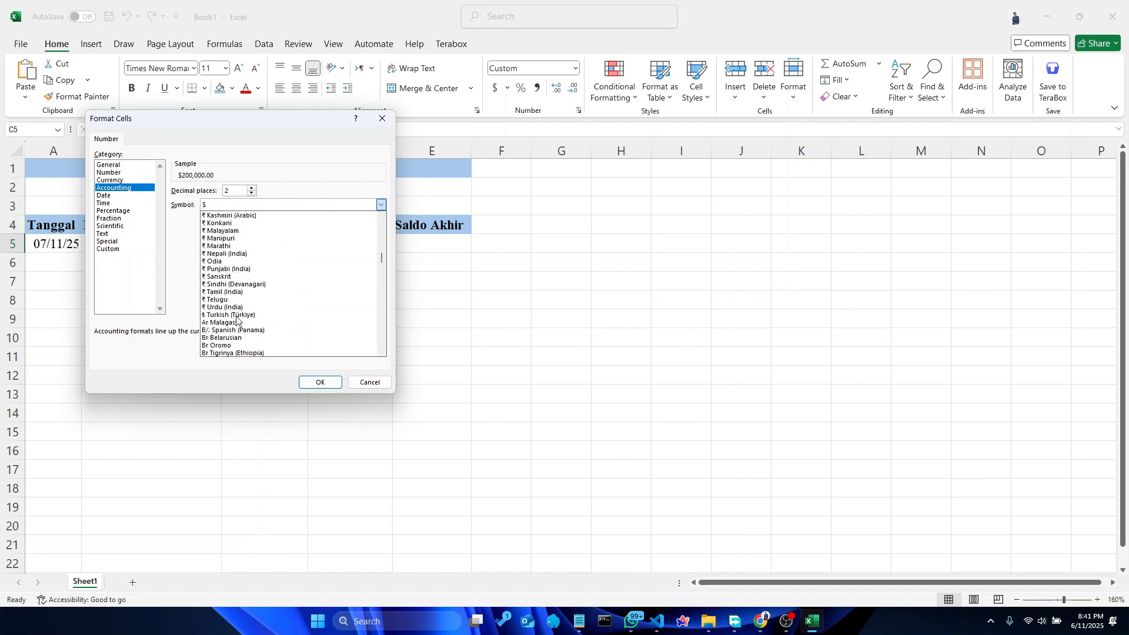
pyautogui.scroll(-10, 236, 319)
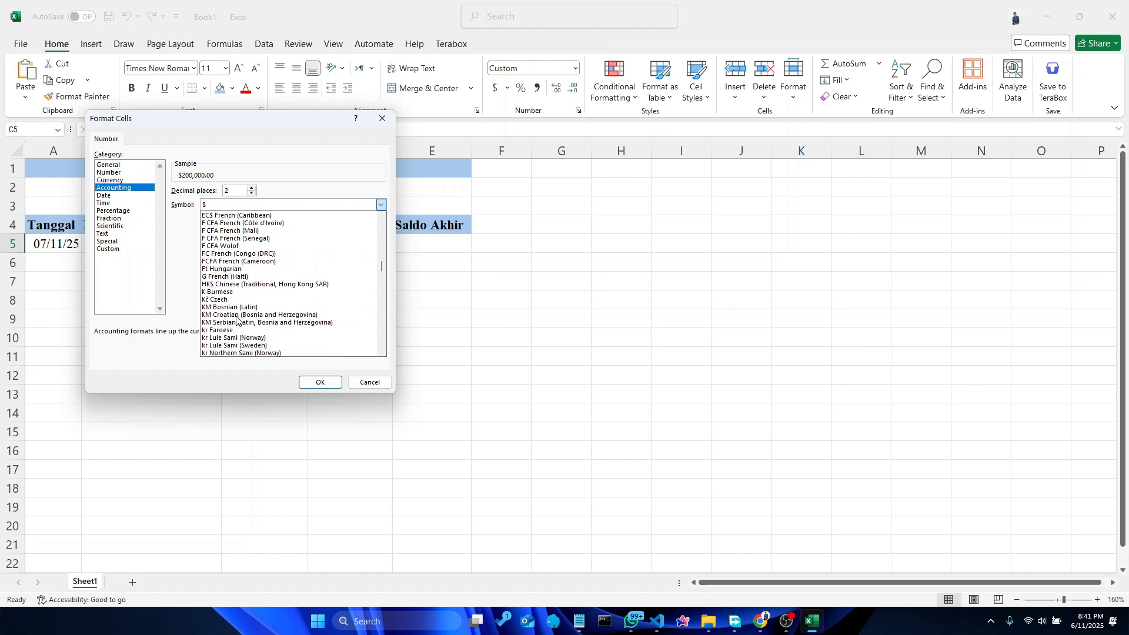
pyautogui.scroll(-6, 236, 319)
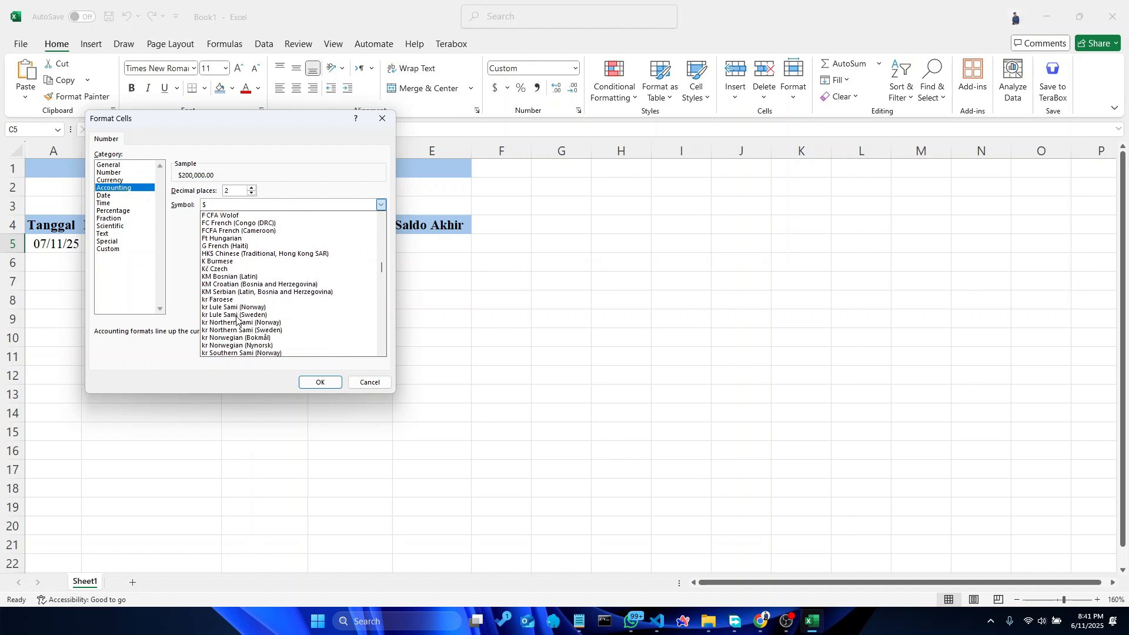
pyautogui.scroll(-5, 236, 319)
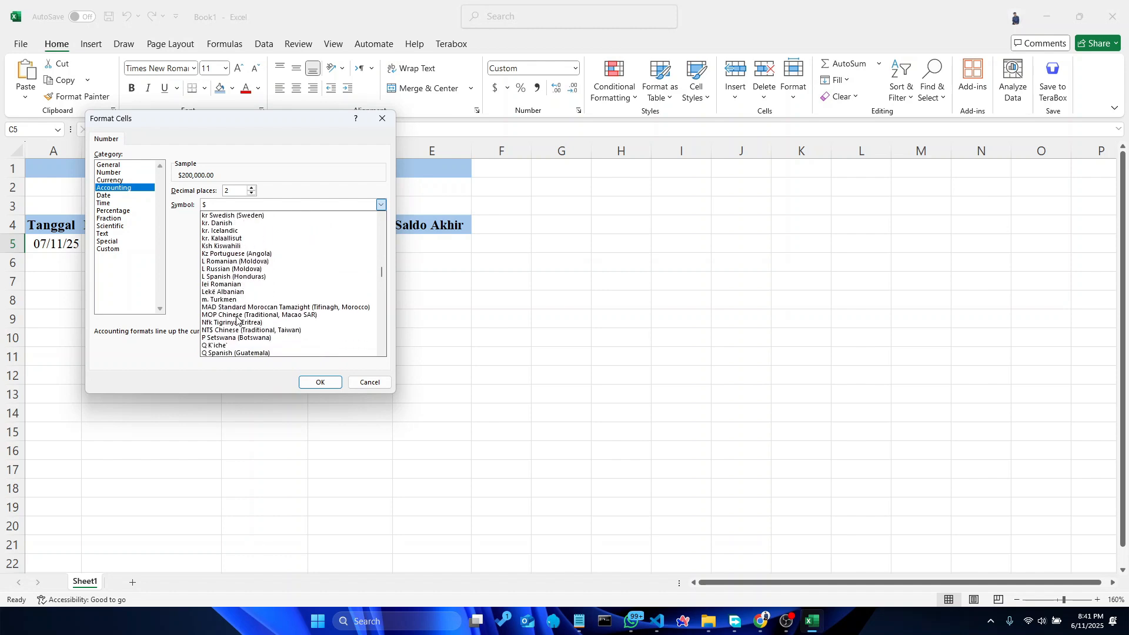
pyautogui.scroll(-8, 237, 319)
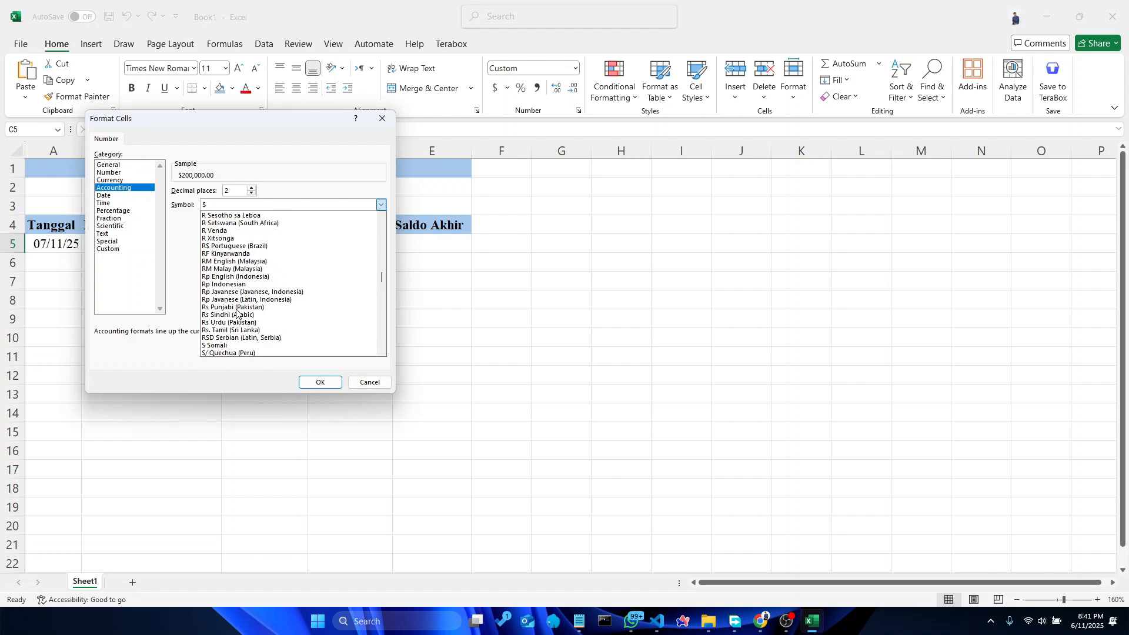
pyautogui.click(243, 284)
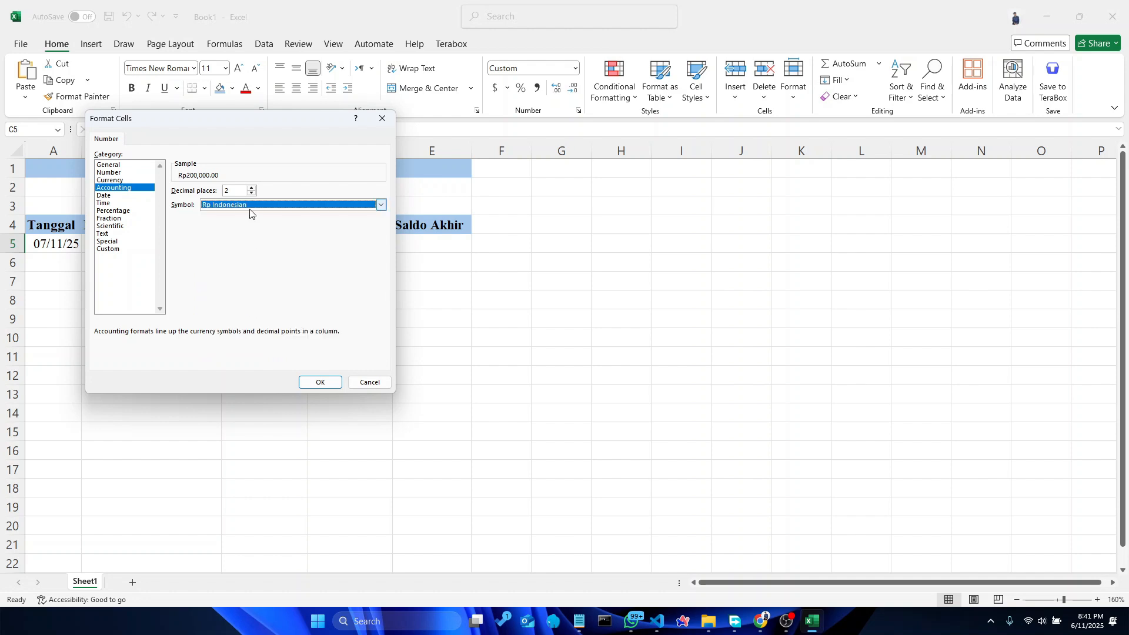
pyautogui.click(252, 193)
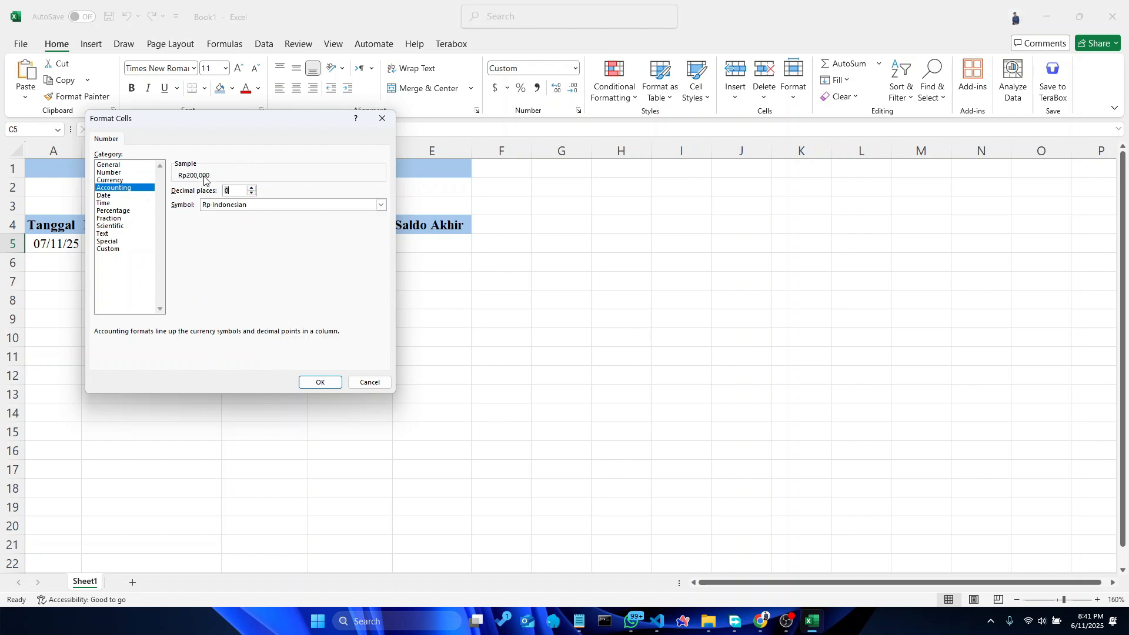
pyautogui.click(320, 381)
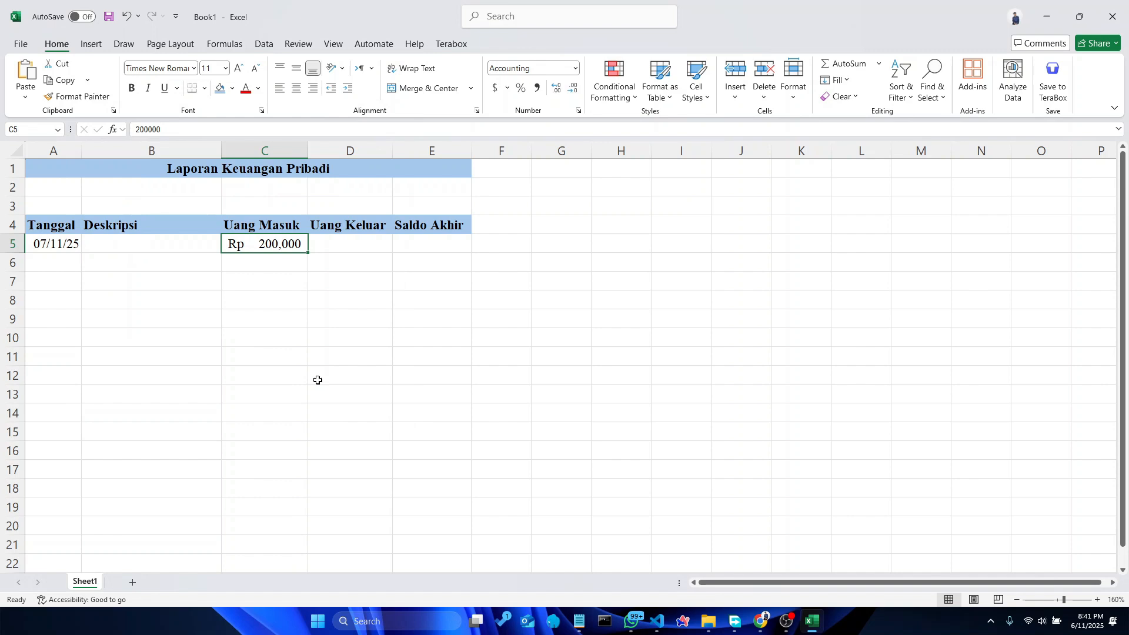
# Try to fill the amount in C5 down into the cells below, and undo the fill
pyautogui.click(288, 263)
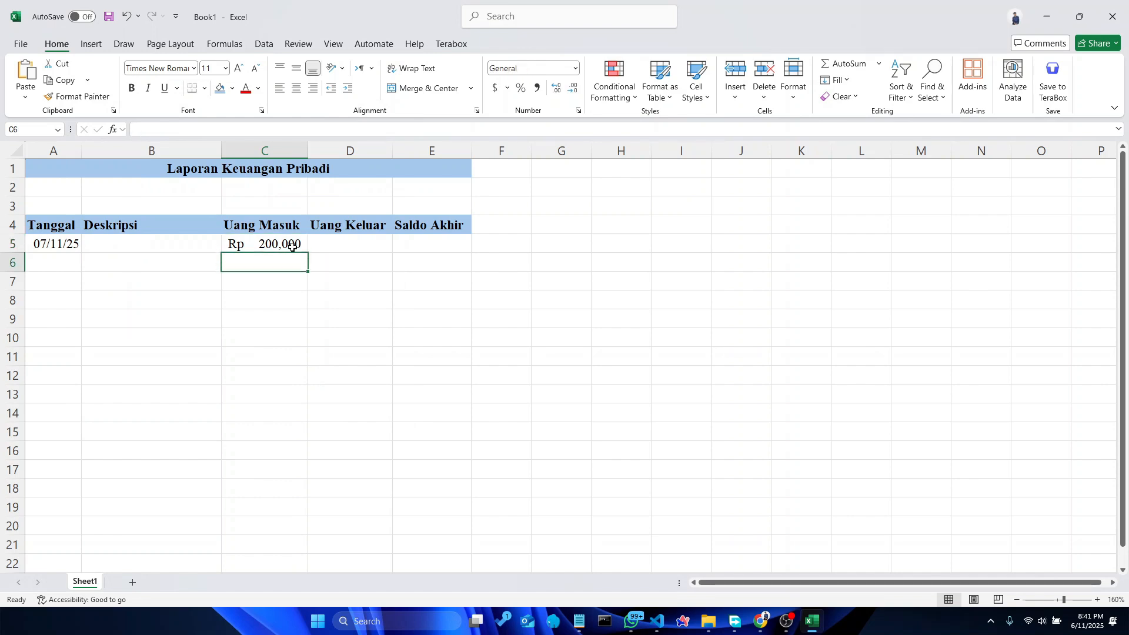
pyautogui.click(292, 243)
pyautogui.moveTo(308, 253); pyautogui.dragTo(307, 280)
pyautogui.hotkey('ctrl', 'z')
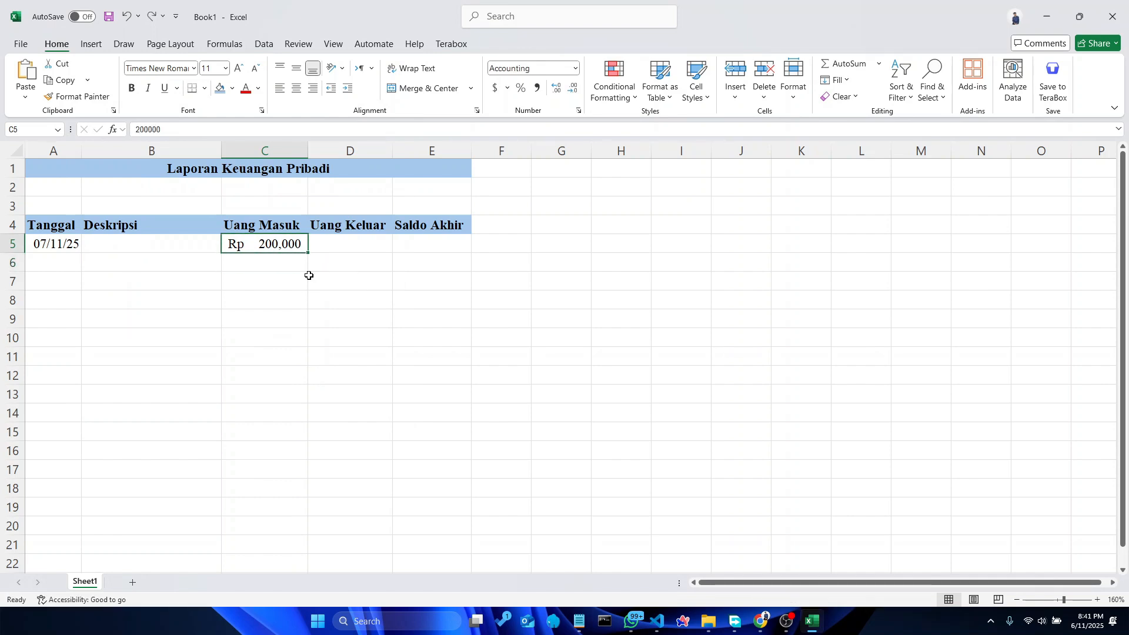
# Apply the comma number style without decimal places to the whole Uang Masuk column
pyautogui.click(280, 149)
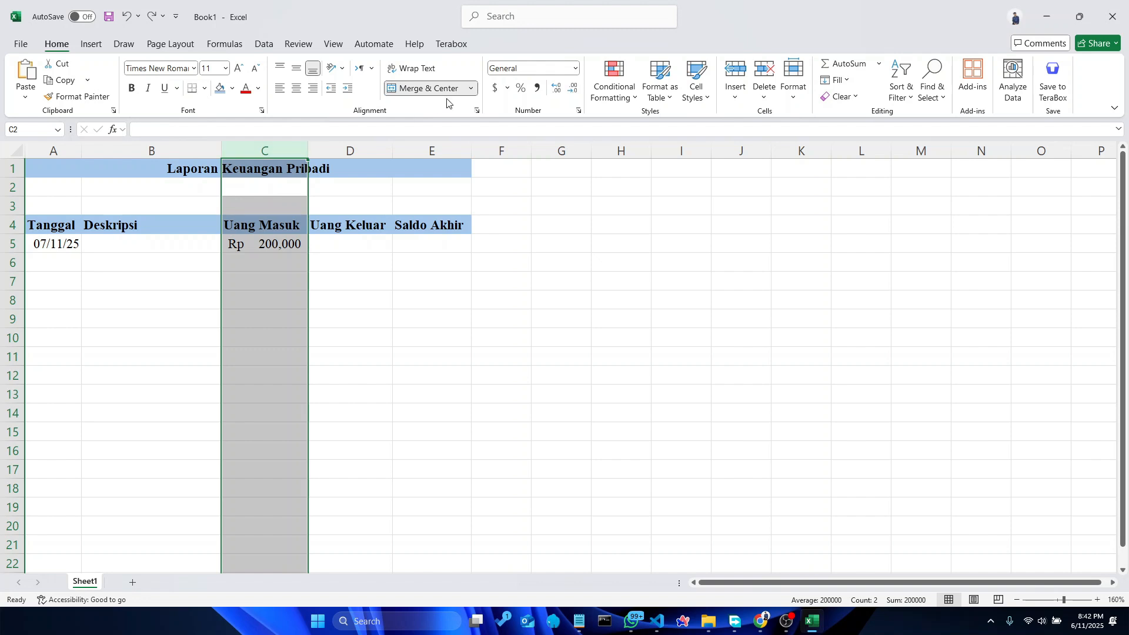
pyautogui.click(534, 89)
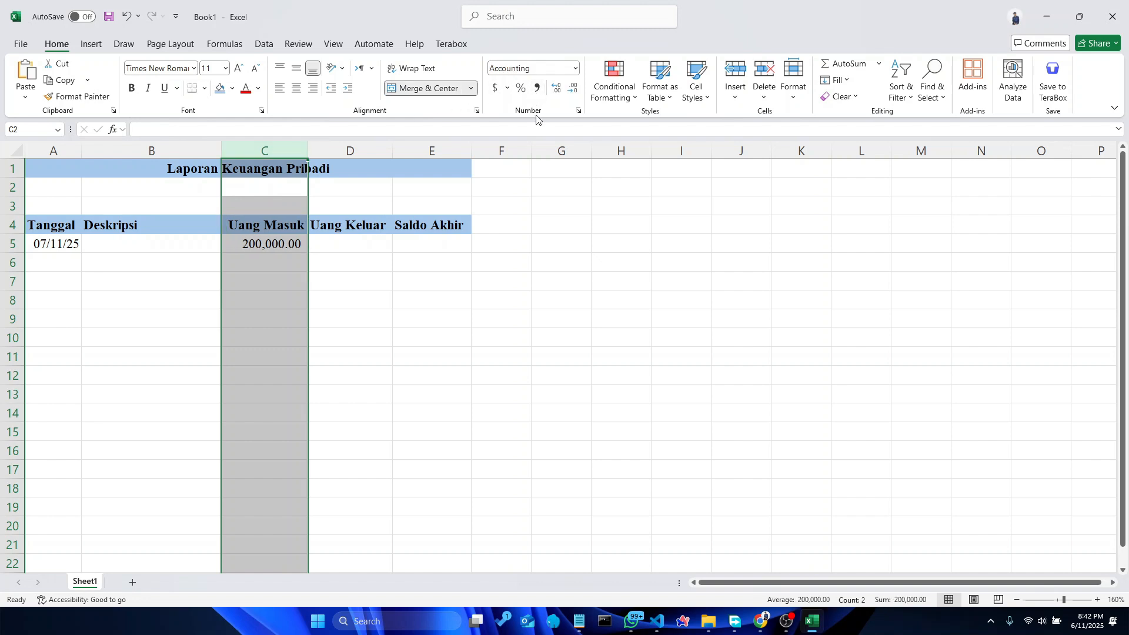
pyautogui.click(575, 93)
pyautogui.click(575, 93)
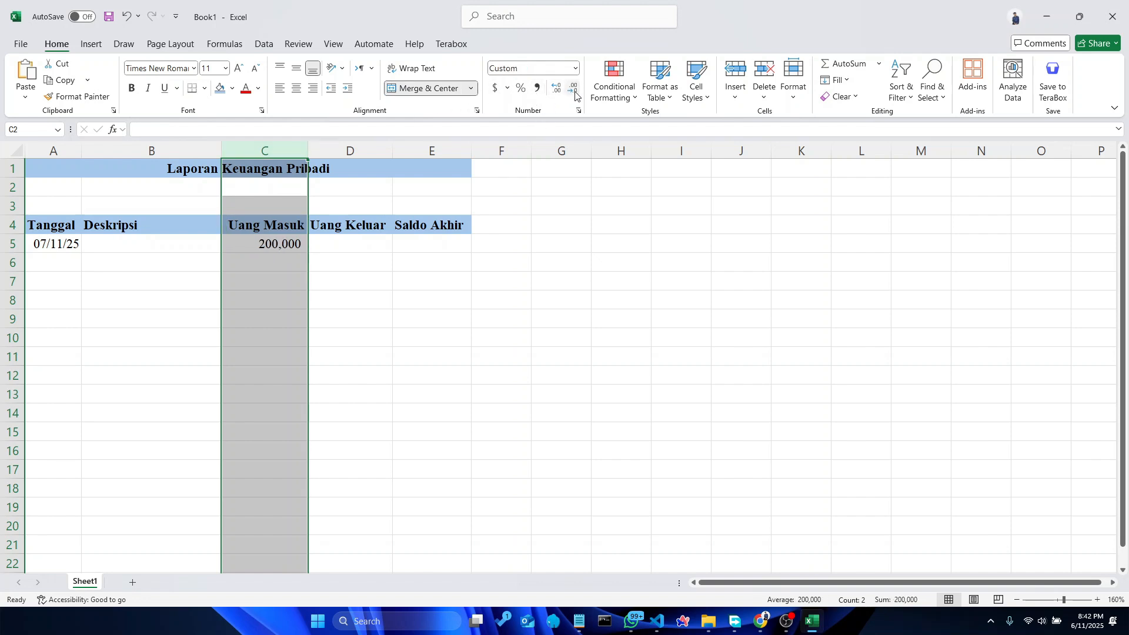
# Format the whole Uang Masuk column as Accounting with the Rp Indonesian symbol and 0 decimal places
pyautogui.click(507, 89)
pyautogui.click(555, 194)
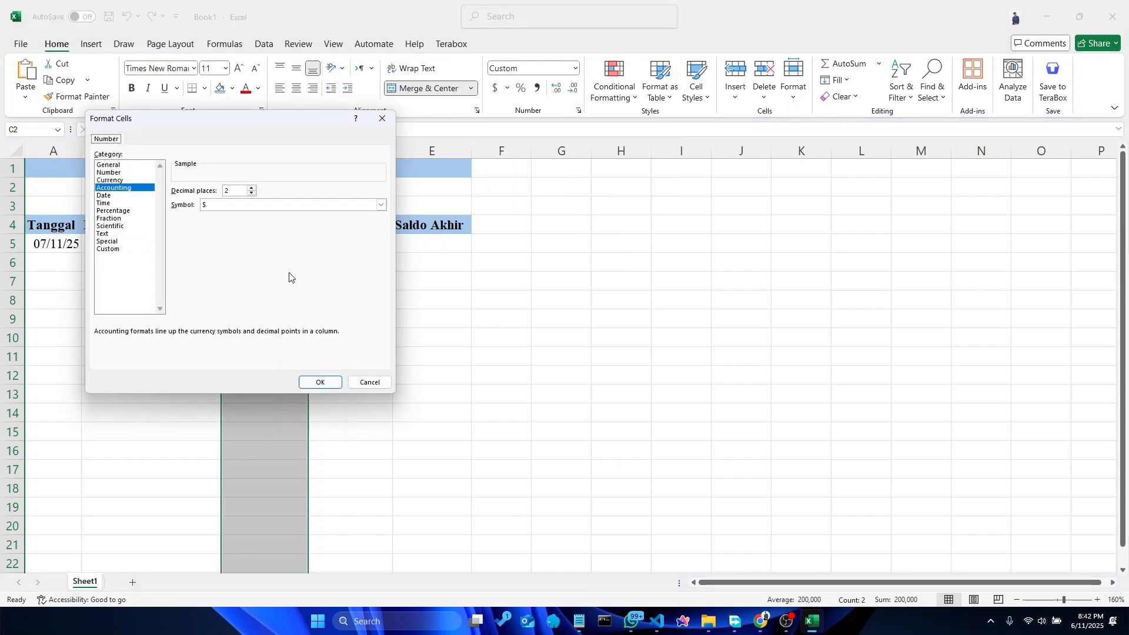
pyautogui.click(252, 194)
pyautogui.click(251, 193)
pyautogui.click(381, 206)
pyautogui.scroll(-5, 328, 293)
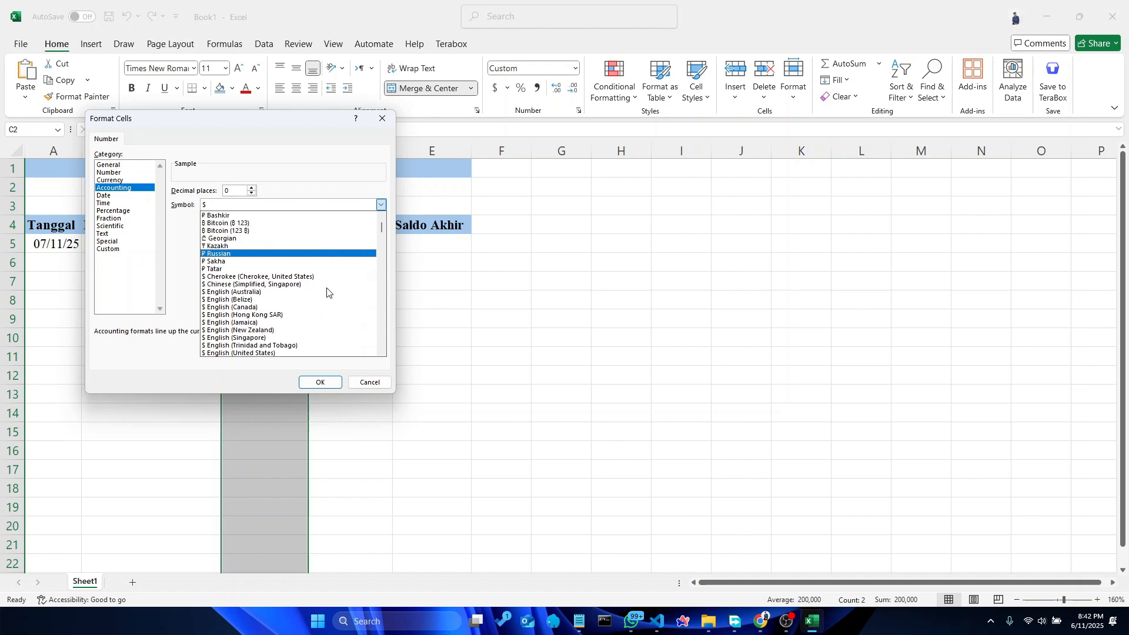
pyautogui.scroll(-15, 328, 292)
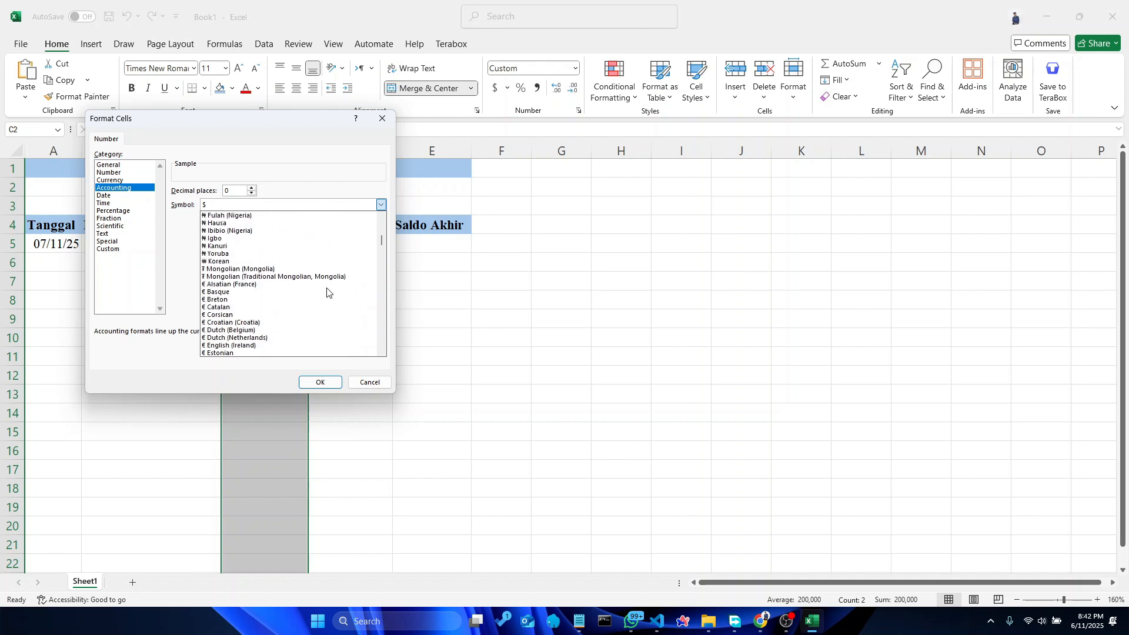
pyautogui.scroll(-15, 328, 293)
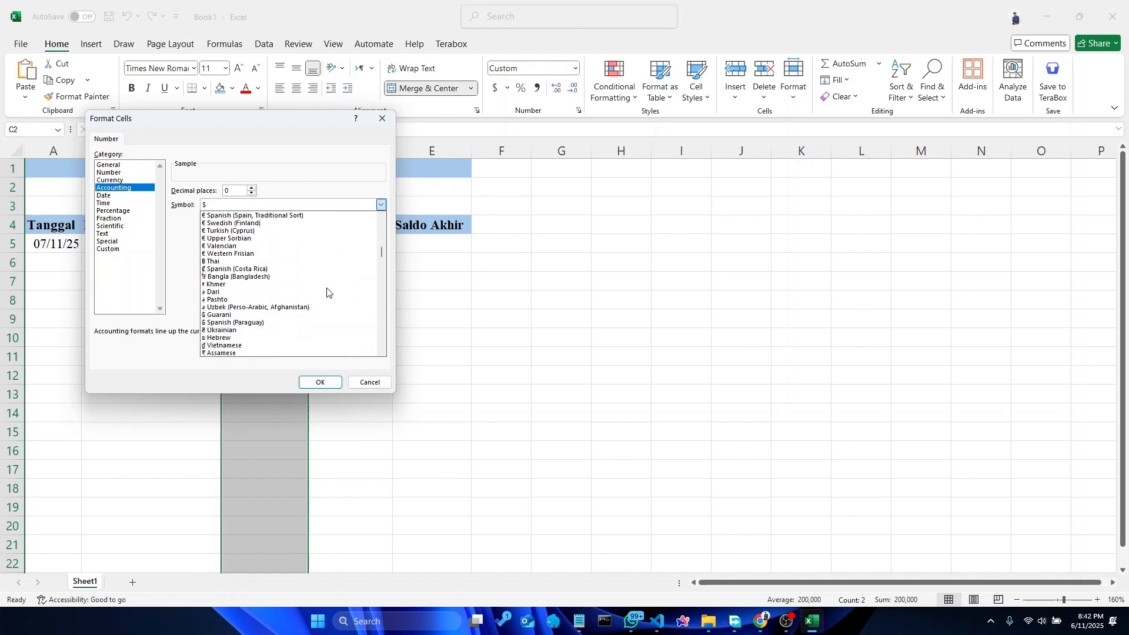
pyautogui.scroll(-15, 327, 292)
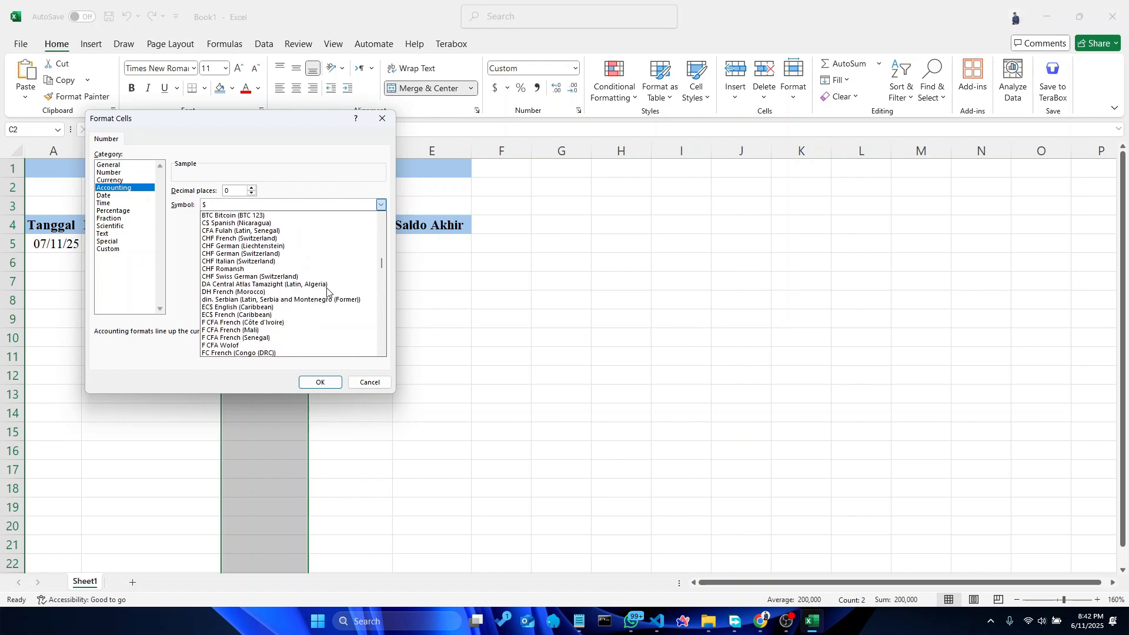
pyautogui.scroll(-15, 327, 292)
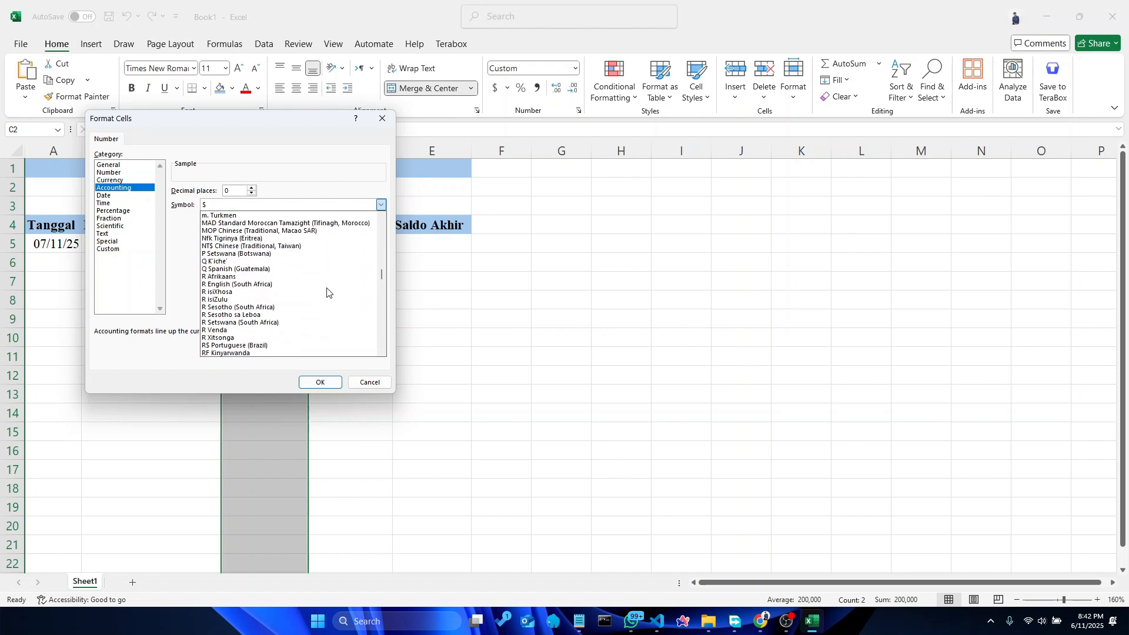
pyautogui.click(288, 322)
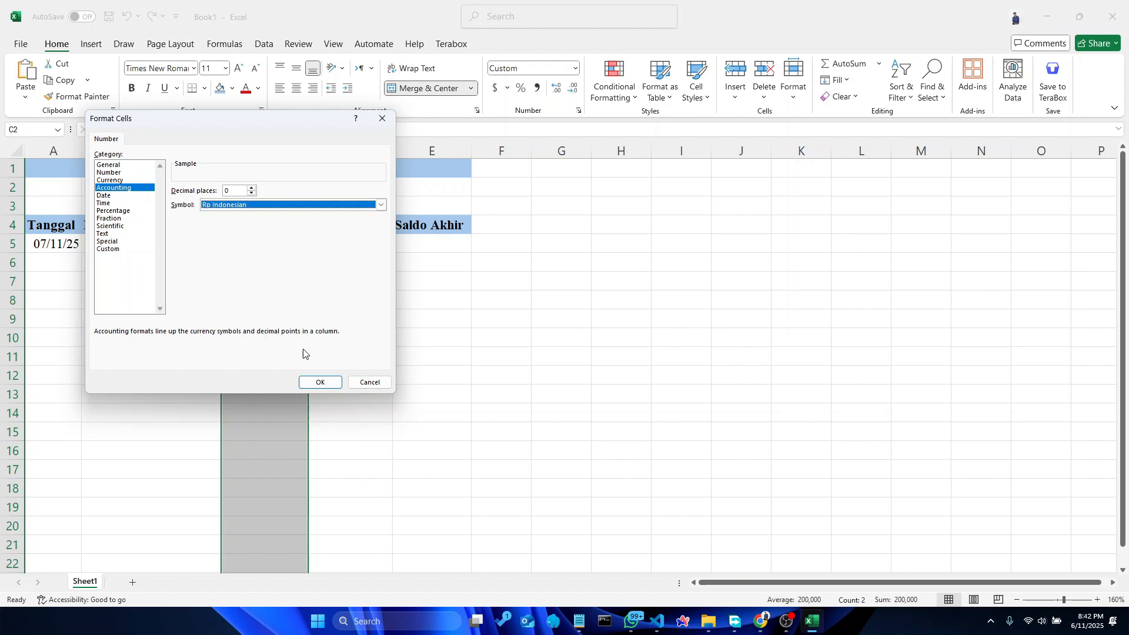
pyautogui.click(321, 383)
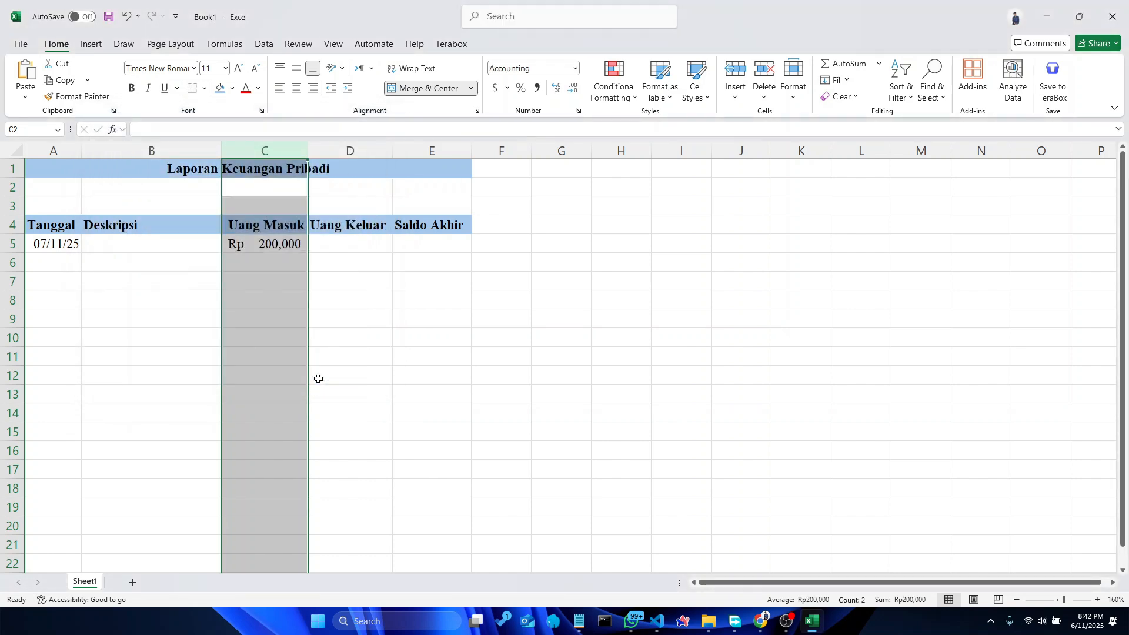
# Copy the amount in C5 into D5 under Uang Keluar
pyautogui.click(336, 243)
pyautogui.click(360, 150)
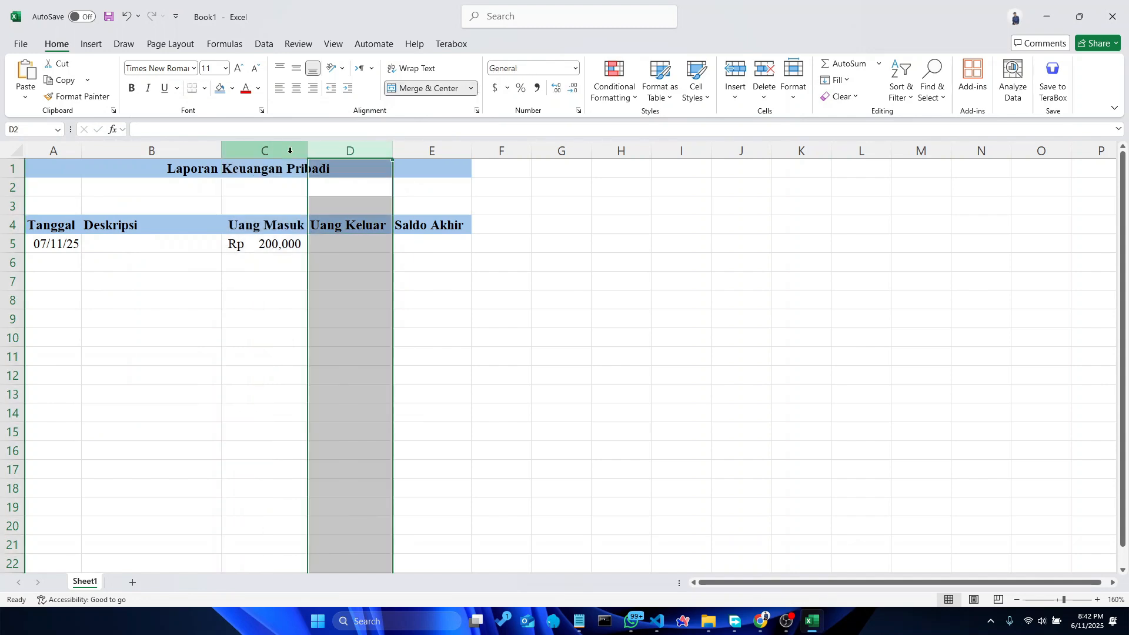
pyautogui.moveTo(266, 142); pyautogui.dragTo(340, 144)
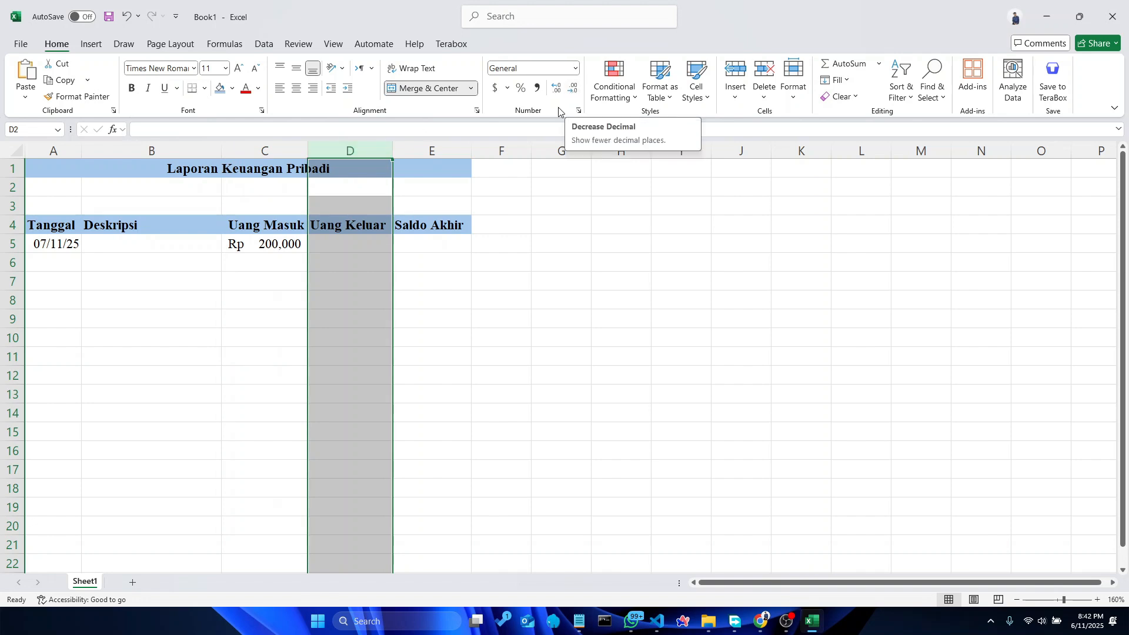
pyautogui.click(292, 251)
pyautogui.hotkey('ctrl', 'c')
pyautogui.click(325, 244)
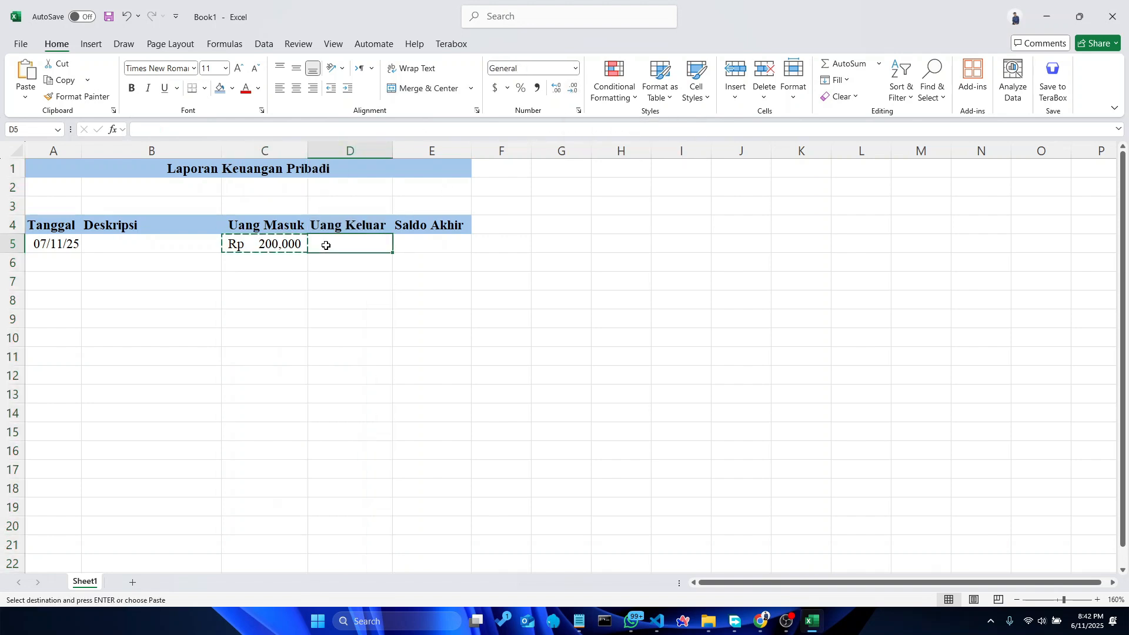
pyautogui.hotkey('ctrl', 'v')
pyautogui.click(373, 267)
pyautogui.click(350, 151)
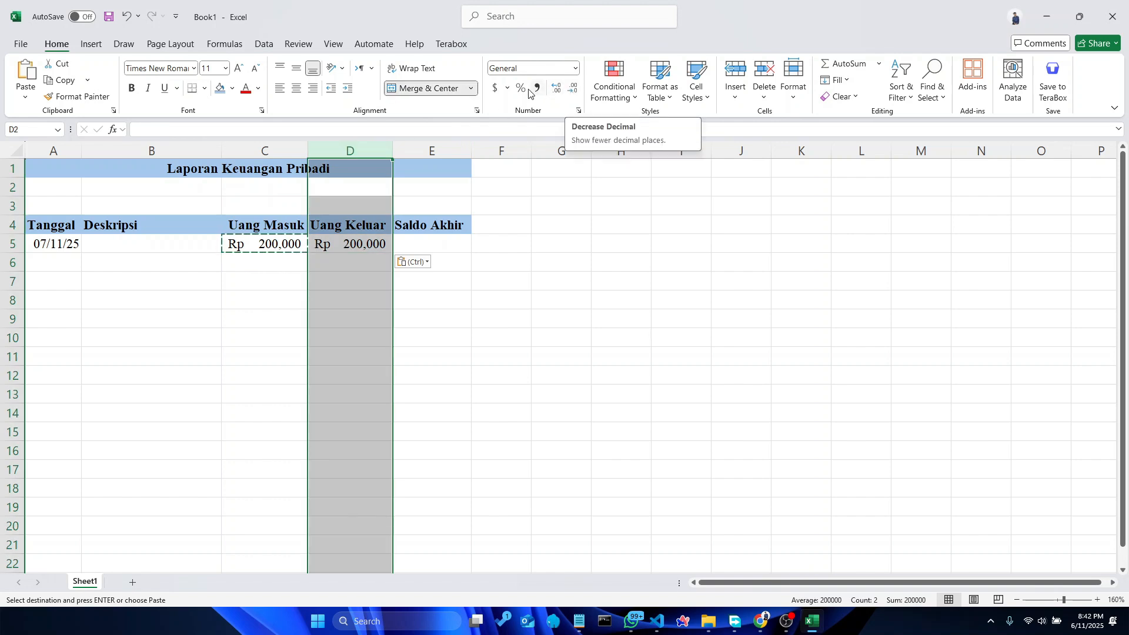
pyautogui.click(266, 245)
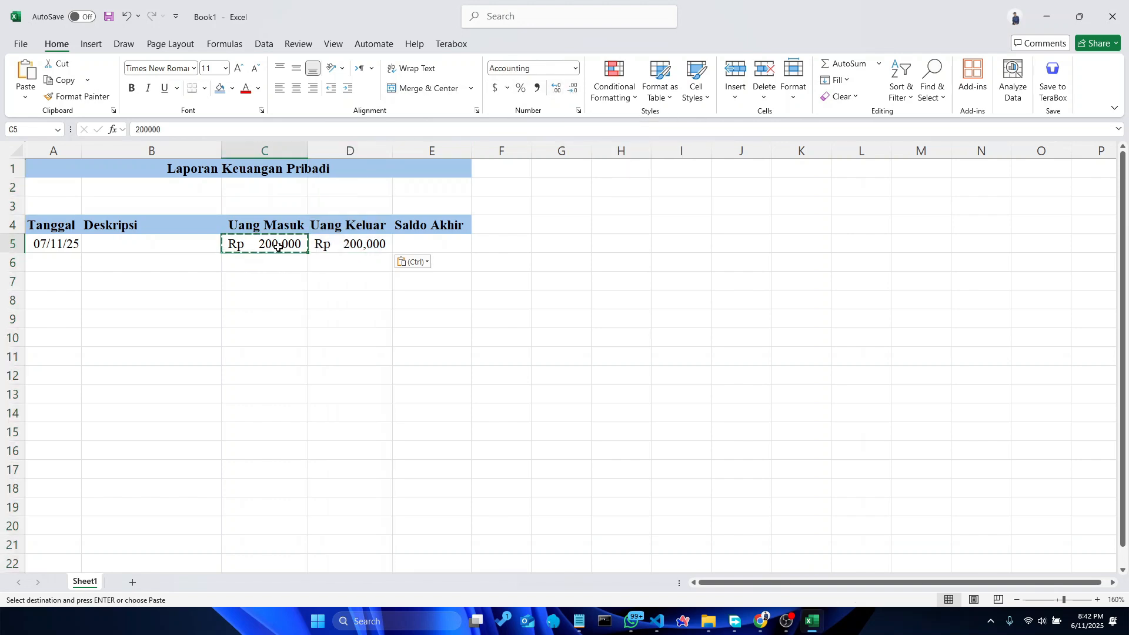
pyautogui.click(327, 241)
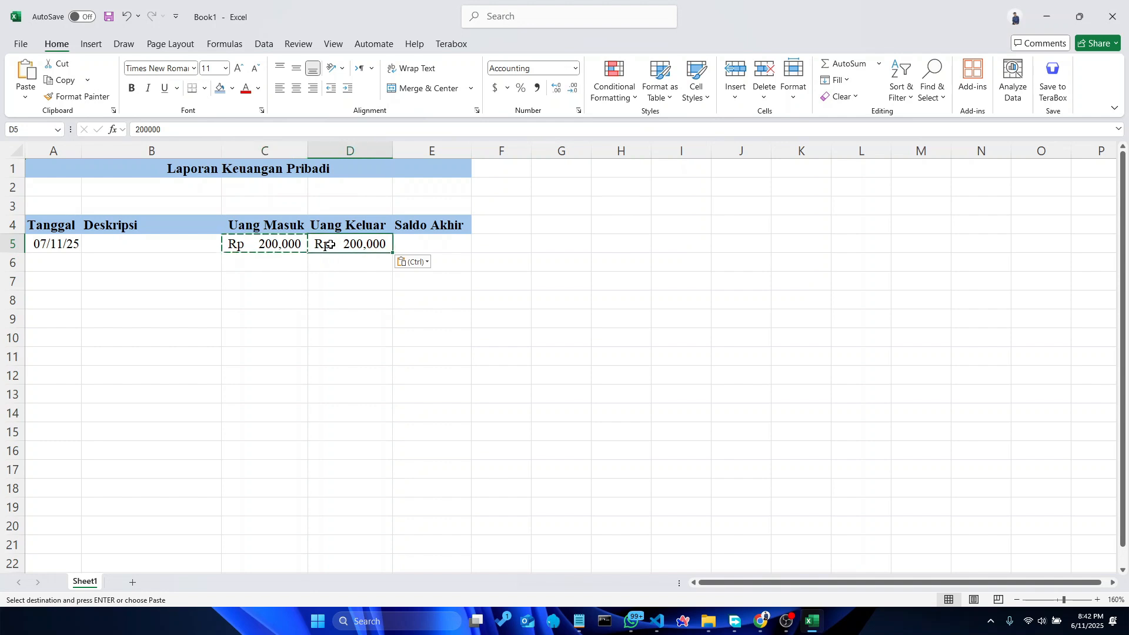
pyautogui.click(373, 262)
pyautogui.click(373, 247)
pyautogui.click(335, 261)
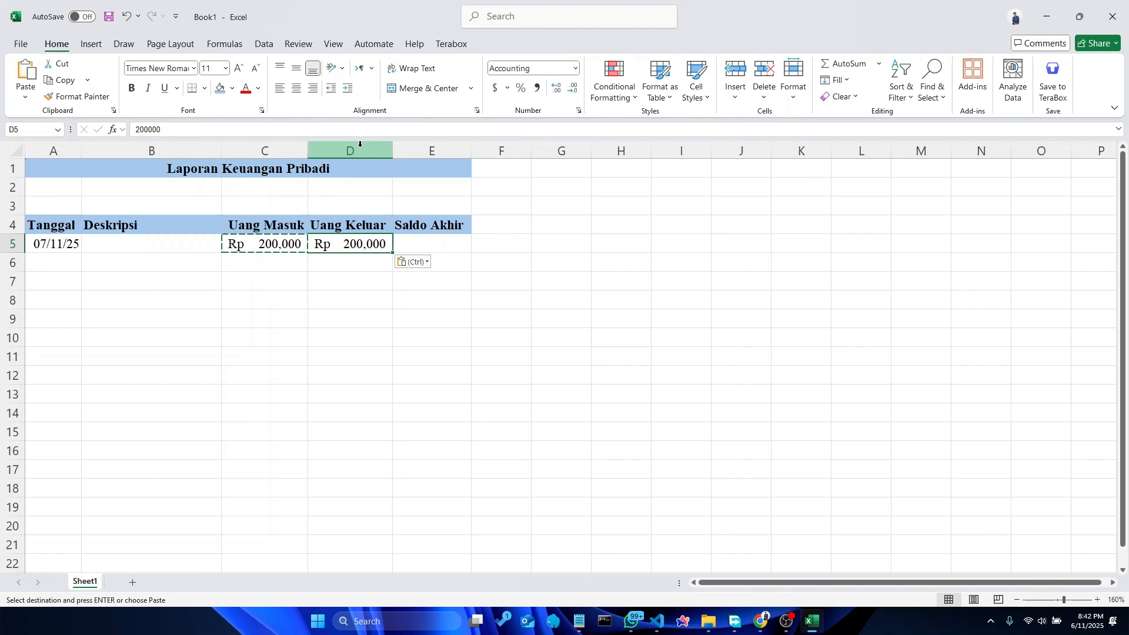
# Format the whole Uang Keluar column as Accounting with the Rp Indonesian symbol and 0 decimal places
pyautogui.click(353, 151)
pyautogui.click(569, 89)
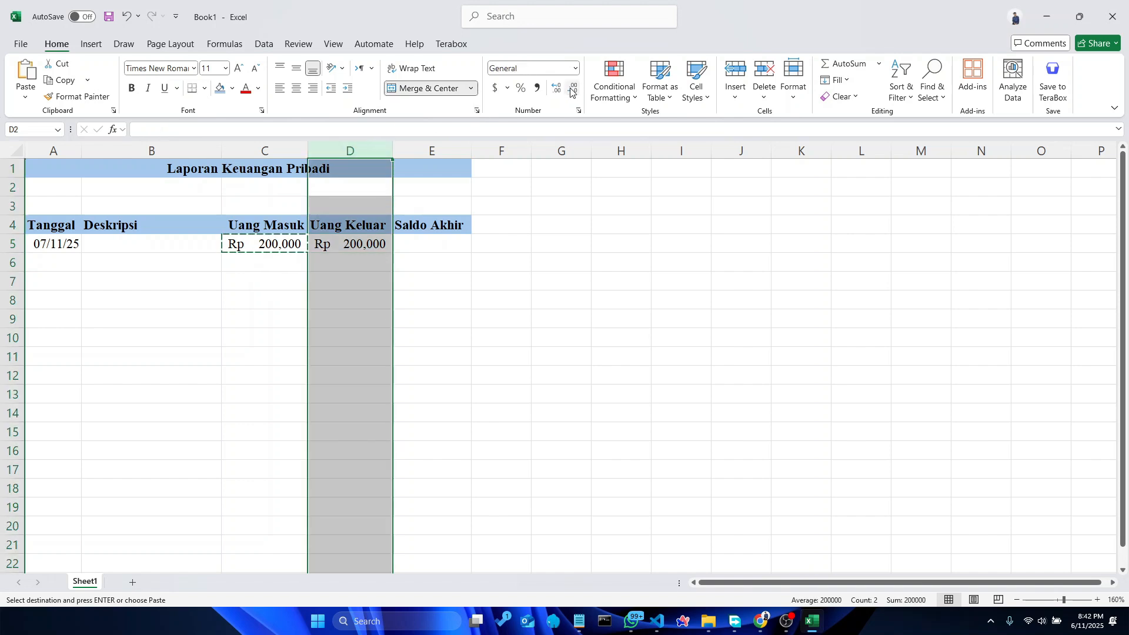
pyautogui.click(573, 69)
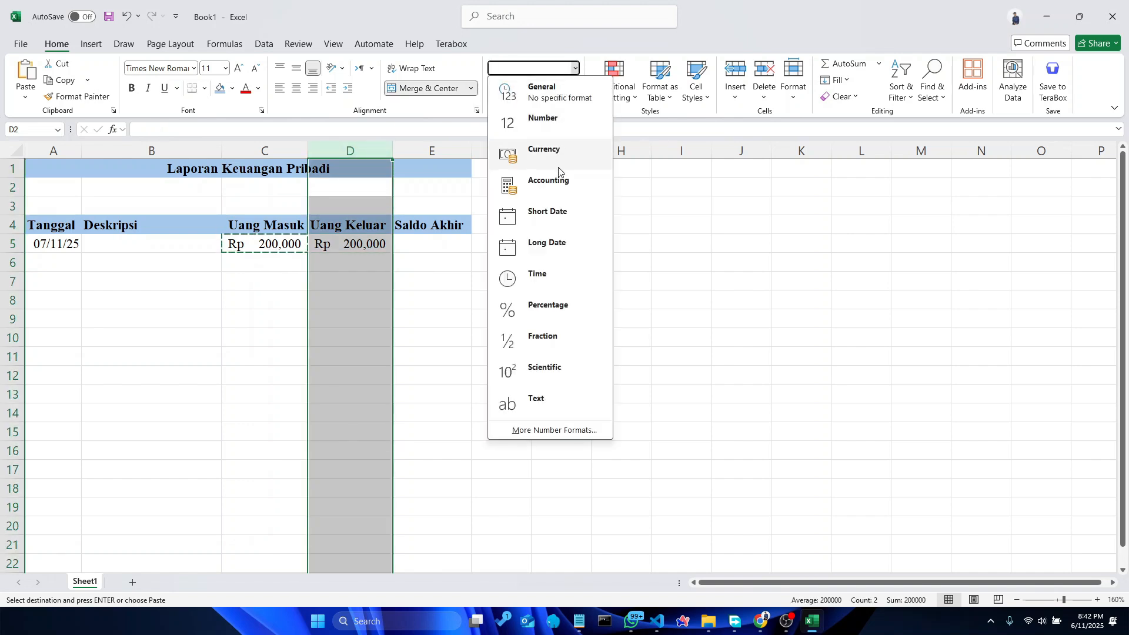
pyautogui.click(549, 183)
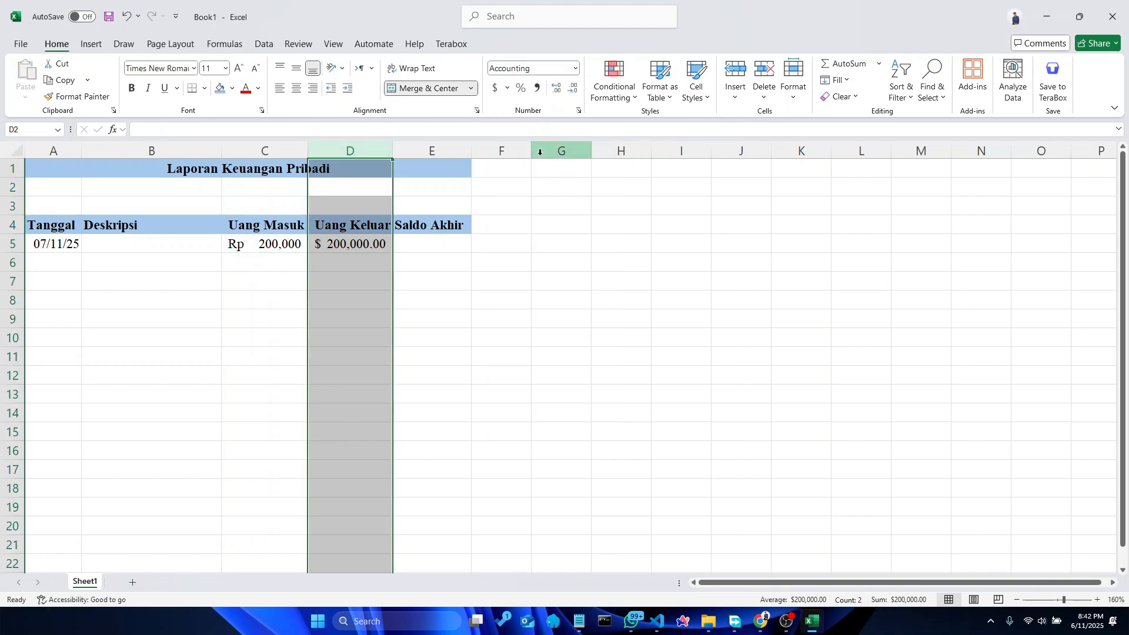
pyautogui.click(507, 88)
pyautogui.click(542, 195)
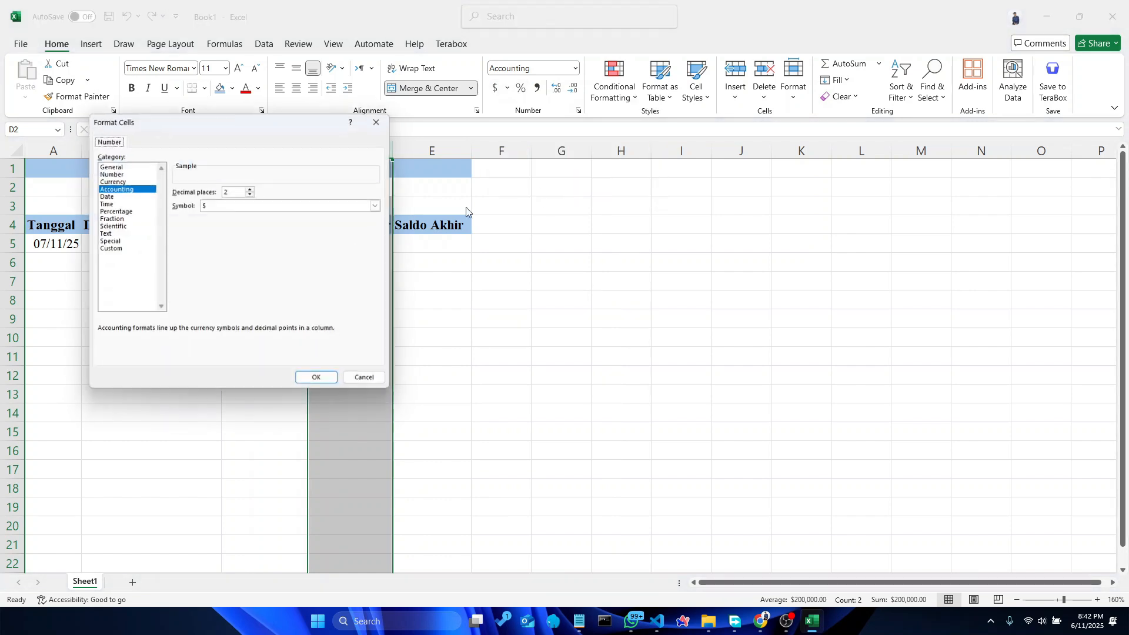
pyautogui.click(251, 194)
pyautogui.click(251, 194)
pyautogui.click(249, 205)
pyautogui.scroll(-10, 249, 332)
pyautogui.scroll(-10, 364, 267)
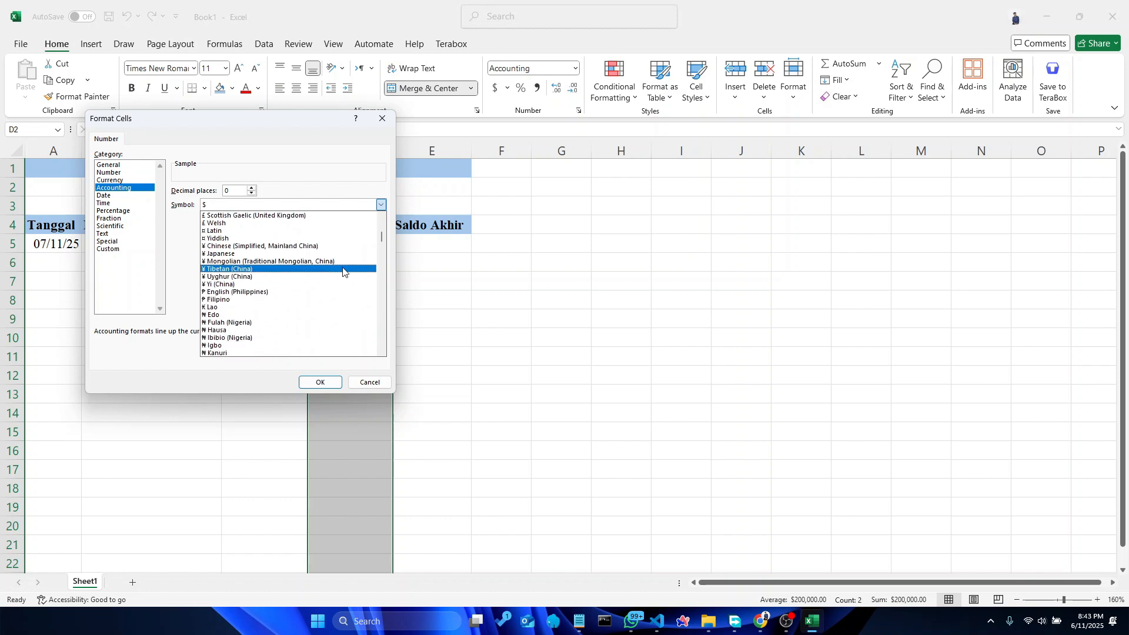
pyautogui.scroll(-10, 353, 282)
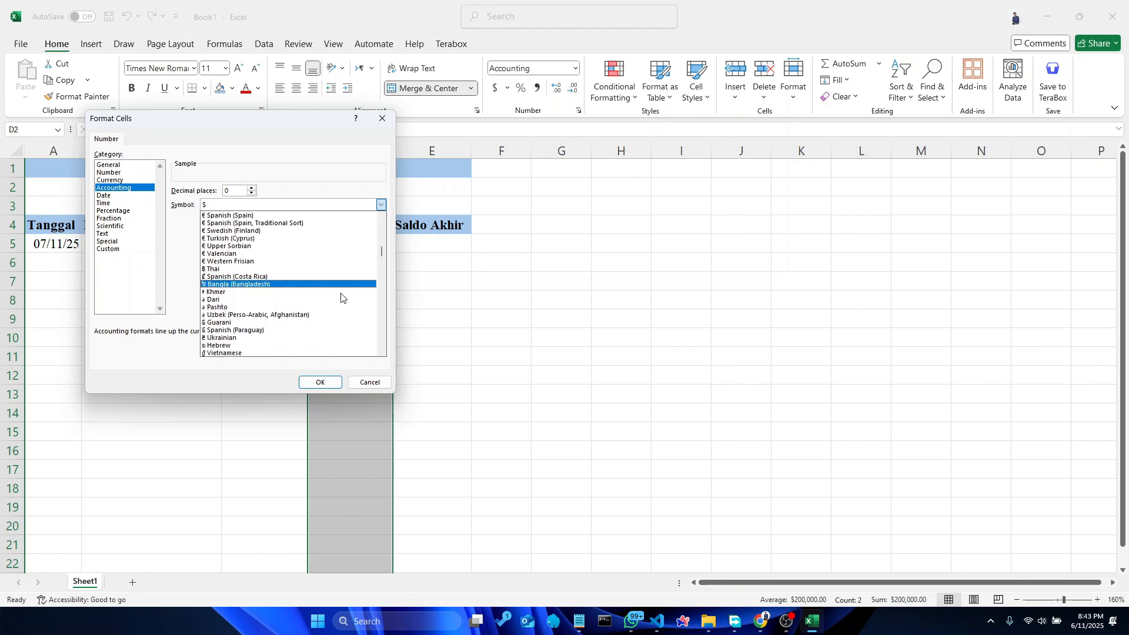
pyautogui.scroll(-10, 252, 305)
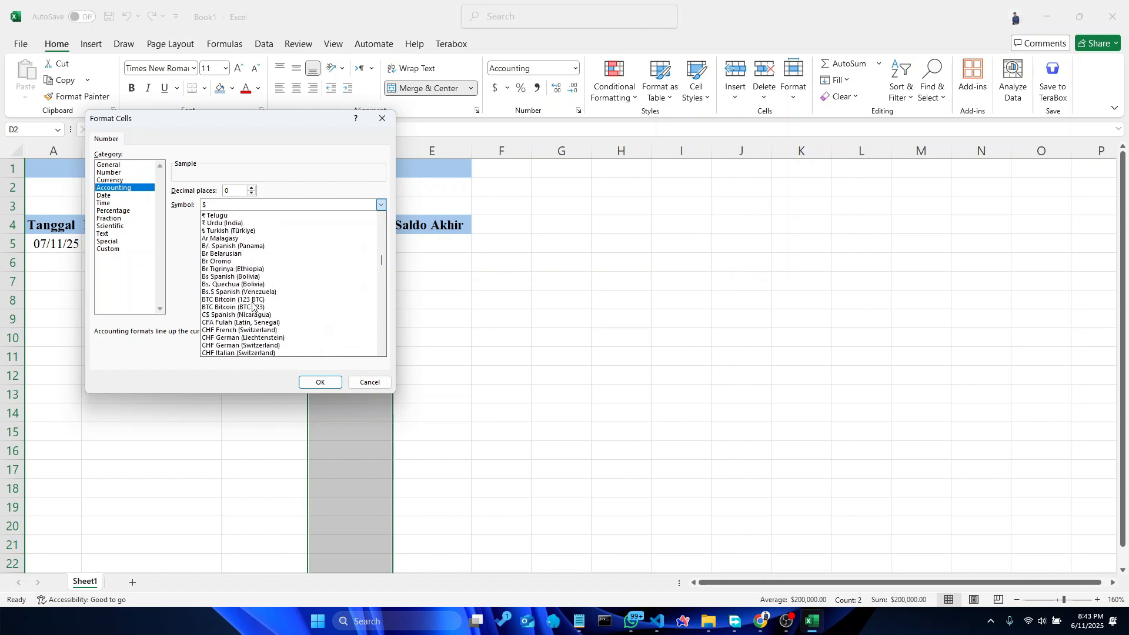
pyautogui.scroll(-10, 252, 305)
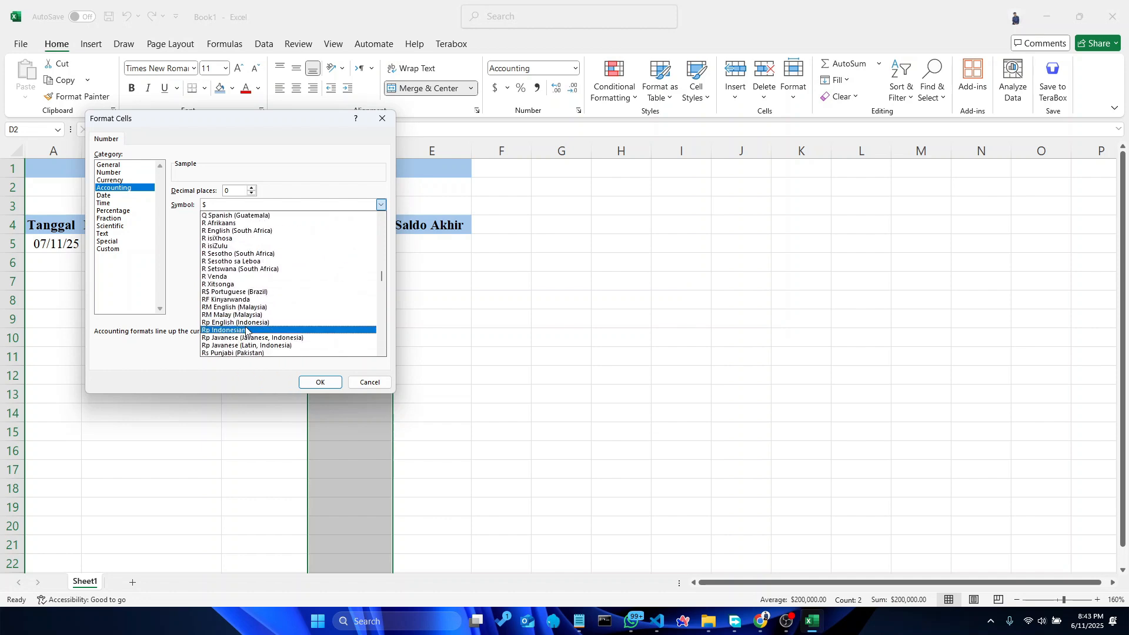
pyautogui.click(253, 330)
pyautogui.click(327, 383)
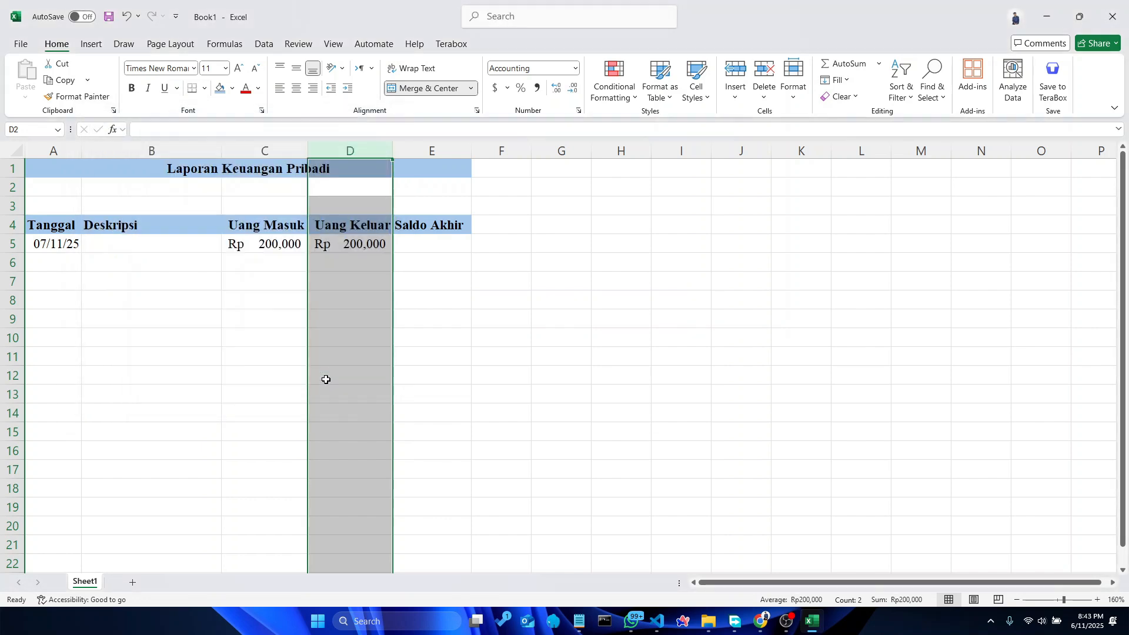
pyautogui.click(381, 292)
pyautogui.click(383, 249)
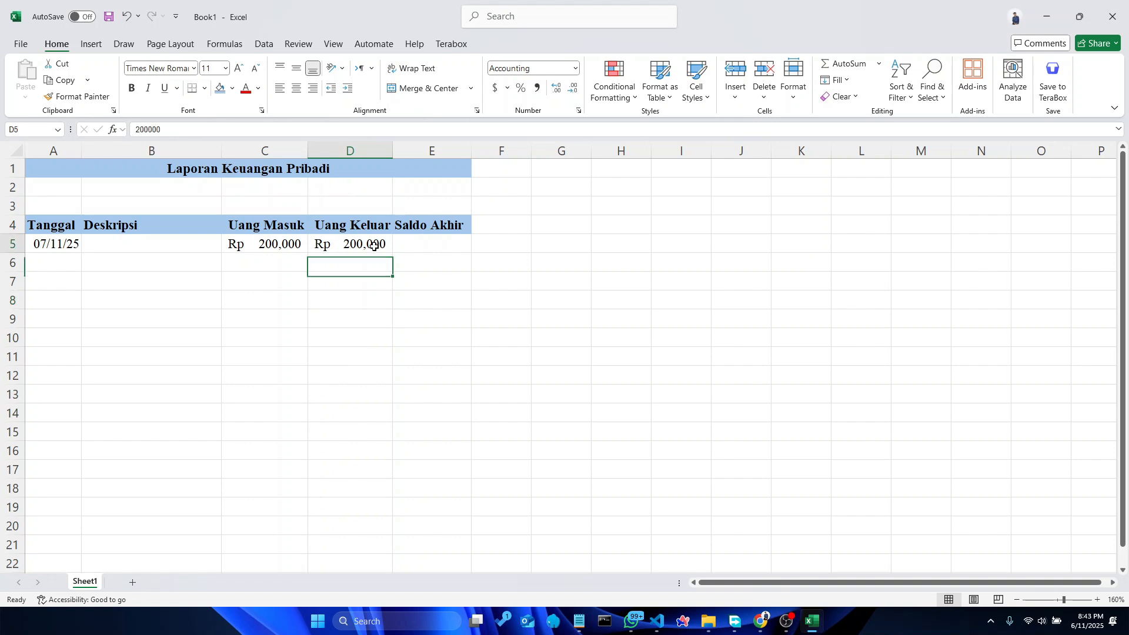
# Format the whole Saldo Akhir column as Accounting with the Rp Indonesian symbol and 0 decimal places
pyautogui.click(412, 245)
pyautogui.click(447, 224)
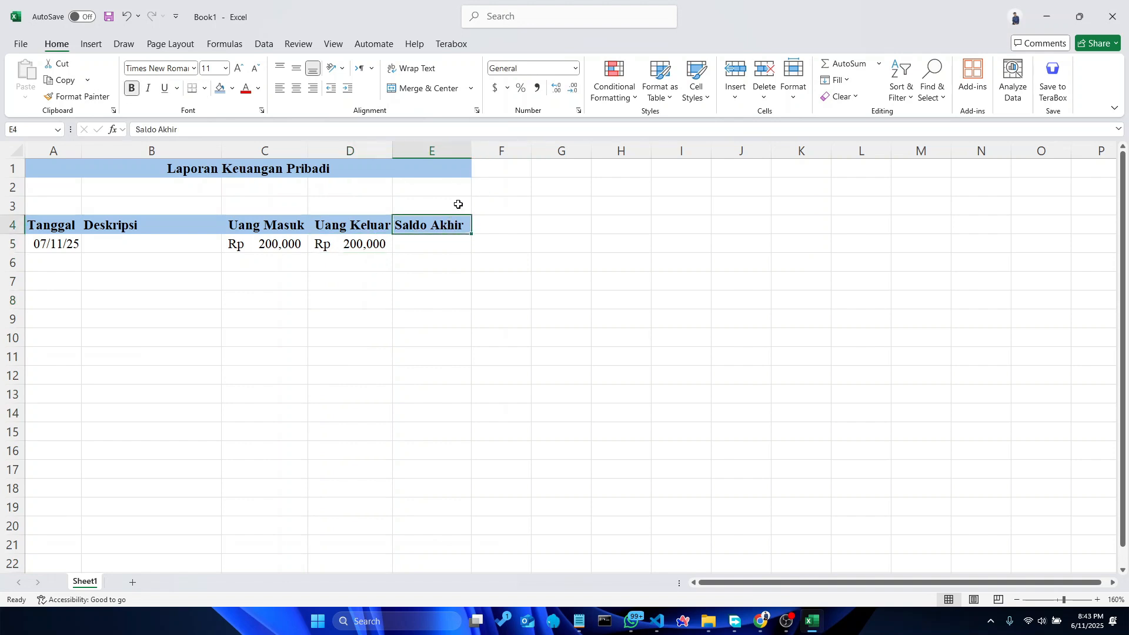
pyautogui.click(438, 149)
pyautogui.click(575, 69)
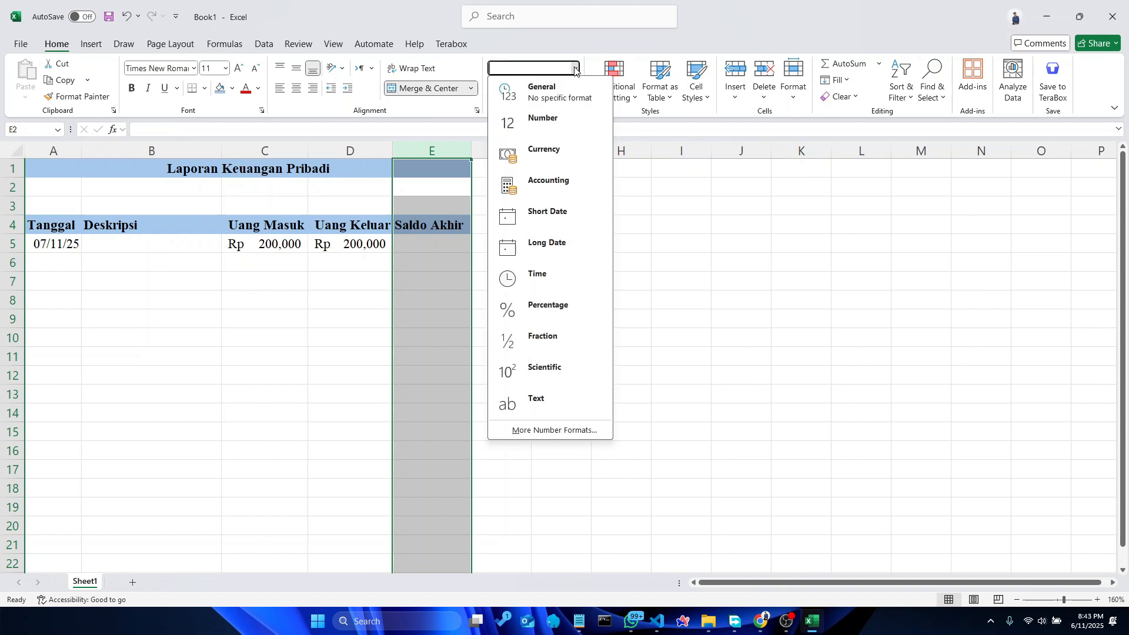
pyautogui.click(573, 76)
pyautogui.click(507, 89)
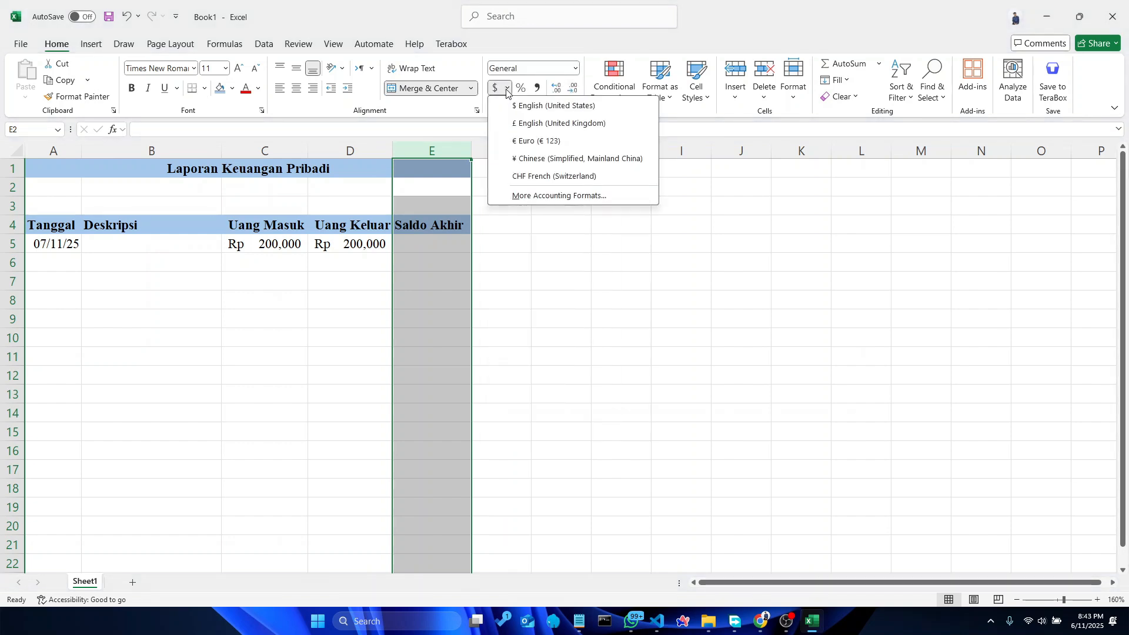
pyautogui.click(520, 194)
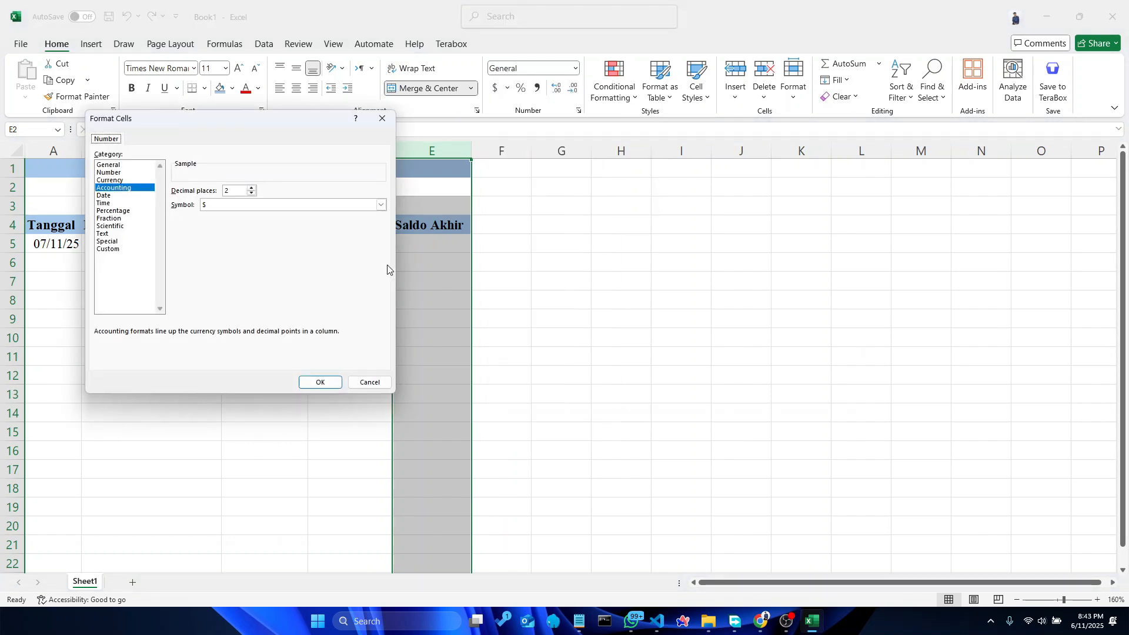
pyautogui.click(251, 193)
pyautogui.click(251, 193)
pyautogui.click(381, 205)
pyautogui.scroll(-3, 311, 296)
pyautogui.scroll(-15, 311, 295)
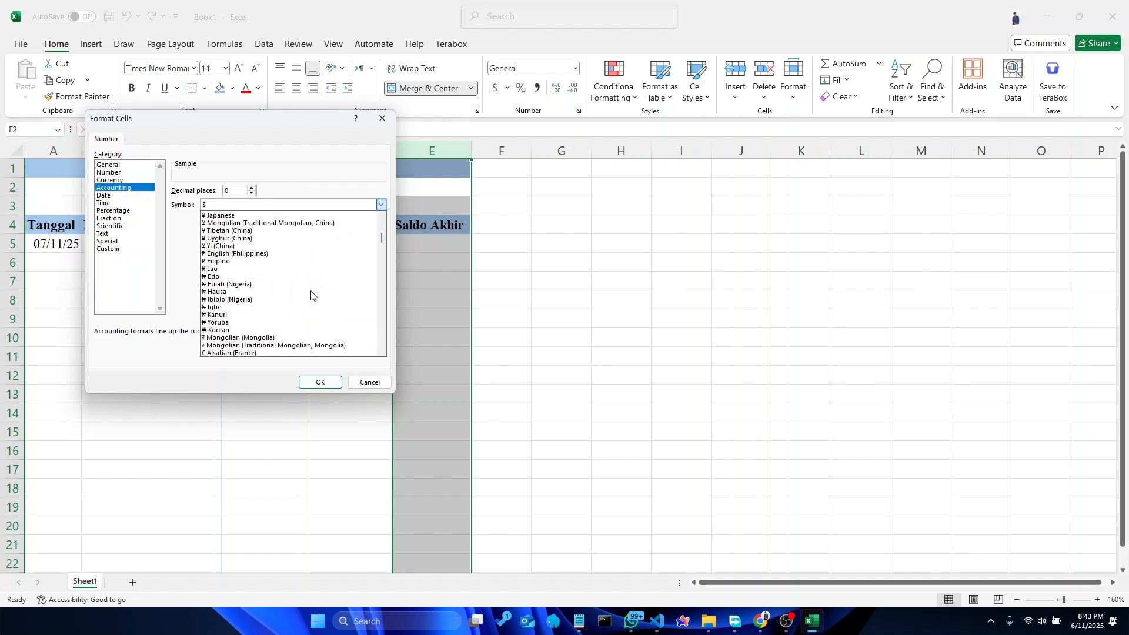
pyautogui.scroll(-15, 312, 295)
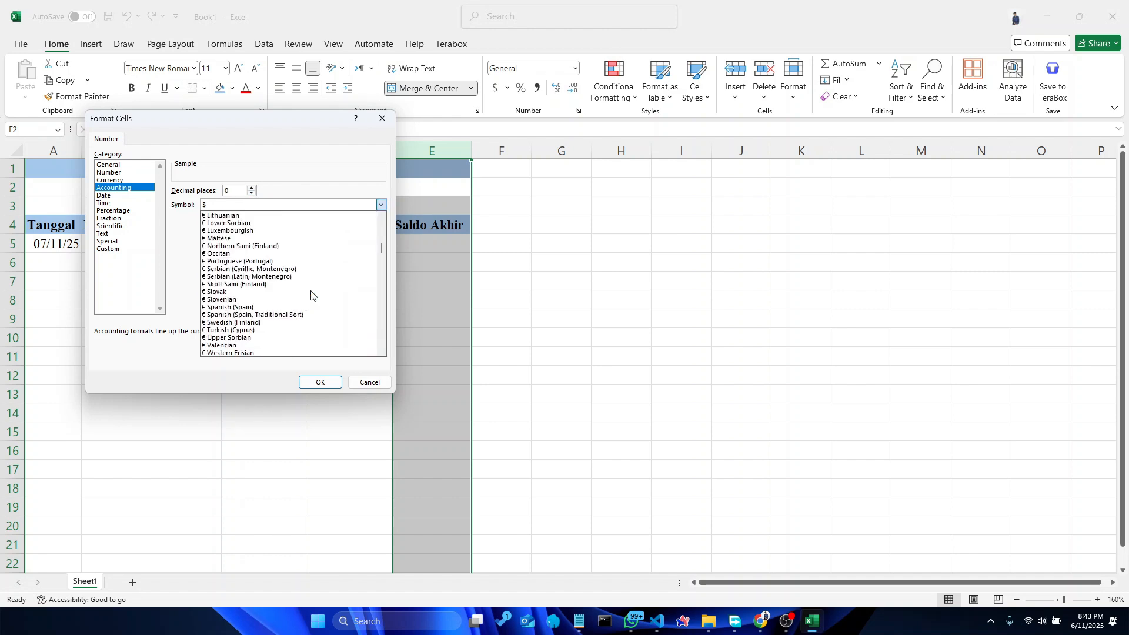
pyautogui.scroll(-15, 311, 295)
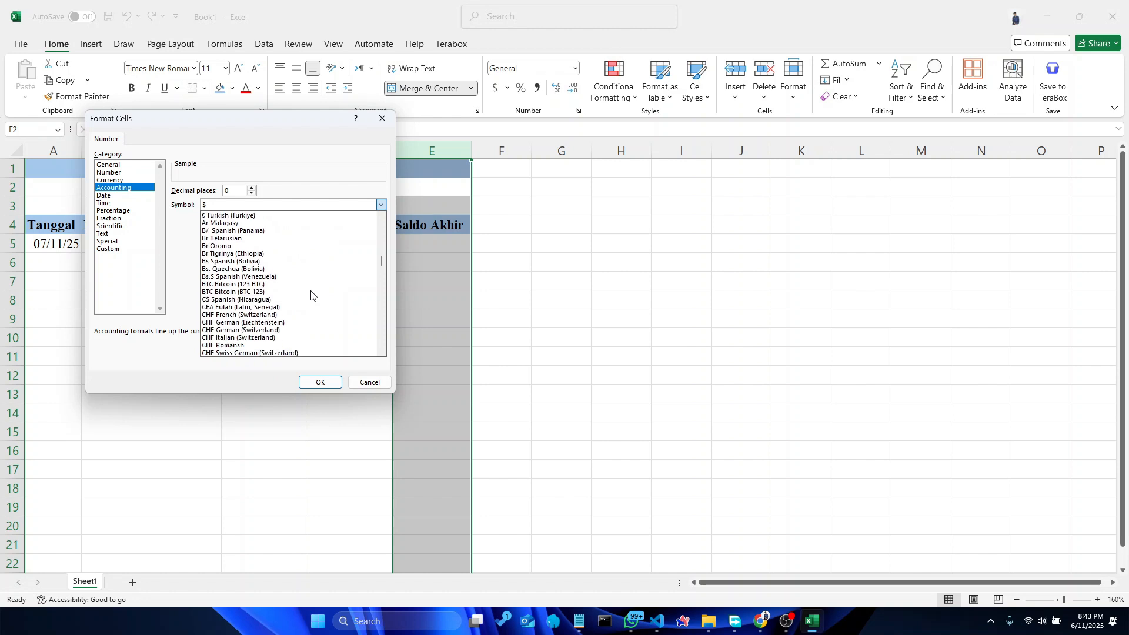
pyautogui.scroll(-15, 311, 295)
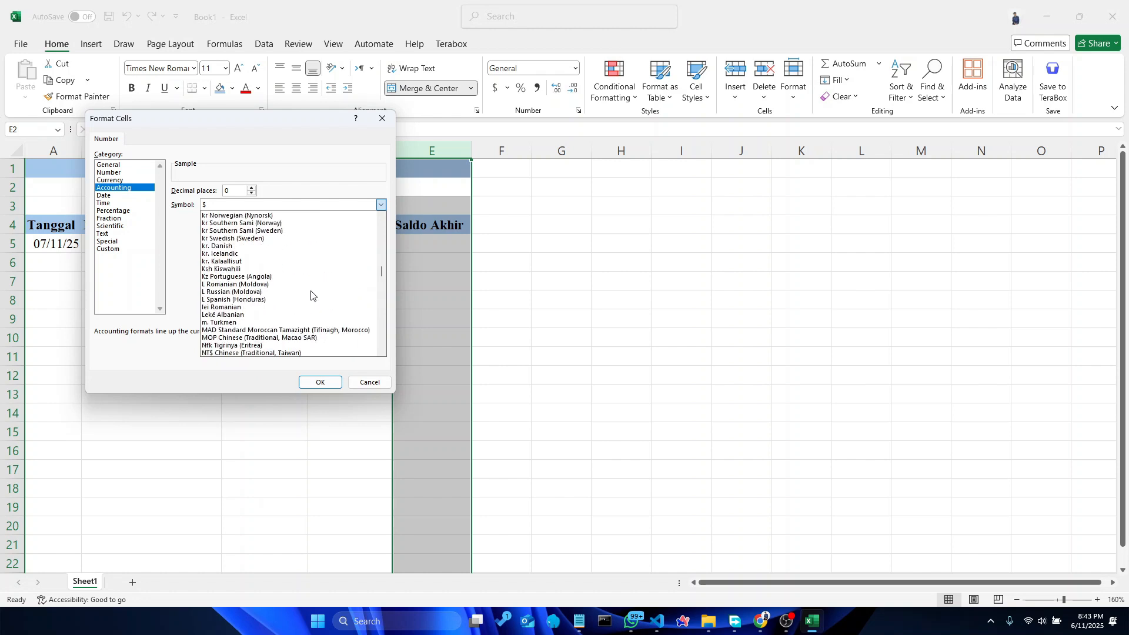
pyautogui.scroll(-10, 312, 296)
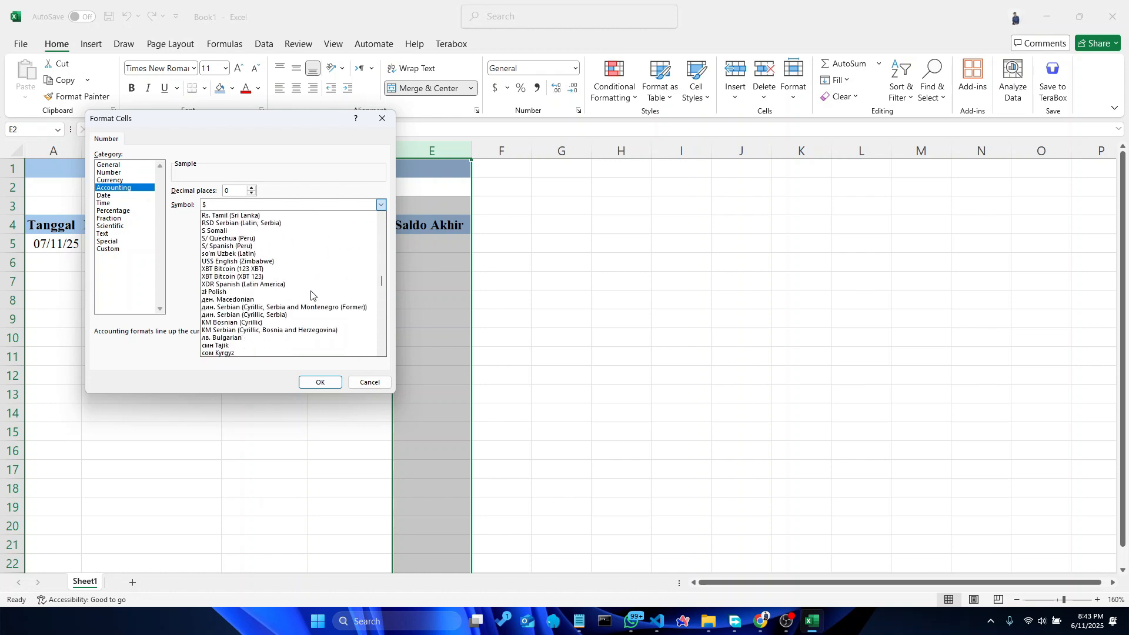
pyautogui.scroll(-15, 311, 295)
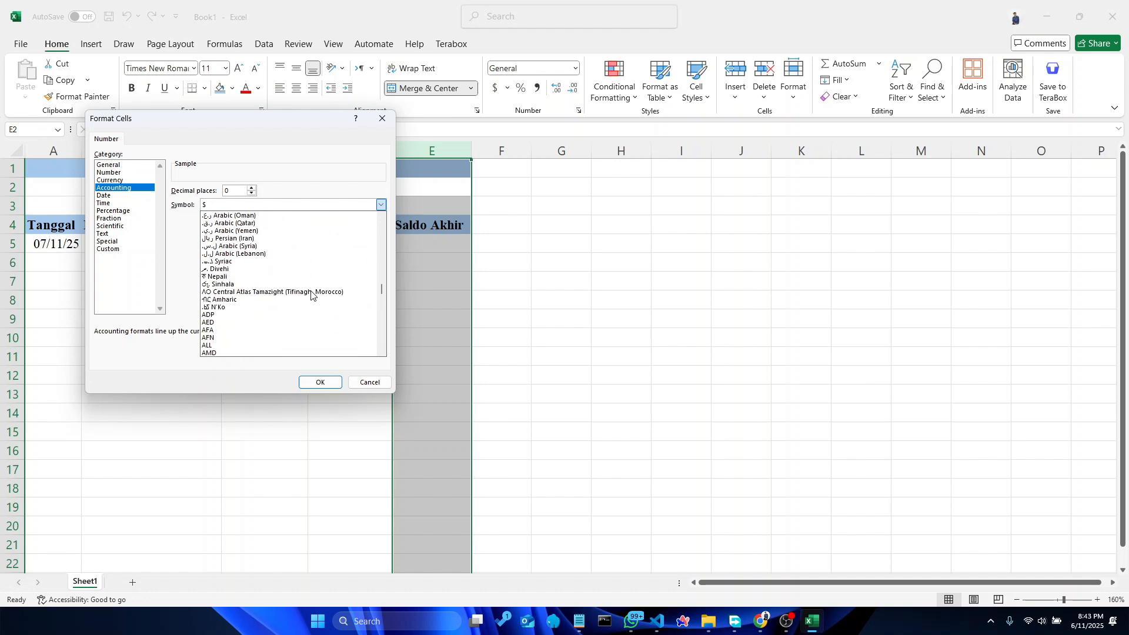
pyautogui.moveTo(381, 291)
pyautogui.mouseDown()
pyautogui.moveTo(381, 315)
pyautogui.moveTo(383, 277)
pyautogui.mouseUp()
pyautogui.click(318, 253)
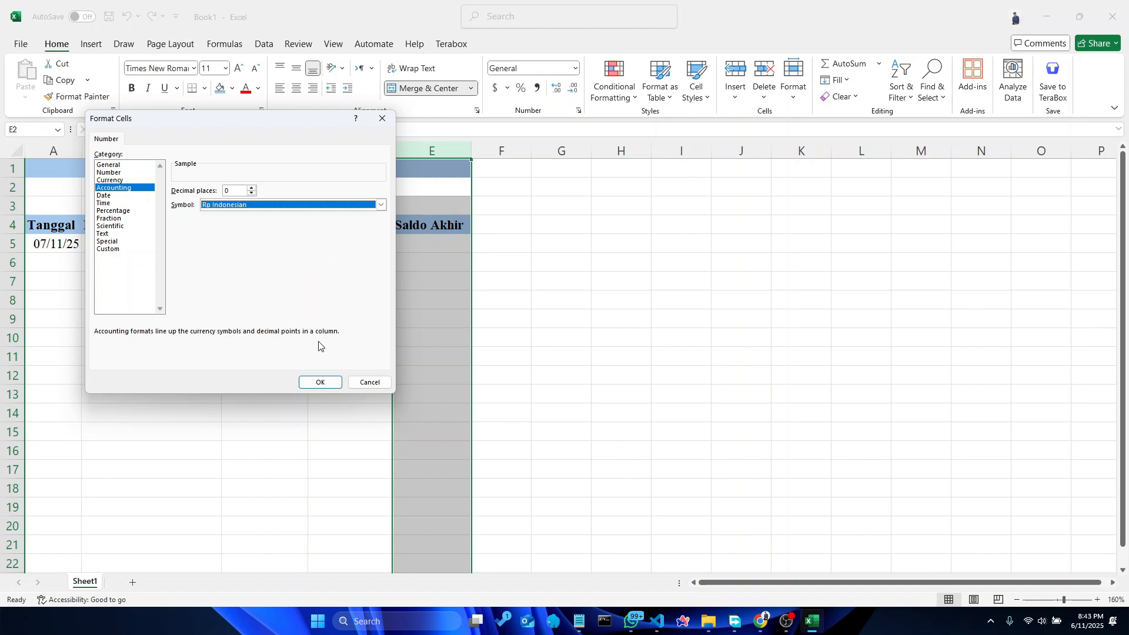
pyautogui.click(320, 383)
pyautogui.click(329, 360)
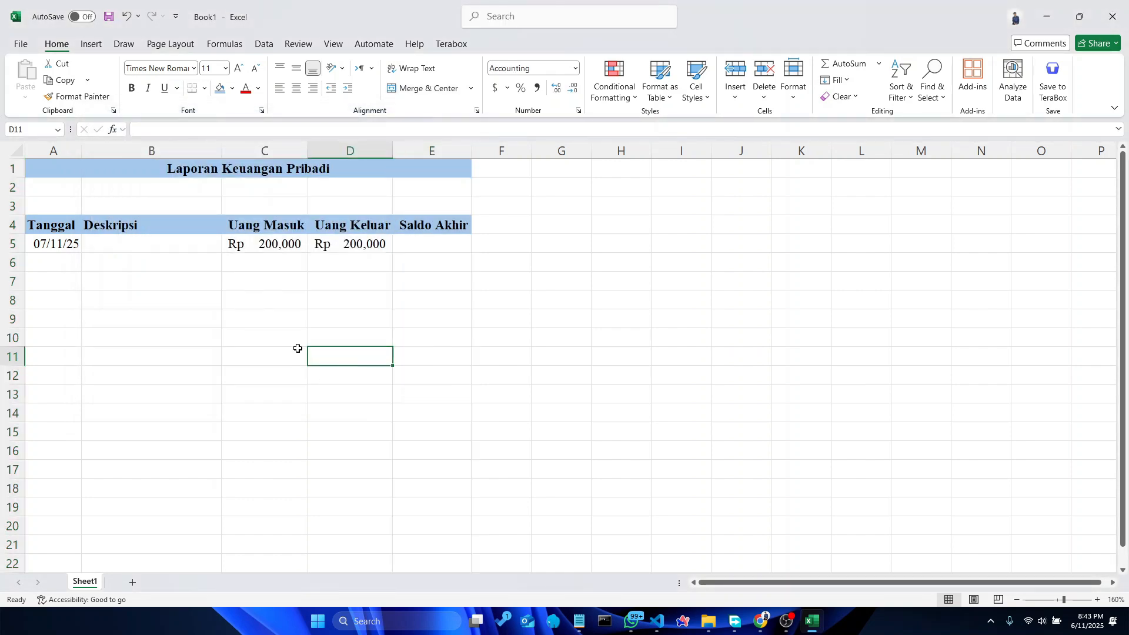
# Center the header texts in A4:E4, from Tanggal to Saldo Akhir, horizontally in their cells
pyautogui.click(58, 228)
pyautogui.keyDown('shift'); pyautogui.click(423, 224); pyautogui.keyUp('shift')
pyautogui.click(297, 89)
pyautogui.click(294, 293)
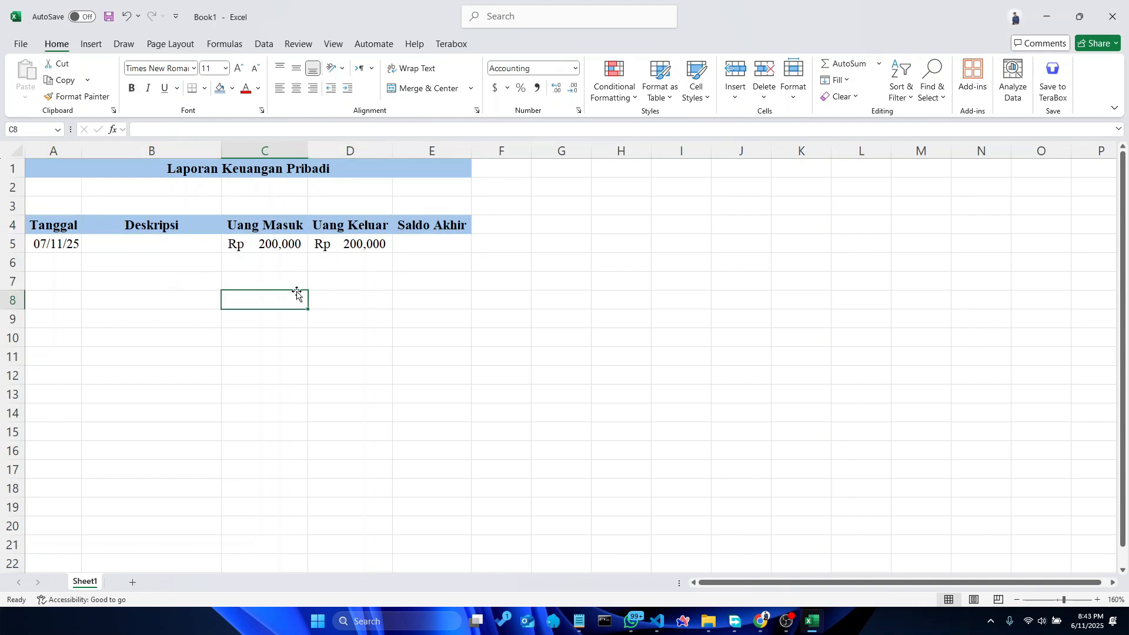
pyautogui.click(431, 246)
pyautogui.write('=')
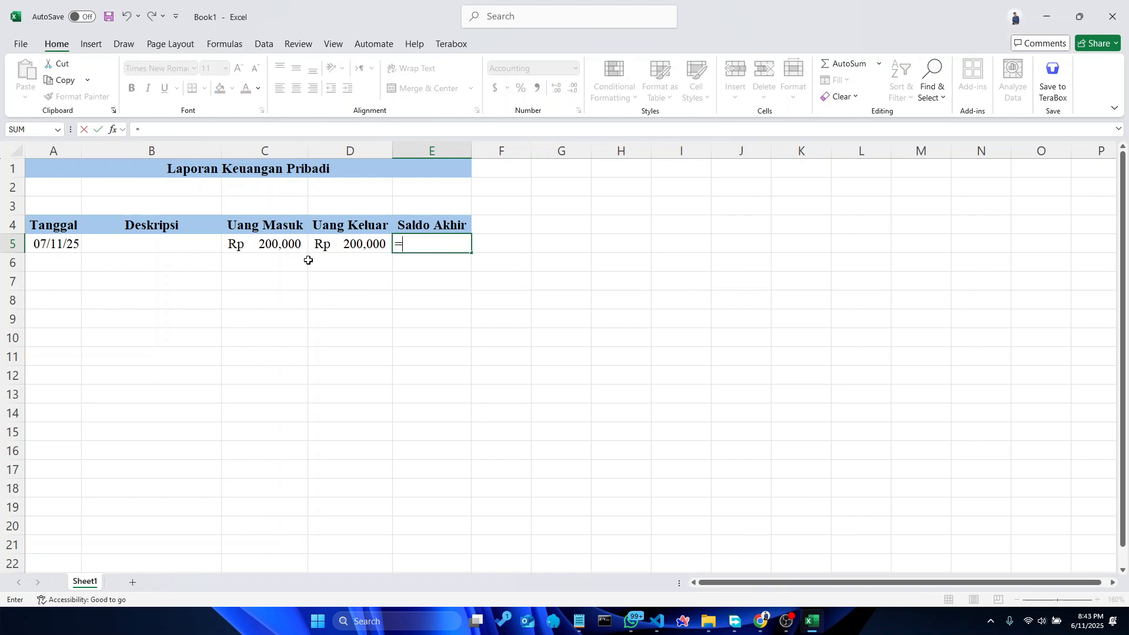
pyautogui.press('Escape')
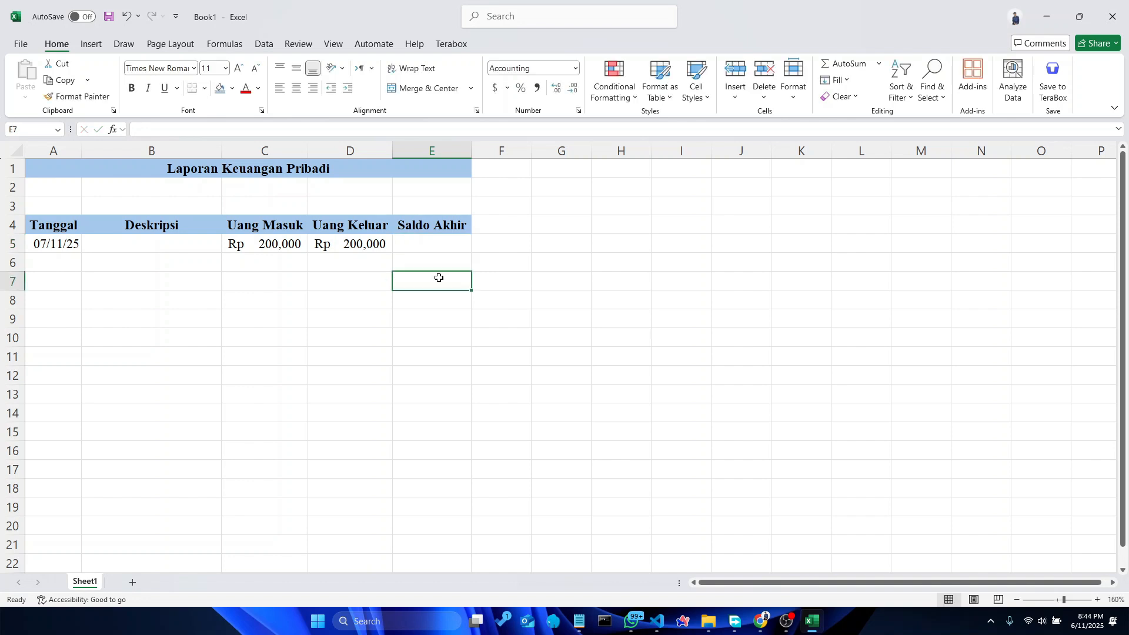
# Change the Uang Keluar amount in D5 to 50000
pyautogui.click(353, 246)
pyautogui.doubleClick(364, 247)
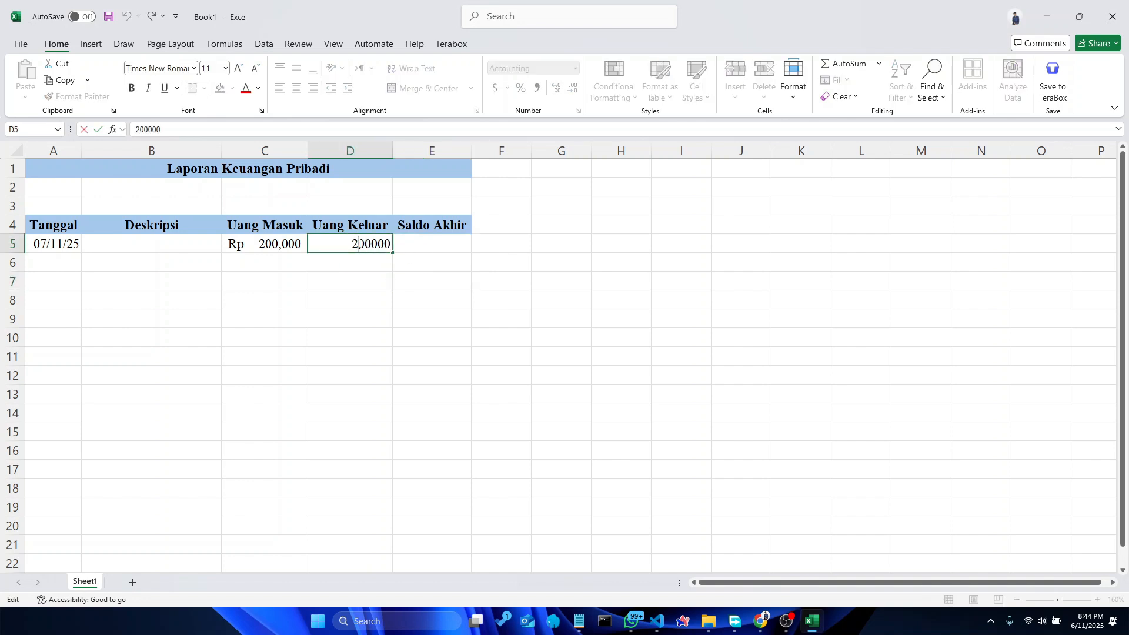
pyautogui.press('BackSpace')
pyautogui.press('Return')
pyautogui.click(358, 245)
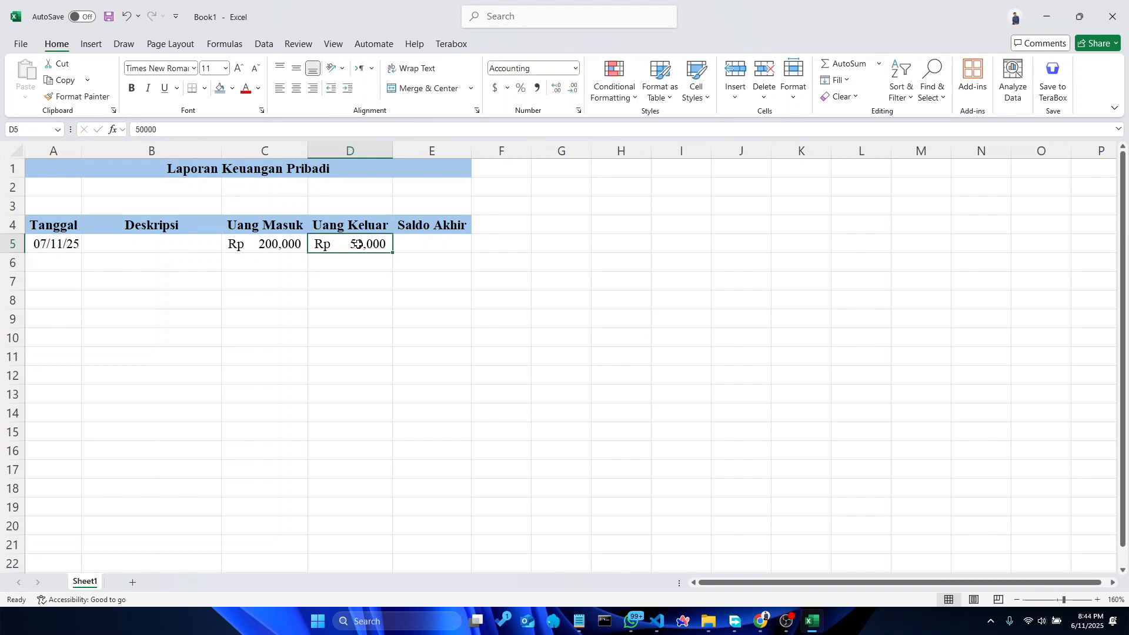
# Enter the formula =C5-D5 in E5 under Saldo Akhir and fill it down through E17
pyautogui.click(434, 246)
pyautogui.doubleClick(438, 246)
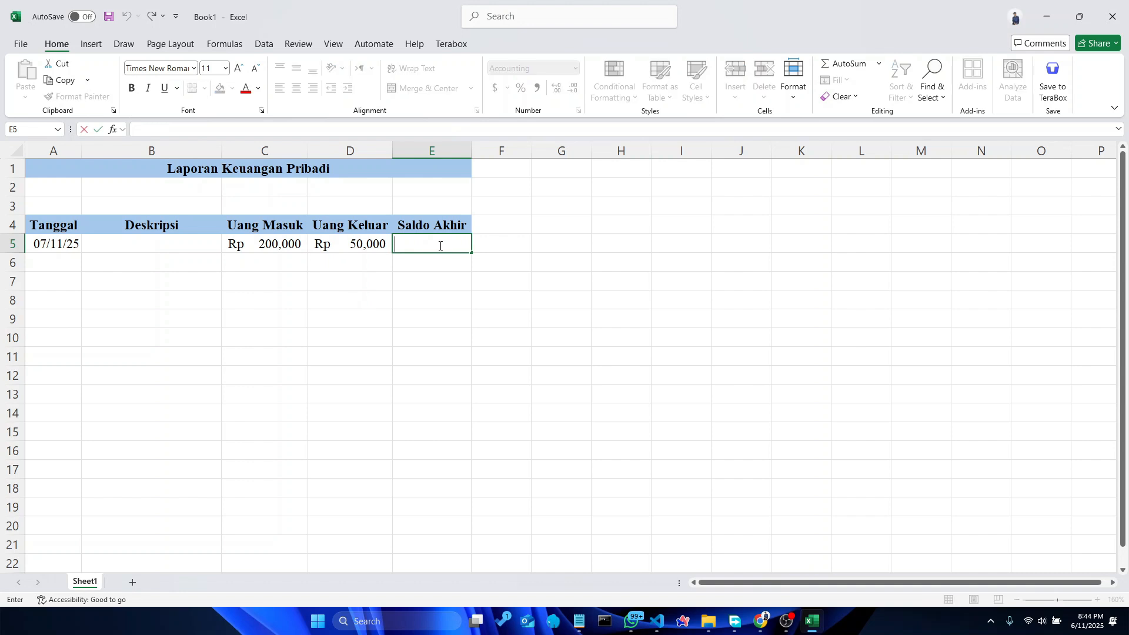
pyautogui.write('=')
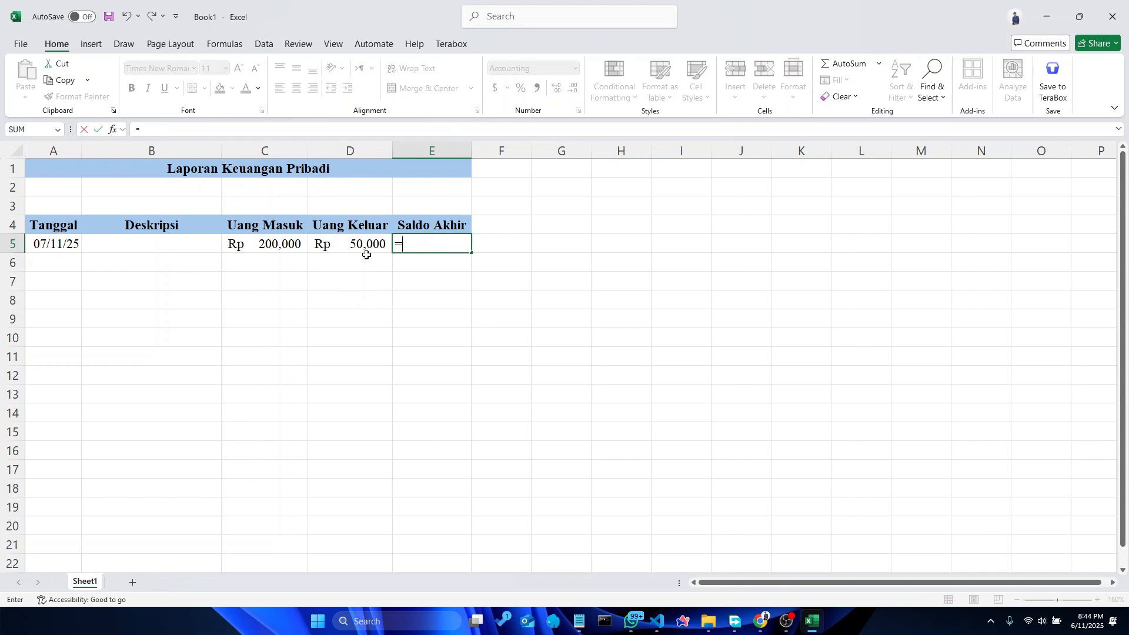
pyautogui.click(286, 244)
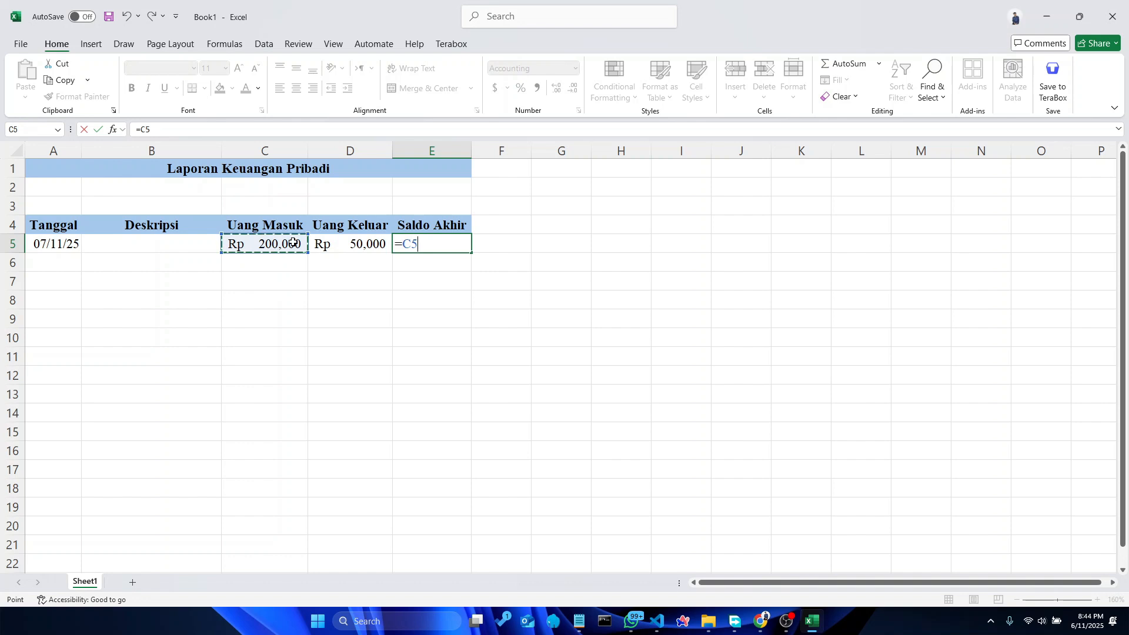
pyautogui.write('-')
pyautogui.click(377, 248)
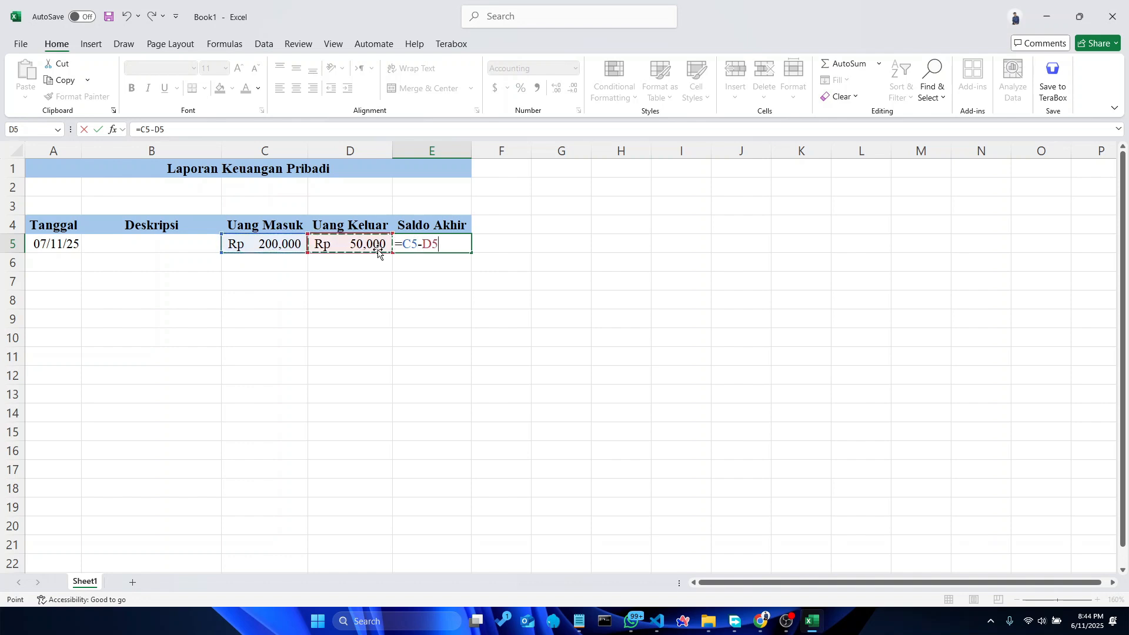
pyautogui.press('Return')
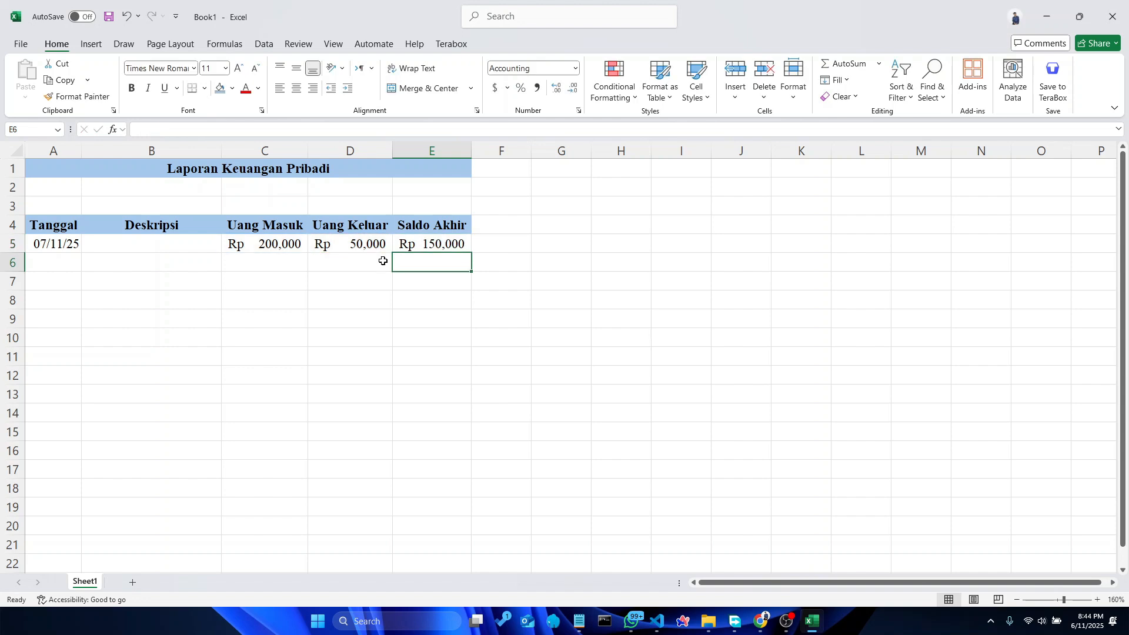
pyautogui.click(420, 244)
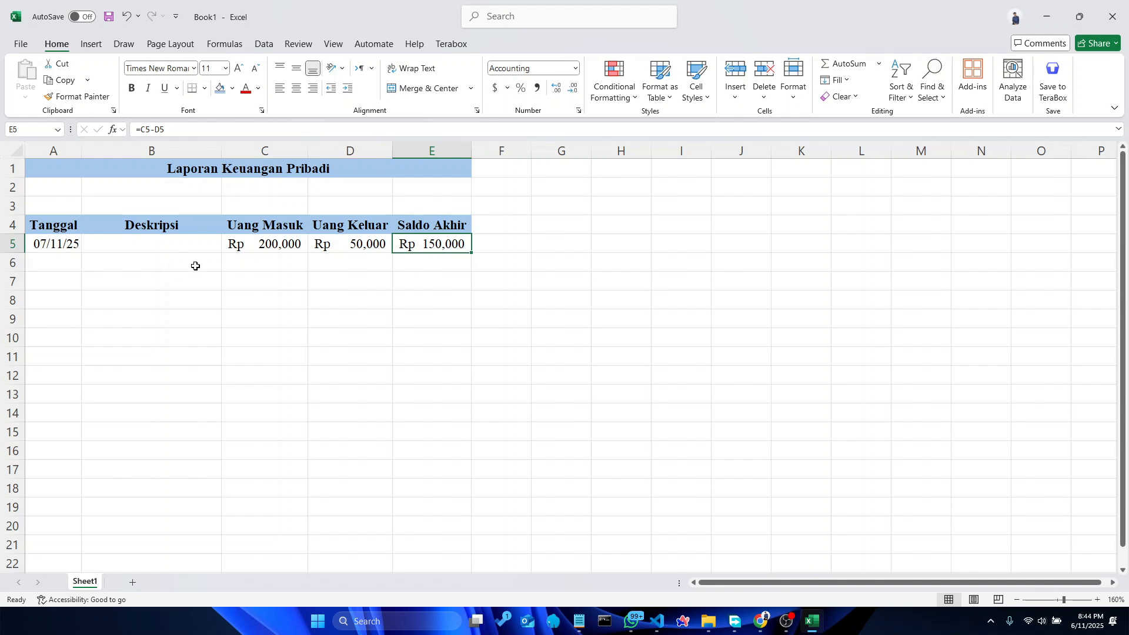
pyautogui.moveTo(471, 252); pyautogui.dragTo(461, 478)
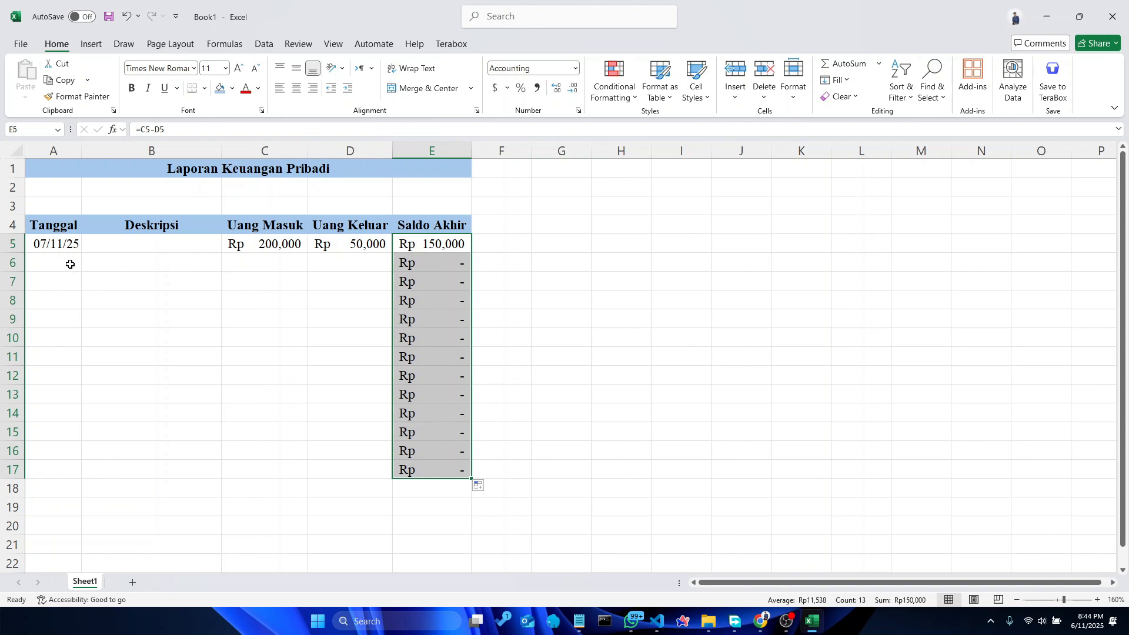
# Enter the date 07/12/25 in A6, below the first date in the Tanggal column
pyautogui.click(67, 264)
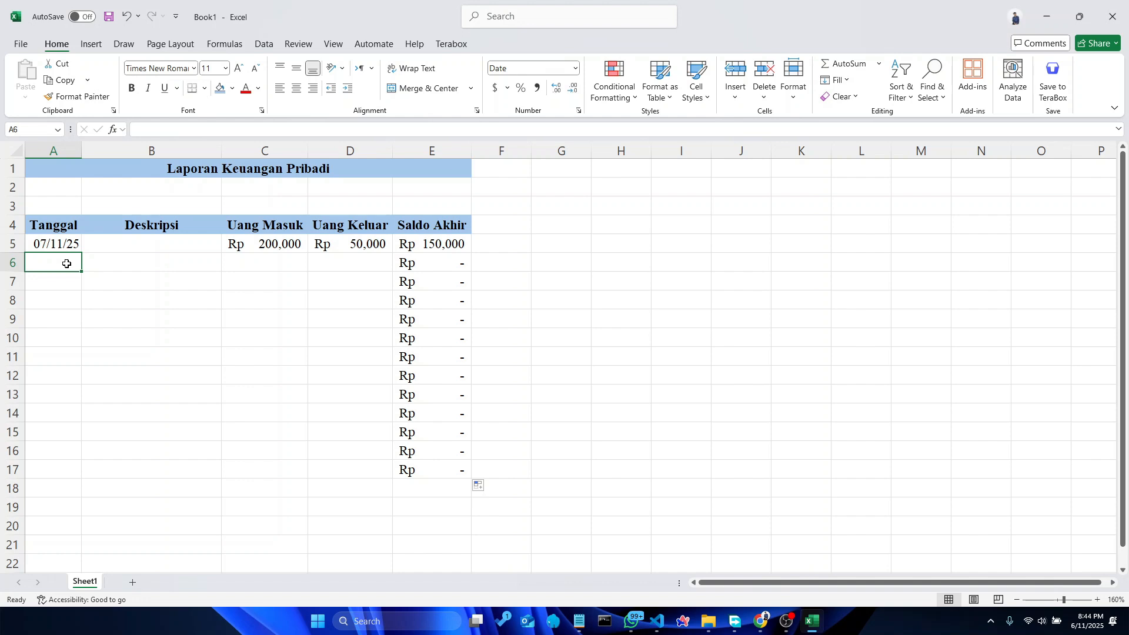
pyautogui.write('12')
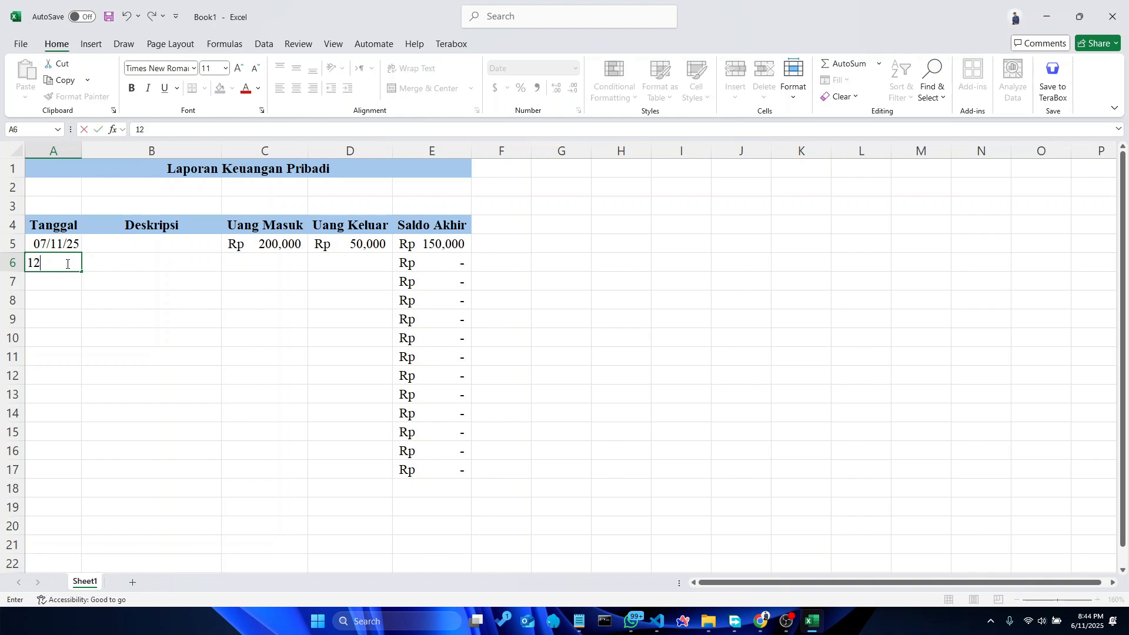
pyautogui.press('Tab')
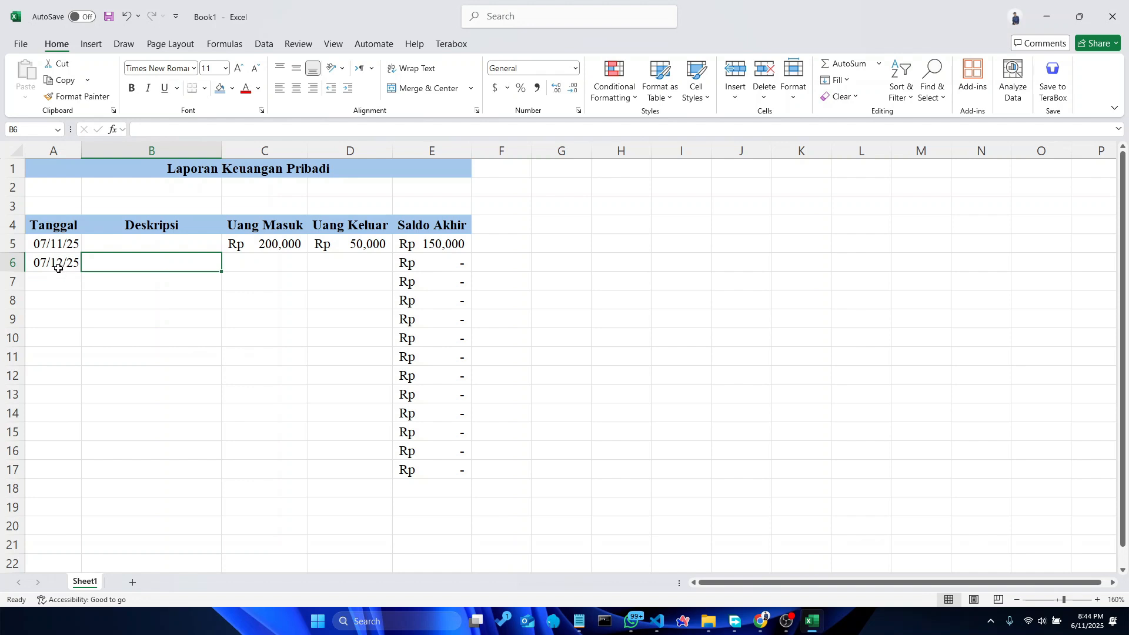
# Format the whole Tanggal column with the date type 3/14/2012 so the year has four digits
pyautogui.click(63, 159)
pyautogui.rightClick(65, 159)
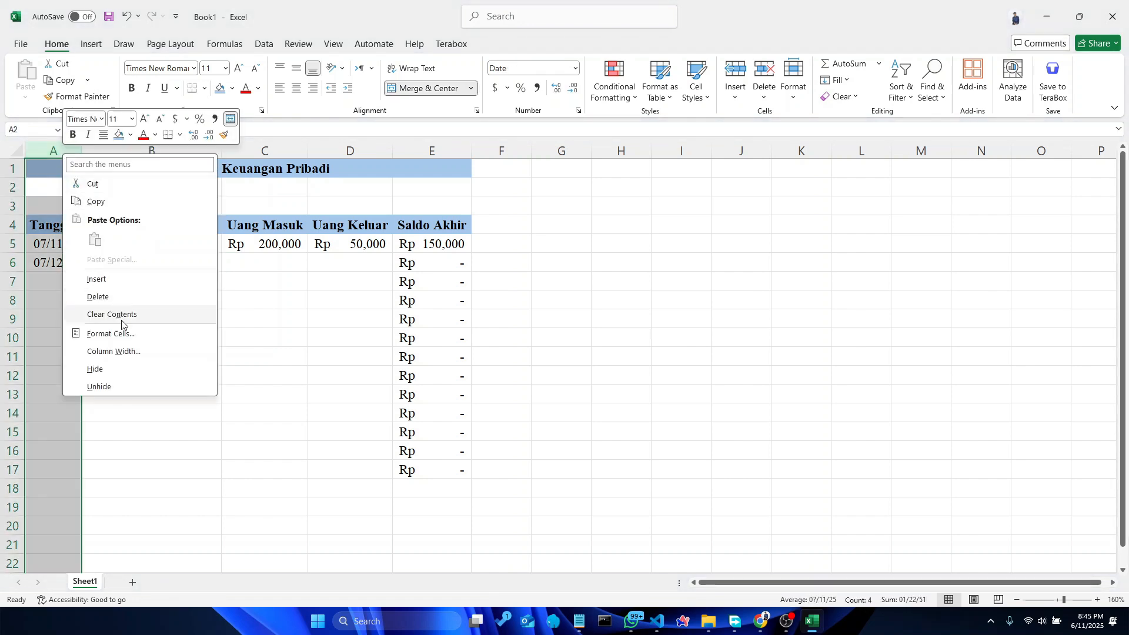
pyautogui.click(138, 339)
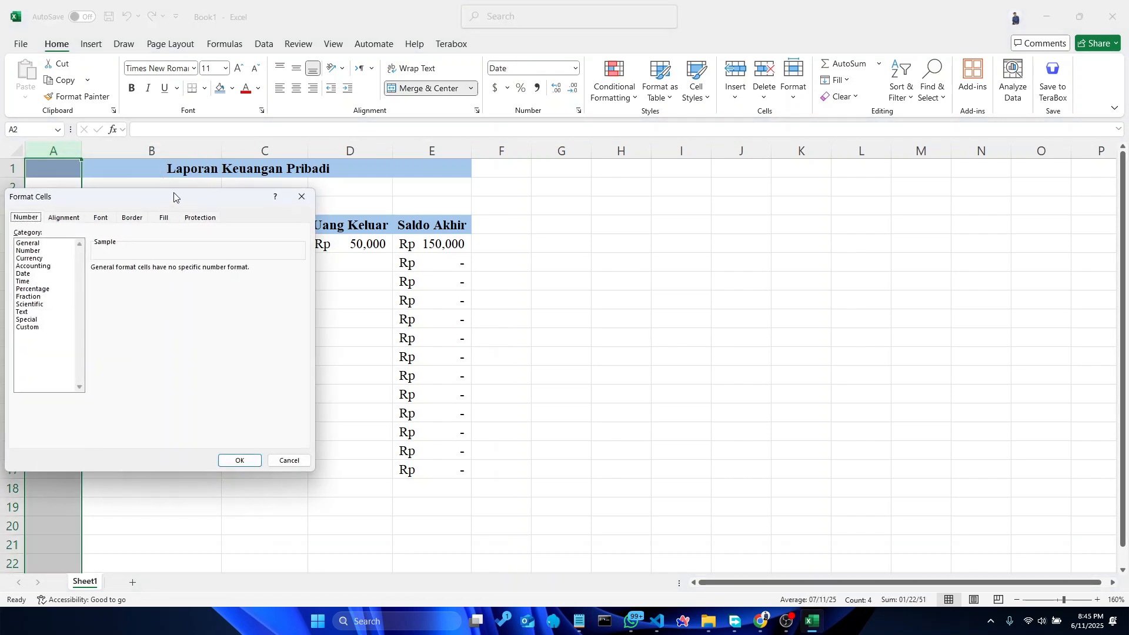
pyautogui.moveTo(174, 193); pyautogui.dragTo(440, 237)
pyautogui.click(320, 315)
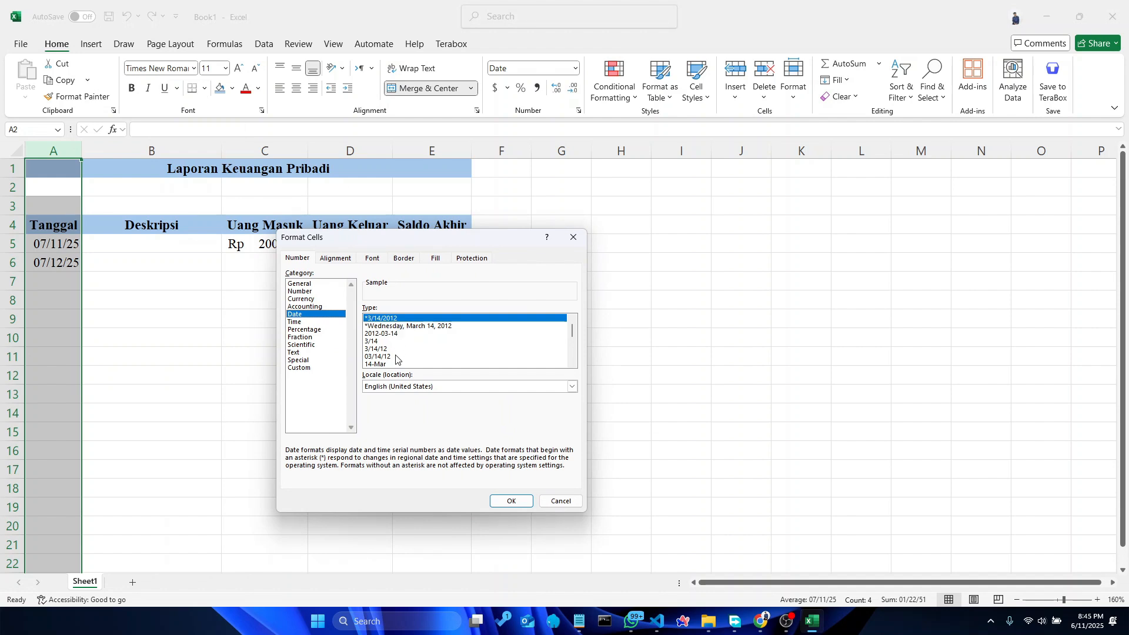
pyautogui.moveTo(573, 335); pyautogui.dragTo(575, 360)
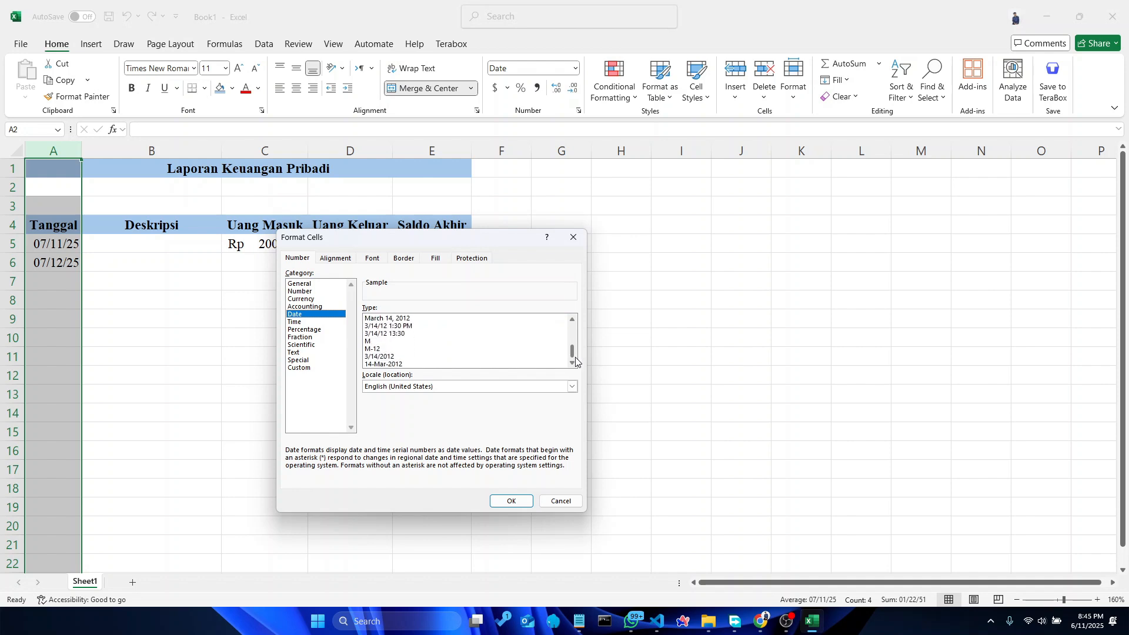
pyautogui.click(399, 357)
pyautogui.click(512, 500)
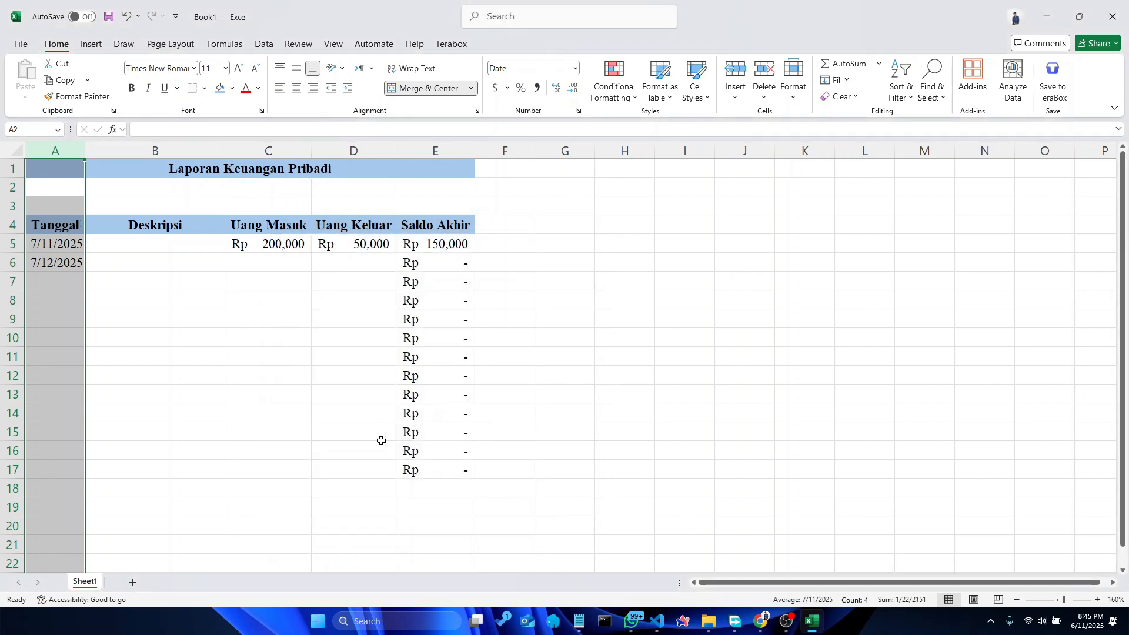
# Format the Tanggal column as dates with the English (Indonesia) locale and the day-first type 14/03/2012
pyautogui.click(576, 73)
pyautogui.click(576, 73)
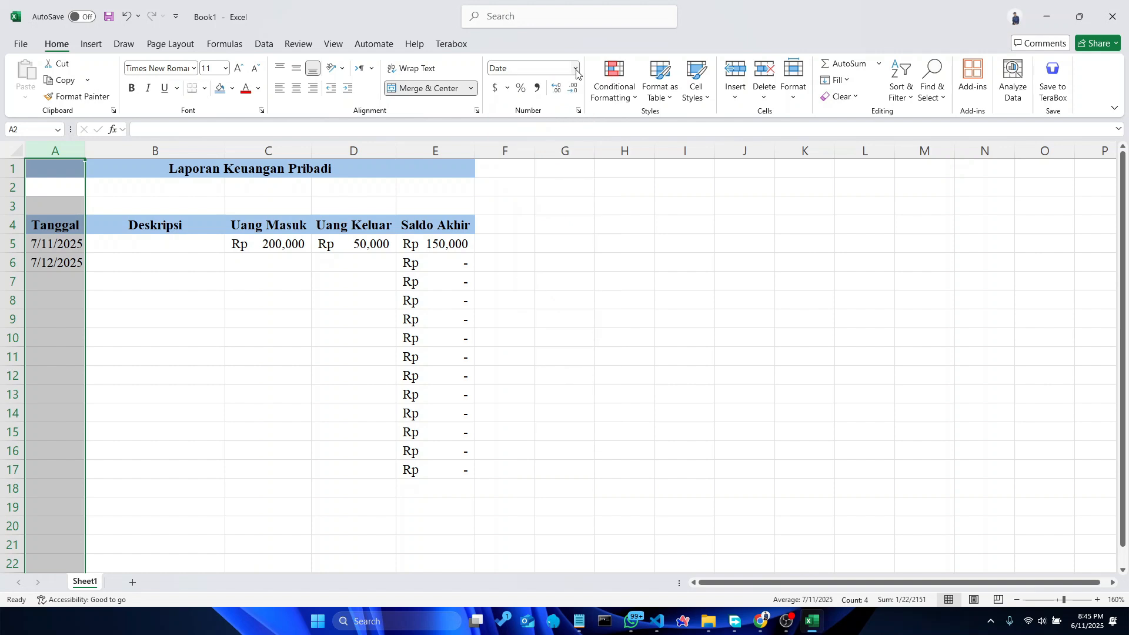
pyautogui.rightClick(60, 151)
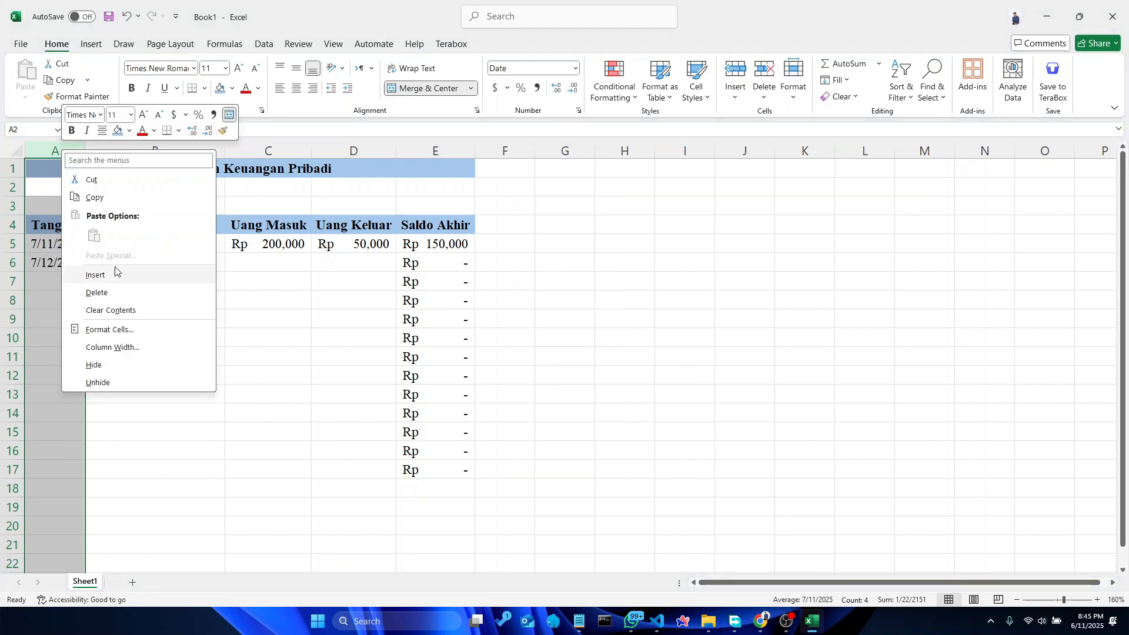
pyautogui.click(141, 330)
pyautogui.moveTo(167, 196); pyautogui.dragTo(557, 237)
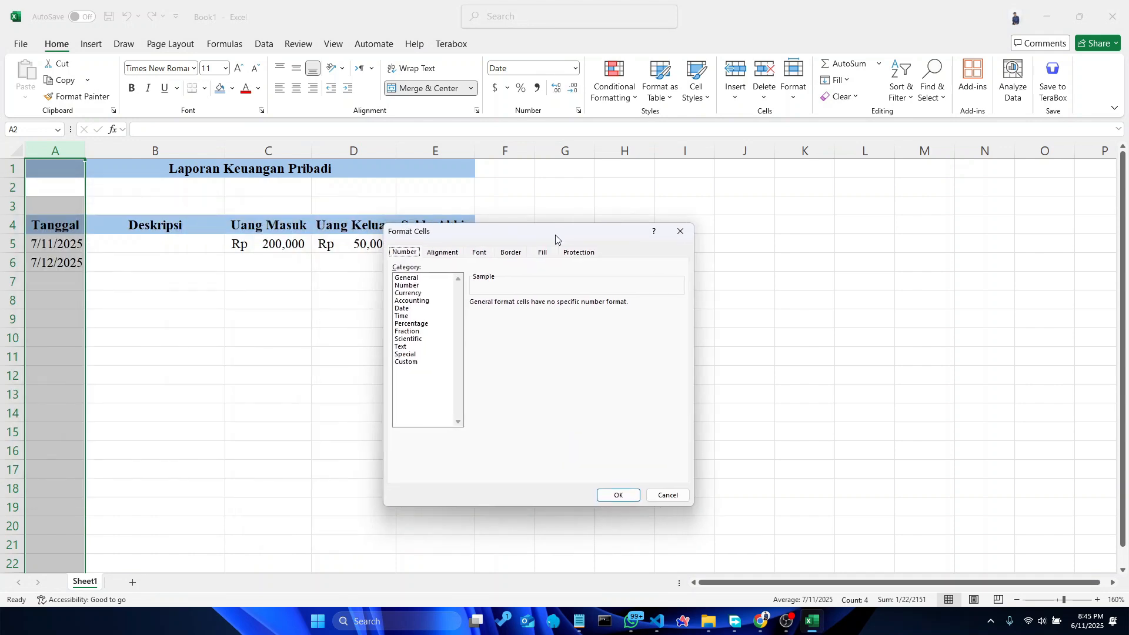
pyautogui.click(424, 310)
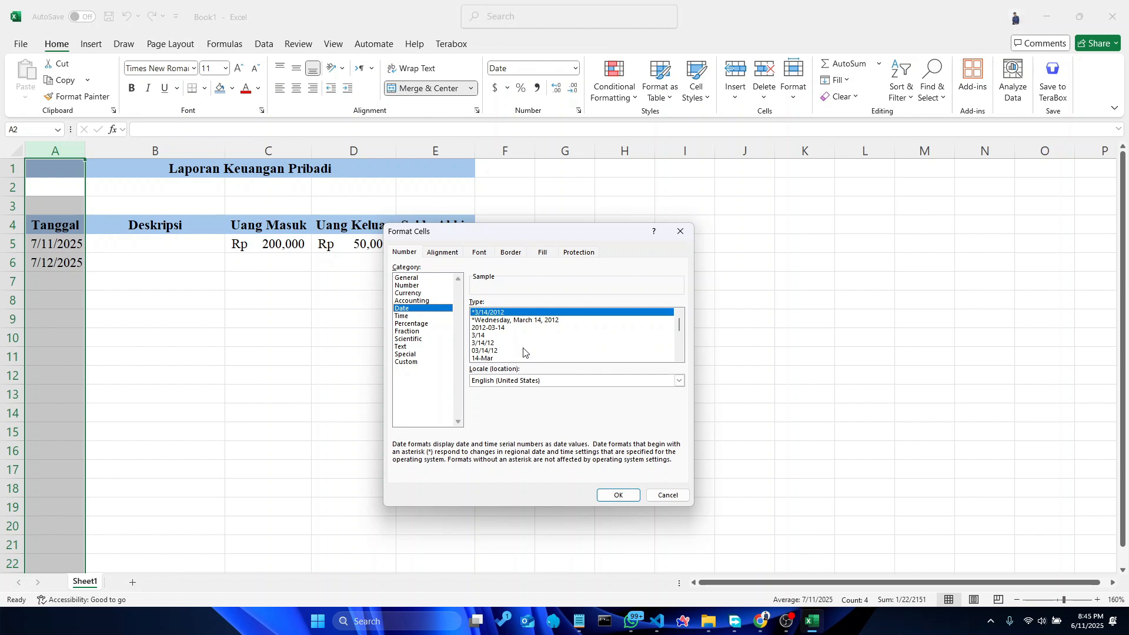
pyautogui.click(523, 351)
pyautogui.click(521, 382)
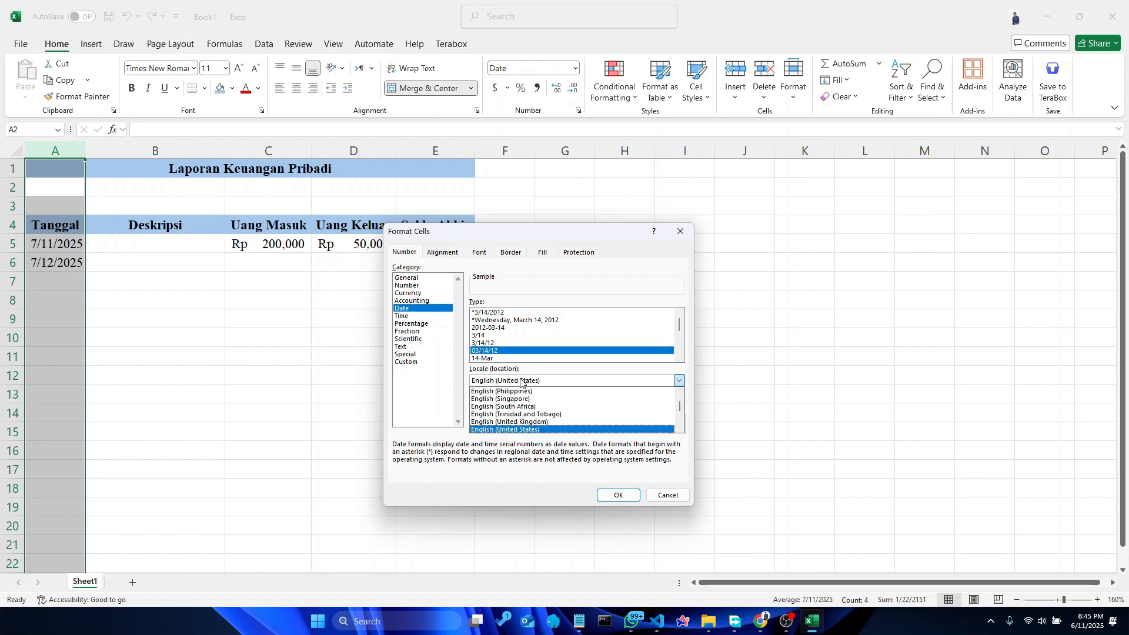
pyautogui.scroll(3, 600, 425)
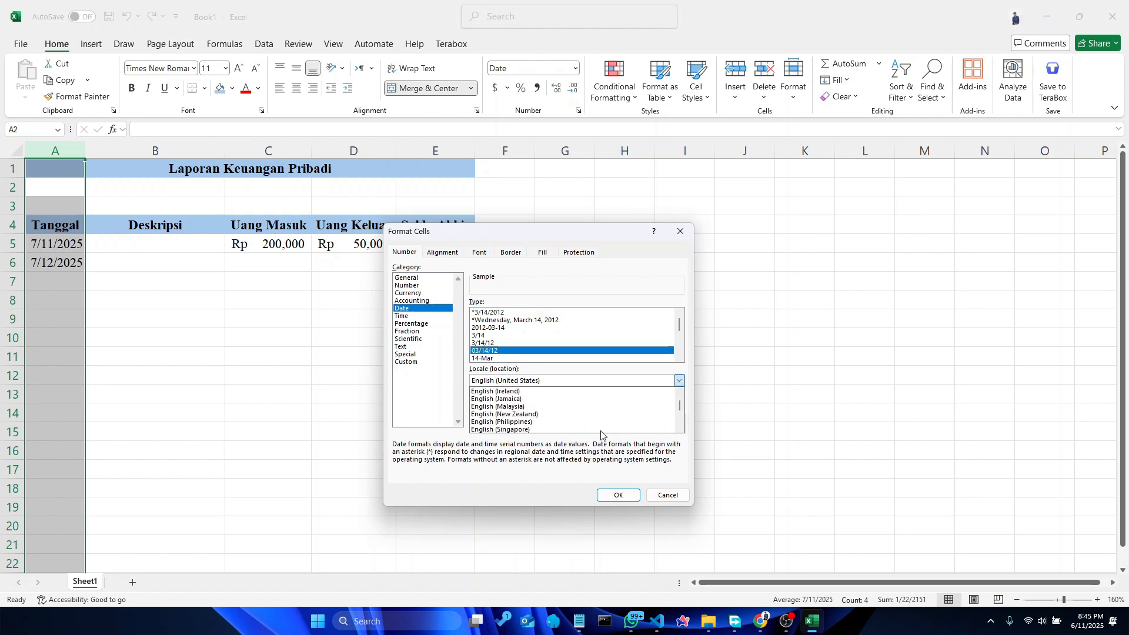
pyautogui.click(588, 407)
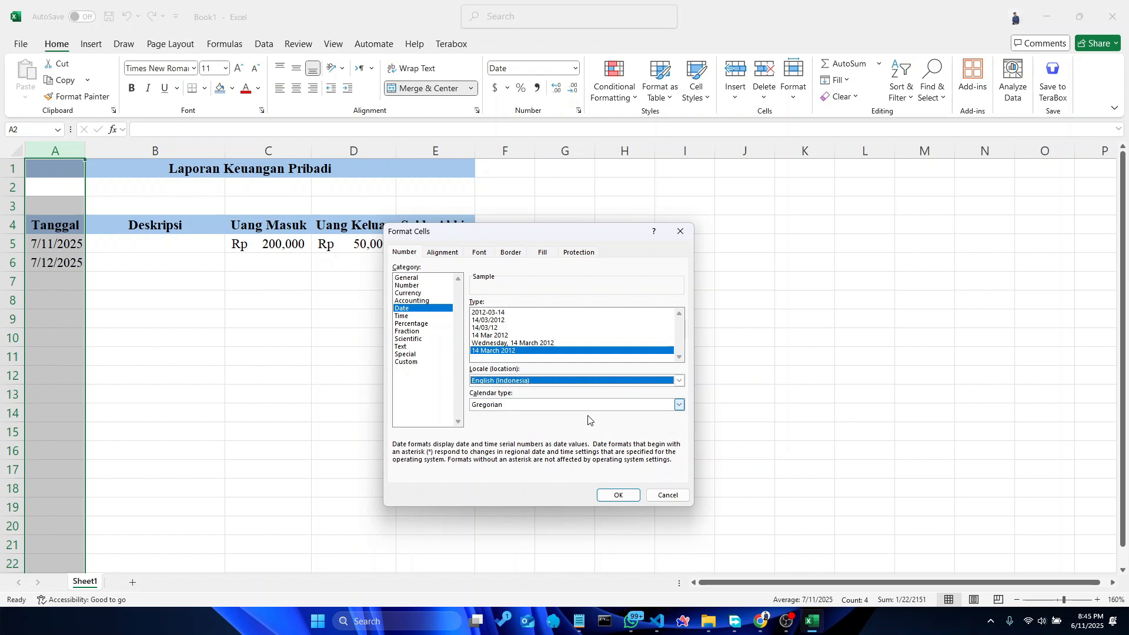
pyautogui.click(512, 321)
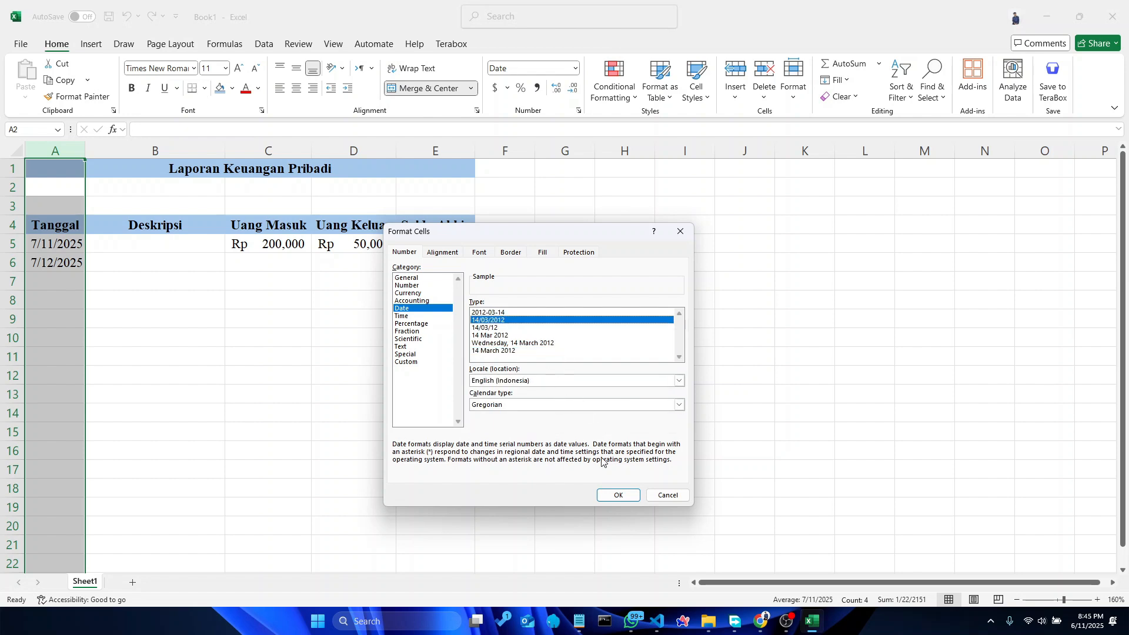
pyautogui.click(619, 495)
# Replace the dates in A5 and A6 with 11 jun
pyautogui.click(72, 268)
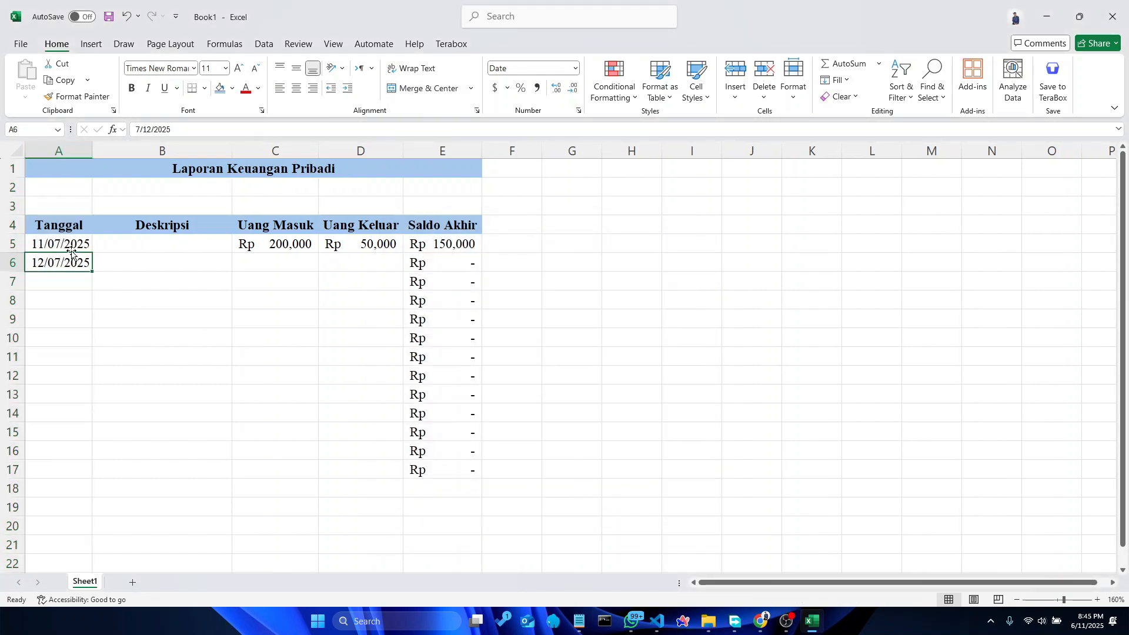
pyautogui.click(71, 247)
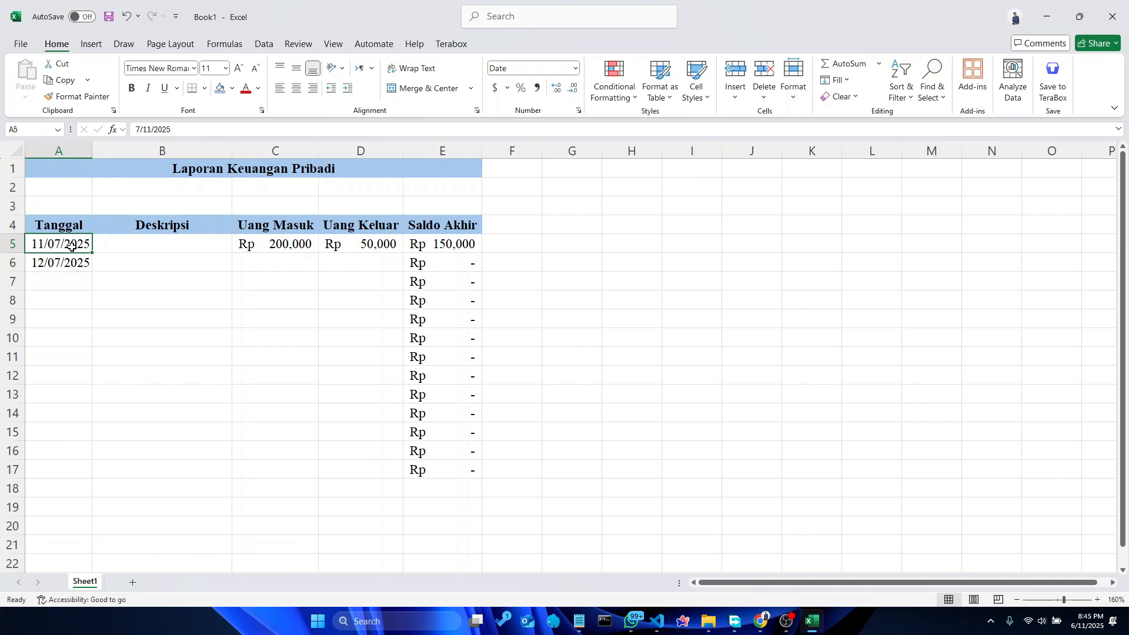
pyautogui.press('BackSpace')
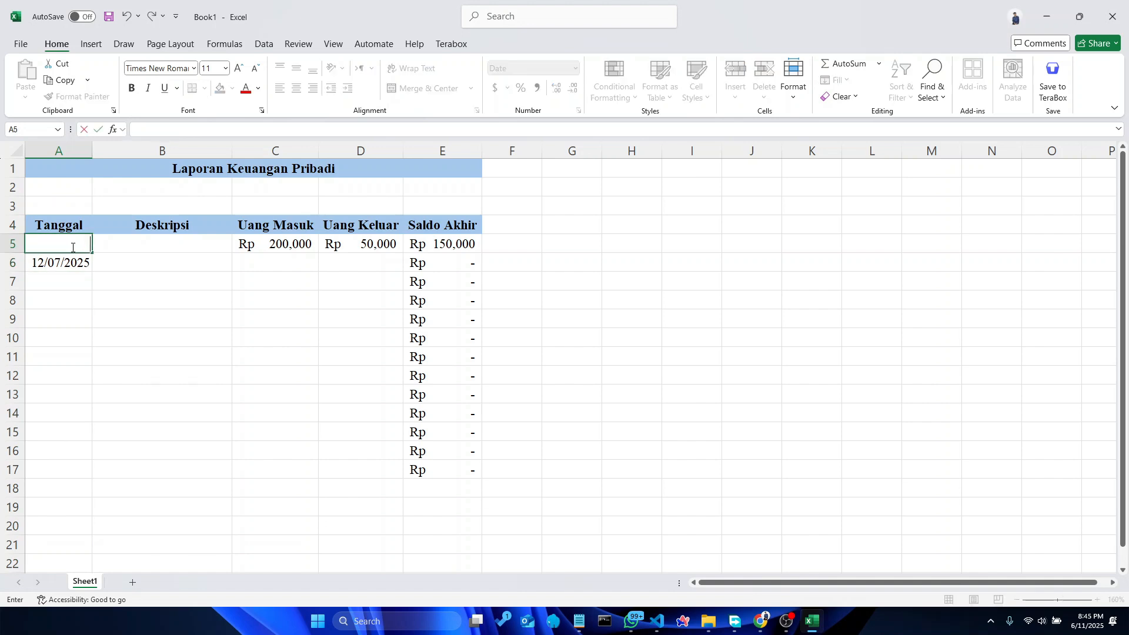
pyautogui.write('11 jun')
pyautogui.press('Tab')
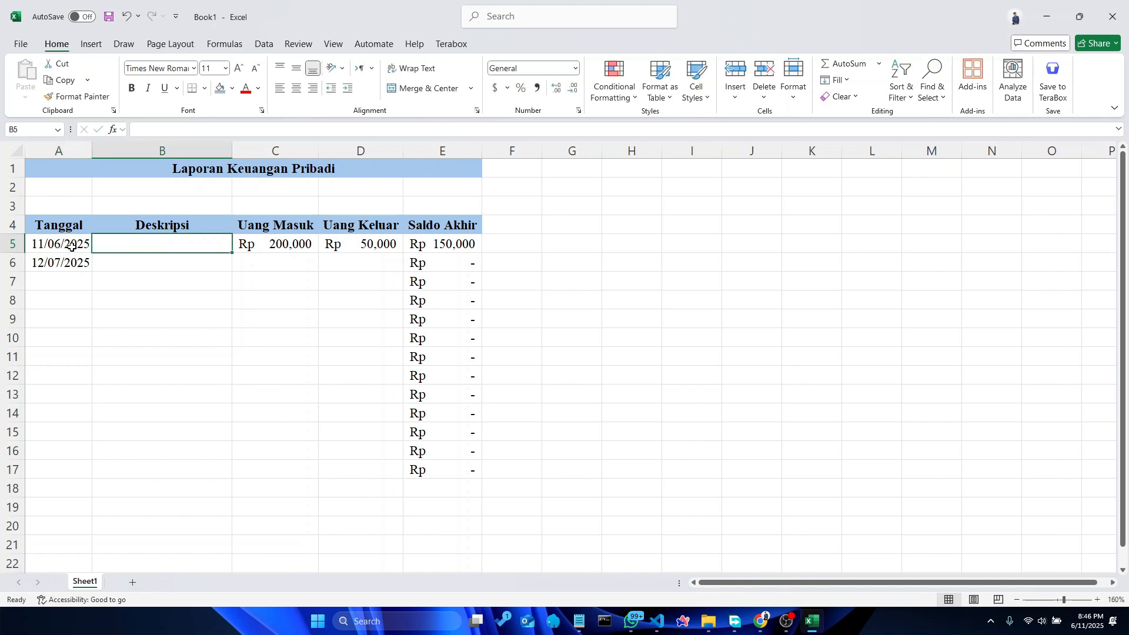
pyautogui.press('Return')
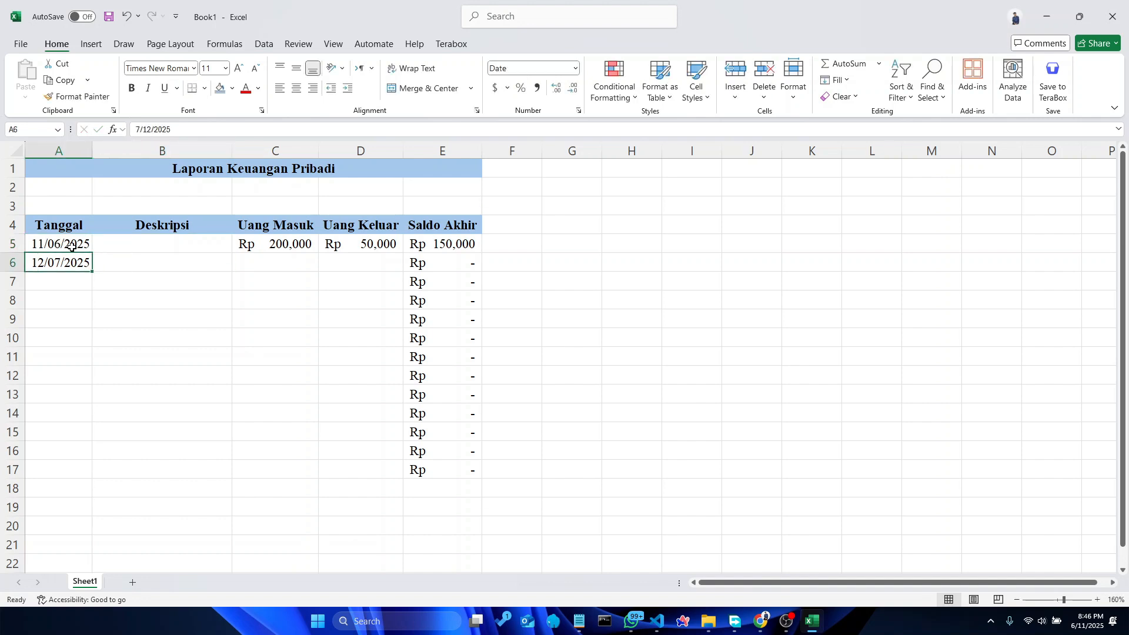
pyautogui.press('BackSpace')
pyautogui.write('11 jun')
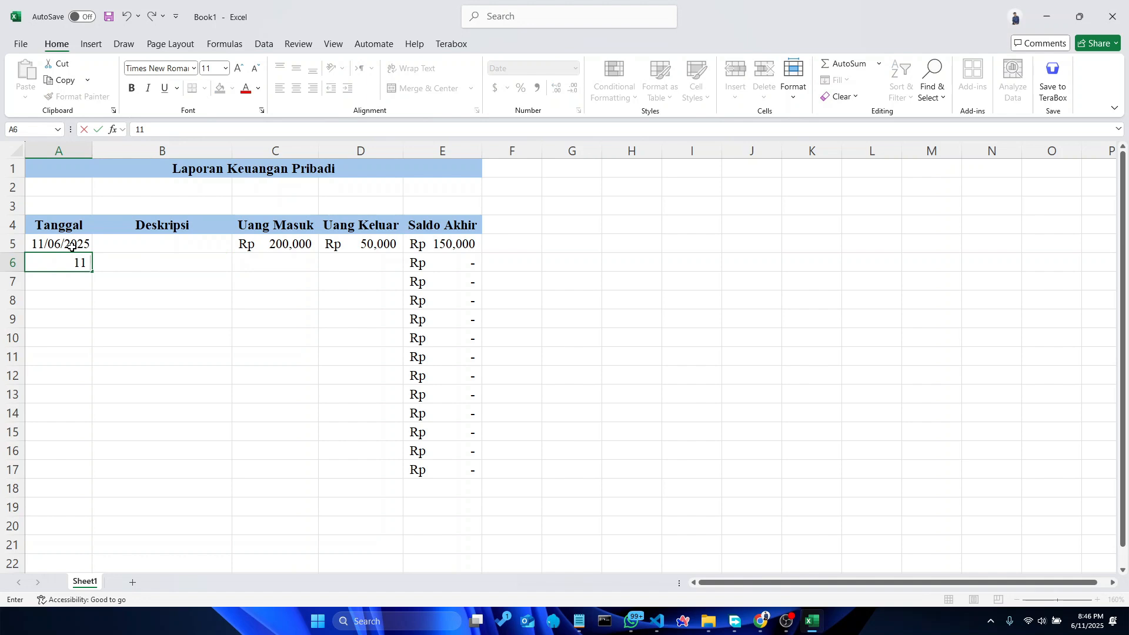
pyautogui.press('Tab')
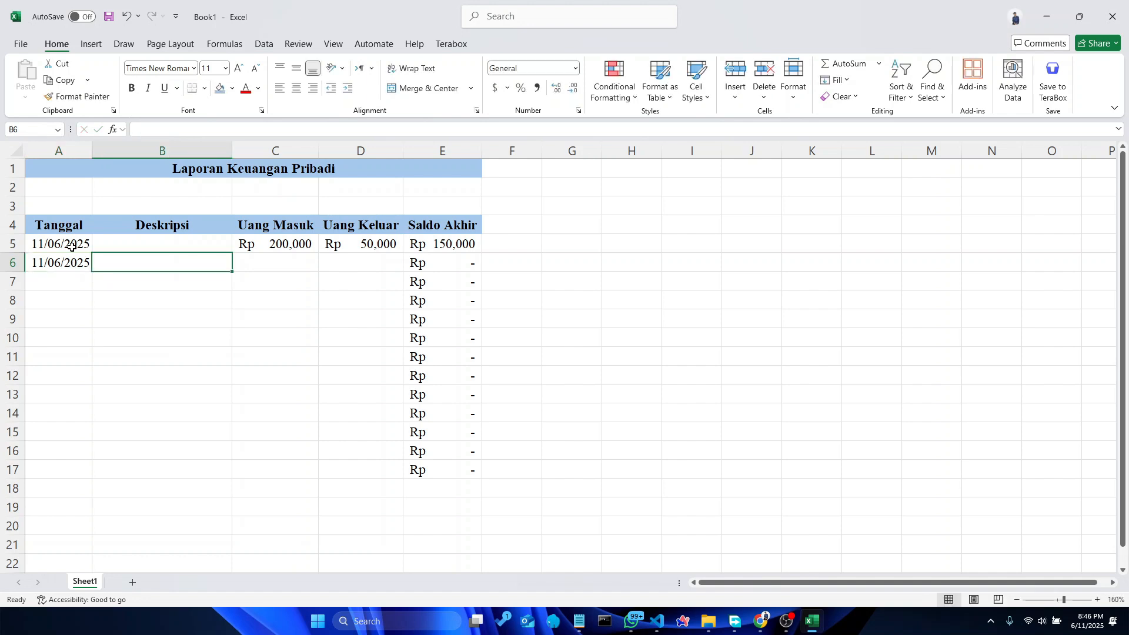
# Enter 30000 as the Uang Keluar amount in D6
pyautogui.press('Tab')
pyautogui.press('Tab')
pyautogui.press('Tab')
pyautogui.press('Down')
pyautogui.press('Down')
pyautogui.press('Down')
pyautogui.press('Up')
pyautogui.press('Up')
pyautogui.press('Up')
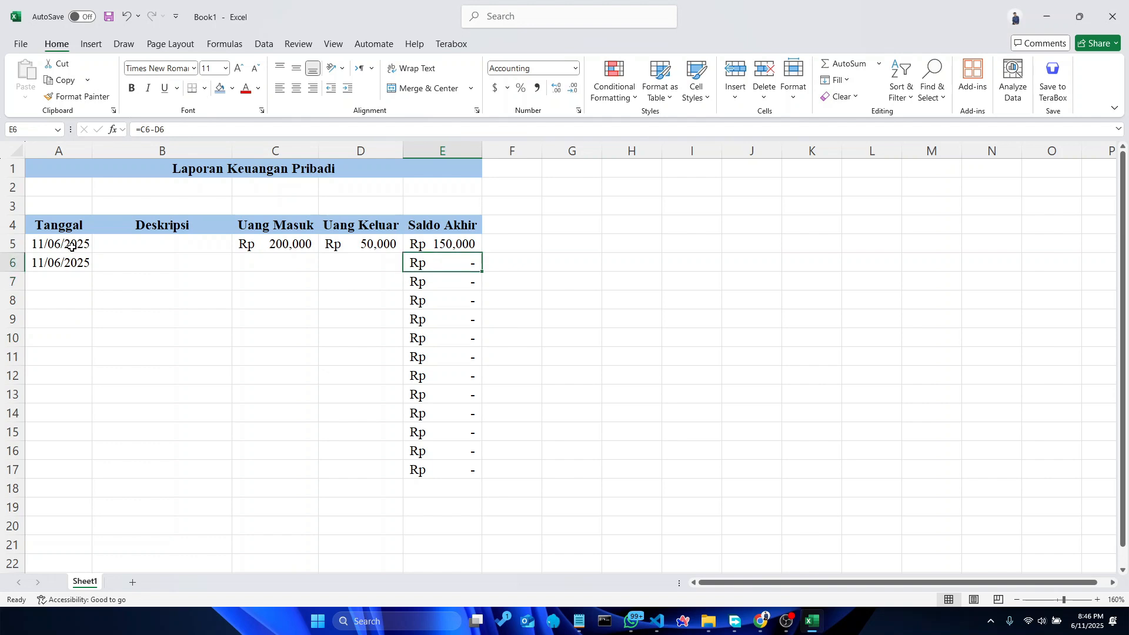
pyautogui.press('Down')
pyautogui.press('Left')
pyautogui.press('Up')
pyautogui.press('Left')
pyautogui.press('Right')
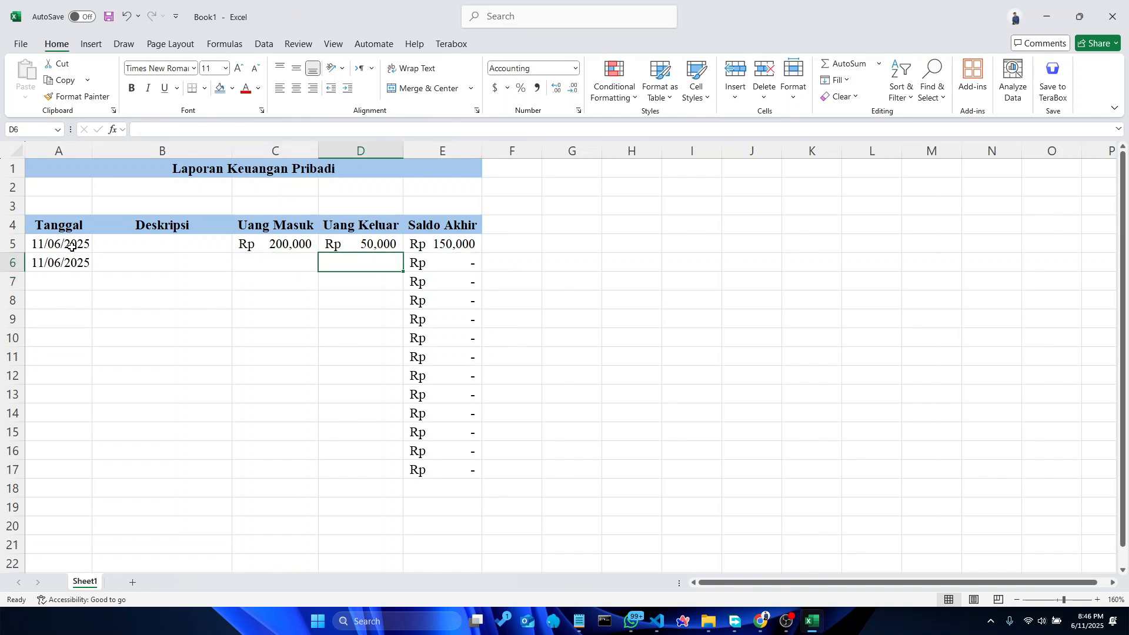
pyautogui.press('Right')
pyautogui.press('Left')
pyautogui.write('30000')
pyautogui.press('Tab')
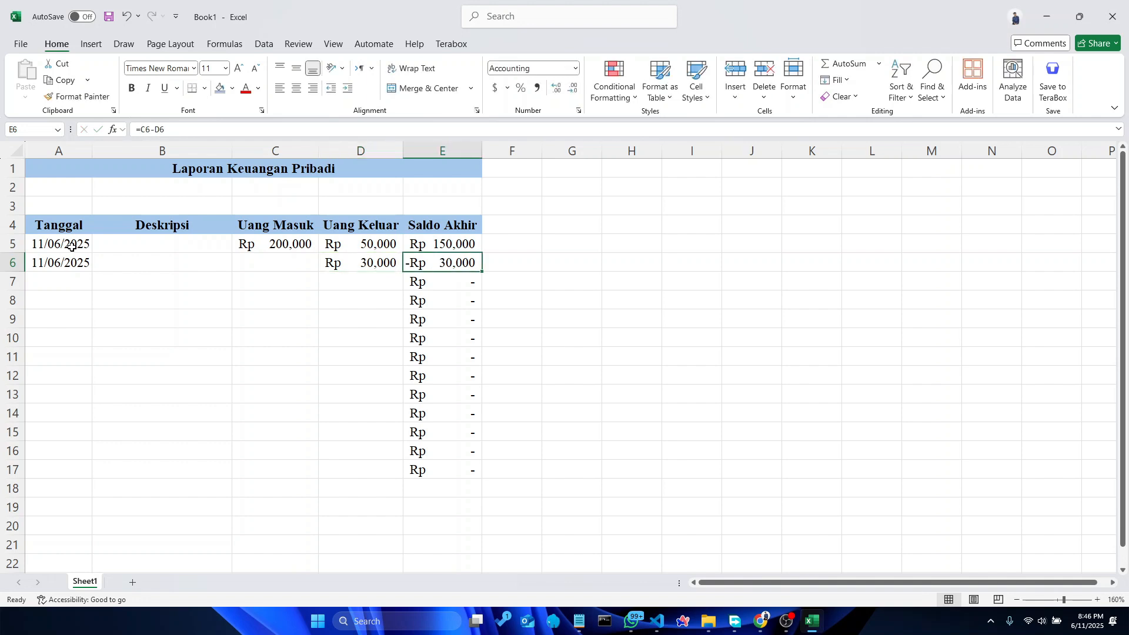
# Replace the Saldo Akhir formula in E6 with =E5+C6-D6 so it builds on the previous balance
pyautogui.press('Left')
pyautogui.press('Right')
pyautogui.doubleClick(467, 262)
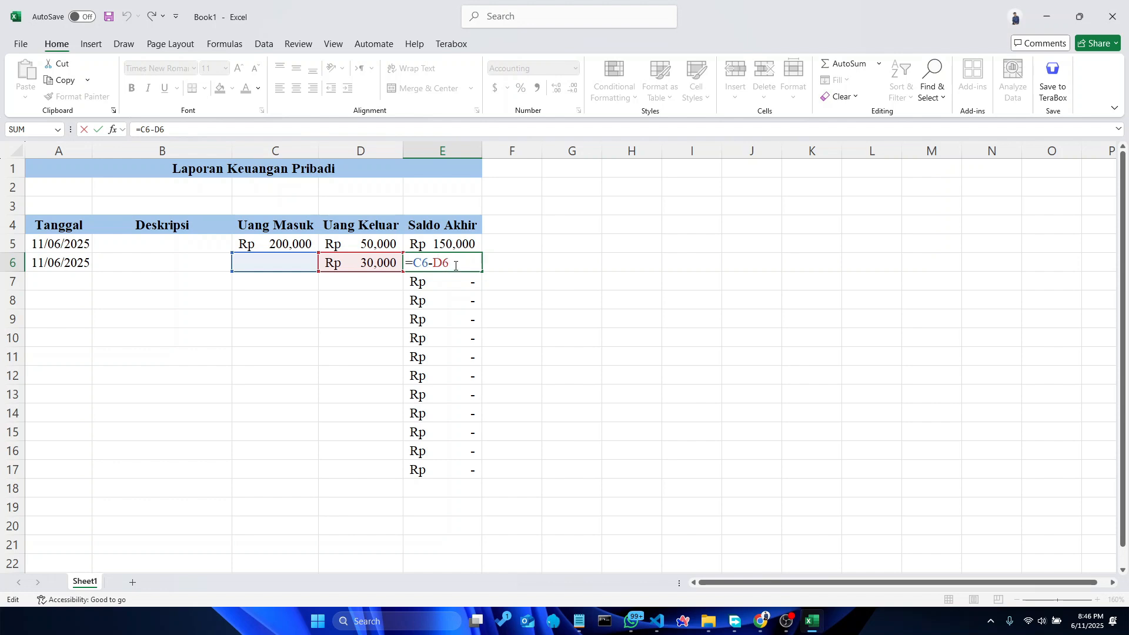
pyautogui.press('BackSpace')
pyautogui.press('BackSpace')
pyautogui.press('BackSpace')
pyautogui.press('BackSpace')
pyautogui.press('BackSpace')
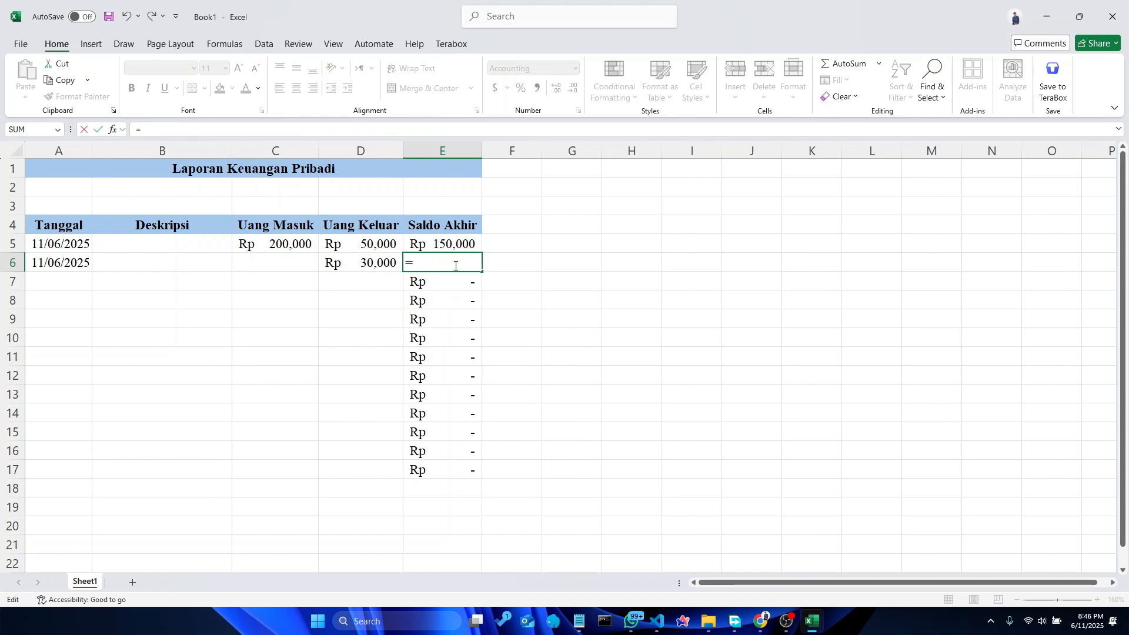
pyautogui.click(454, 246)
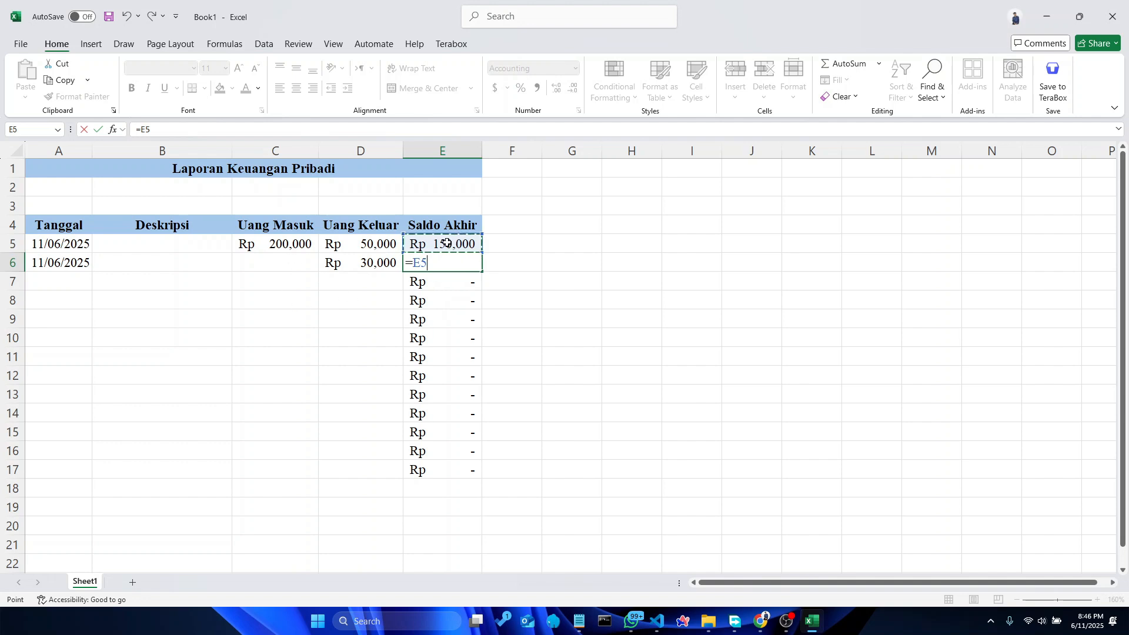
pyautogui.write('+')
pyautogui.click(286, 269)
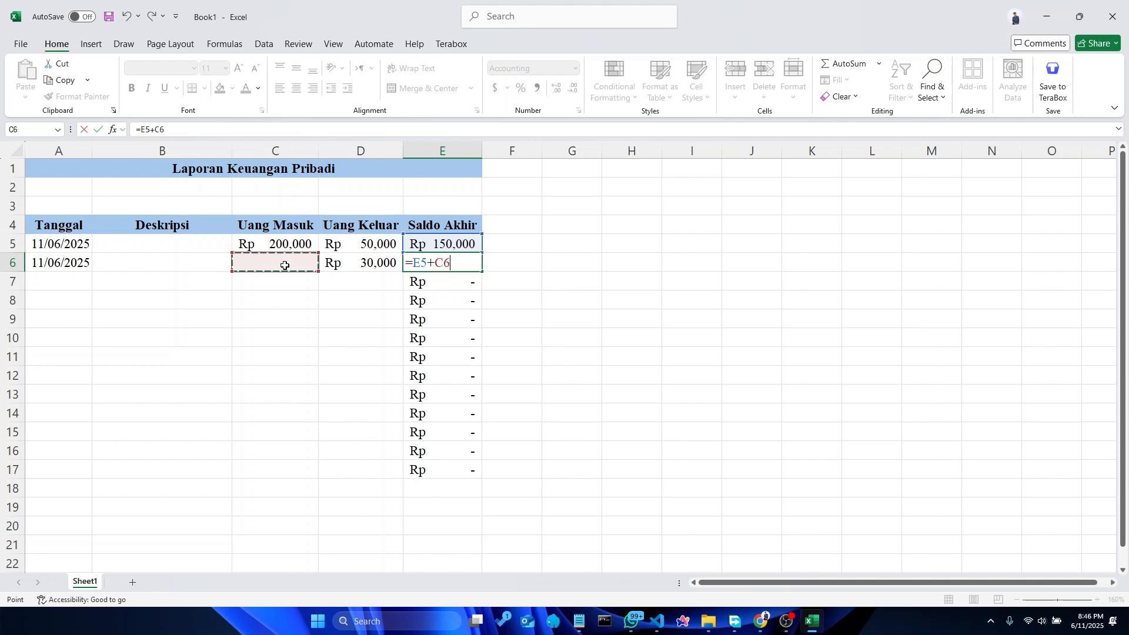
pyautogui.write('-')
pyautogui.click(379, 267)
pyautogui.press('Return')
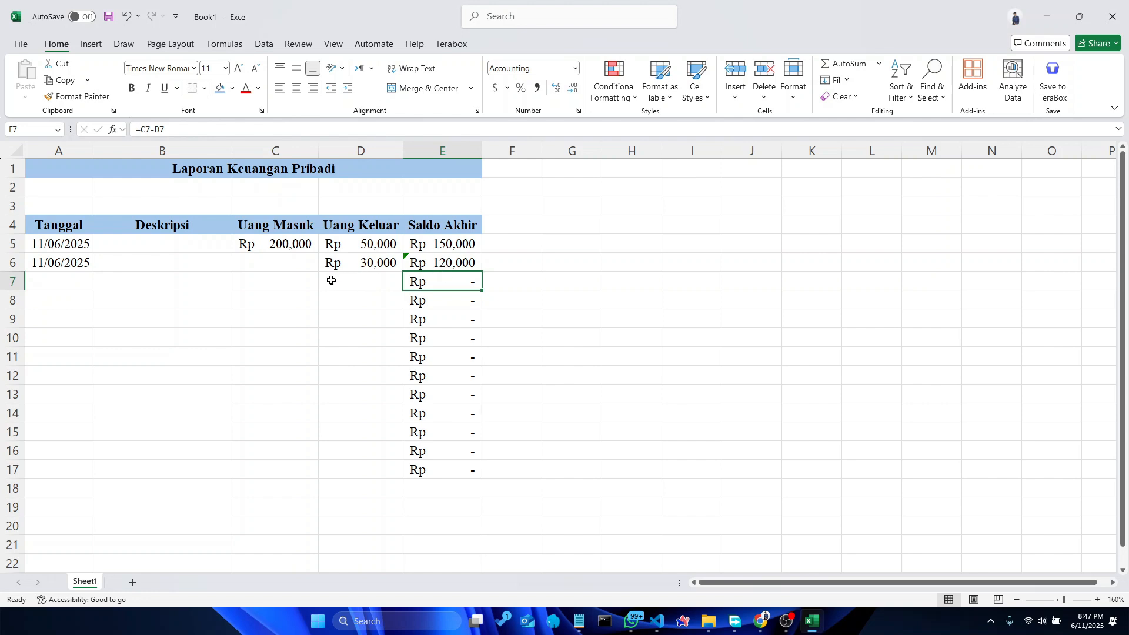
# Enter 80000 as the Uang Masuk amount in C6
pyautogui.click(301, 264)
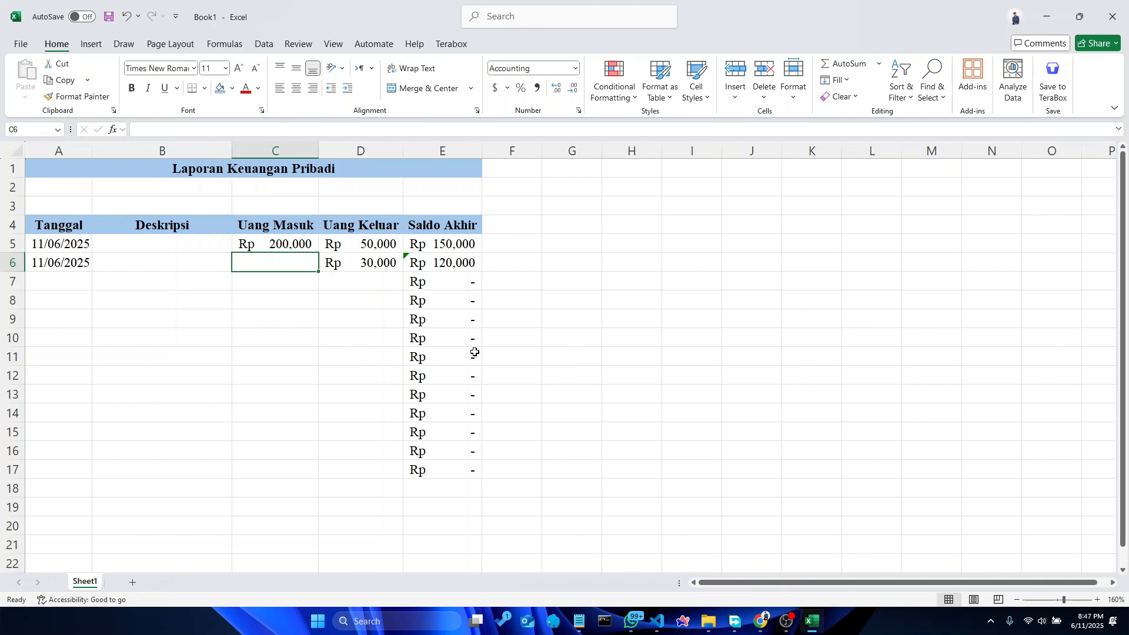
pyautogui.write('80000')
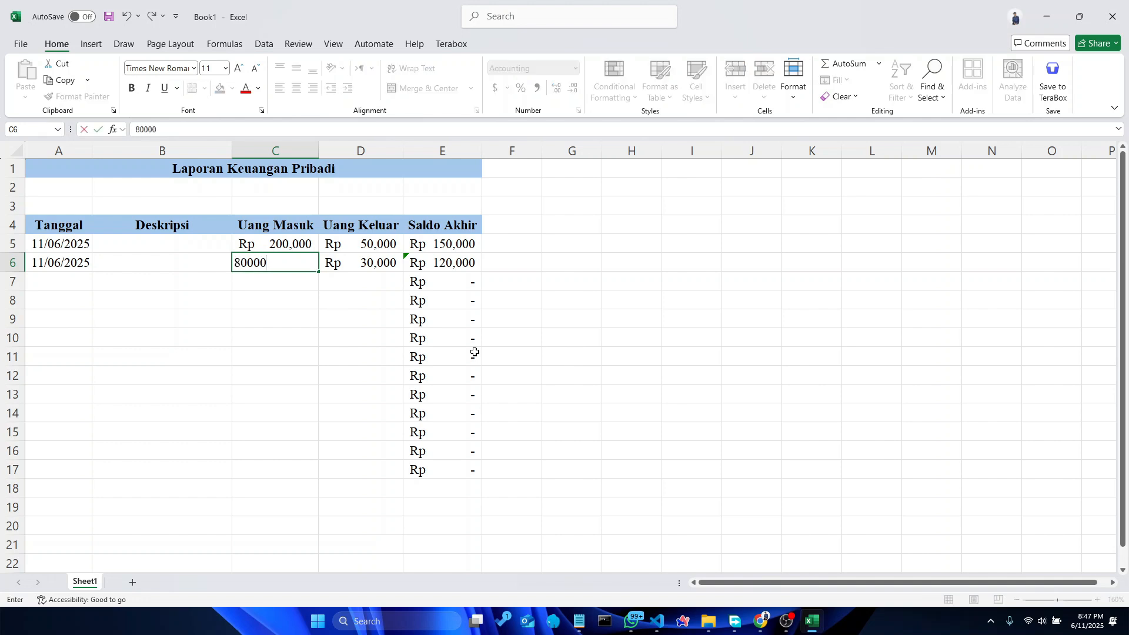
pyautogui.press('Tab')
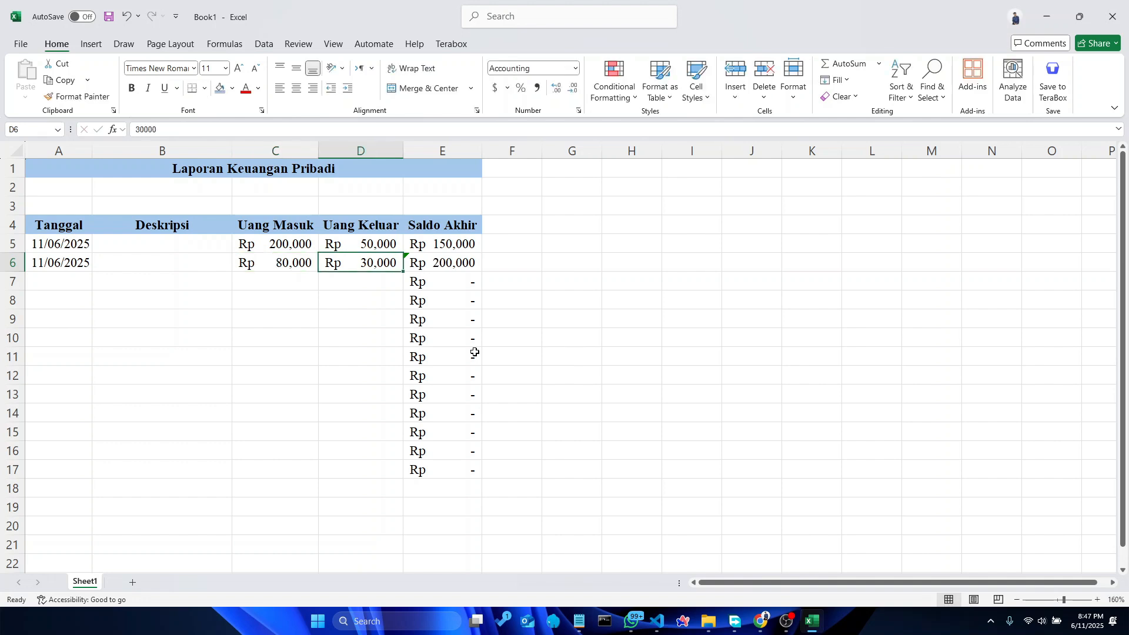
# Start wrapping the E6 balance formula in an IF function with an AND test whose first condition is C6=""
pyautogui.click(451, 283)
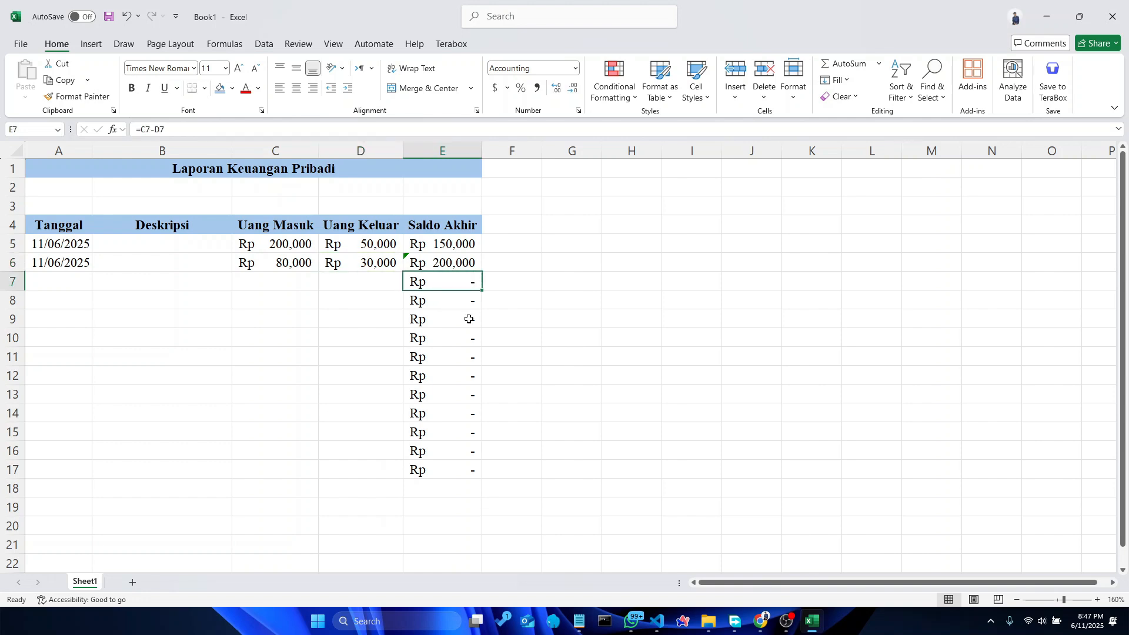
pyautogui.click(467, 266)
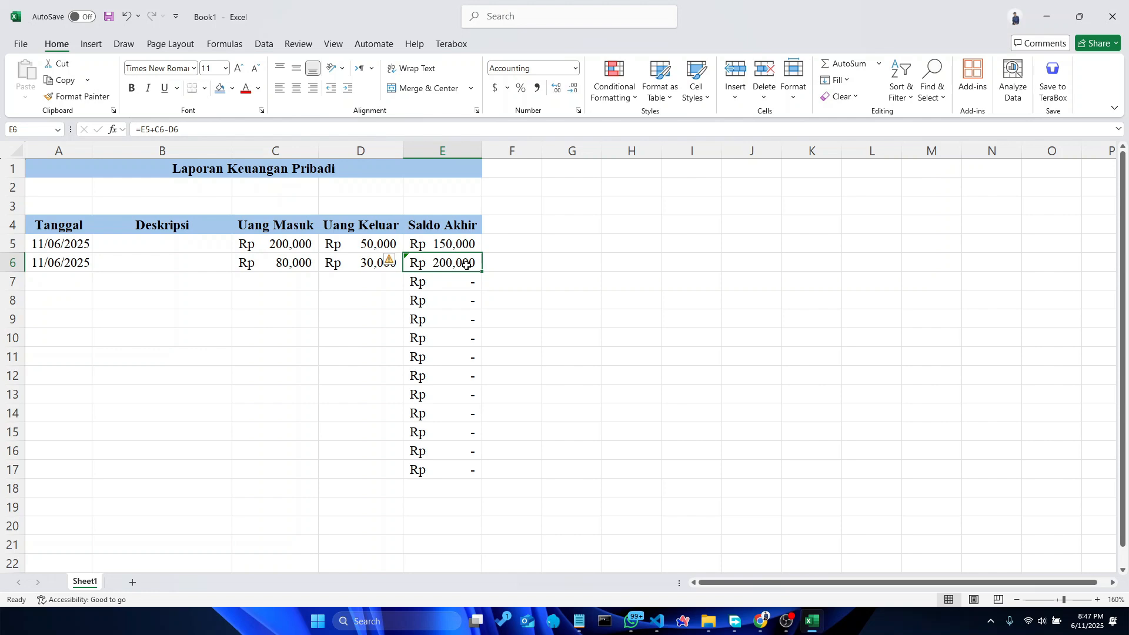
pyautogui.doubleClick(466, 265)
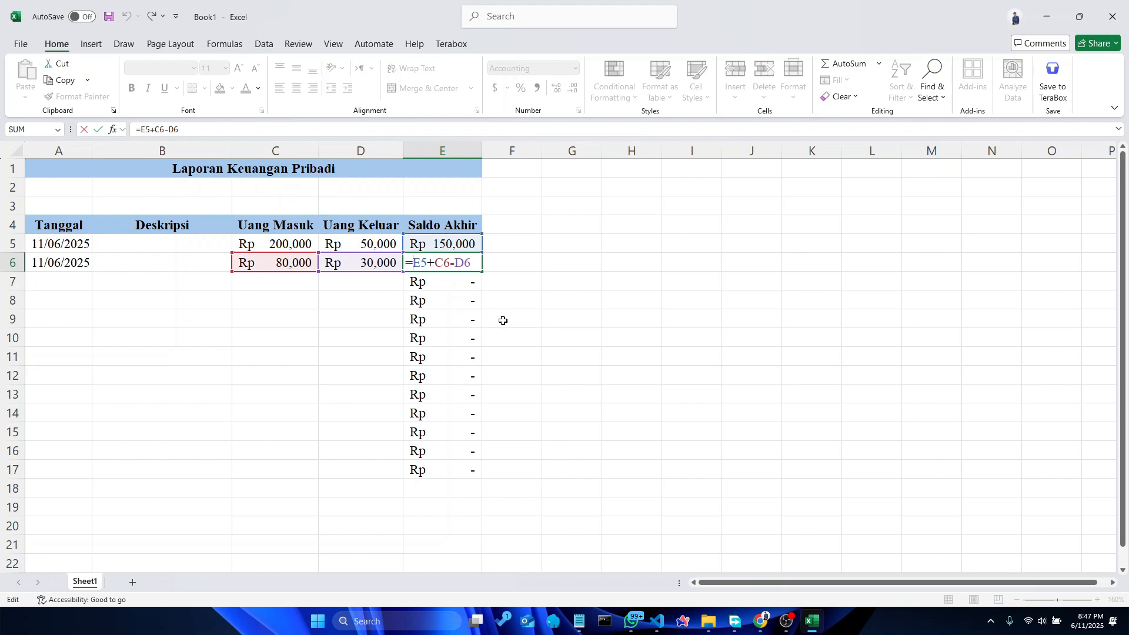
pyautogui.write('if')
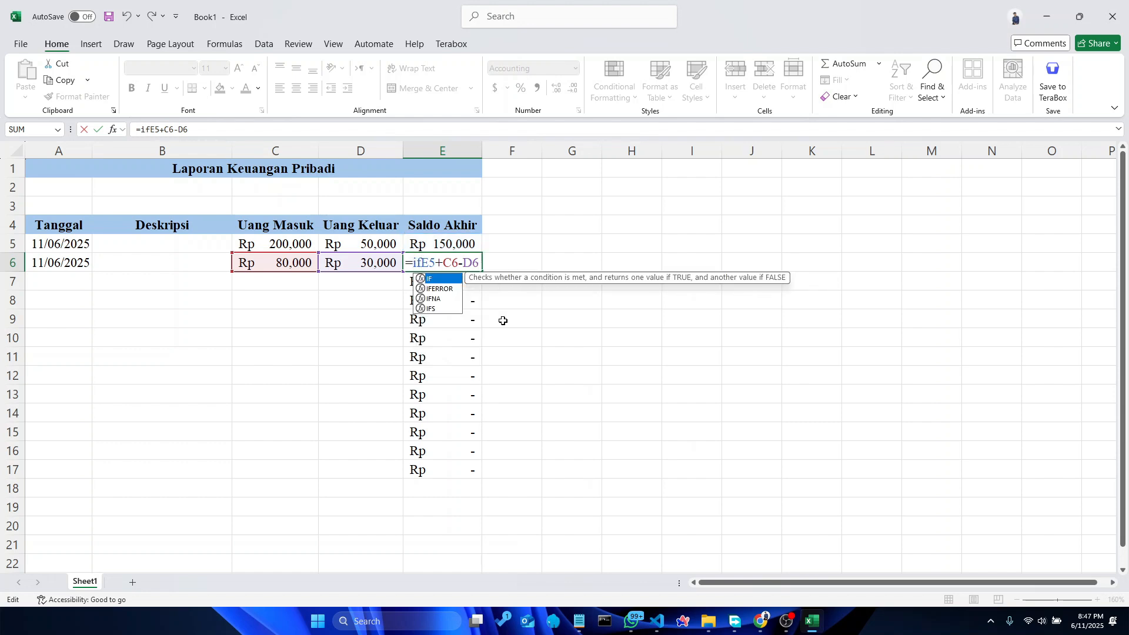
pyautogui.write('(')
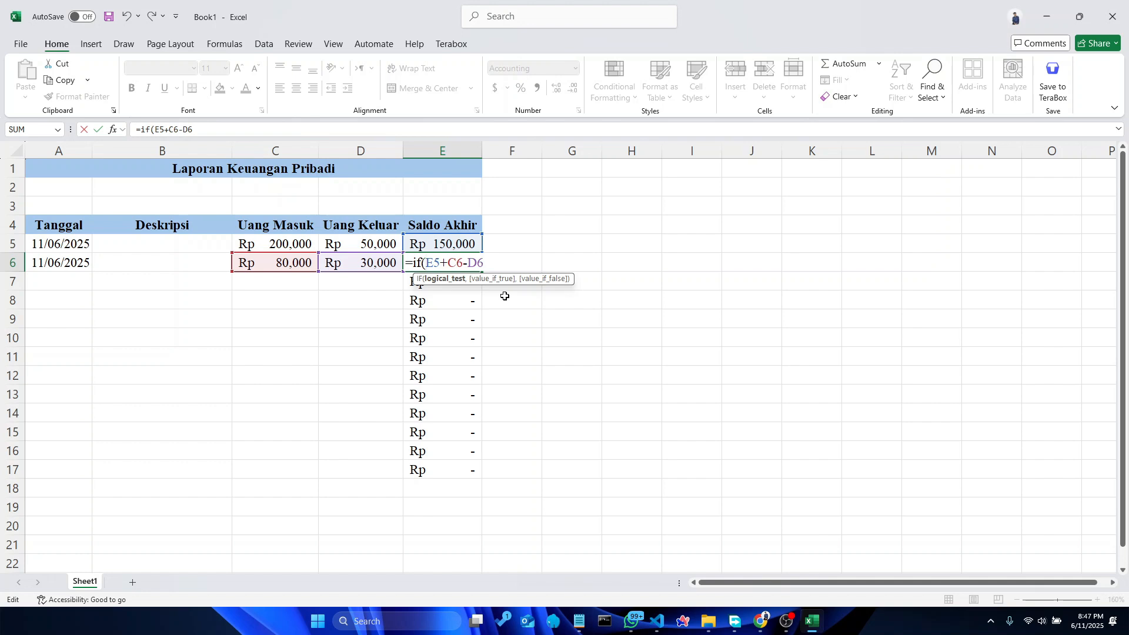
pyautogui.write('and')
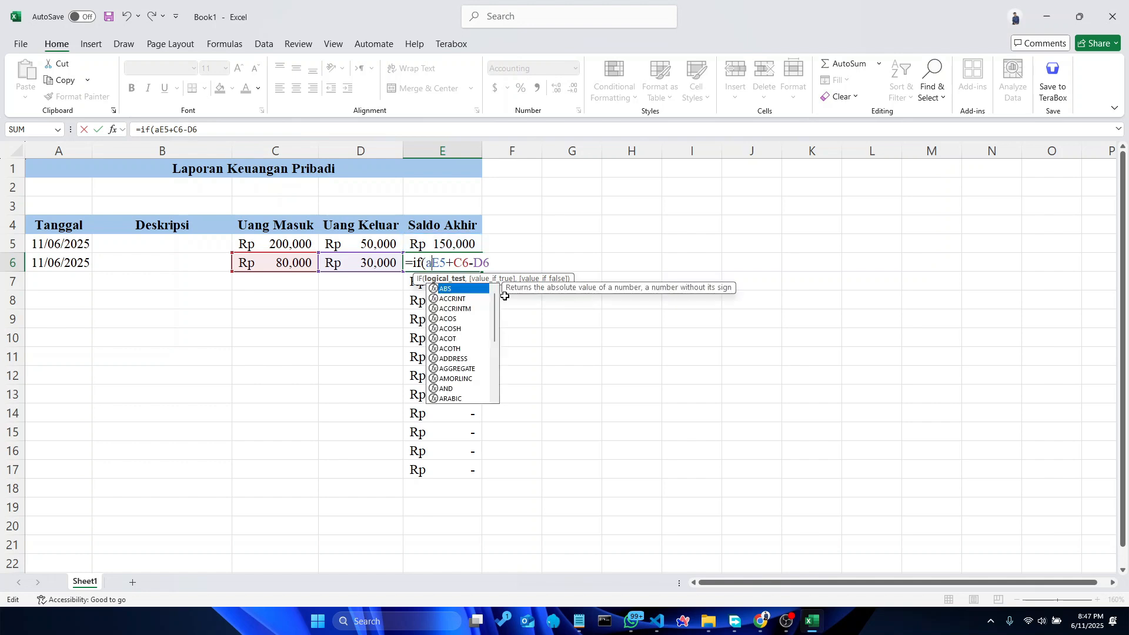
pyautogui.write('(')
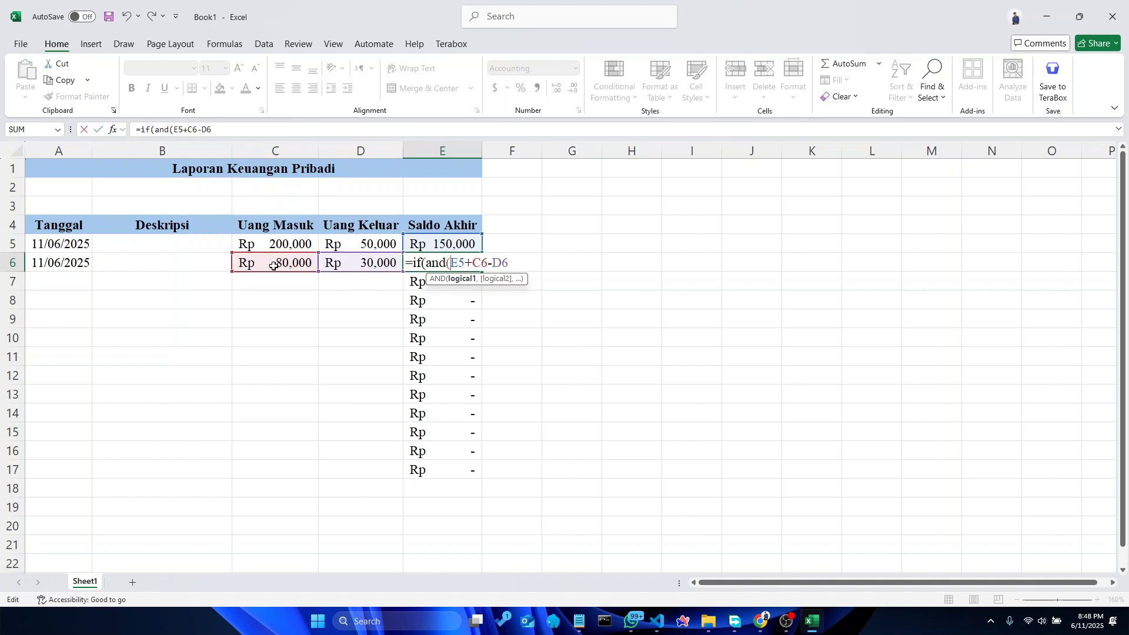
pyautogui.click(275, 264)
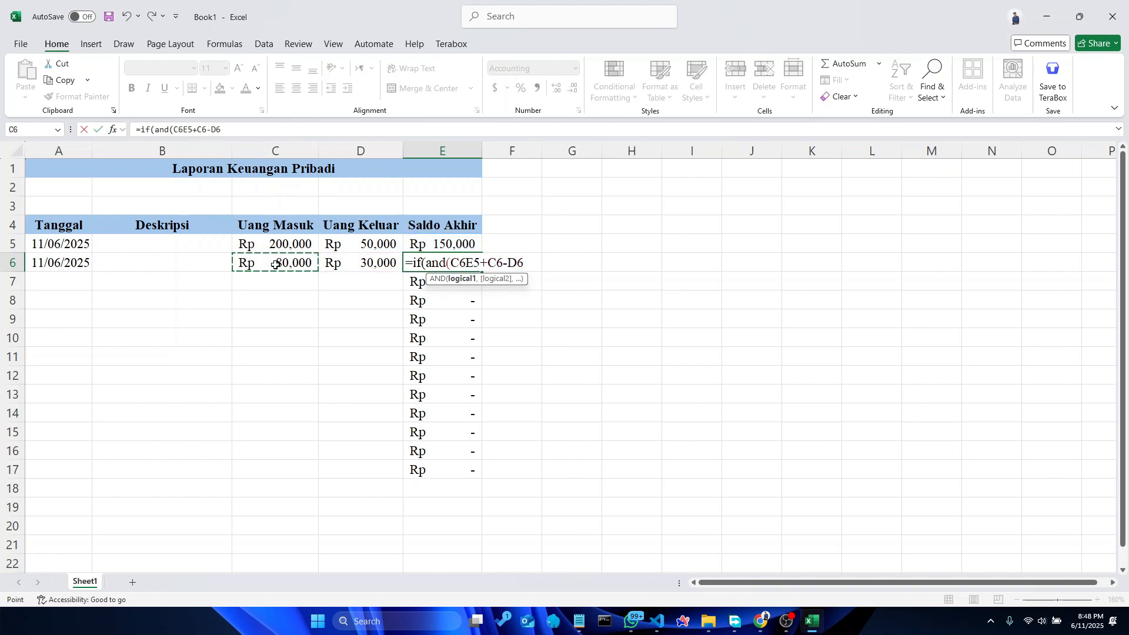
pyautogui.write('=')
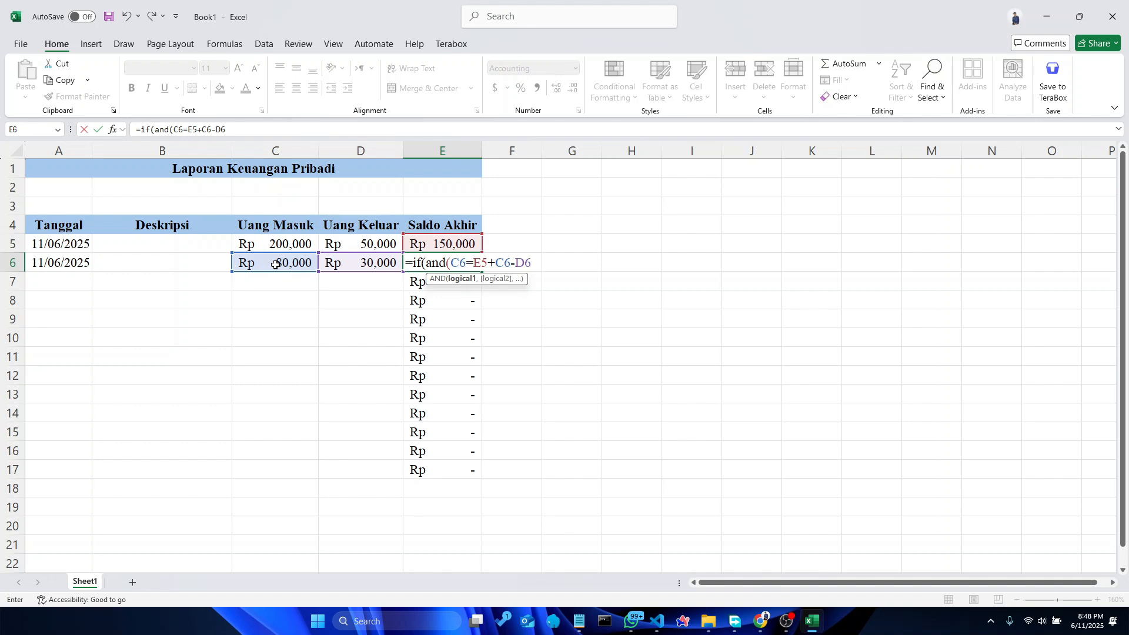
pyautogui.write('""')
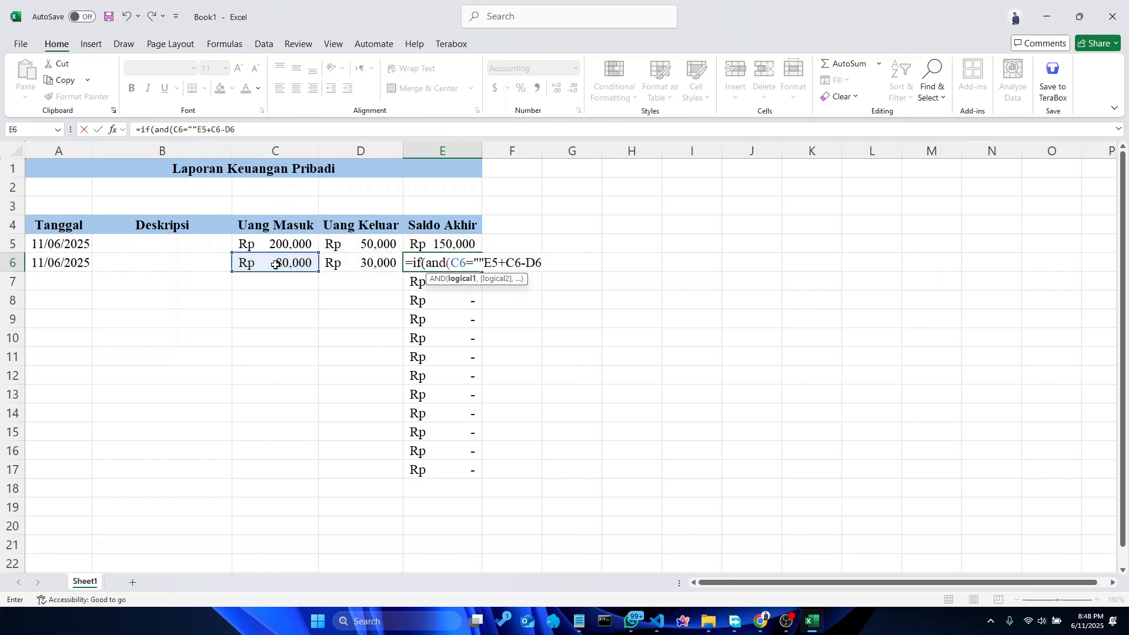
# Add D6="" as the second condition of the AND test in E6, separated by a comma, and close the test
pyautogui.write(',')
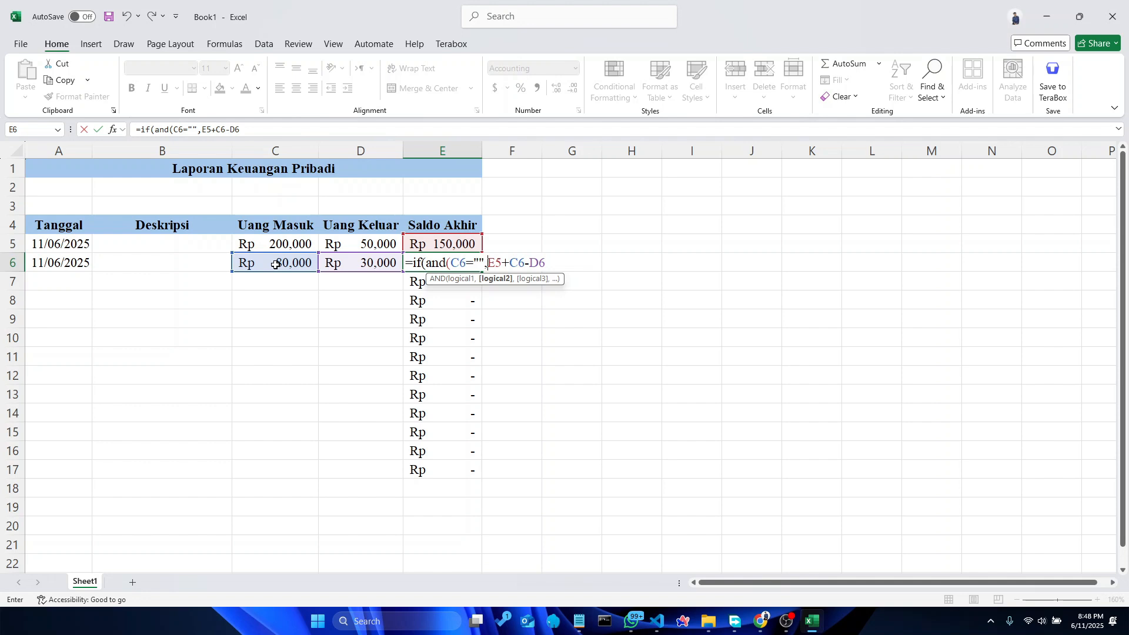
pyautogui.press('BackSpace')
pyautogui.write(';')
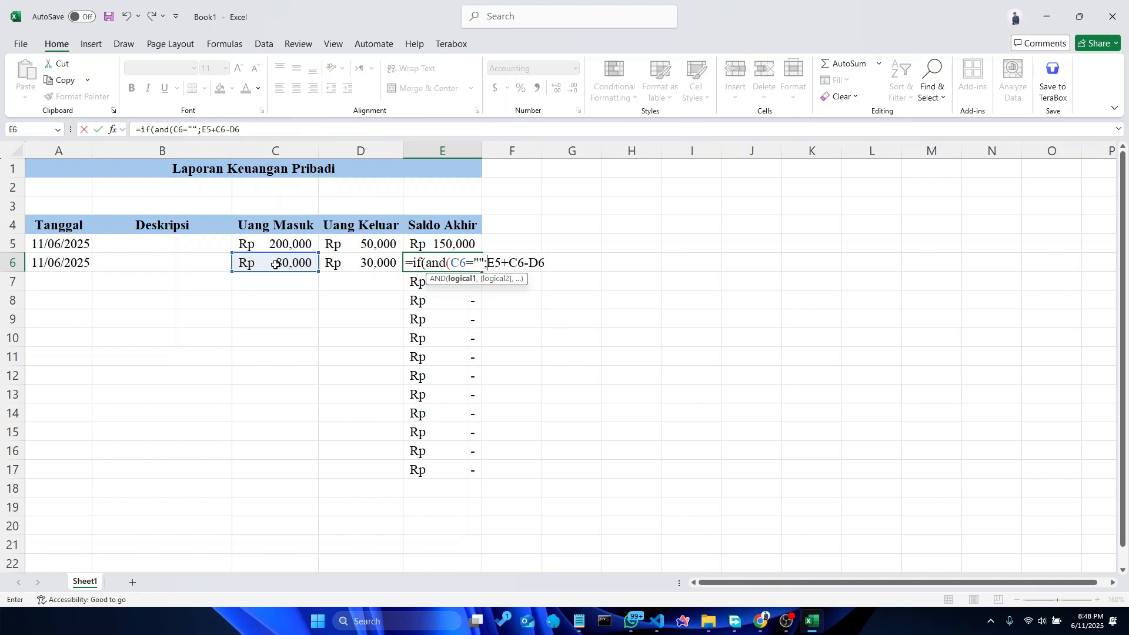
pyautogui.press('BackSpace')
pyautogui.write(',')
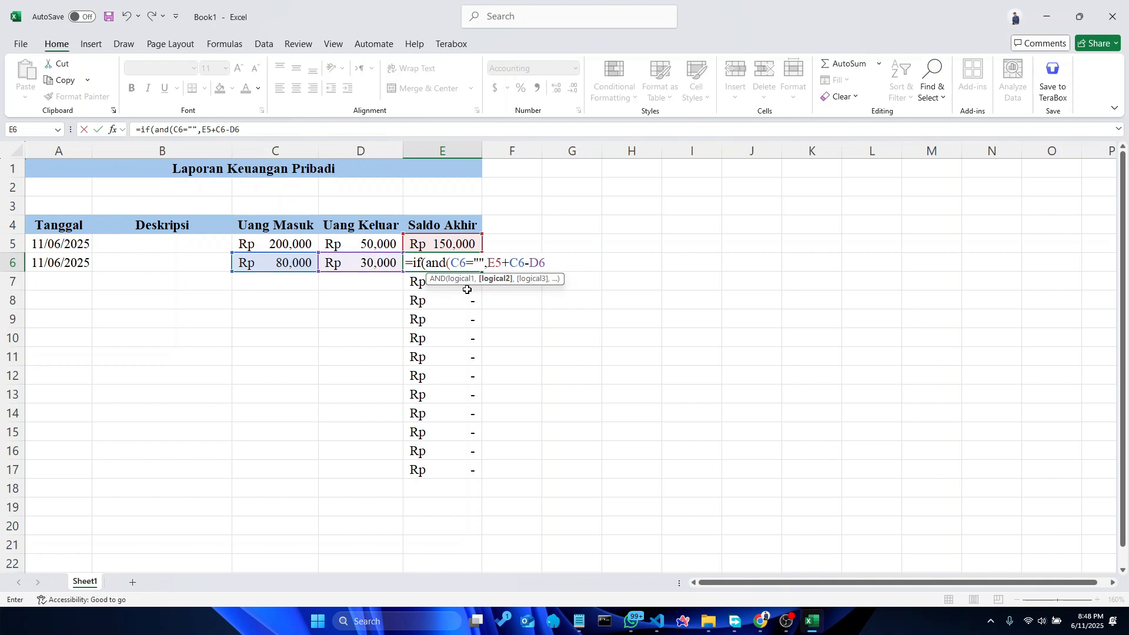
pyautogui.click(387, 262)
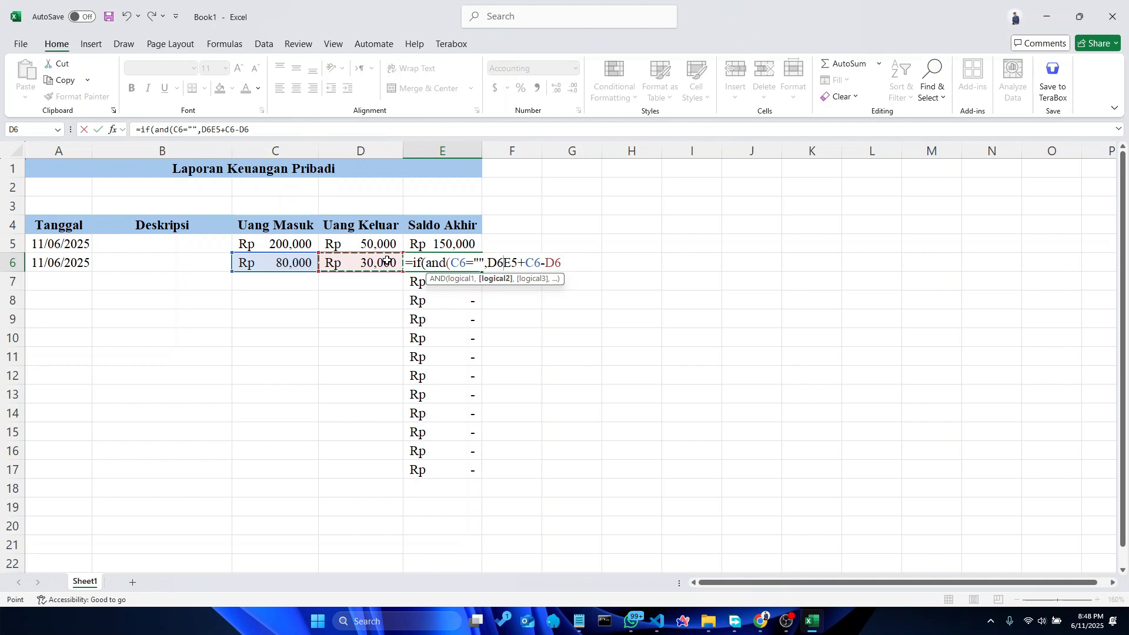
pyautogui.write('="")')
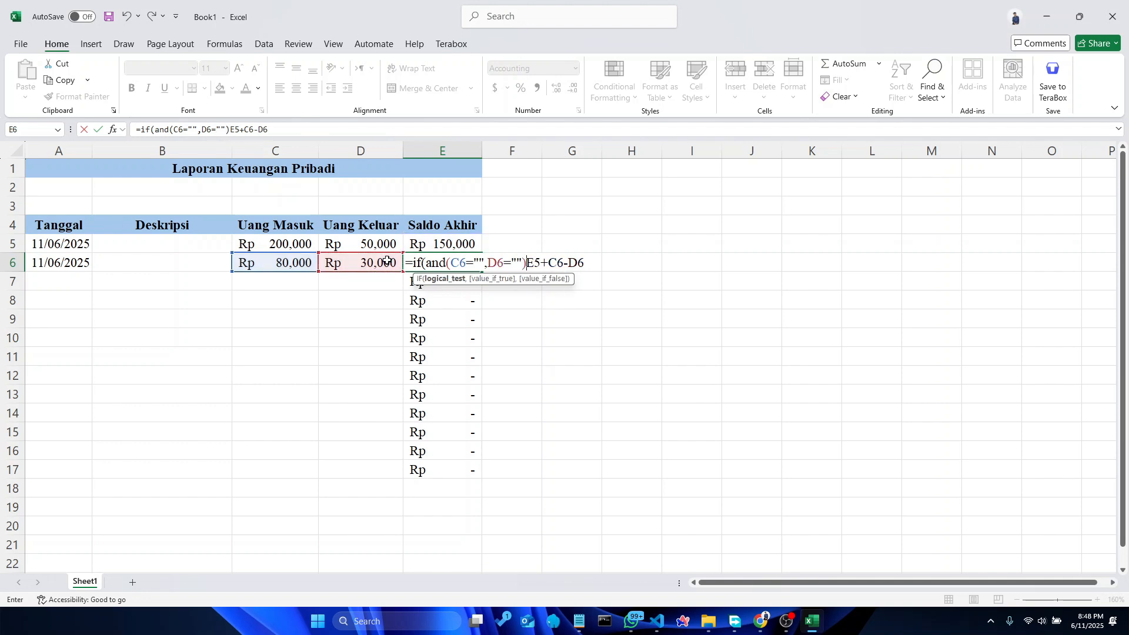
# Set empty text "" as the IF function's value_if_true in E6, separated from the existing balance calculation by a comma
pyautogui.write(',')
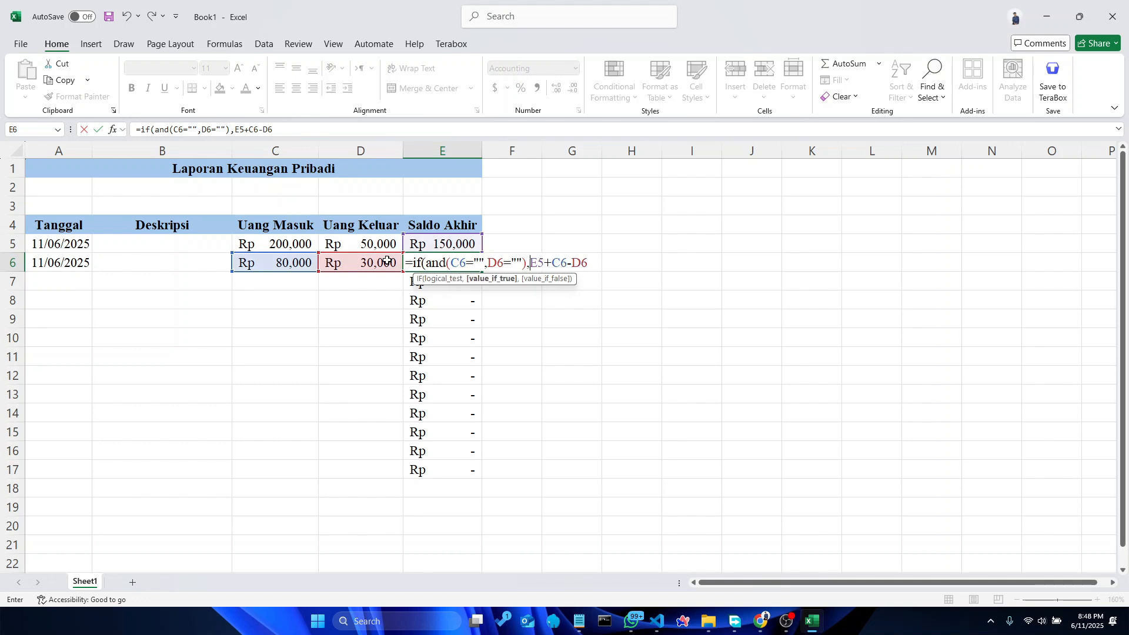
pyautogui.write('""')
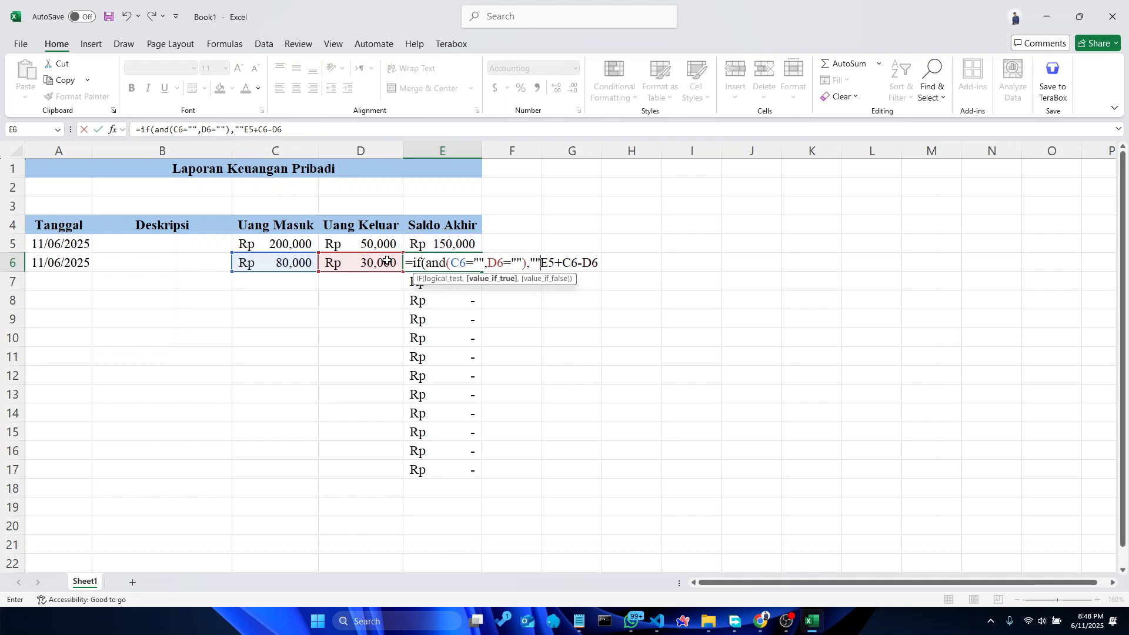
pyautogui.write(',')
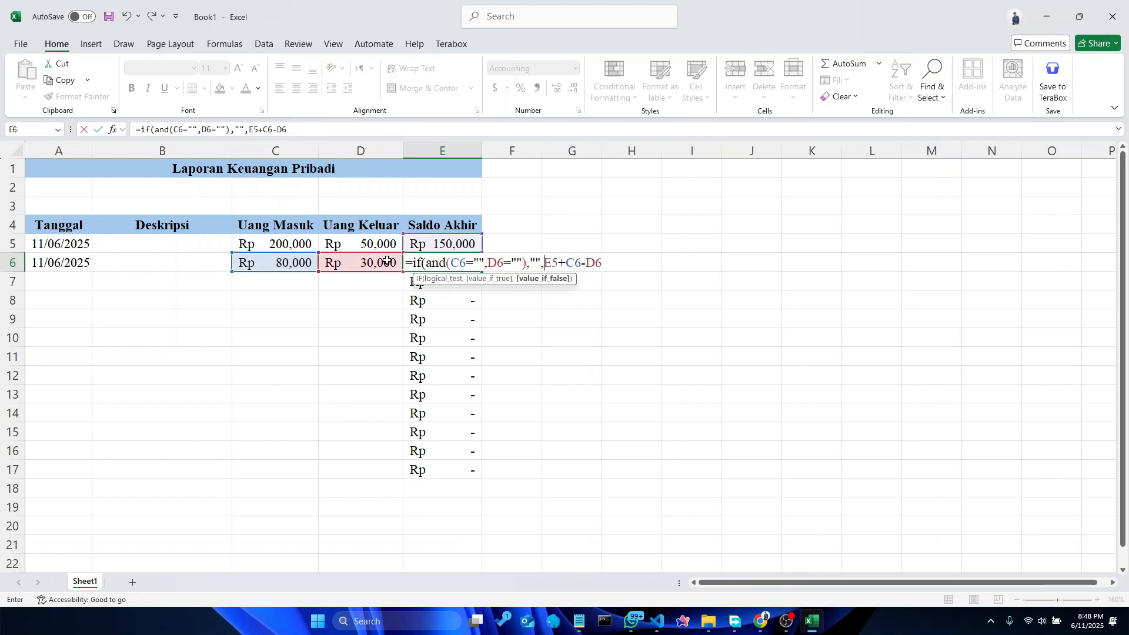
pyautogui.press('Right')
pyautogui.press('Right')
pyautogui.press('Right')
pyautogui.press('Left')
pyautogui.press('Left')
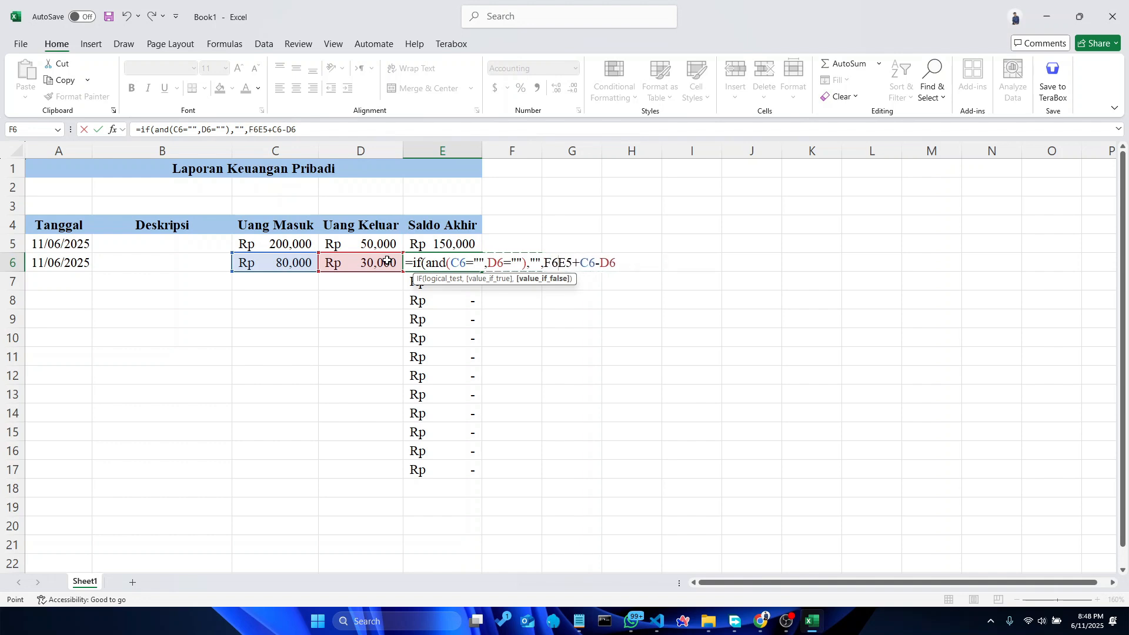
pyautogui.click(387, 261)
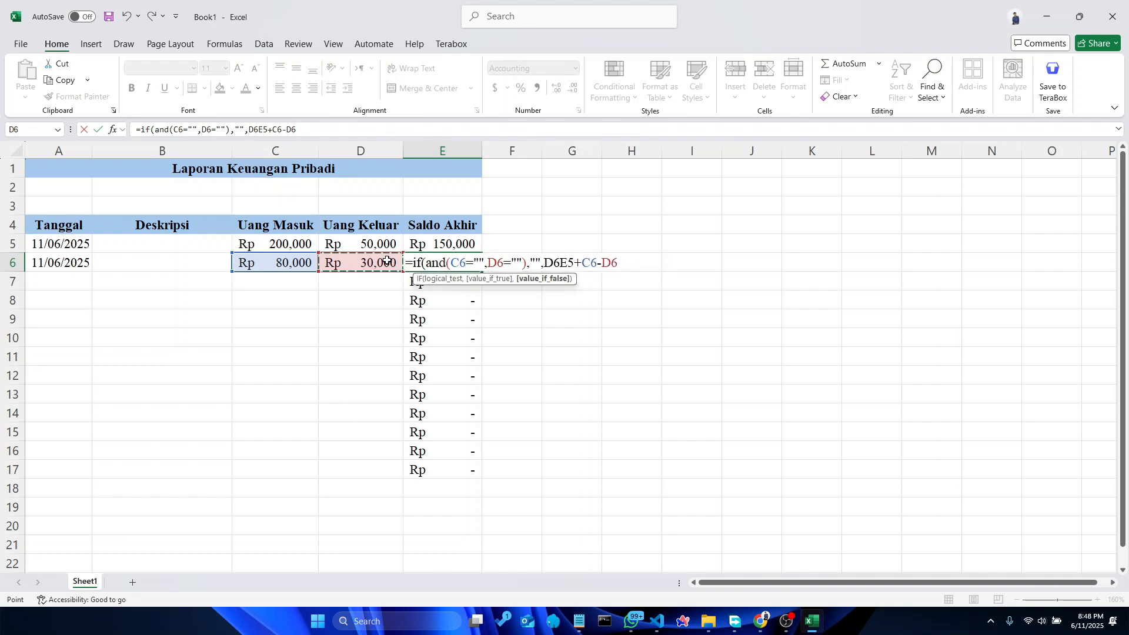
pyautogui.write(',')
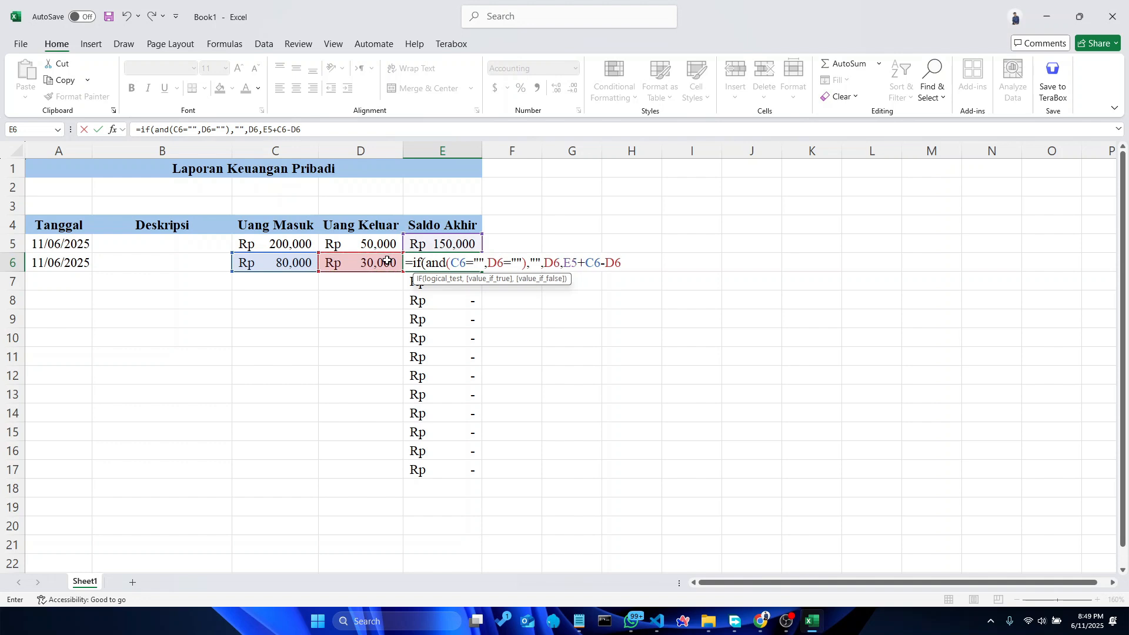
# Add the closing parenthesis to the IF formula in E6 and try to commit it
pyautogui.click(420, 130)
pyautogui.write(')')
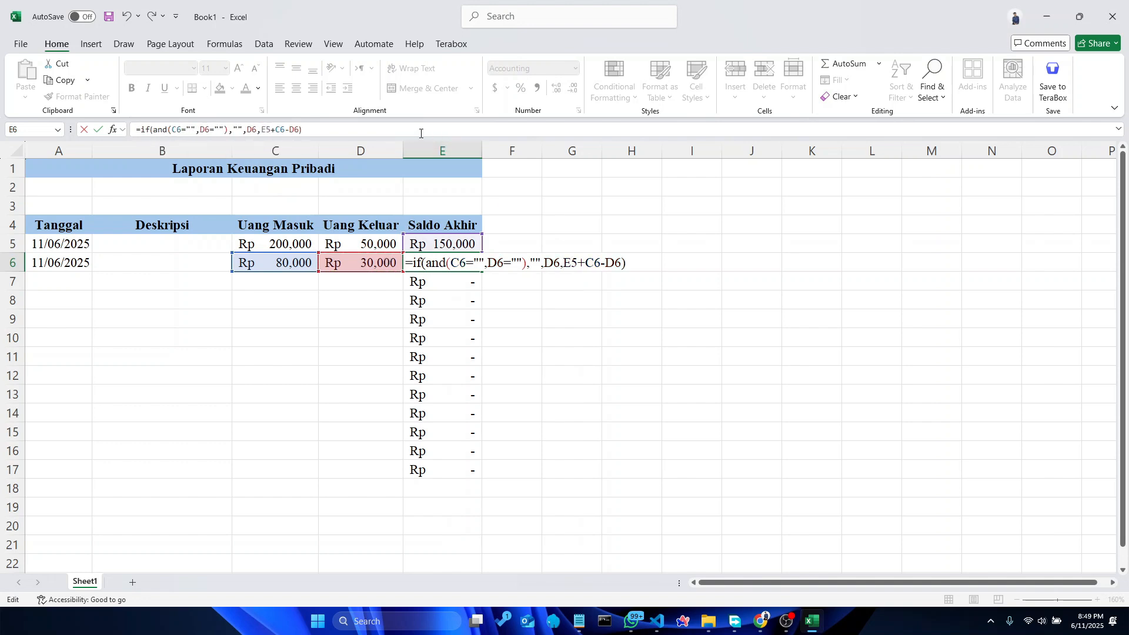
pyautogui.press('Return')
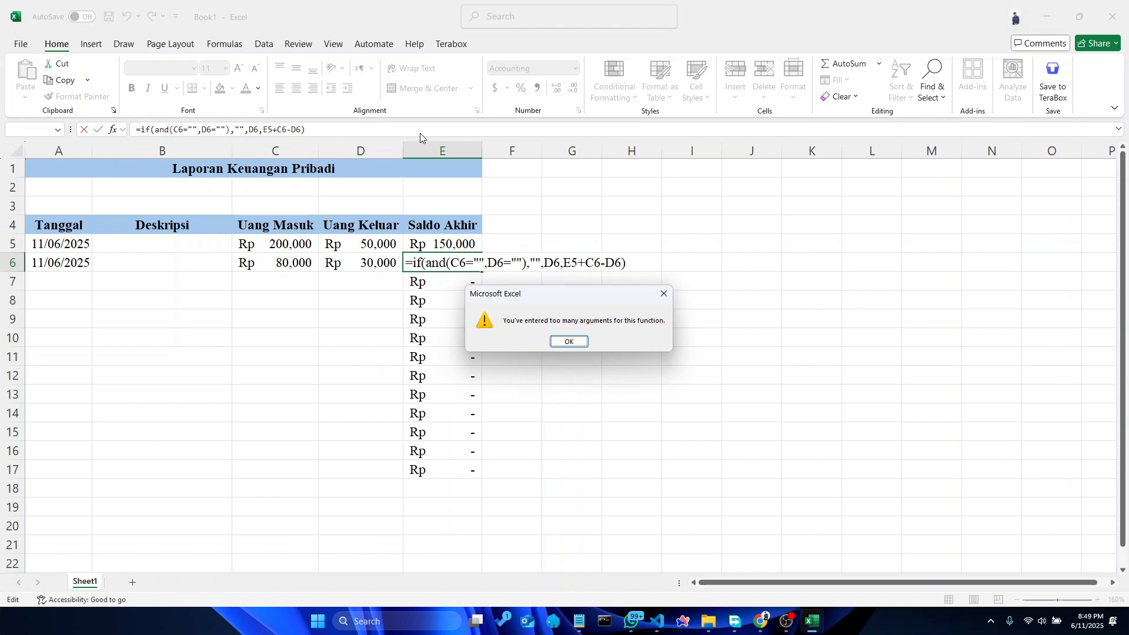
pyautogui.press('Return')
# Replace the subtracted D6 reference with G9 in the E6 formula and try to commit it again
pyautogui.click(597, 314)
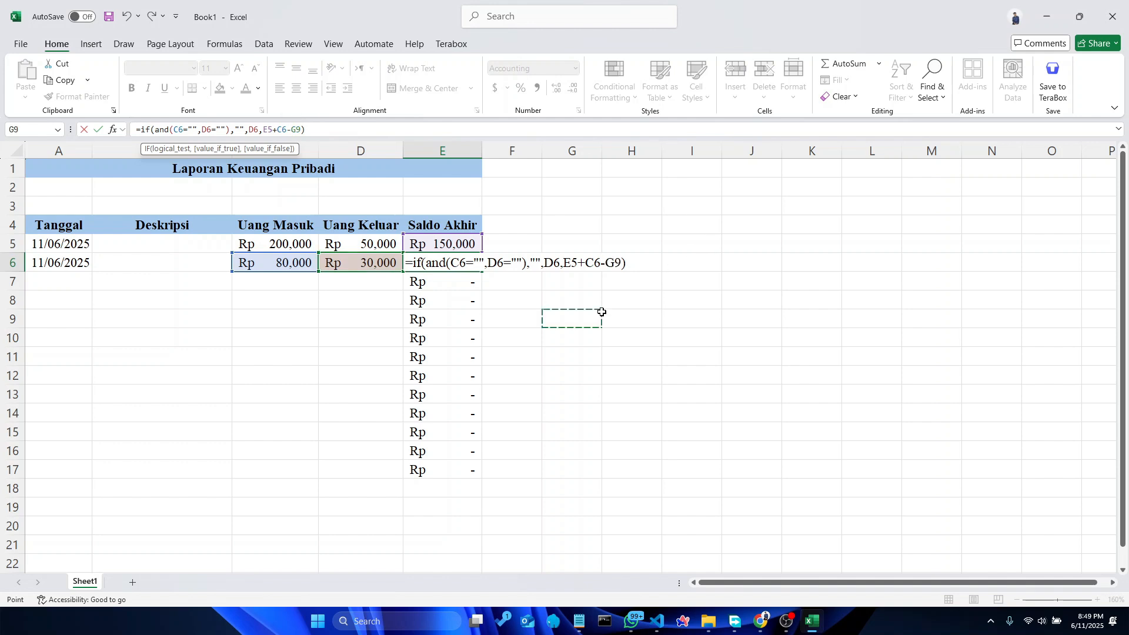
pyautogui.click(592, 271)
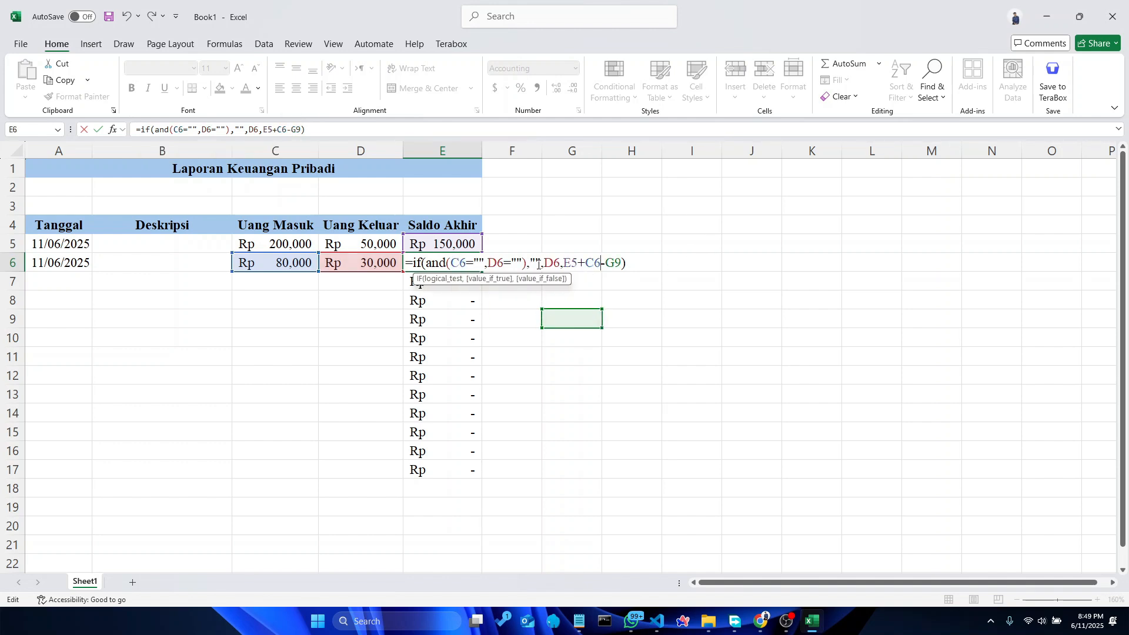
pyautogui.click(428, 263)
pyautogui.click(321, 129)
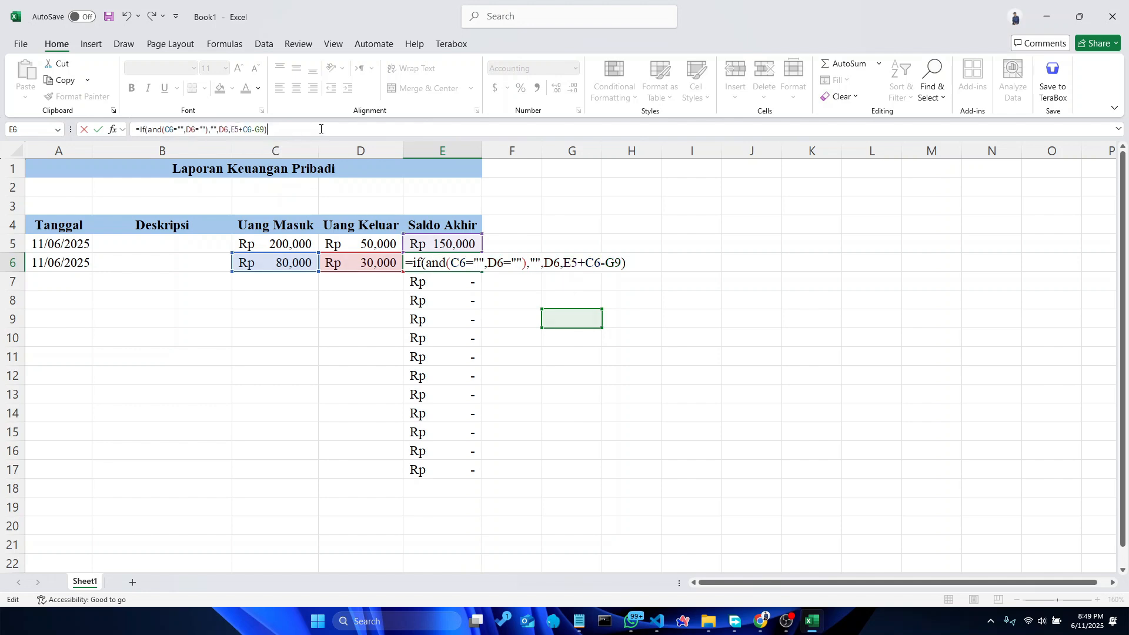
pyautogui.press('Return')
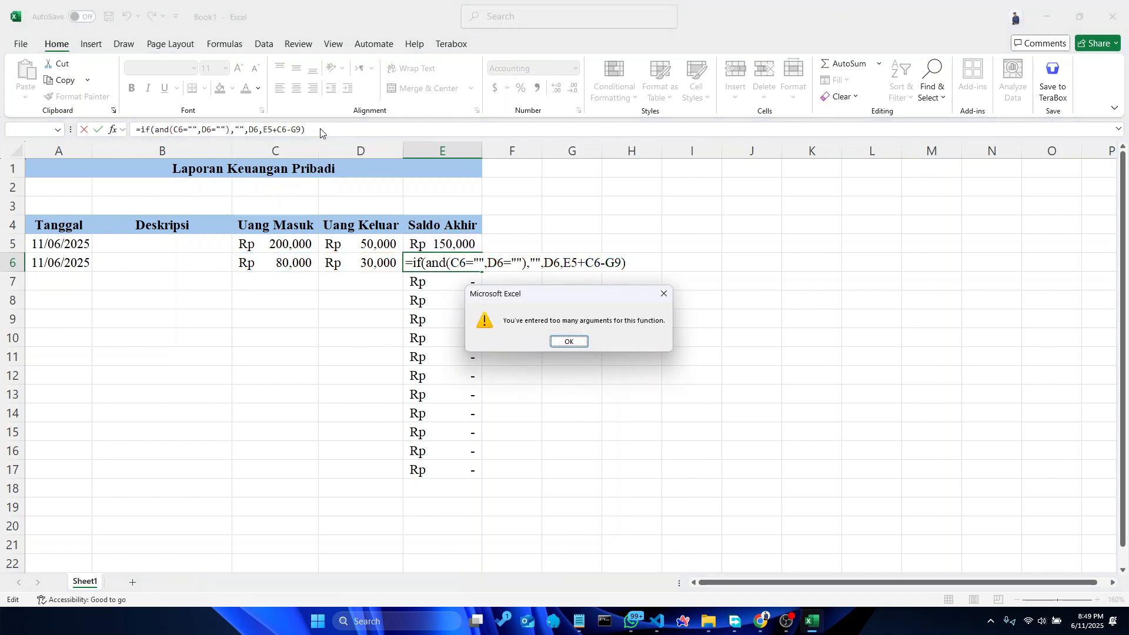
pyautogui.click(581, 346)
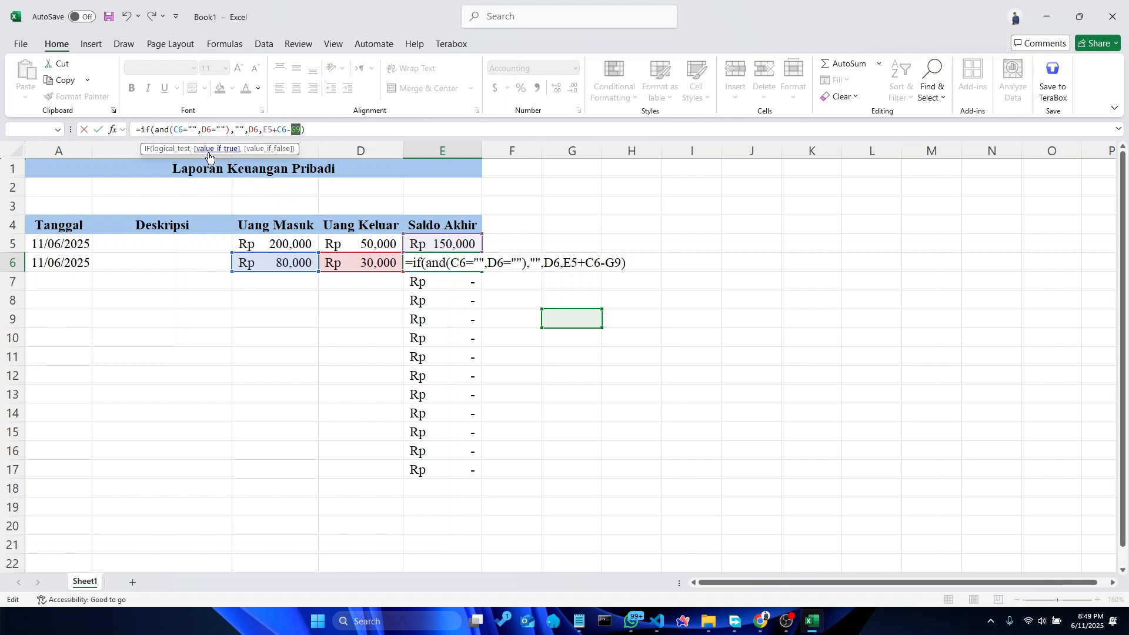
# Check which parts of the E6 formula fill the IF arguments and delete the surplus D6 argument before E5+C6
pyautogui.click(263, 149)
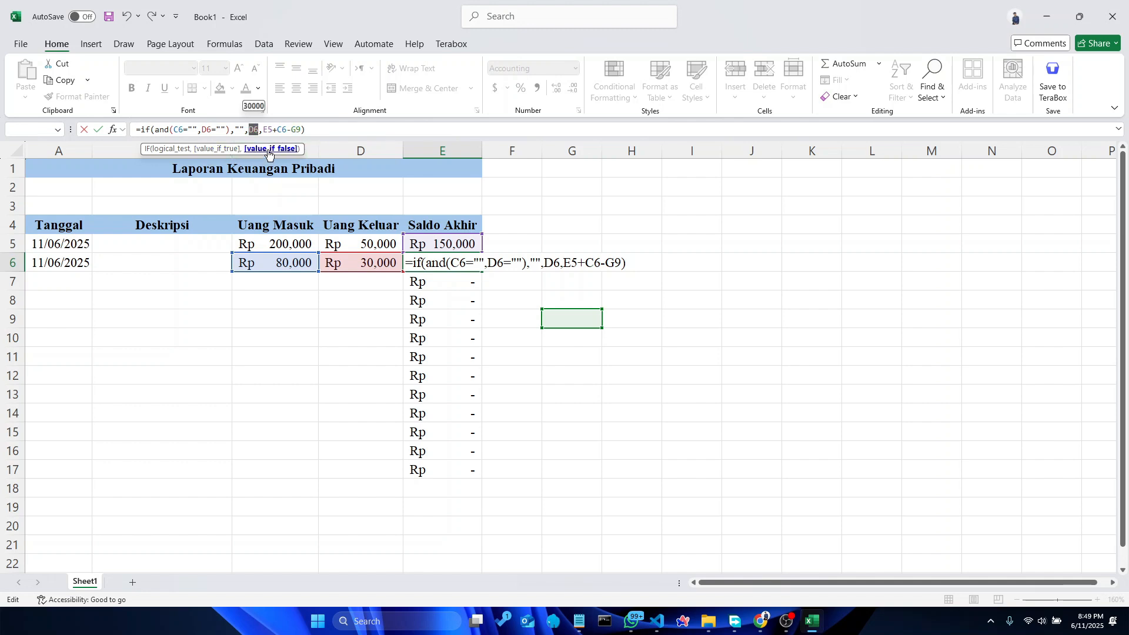
pyautogui.click(224, 151)
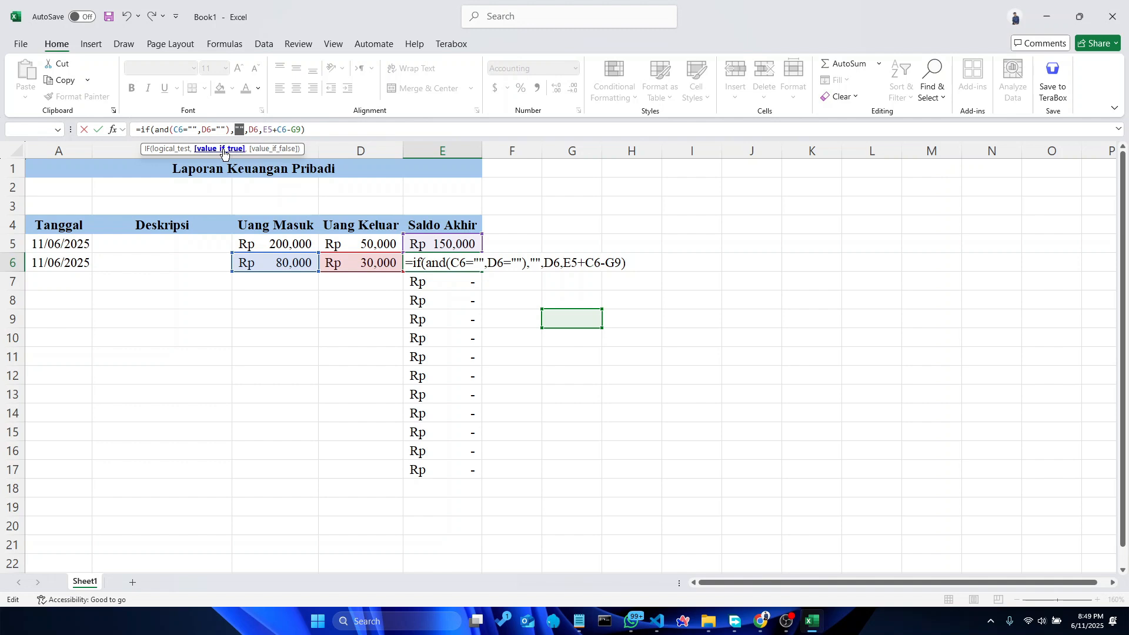
pyautogui.click(270, 150)
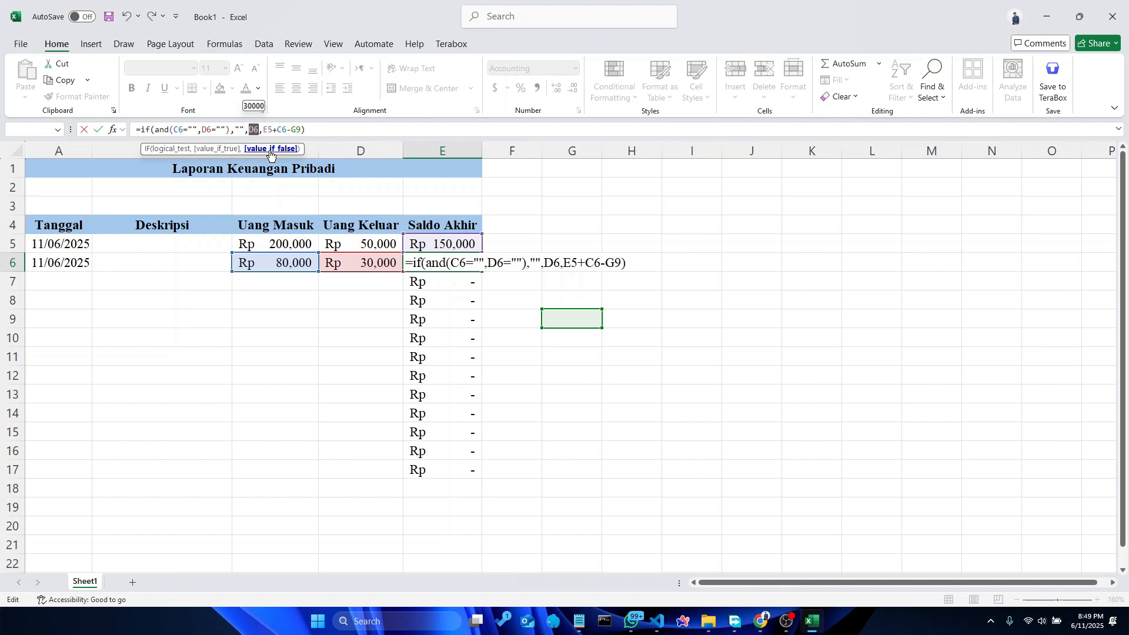
pyautogui.click(561, 264)
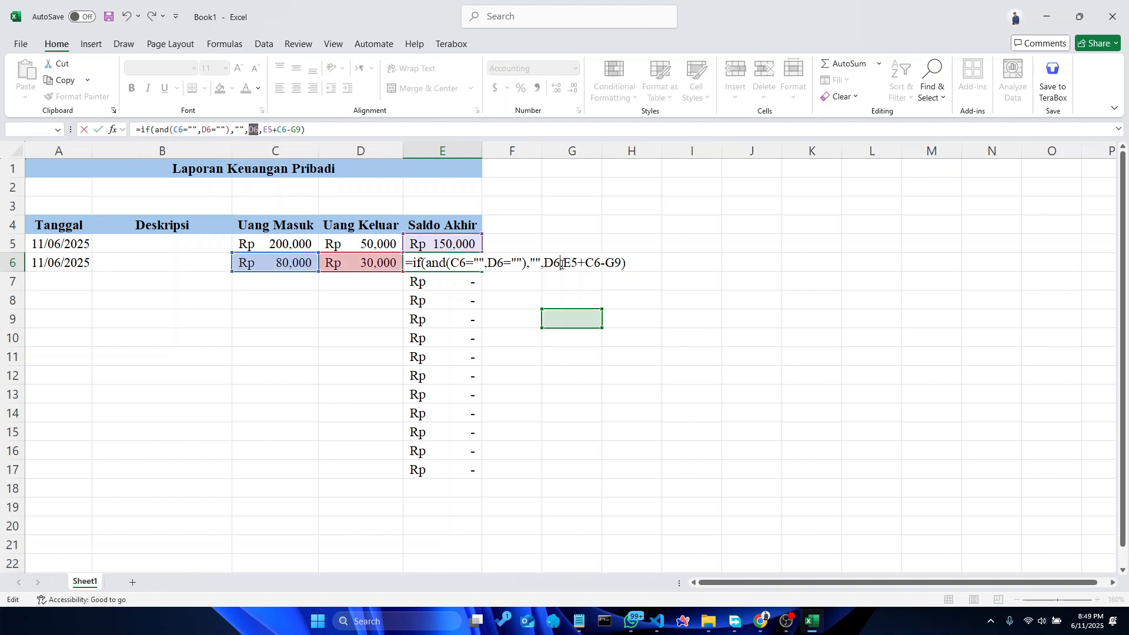
pyautogui.click(564, 264)
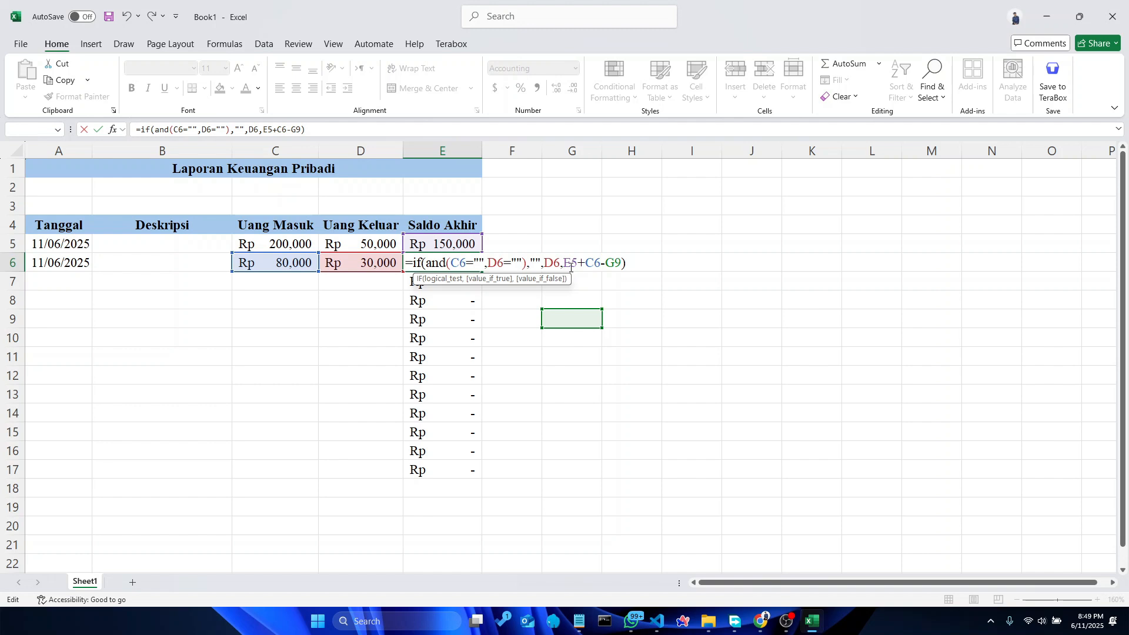
pyautogui.press('BackSpace')
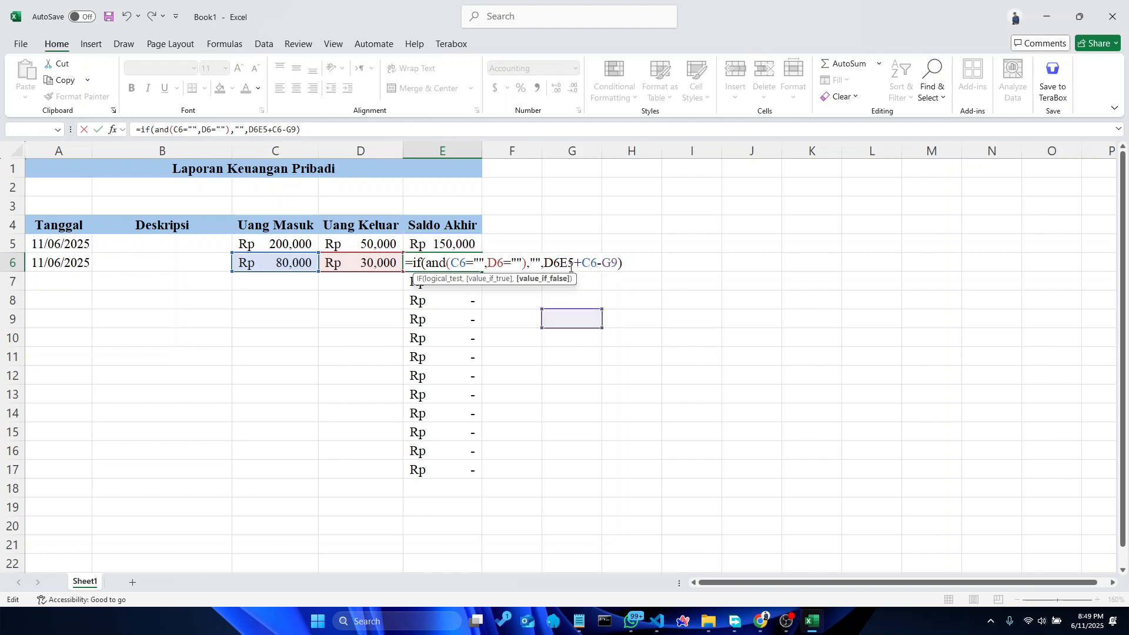
pyautogui.press('BackSpace')
pyautogui.press('BackSpace')
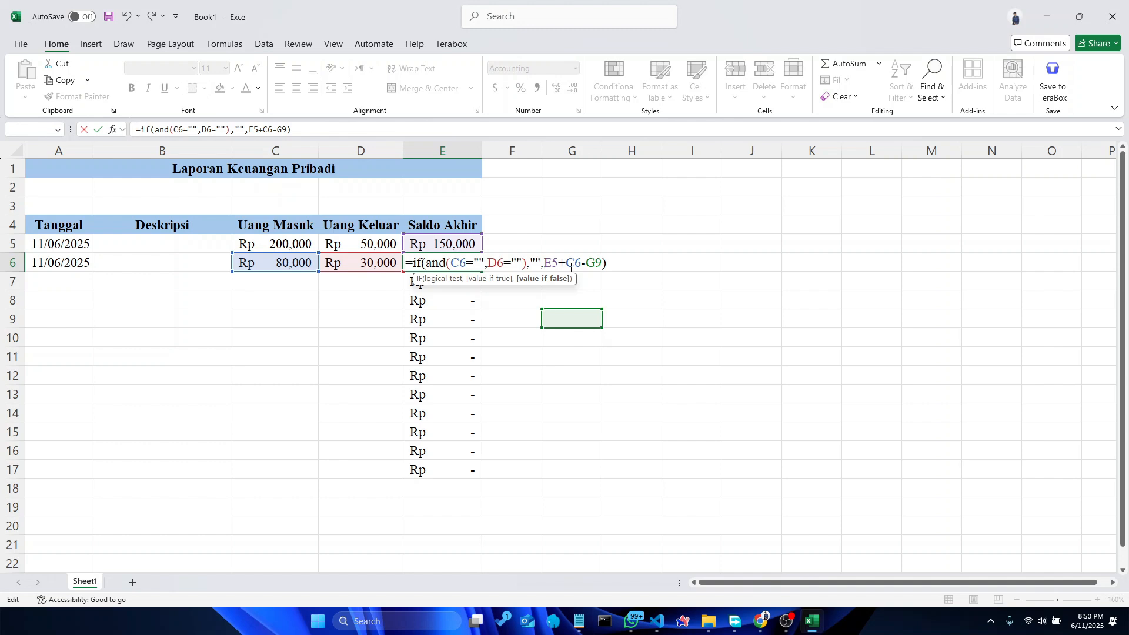
# Commit the IF formula in E6 and review its value_if_true and value_if_false arguments
pyautogui.press('Return')
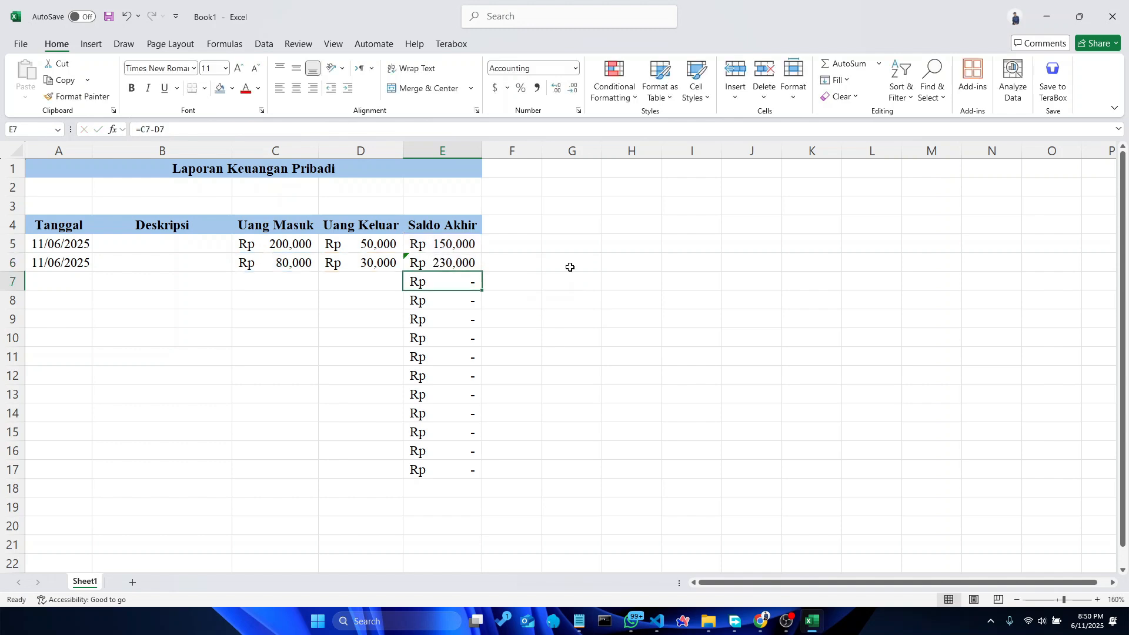
pyautogui.click(448, 260)
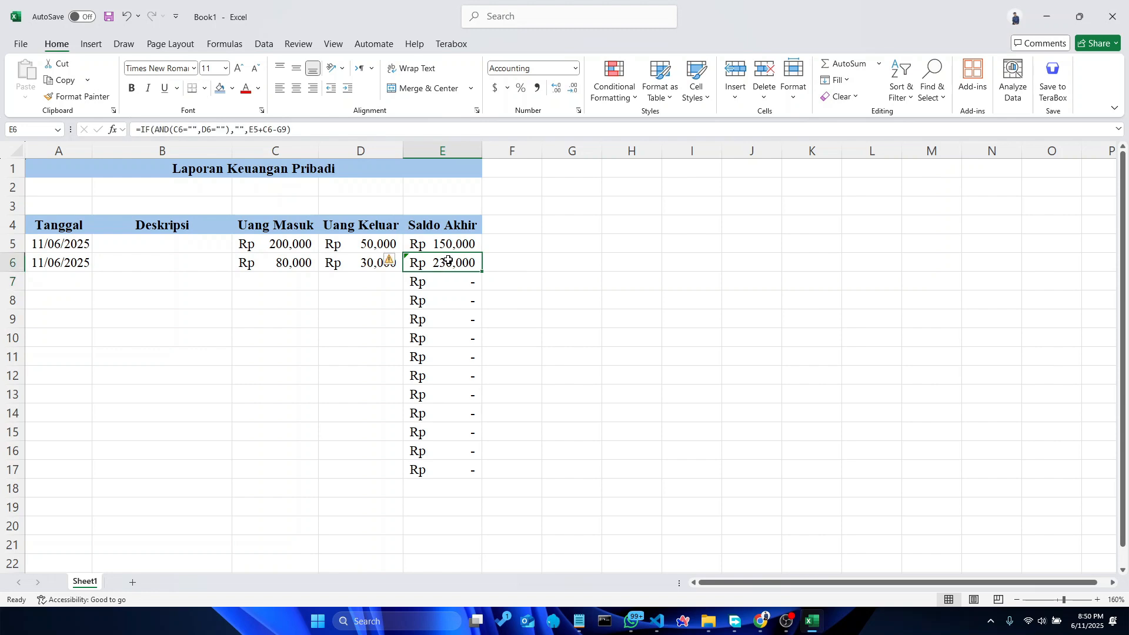
pyautogui.doubleClick(449, 260)
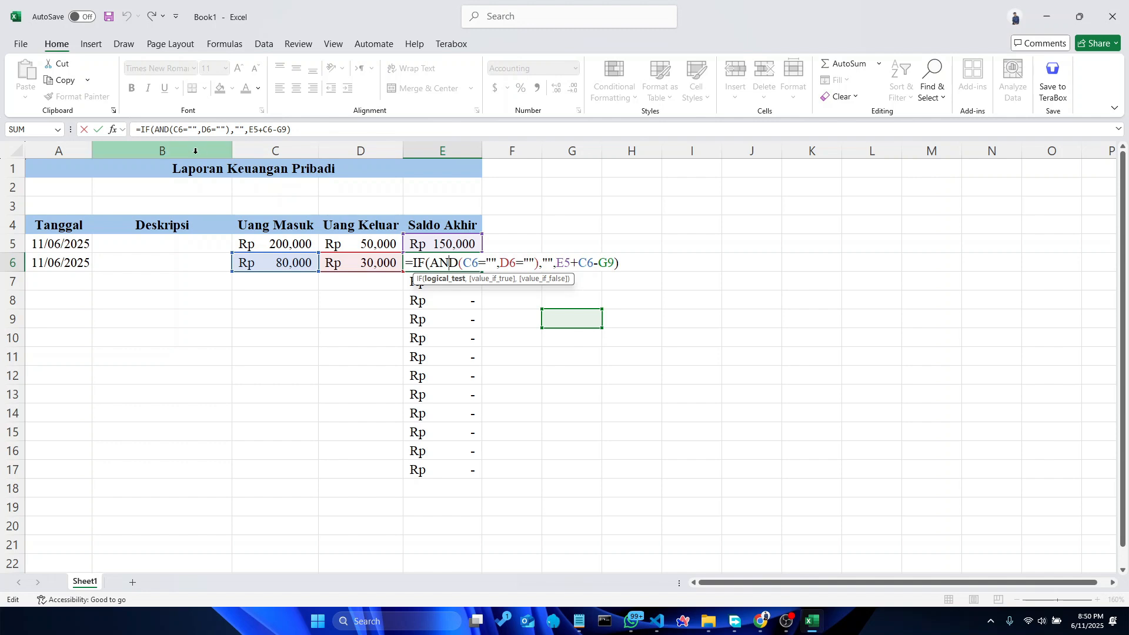
pyautogui.click(488, 282)
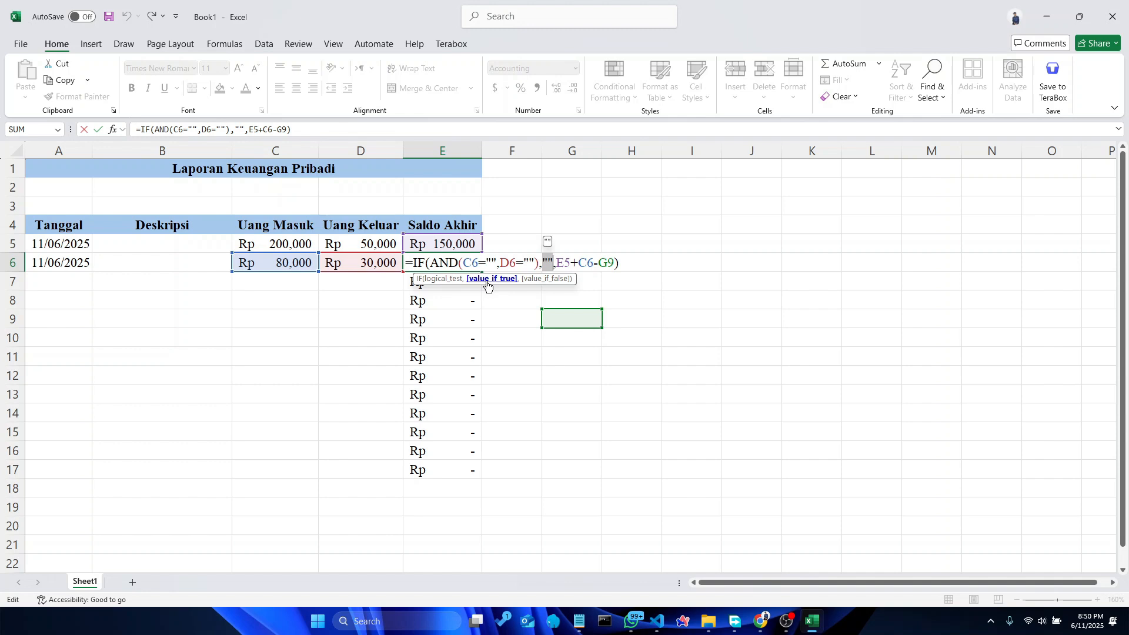
pyautogui.click(540, 280)
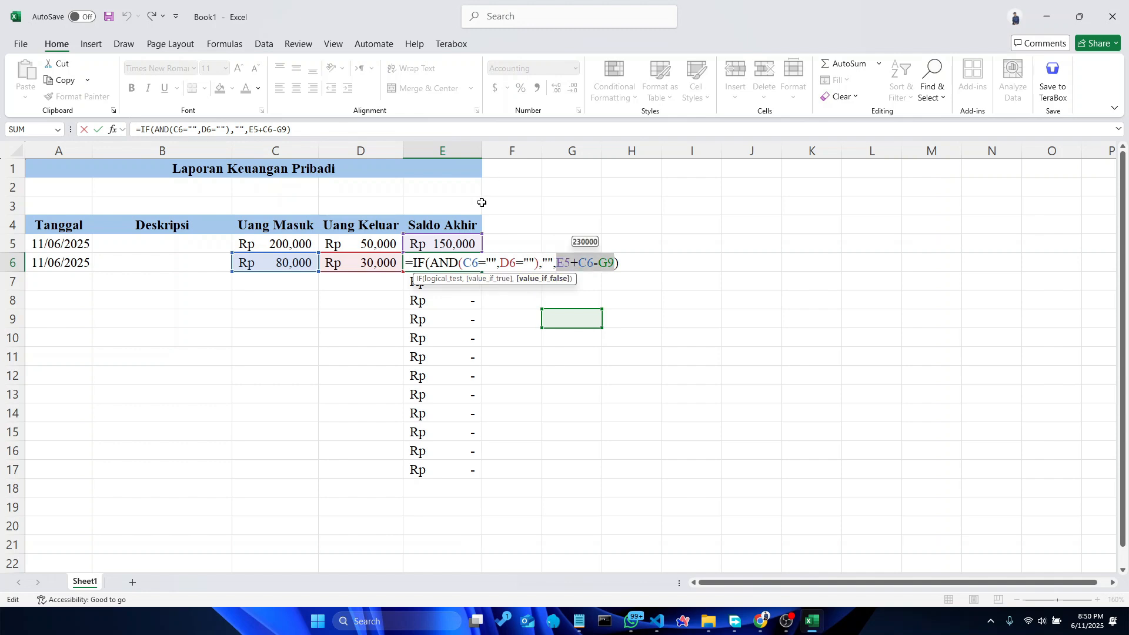
pyautogui.press('Return')
# Fill the E6 balance formula down through E17
pyautogui.click(456, 258)
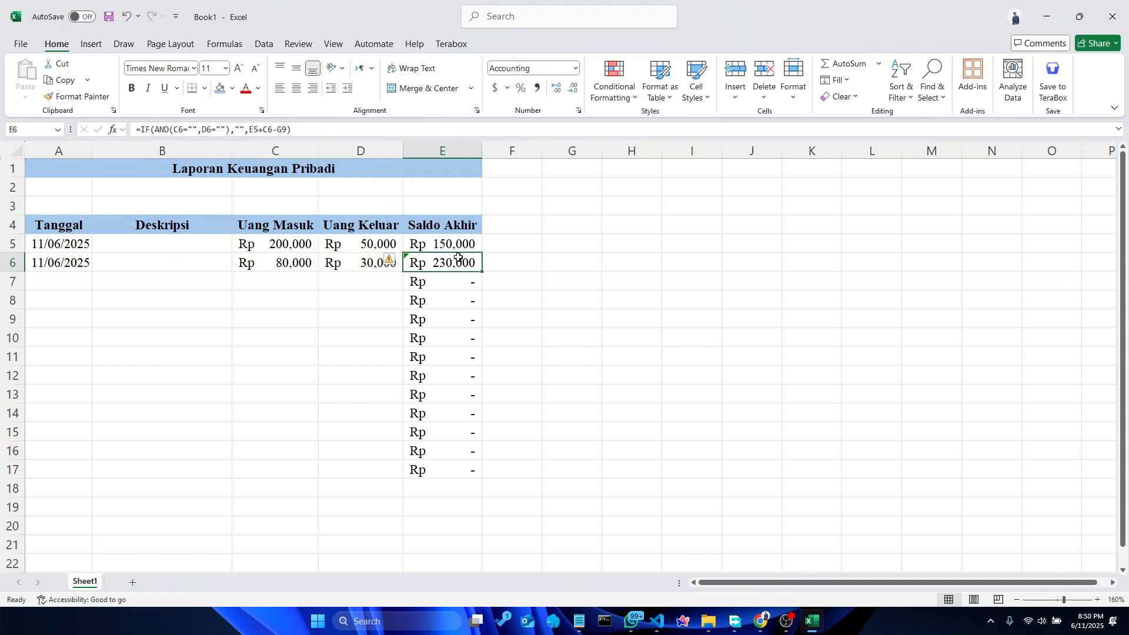
pyautogui.moveTo(484, 295); pyautogui.dragTo(481, 475)
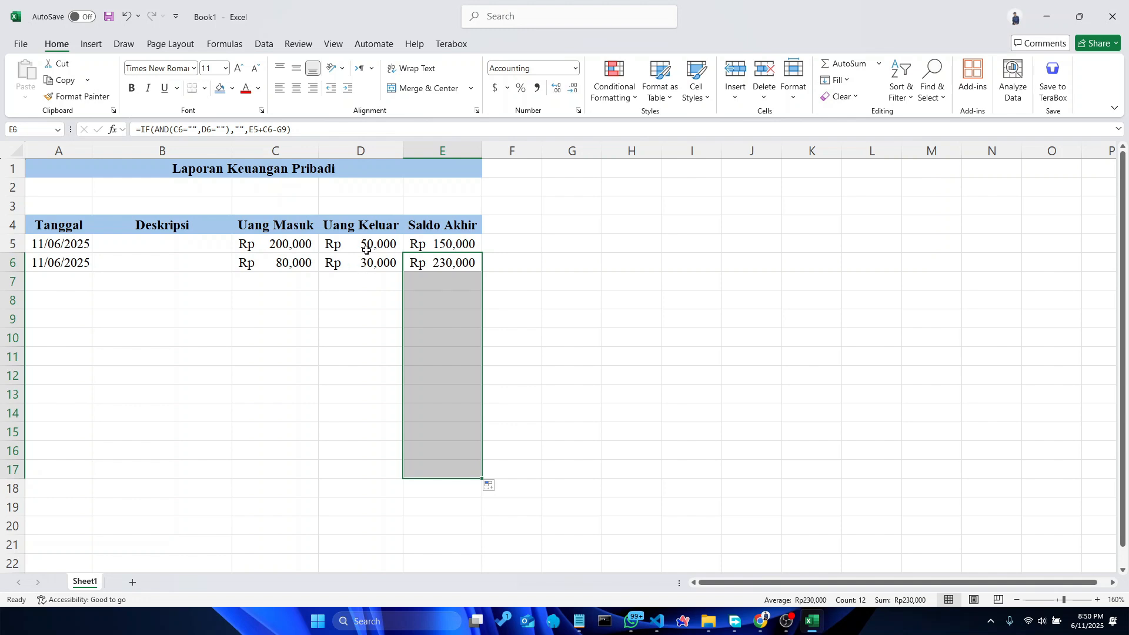
# Replace the subtracted G9 reference with D6 in the E6 formula and commit it
pyautogui.click(441, 264)
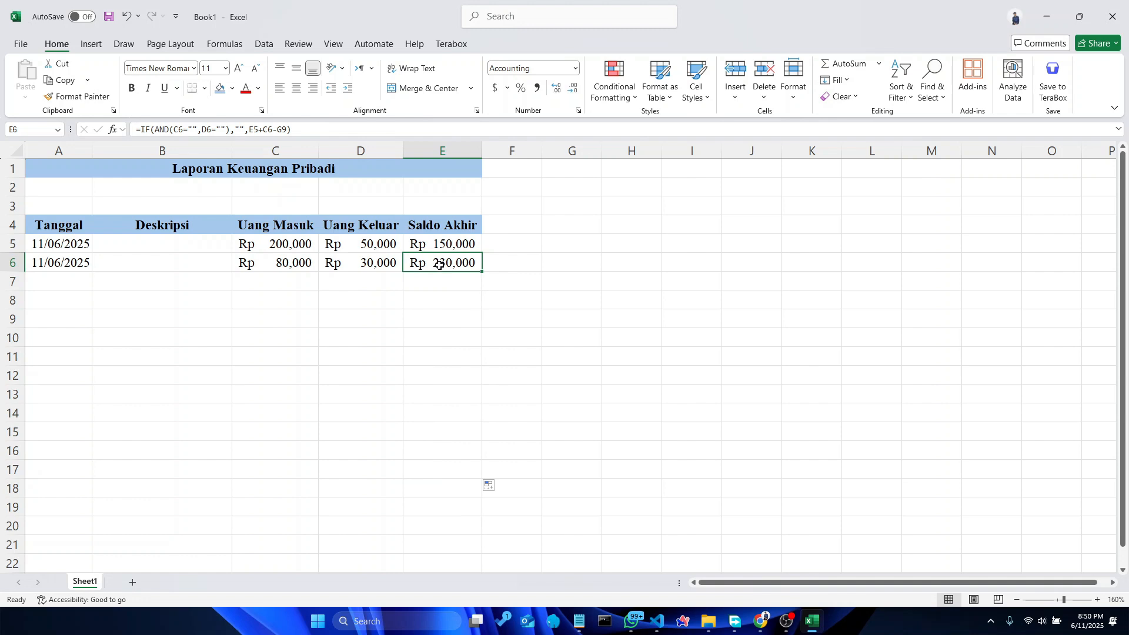
pyautogui.doubleClick(441, 264)
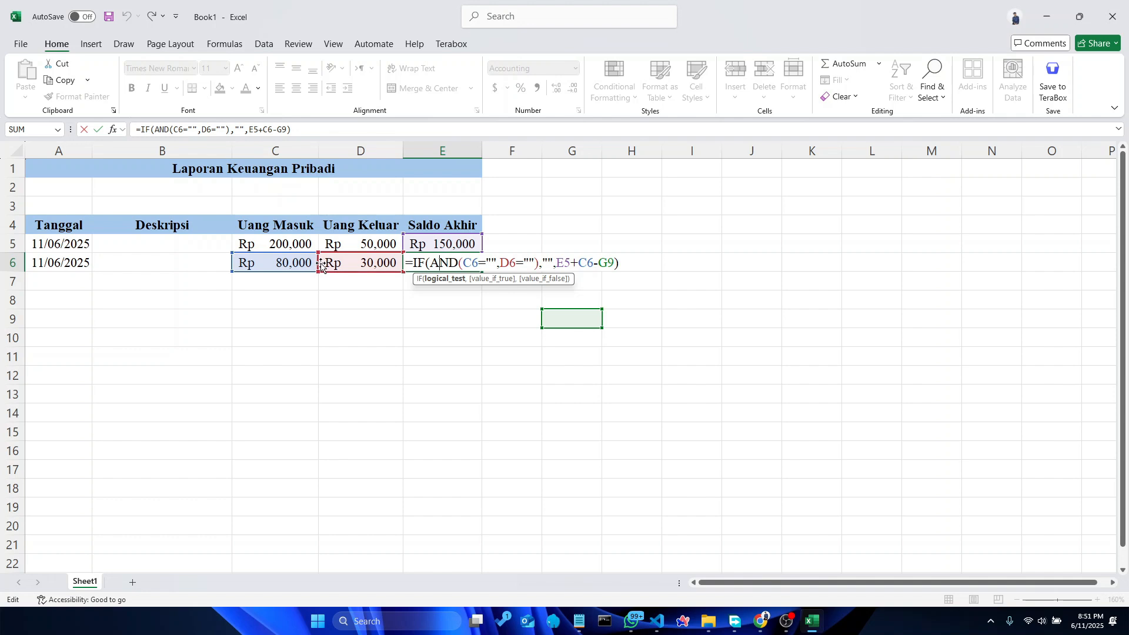
pyautogui.click(573, 263)
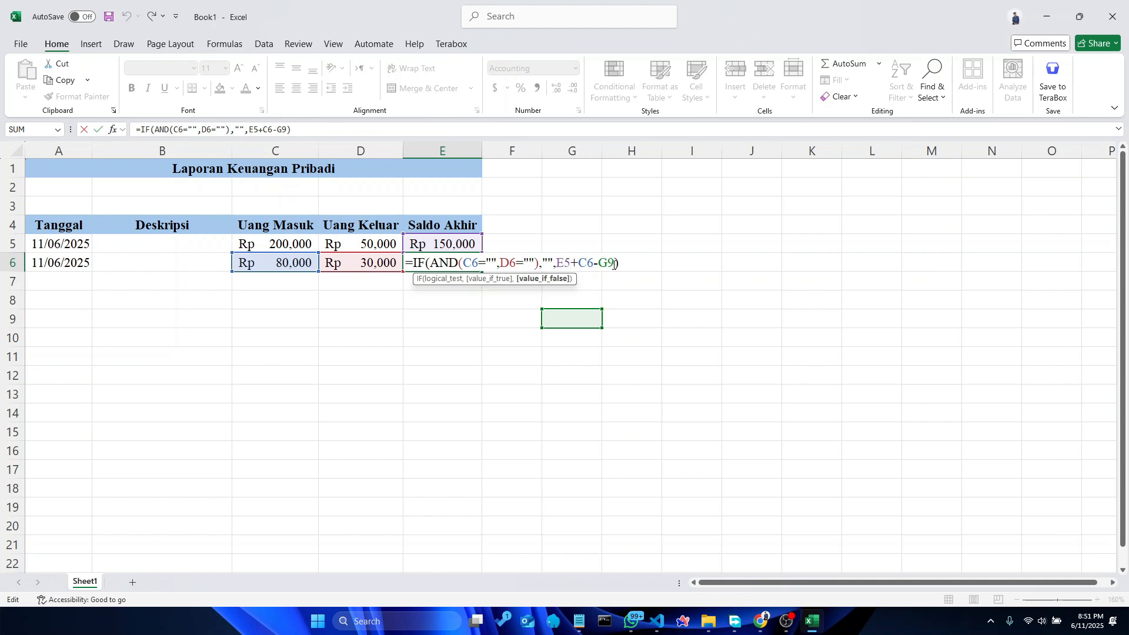
pyautogui.press('BackSpace')
pyautogui.press('BackSpace')
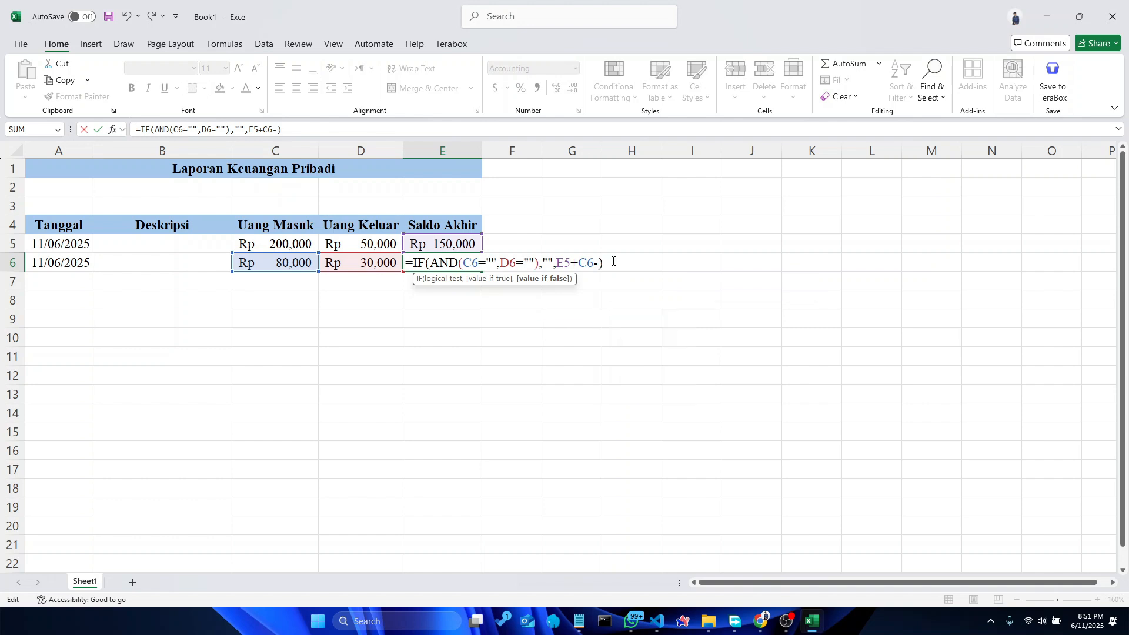
pyautogui.click(383, 264)
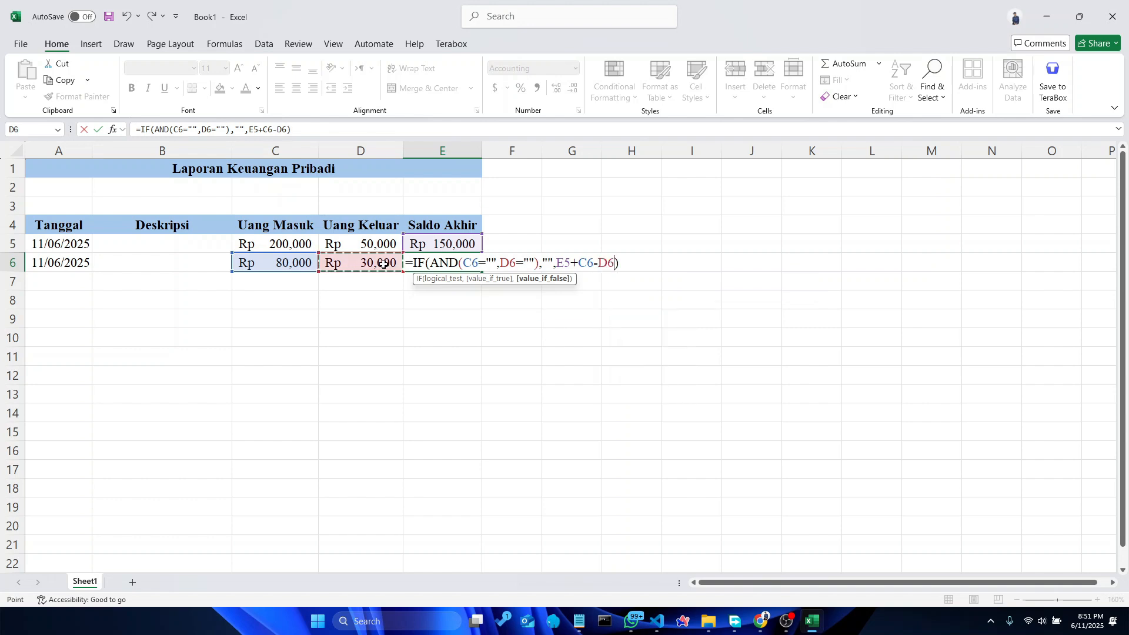
pyautogui.press('Return')
# Retype the row number 6 in the subtracted D6 reference of the E6 formula
pyautogui.click(463, 263)
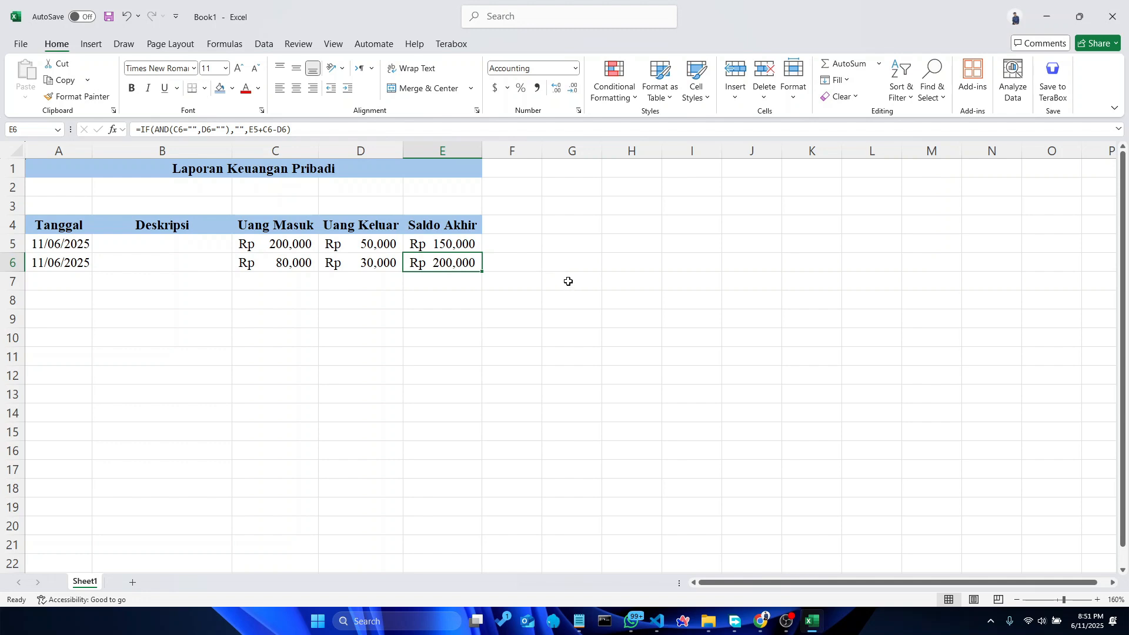
pyautogui.doubleClick(464, 264)
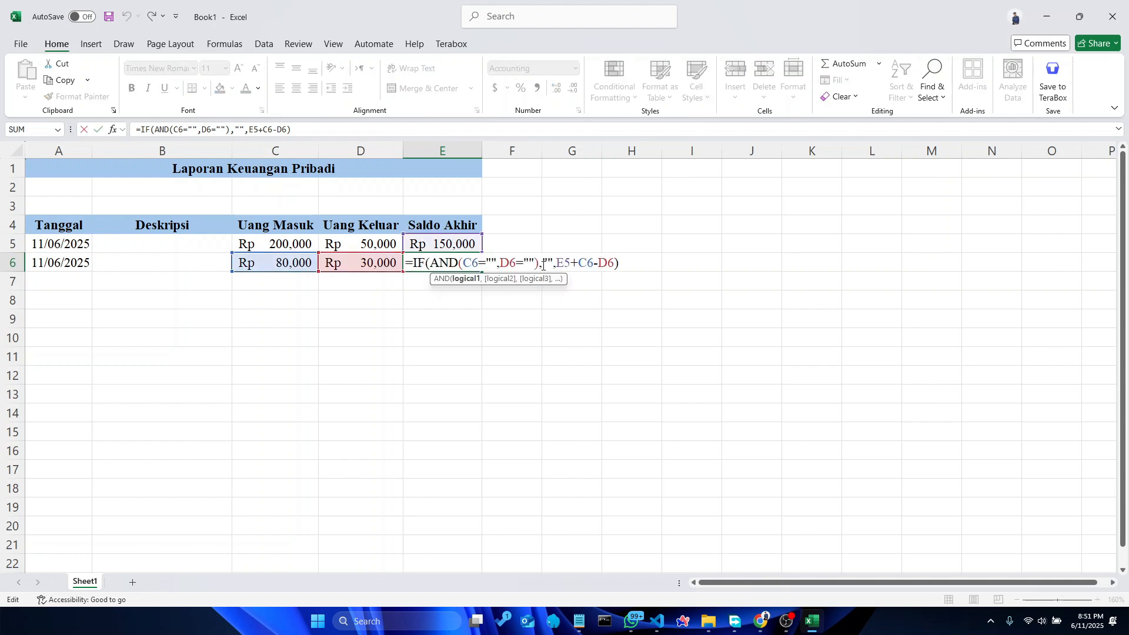
pyautogui.click(607, 263)
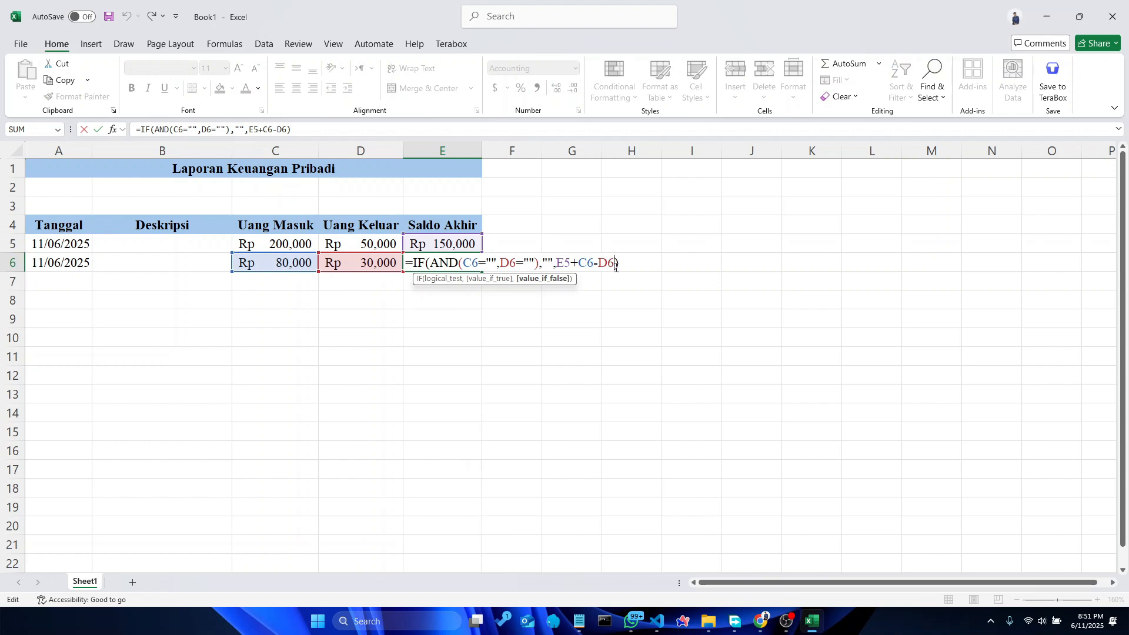
pyautogui.press('Delete')
pyautogui.write('^')
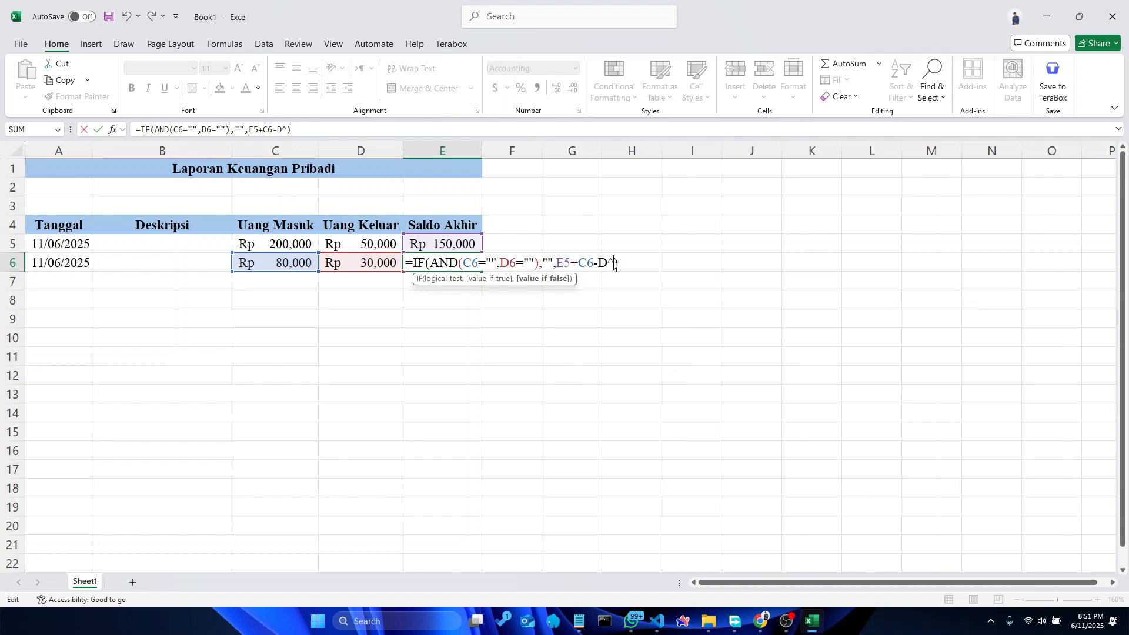
pyautogui.press('BackSpace')
pyautogui.write('6')
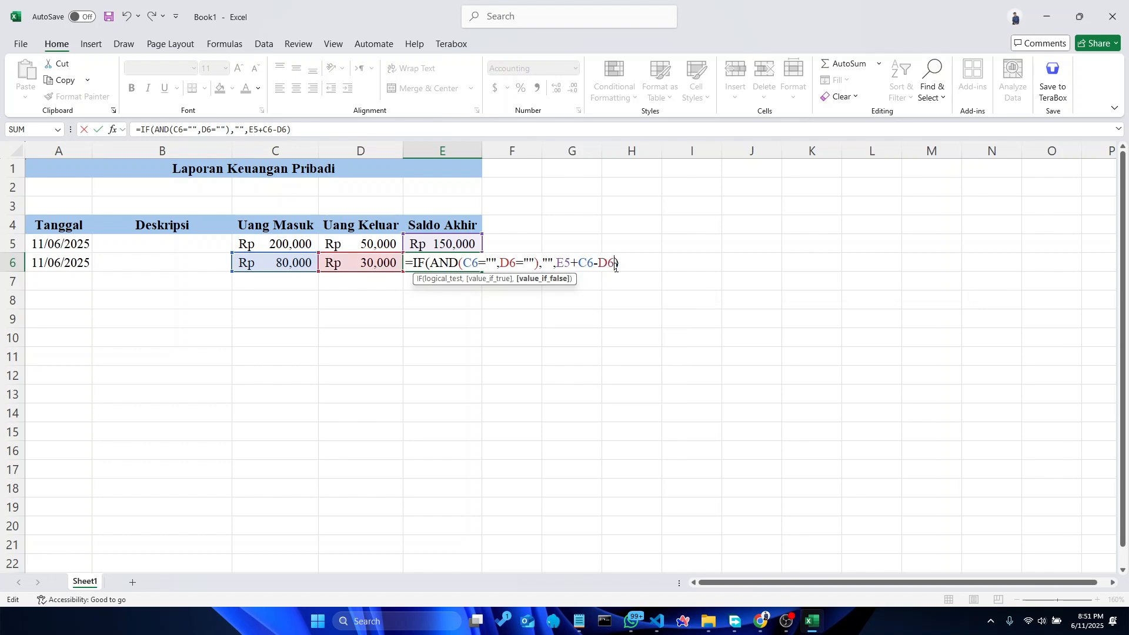
# Delete the subtracted reference in the E6 formula, pick cell D6 for it again and commit the formula
pyautogui.press('BackSpace')
pyautogui.press('BackSpace')
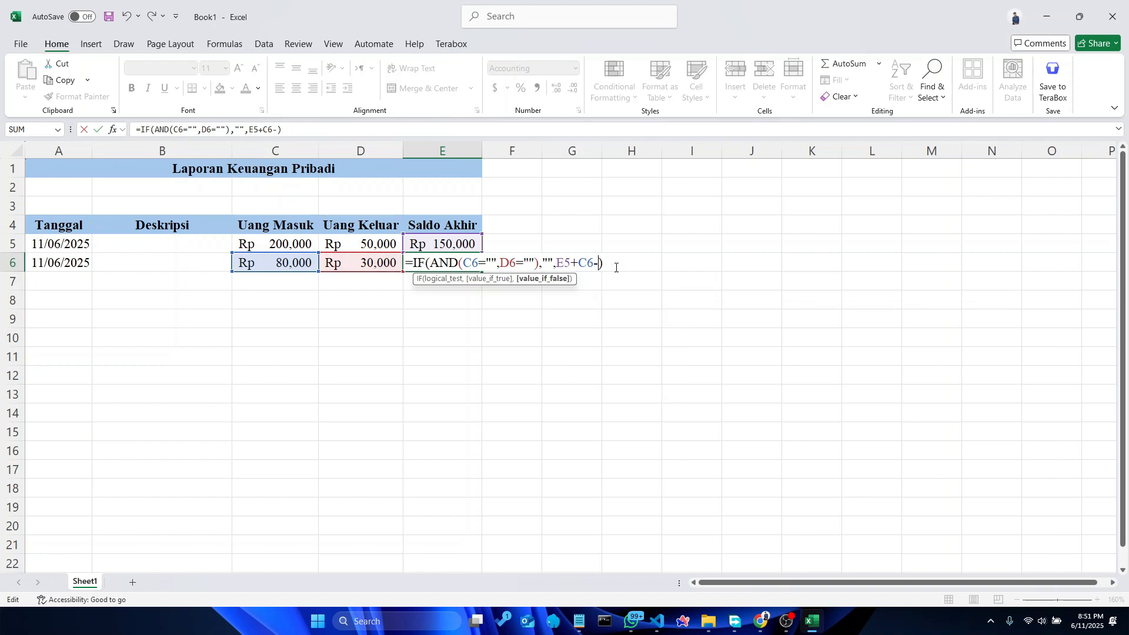
pyautogui.click(379, 263)
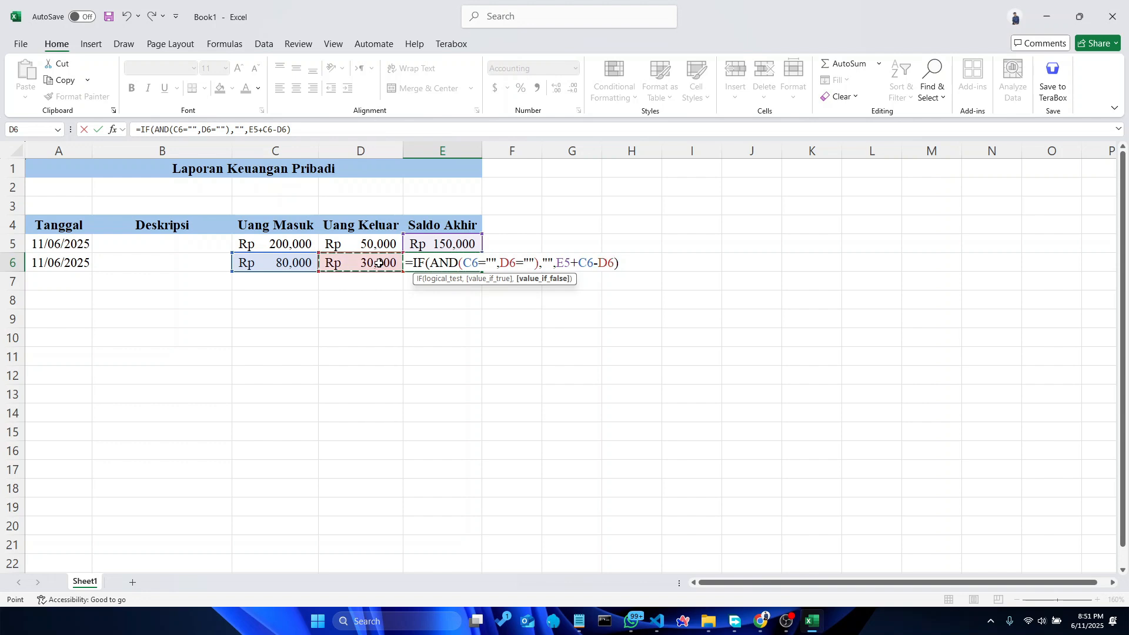
pyautogui.press('Right')
pyautogui.press('Right')
pyautogui.press('Right')
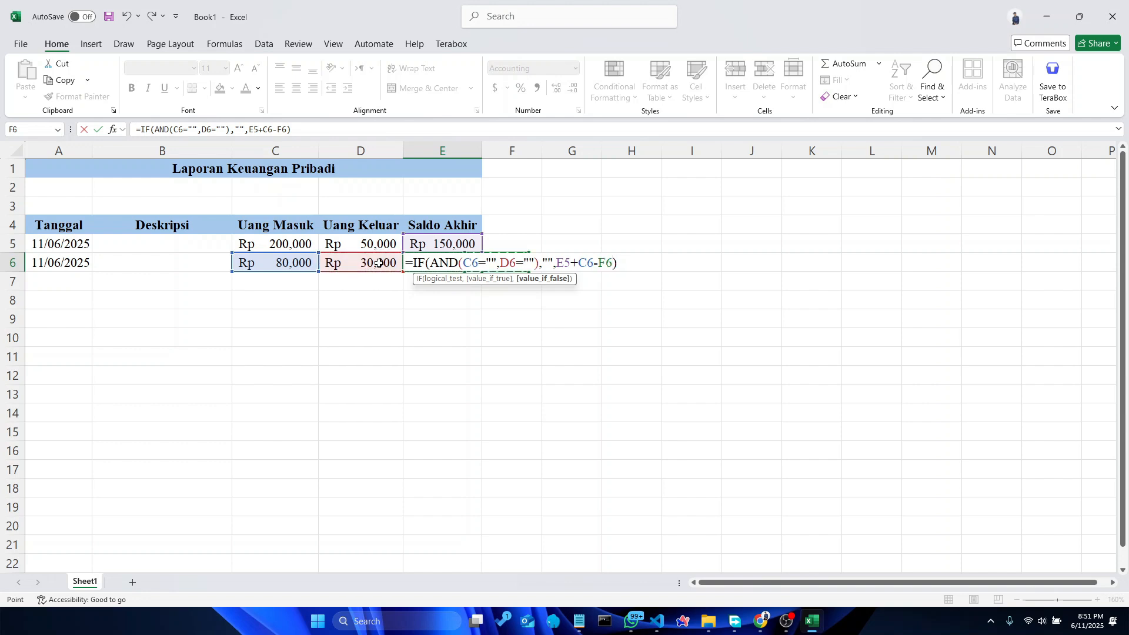
pyautogui.press('Left')
pyautogui.press('Left')
pyautogui.press('Left')
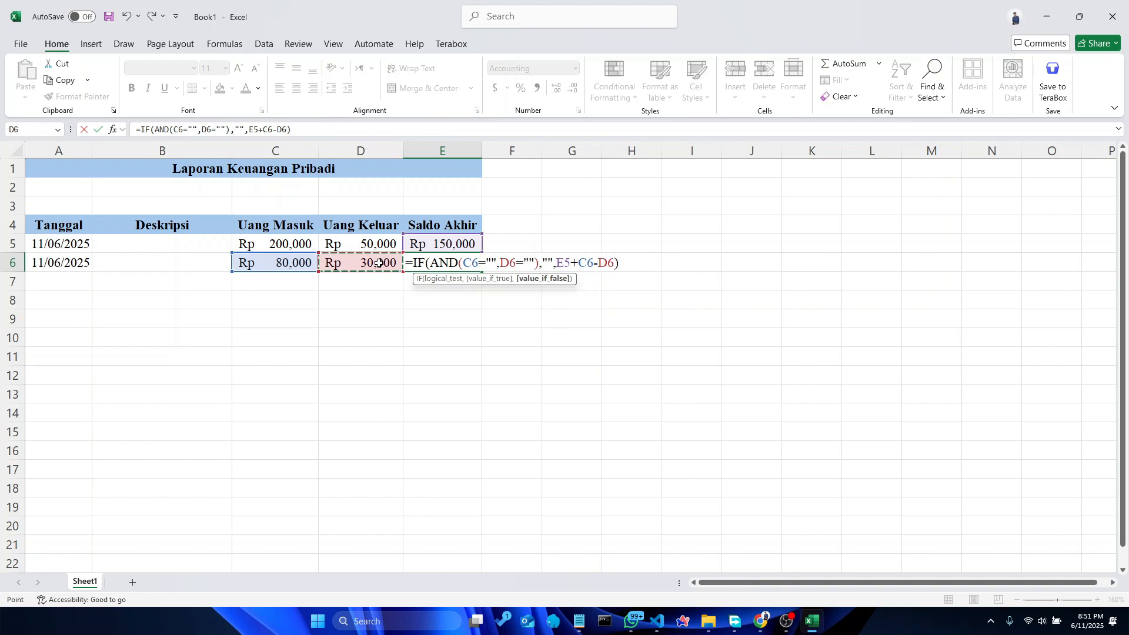
pyautogui.press('Return')
pyautogui.press('Up')
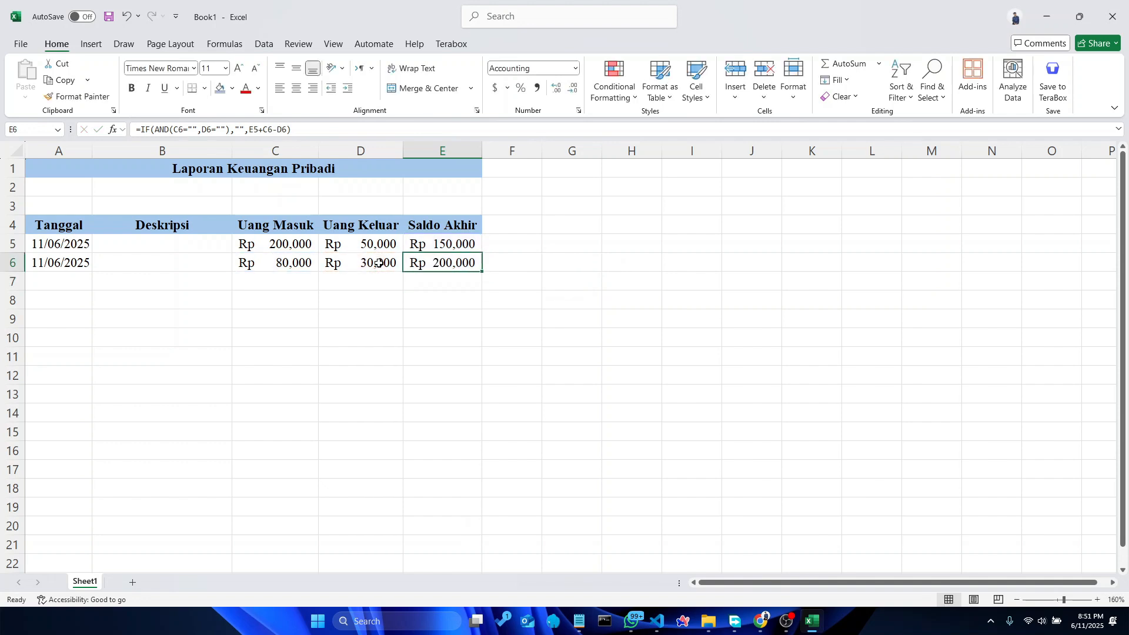
# Fill the corrected E6 formula down the Saldo Akhir column and check the copy in E12
pyautogui.click(471, 278)
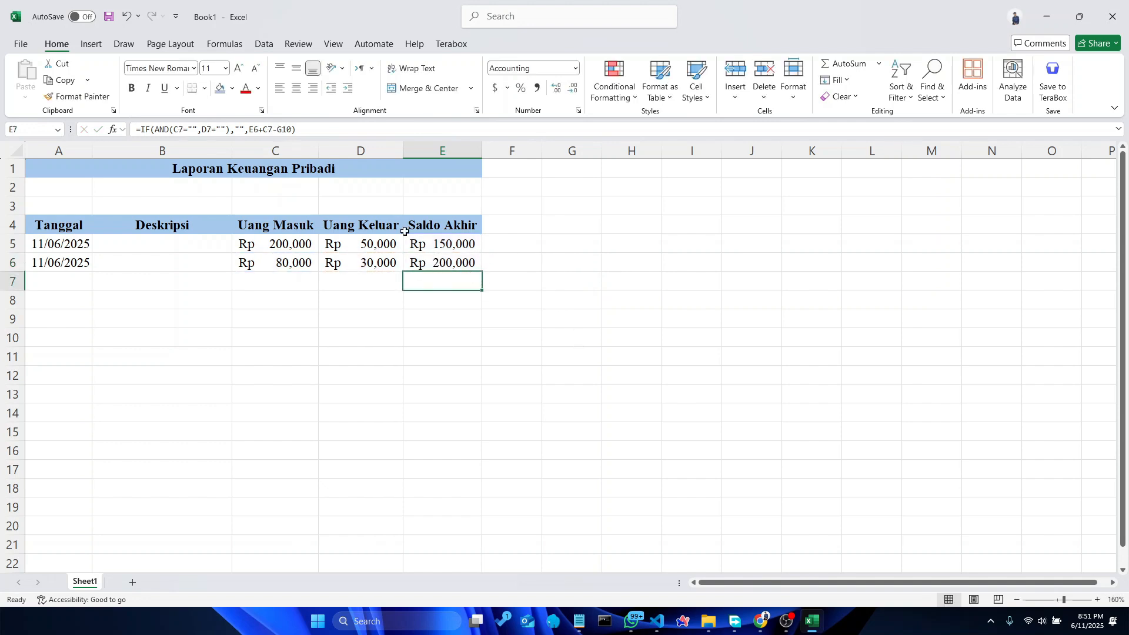
pyautogui.click(445, 265)
pyautogui.moveTo(482, 271); pyautogui.dragTo(477, 535)
pyautogui.scroll(10, 496, 507)
pyautogui.click(441, 374)
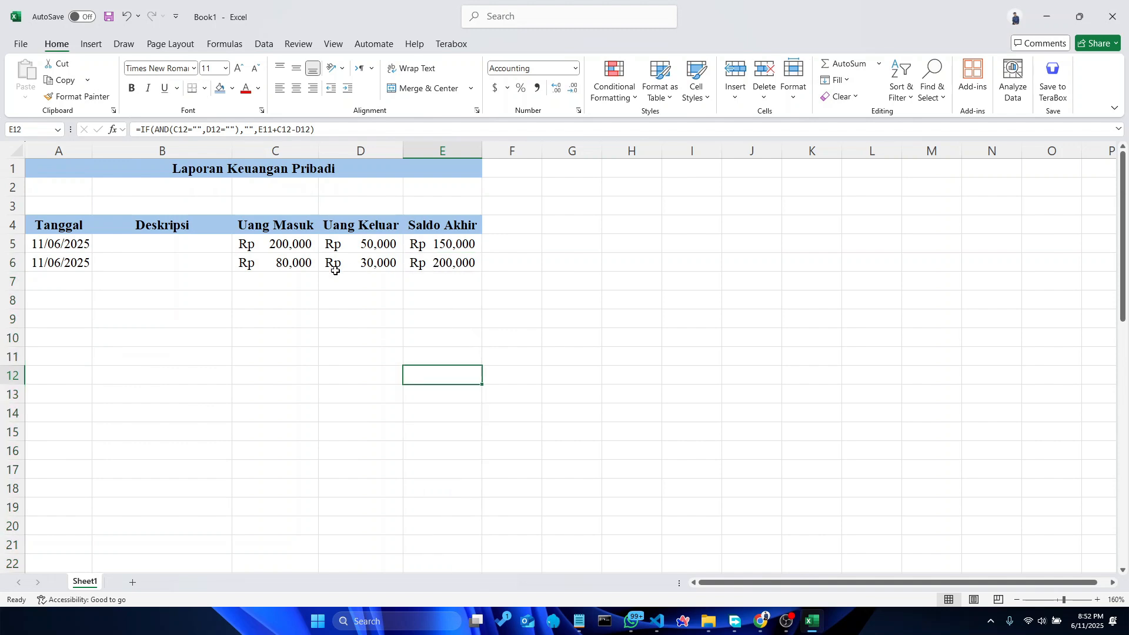
# Add a transaction in row 7 with the date 12 jun and 50000 as Uang Keluar, leaving Deskripsi and Uang Masuk empty
pyautogui.click(67, 277)
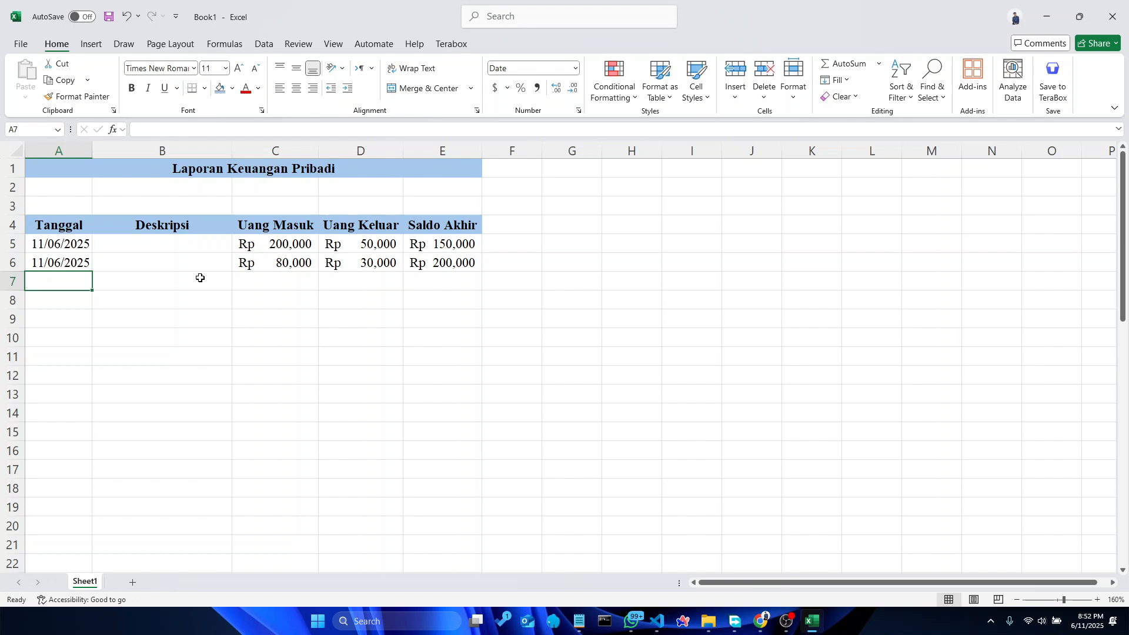
pyautogui.write('12 jun')
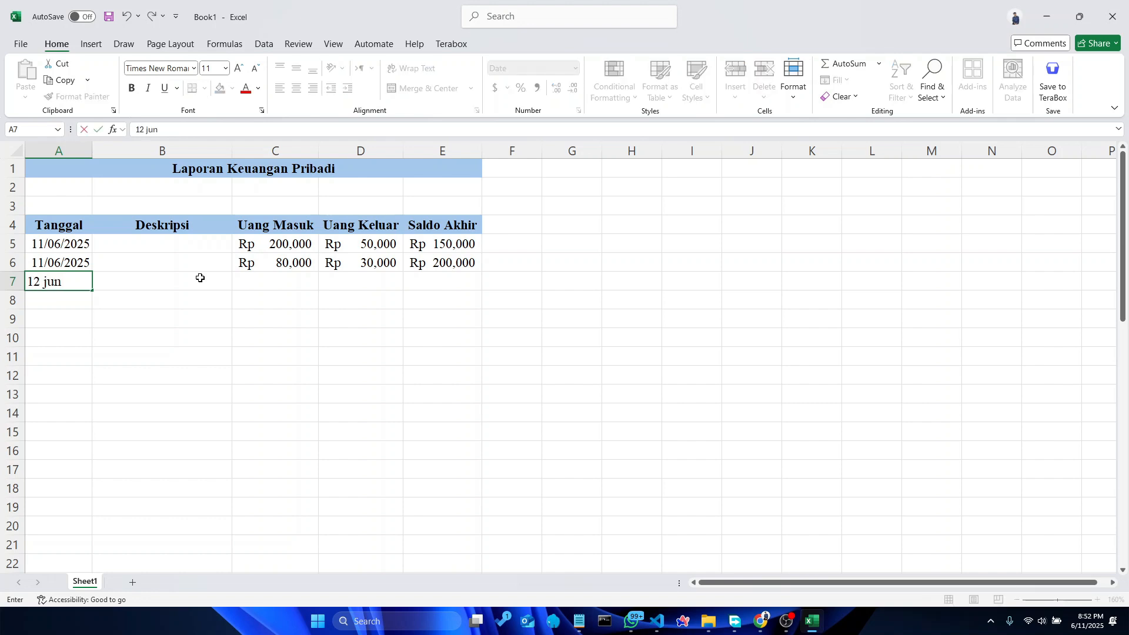
pyautogui.press('Tab')
pyautogui.press('Tab')
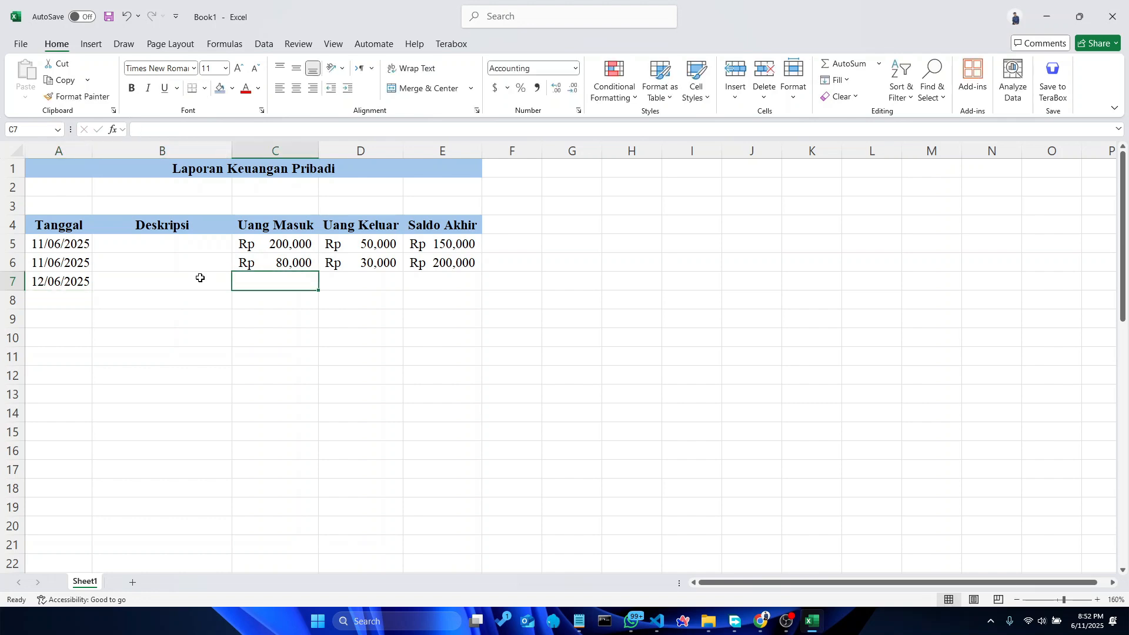
pyautogui.press('Tab')
pyautogui.write('50000')
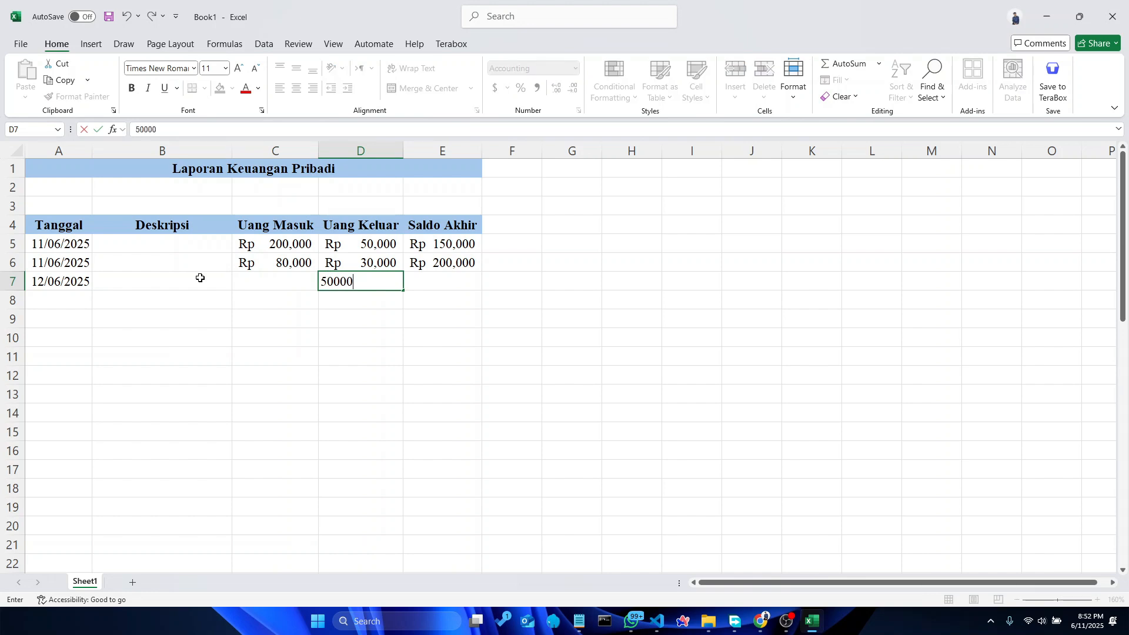
pyautogui.press('Tab')
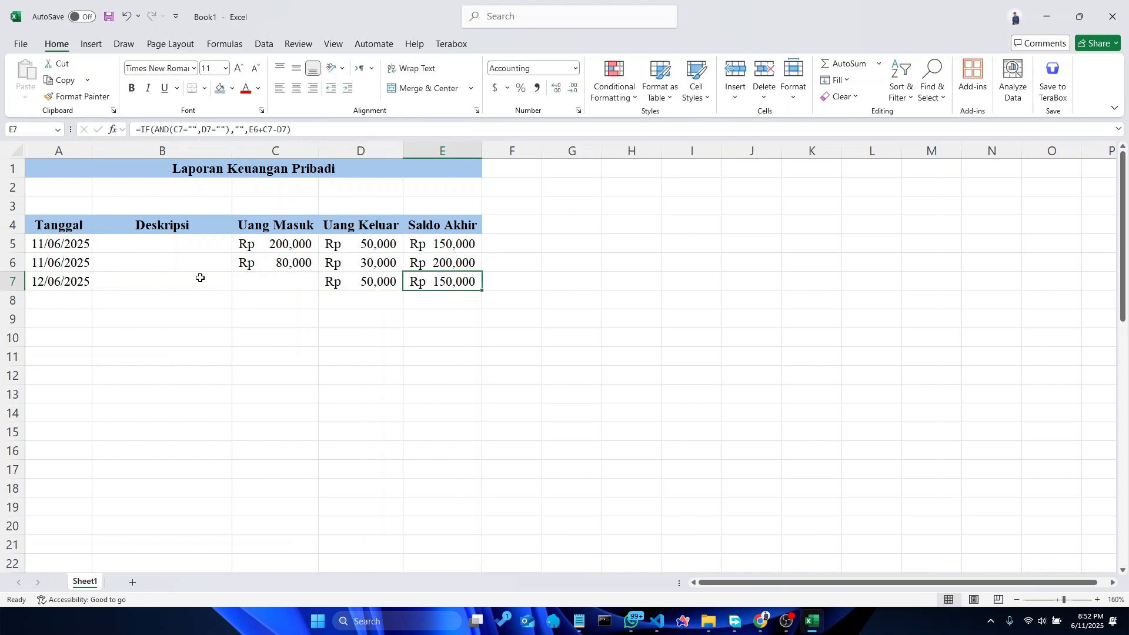
# Enter the label "Total Uang Msuk" in H5, outside the transaction table
pyautogui.press('Right')
pyautogui.press('Right')
pyautogui.press('Up')
pyautogui.press('Up')
pyautogui.press('Up')
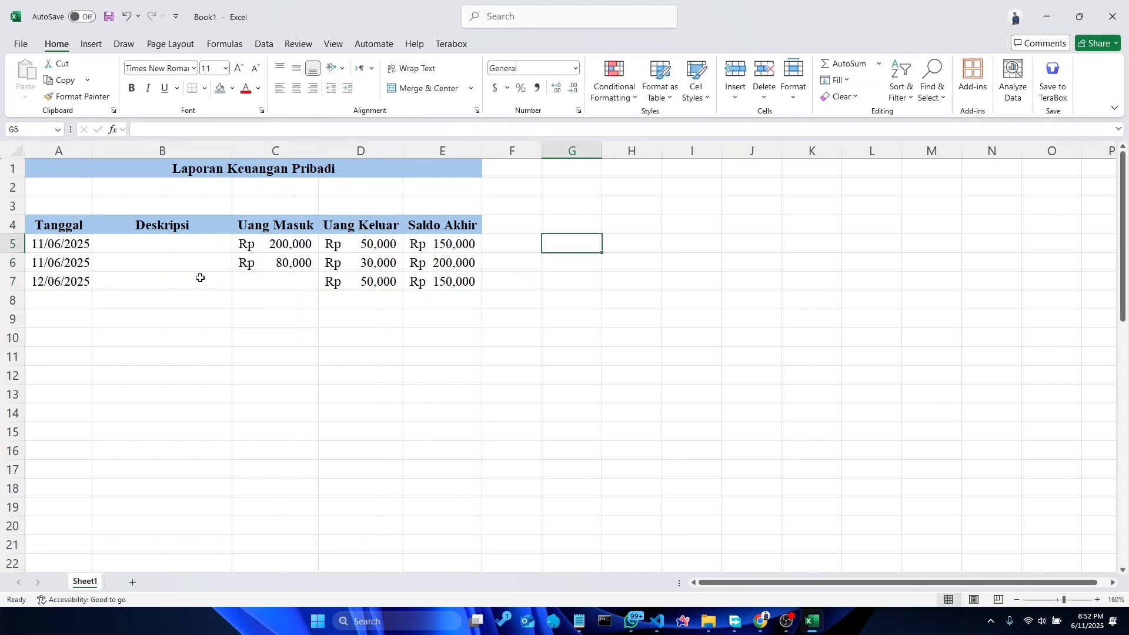
pyautogui.press('Down')
pyautogui.press('Right')
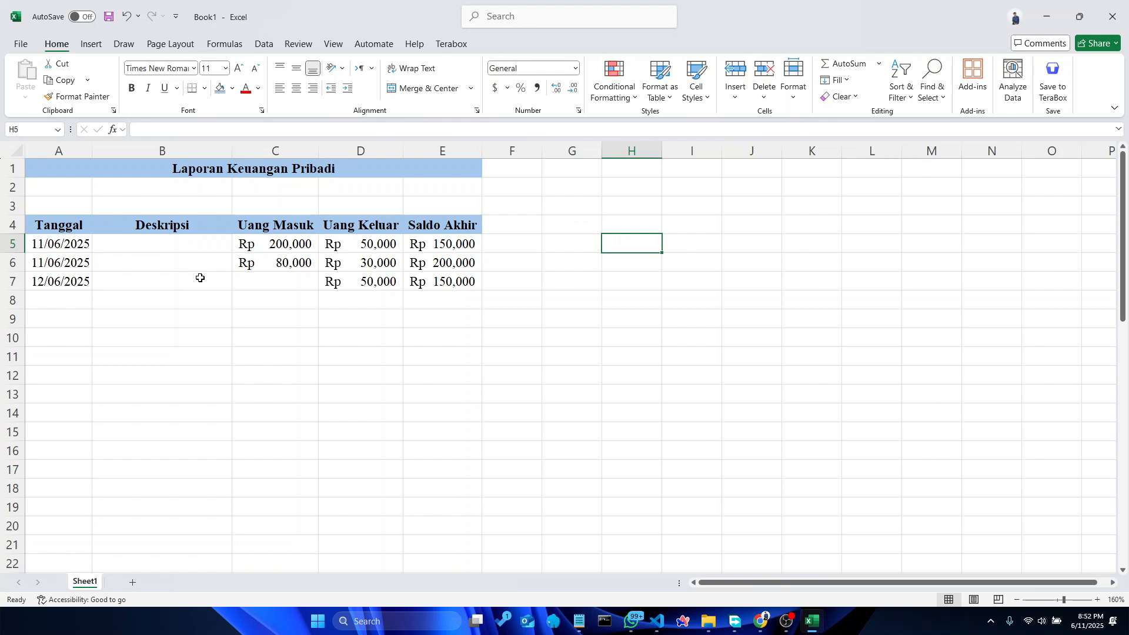
pyautogui.press('Right')
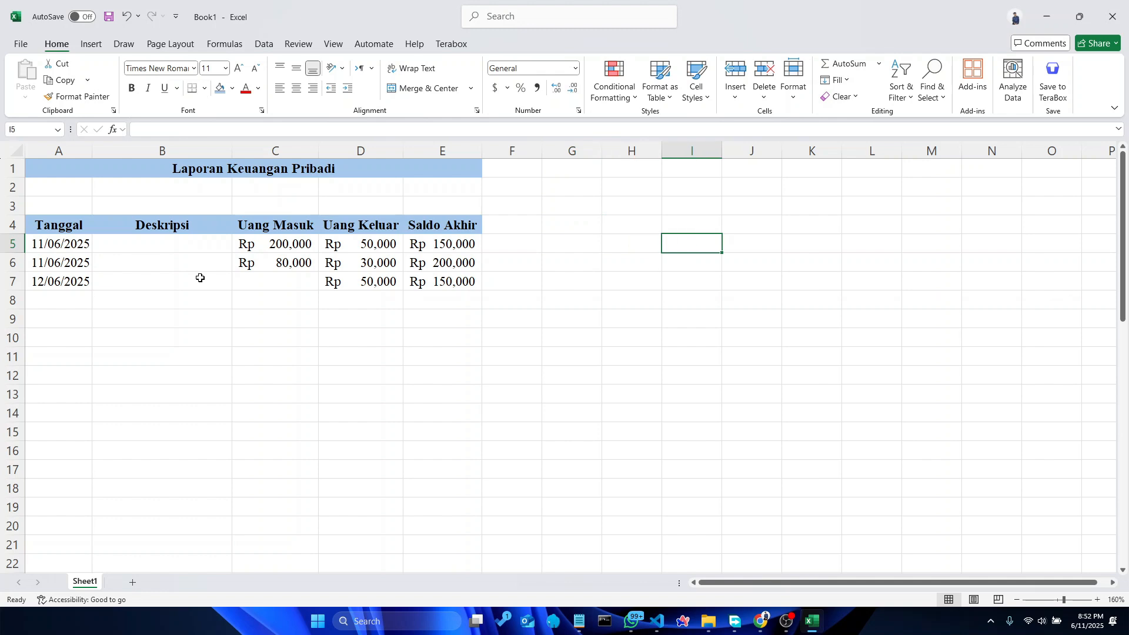
pyautogui.press('Left')
pyautogui.write('T')
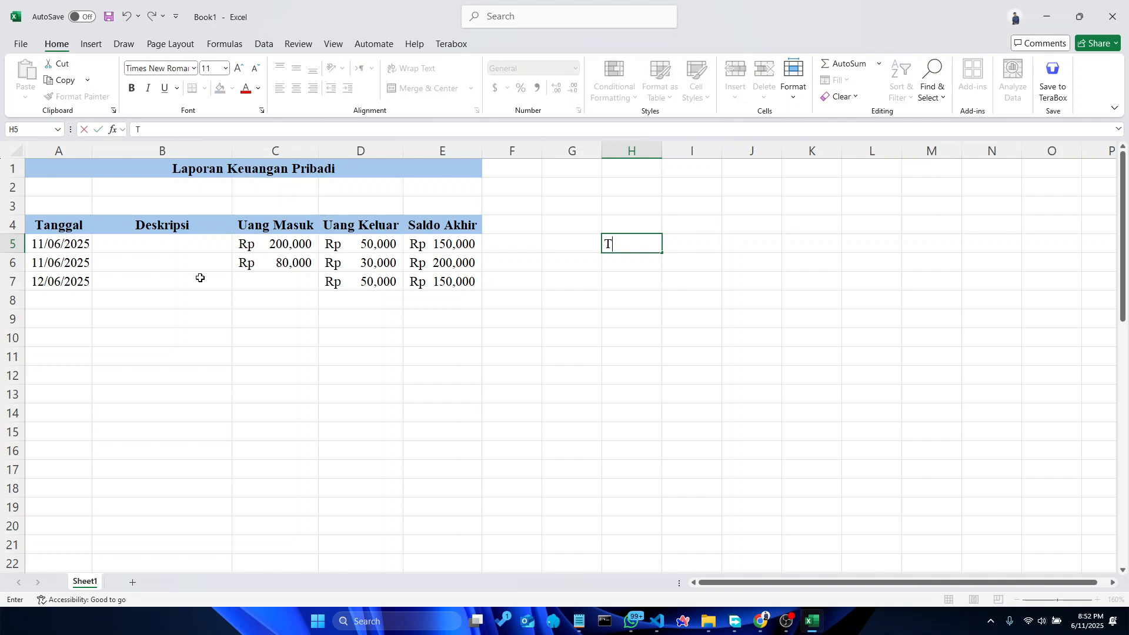
pyautogui.write('otal Uang Msuk')
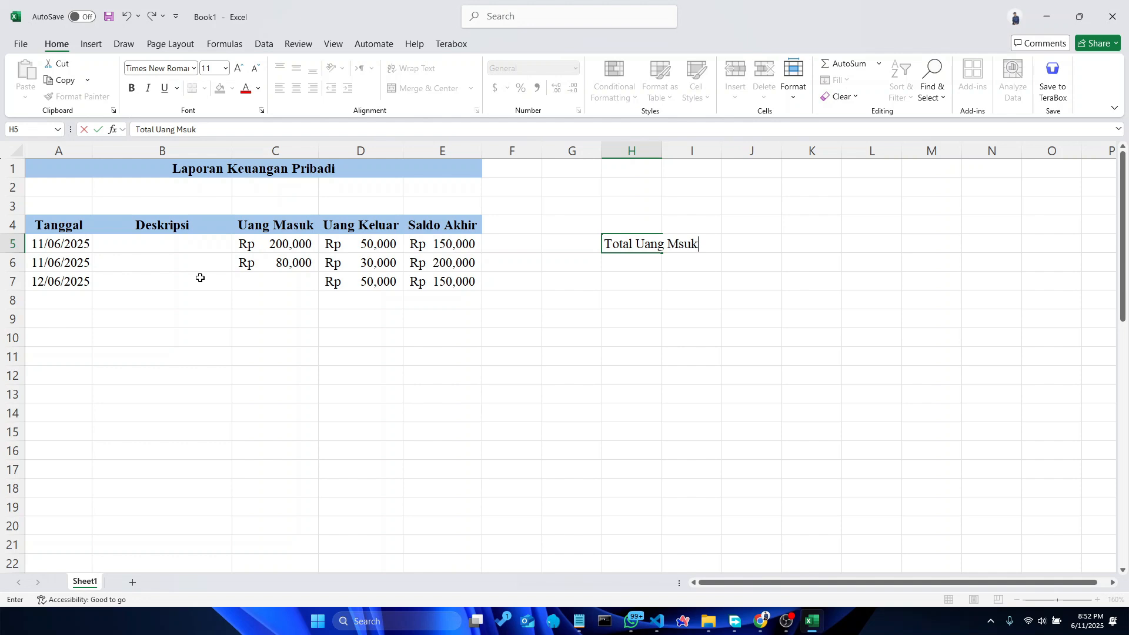
pyautogui.press('Left')
pyautogui.press('Left')
pyautogui.press('Right')
pyautogui.press('Right')
pyautogui.press('Right')
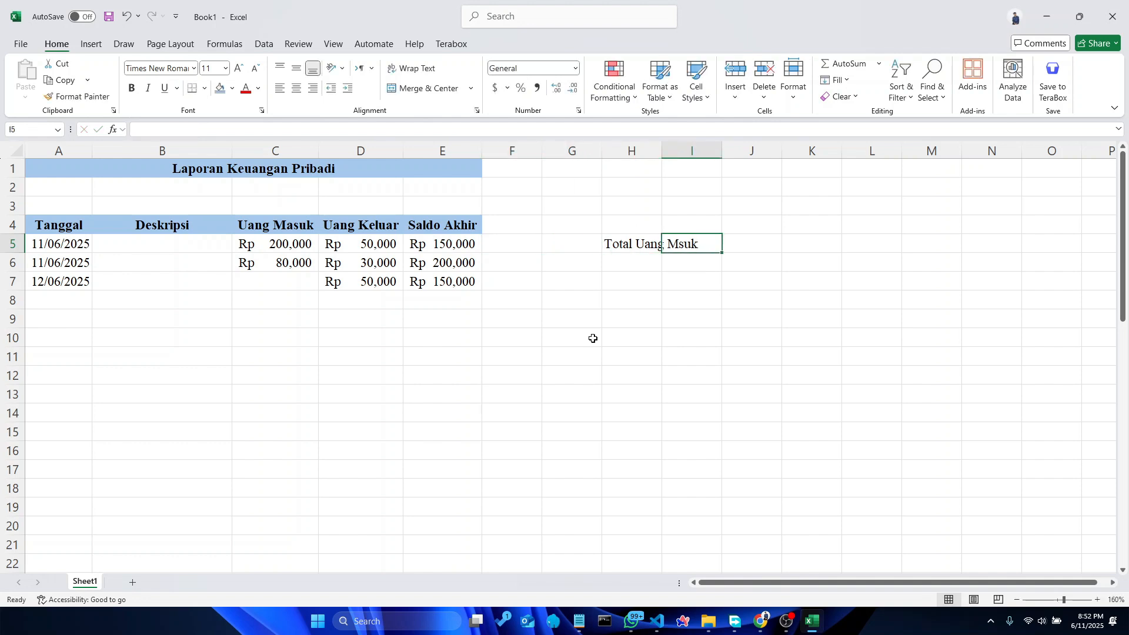
# Correct the misspelled label in H5 to read "Total Uang Masuk"
pyautogui.doubleClick(632, 243)
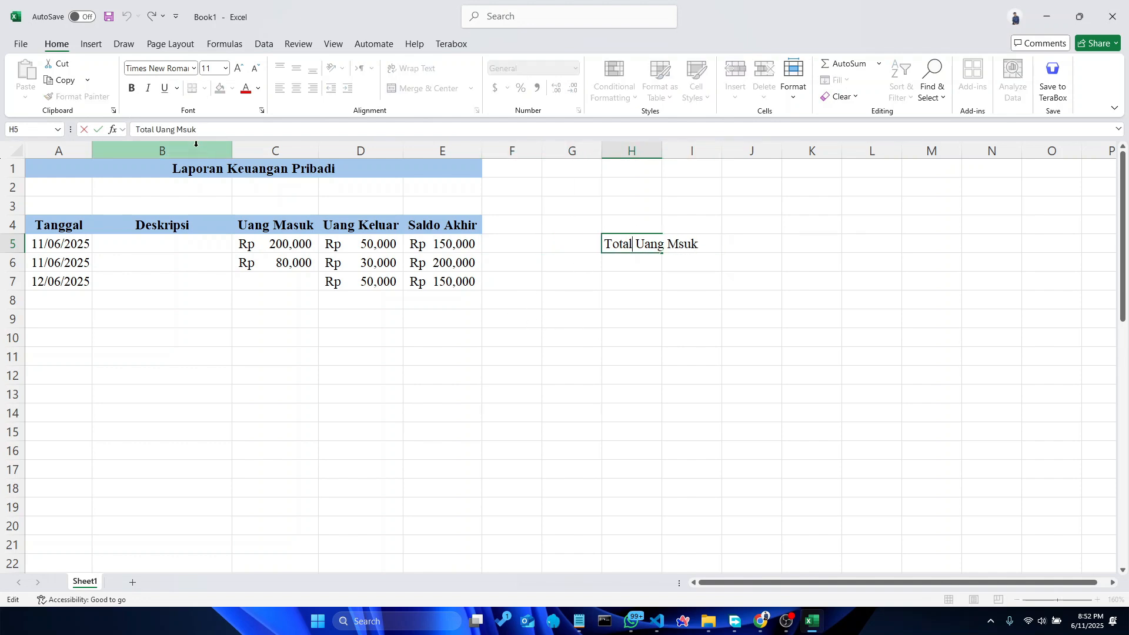
pyautogui.click(185, 129)
pyautogui.write('a')
# Enter the label "Total Uang Keluar" in H6, reusing the autocompleted text and replacing its last word
pyautogui.click(646, 260)
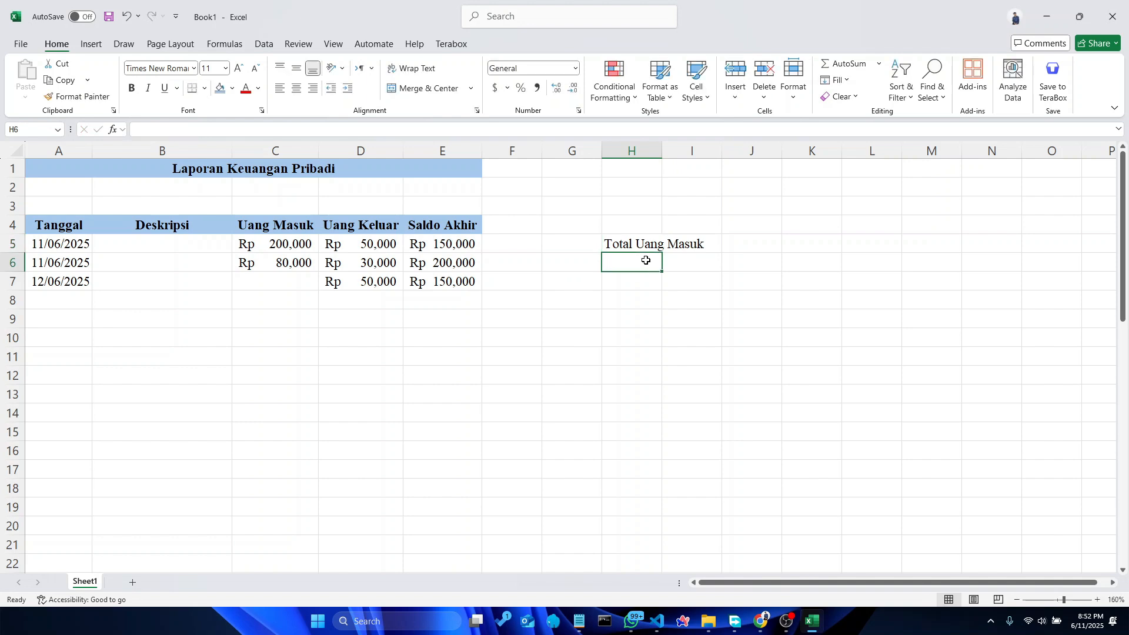
pyautogui.write('T')
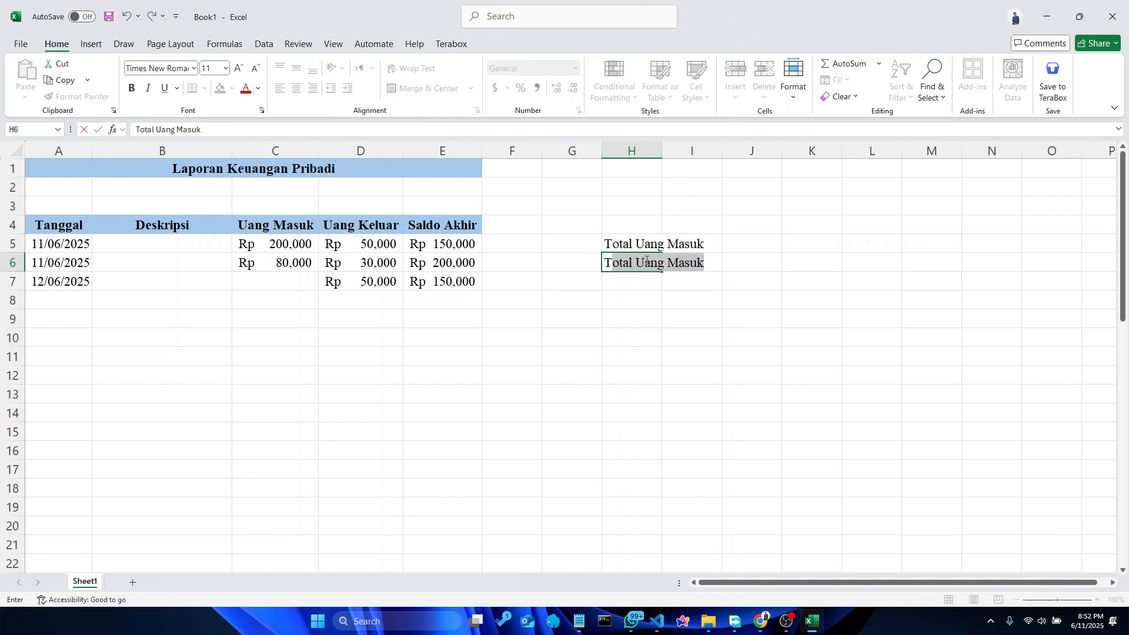
pyautogui.press('Tab')
pyautogui.click(645, 260)
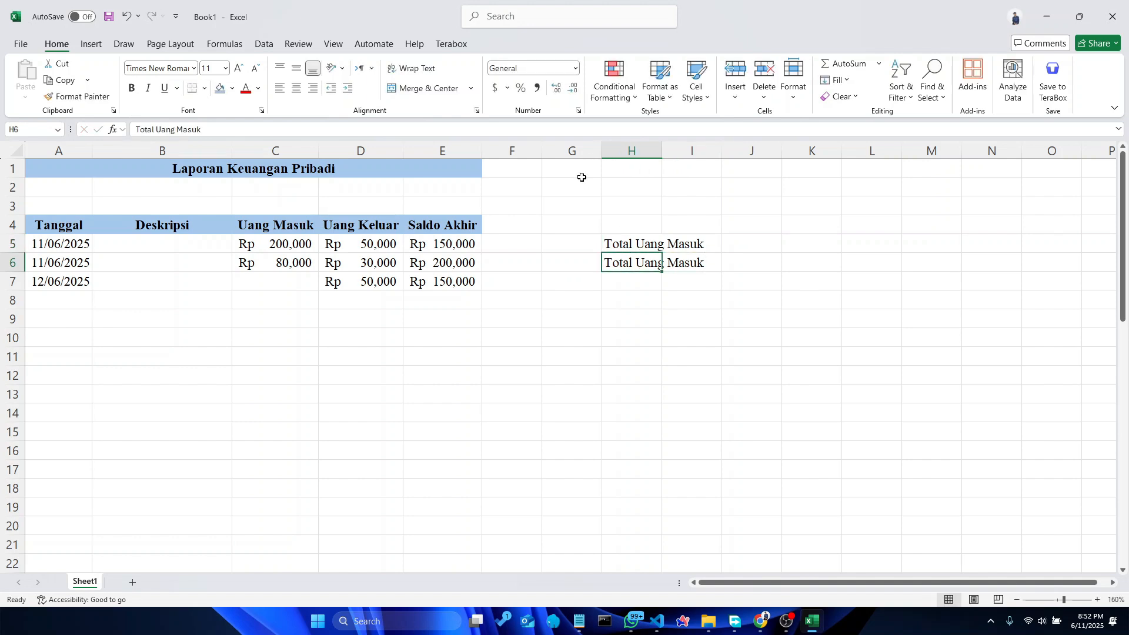
pyautogui.doubleClick(546, 132)
pyautogui.write('Keluar')
pyautogui.press('Return')
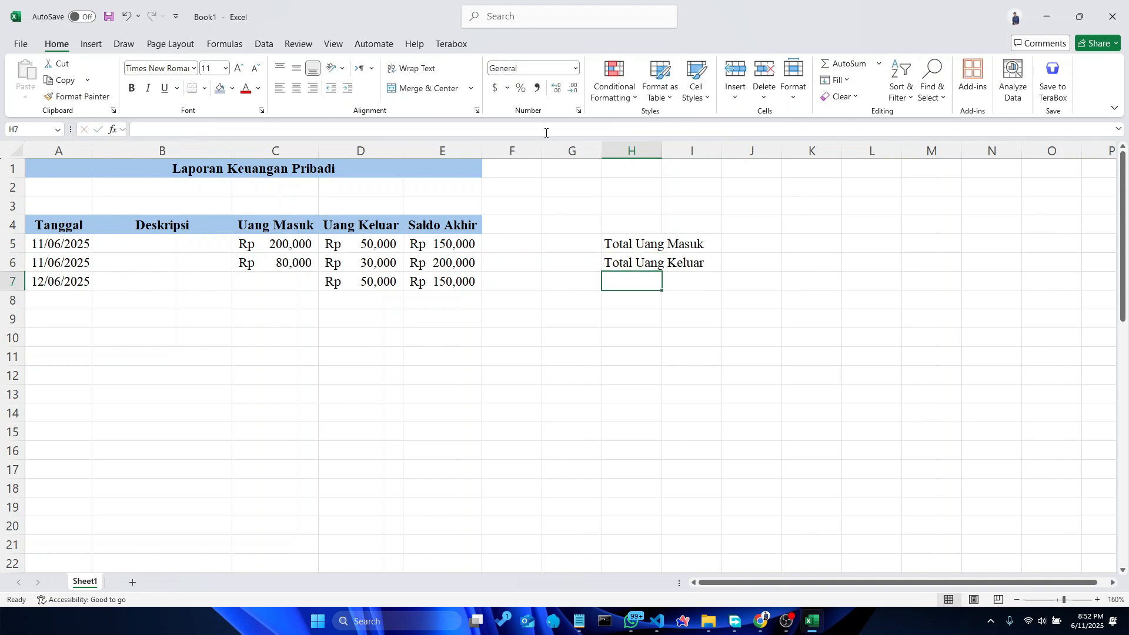
# Enter the label "Total Saldo Akhir" in H7
pyautogui.write('To')
pyautogui.write('tal Saldo Akh')
pyautogui.press('BackSpace')
pyautogui.press('BackSpace')
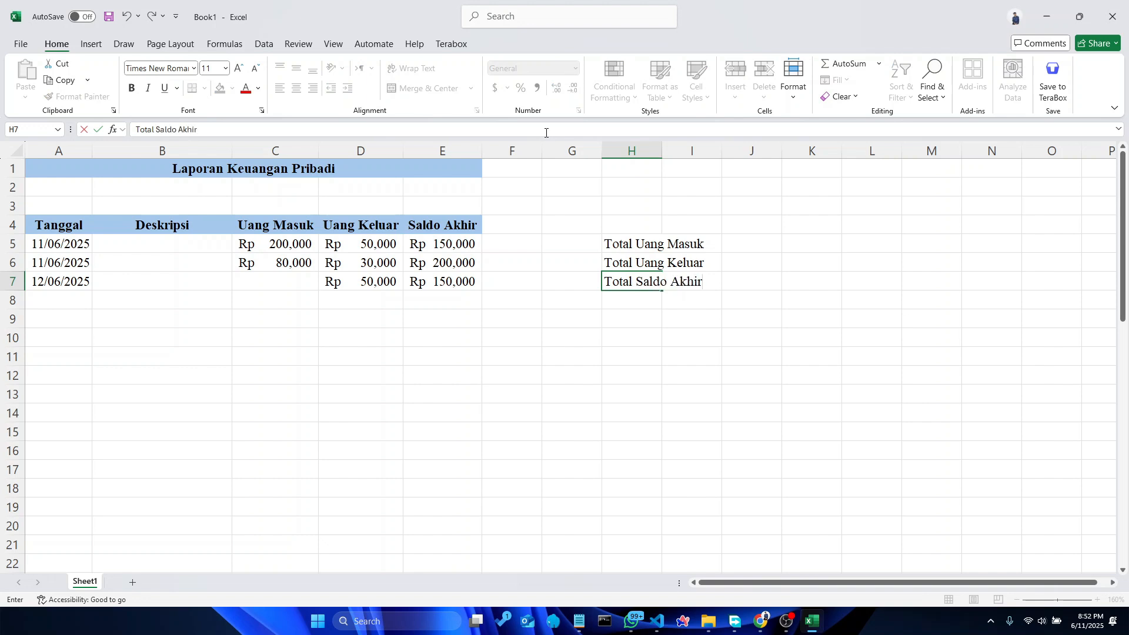
pyautogui.write('khir')
pyautogui.press('Return')
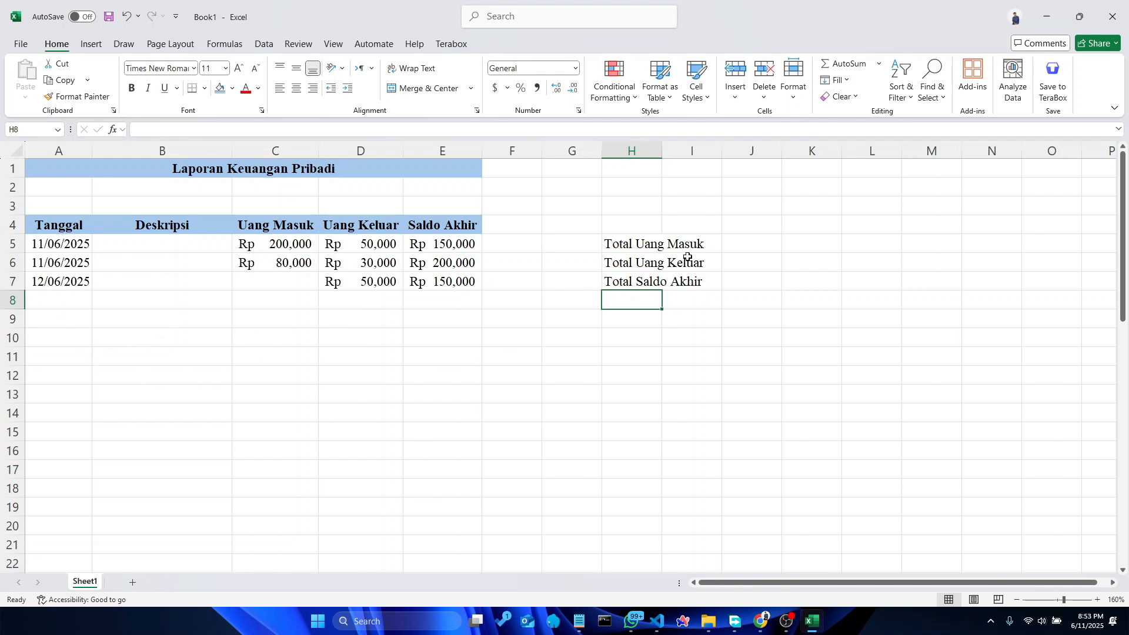
# Auto-fit the width of column H to the three summary labels
pyautogui.click(665, 247)
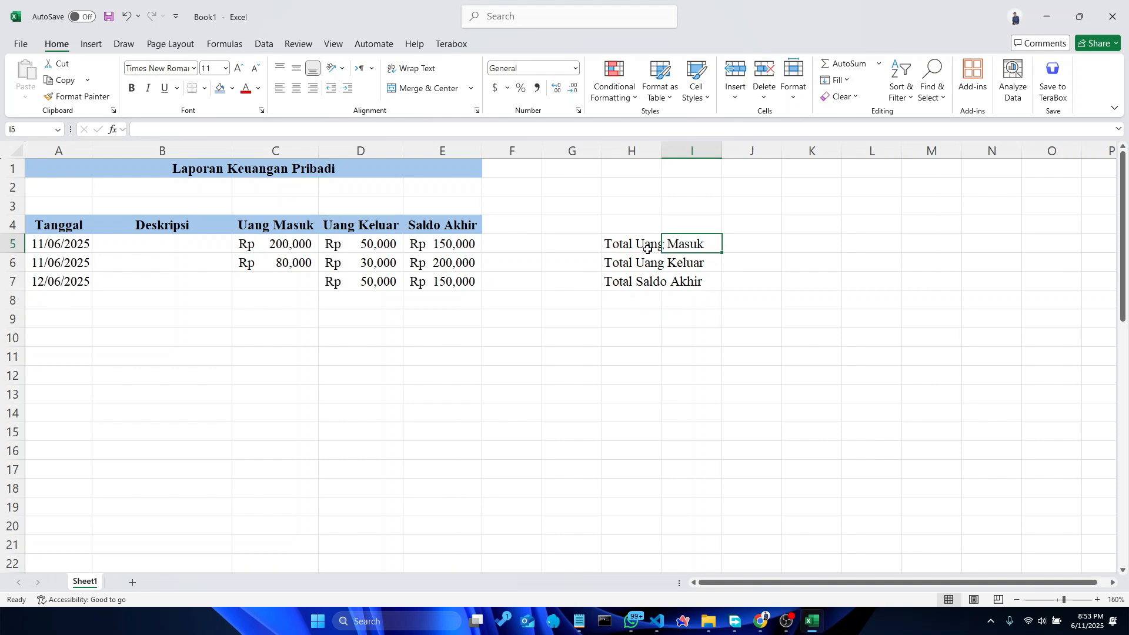
pyautogui.click(644, 246)
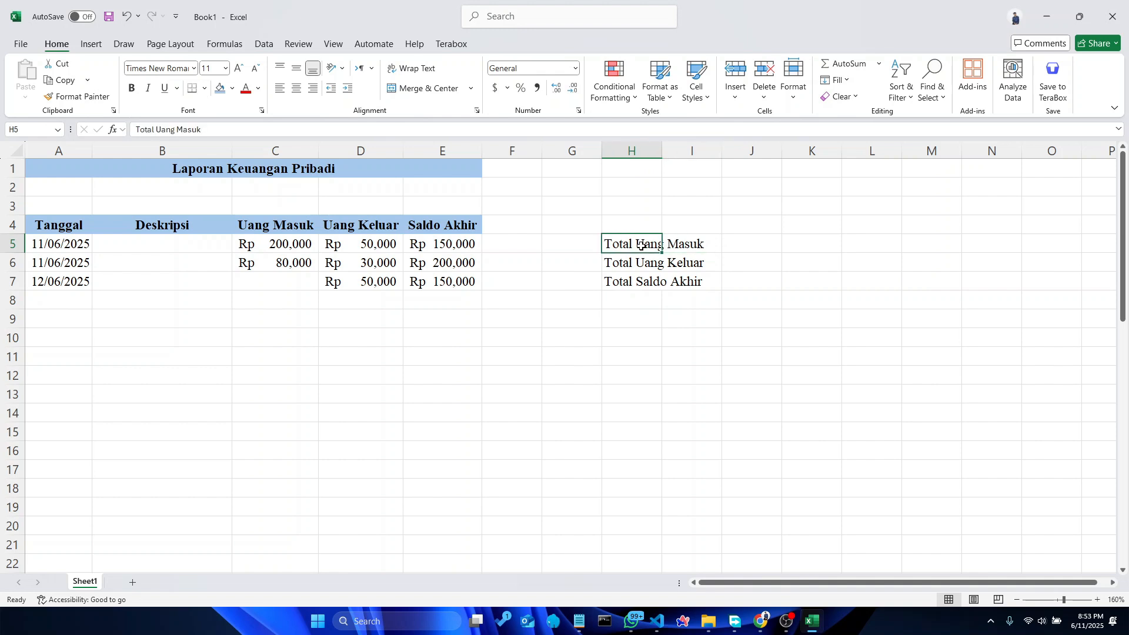
pyautogui.keyDown('shift'); pyautogui.click(700, 287); pyautogui.keyUp('shift')
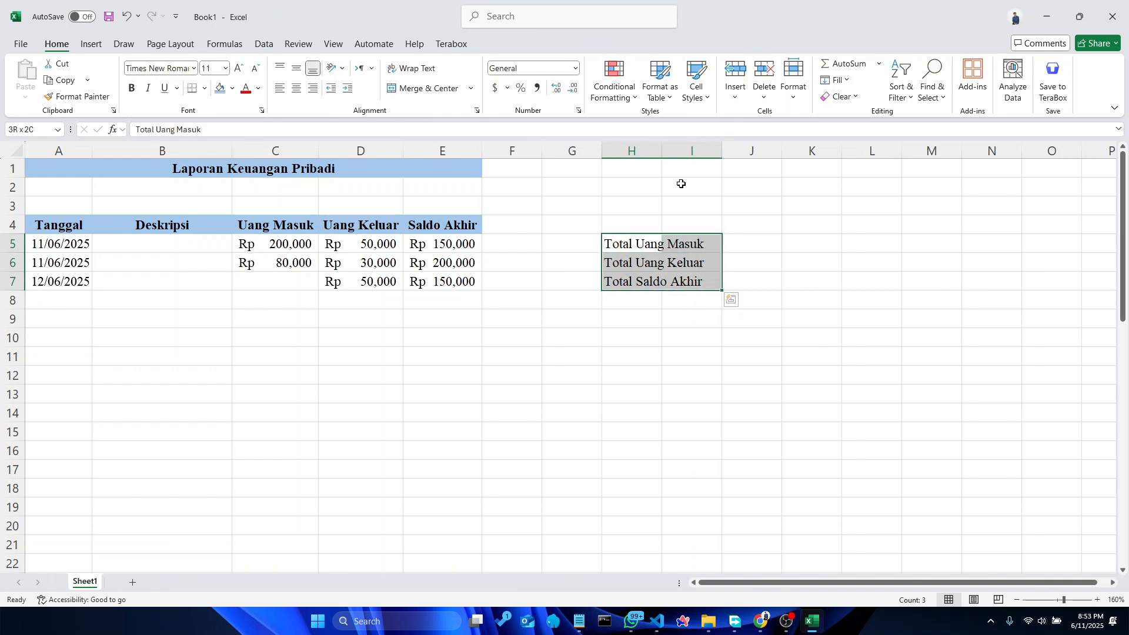
pyautogui.doubleClick(663, 151)
pyautogui.click(662, 254)
pyautogui.click(664, 245)
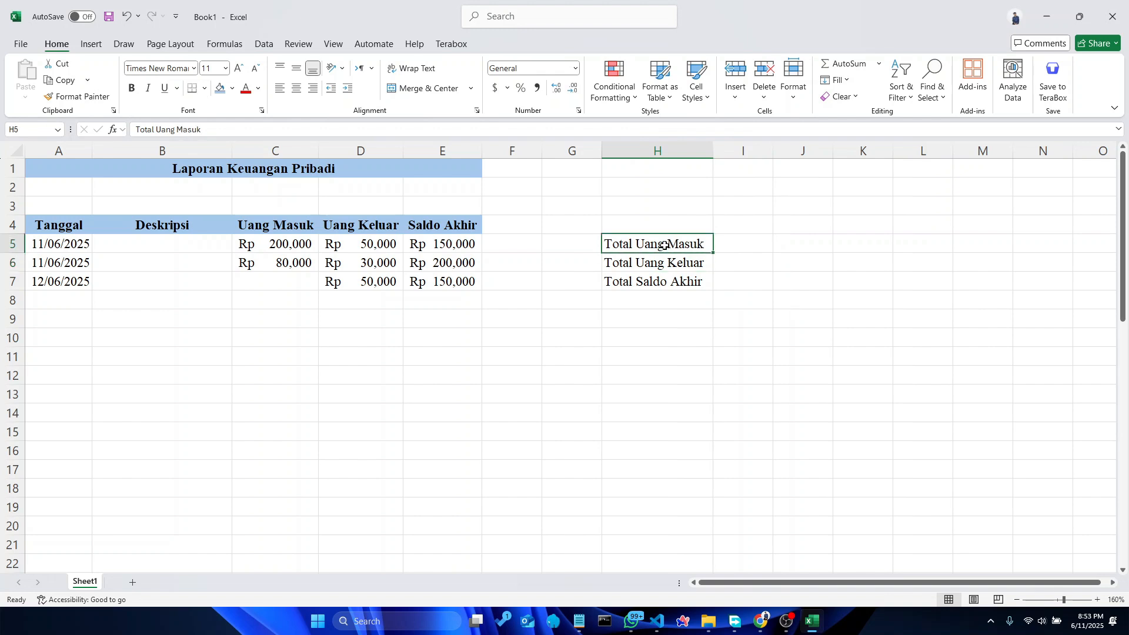
# Apply All Borders to the summary block G5:H7
pyautogui.press('Left')
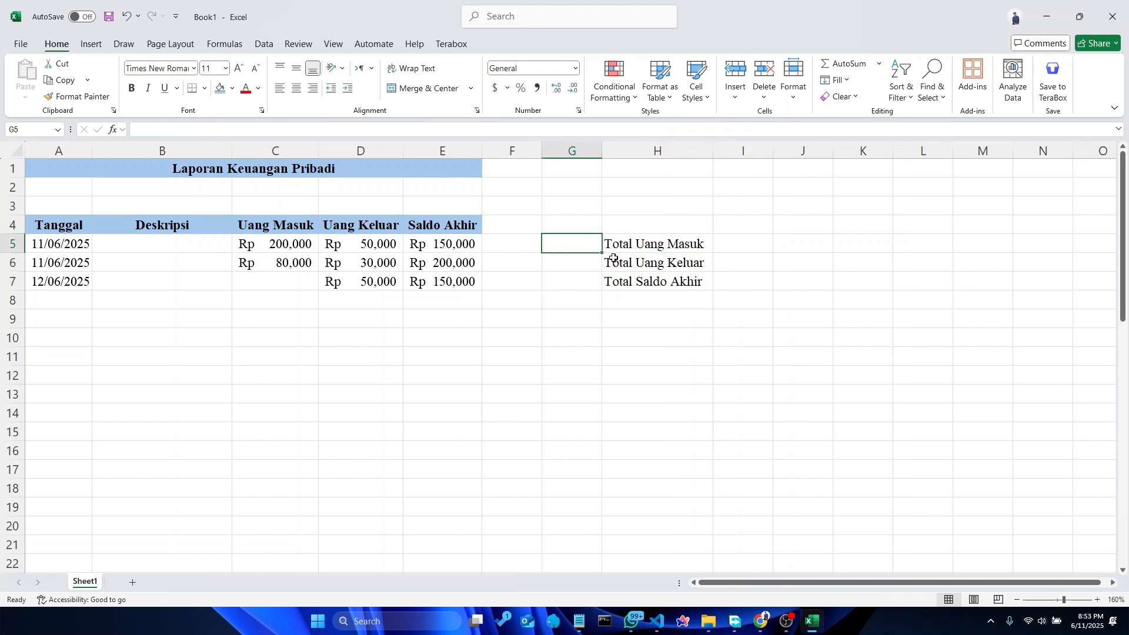
pyautogui.keyDown('shift'); pyautogui.click(637, 282); pyautogui.keyUp('shift')
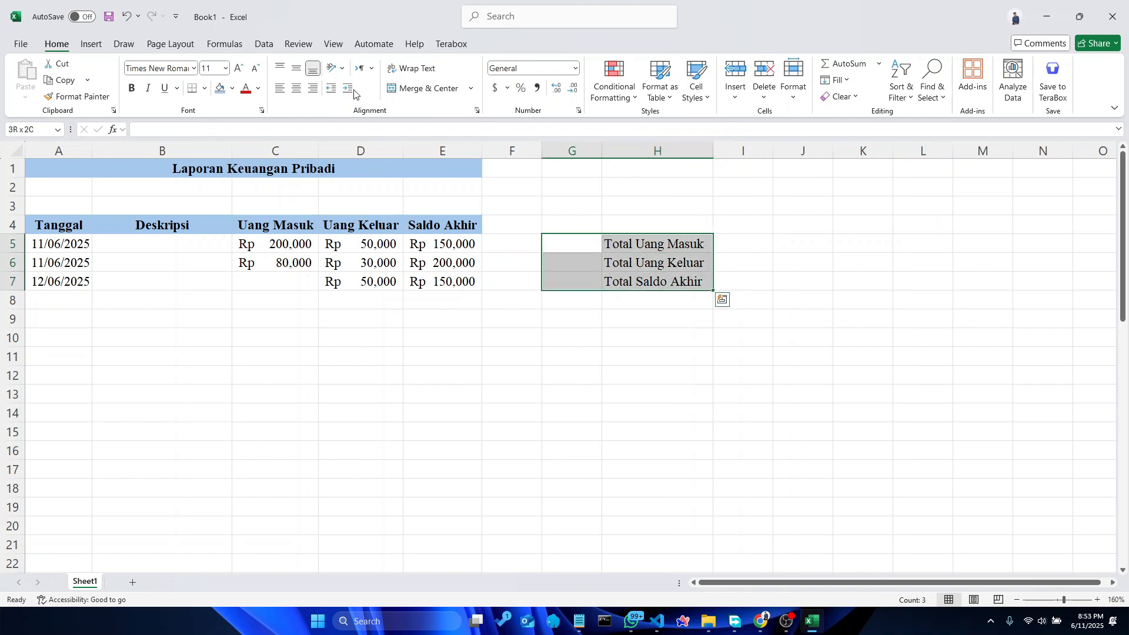
pyautogui.click(203, 88)
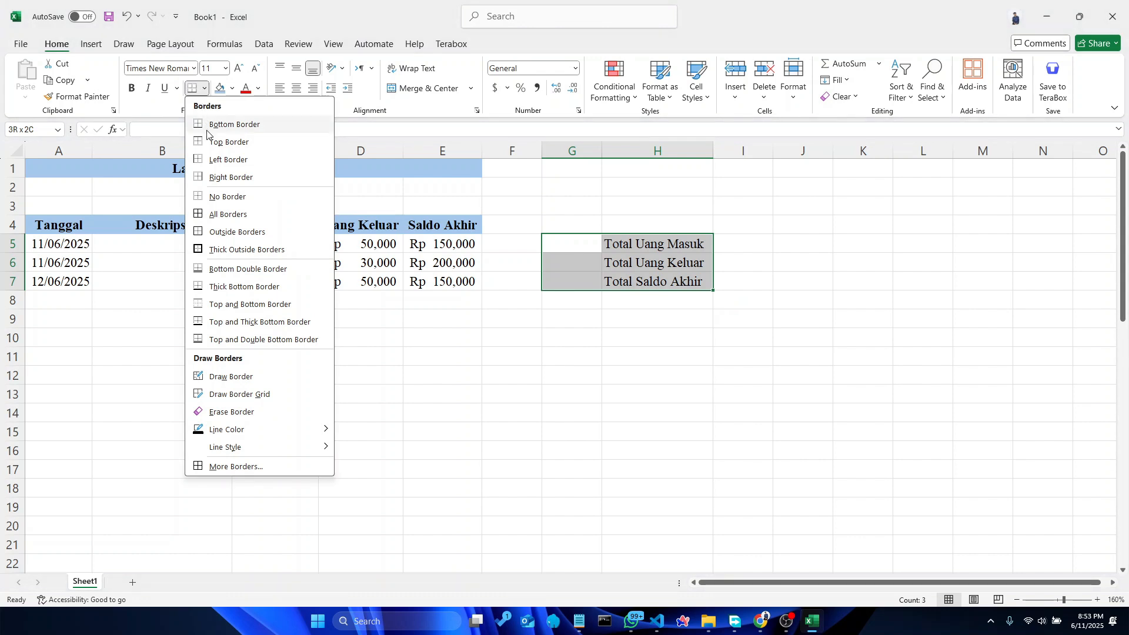
pyautogui.click(245, 213)
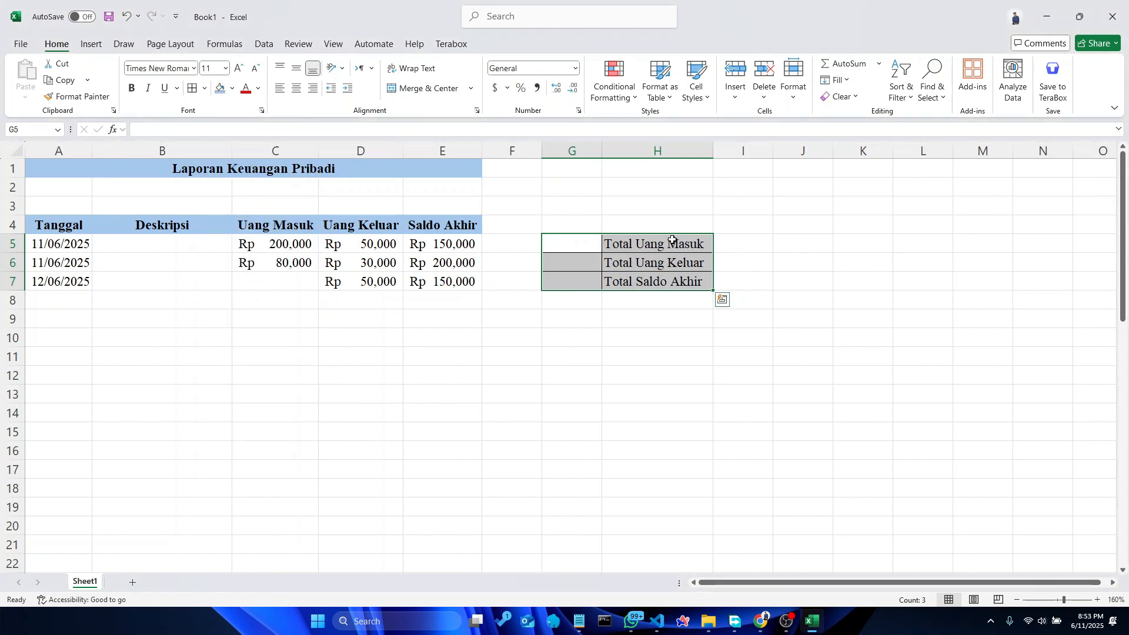
# Make the summary labels in H5:H7 bold and fill them with the table header's light blue
pyautogui.moveTo(672, 241); pyautogui.dragTo(673, 281)
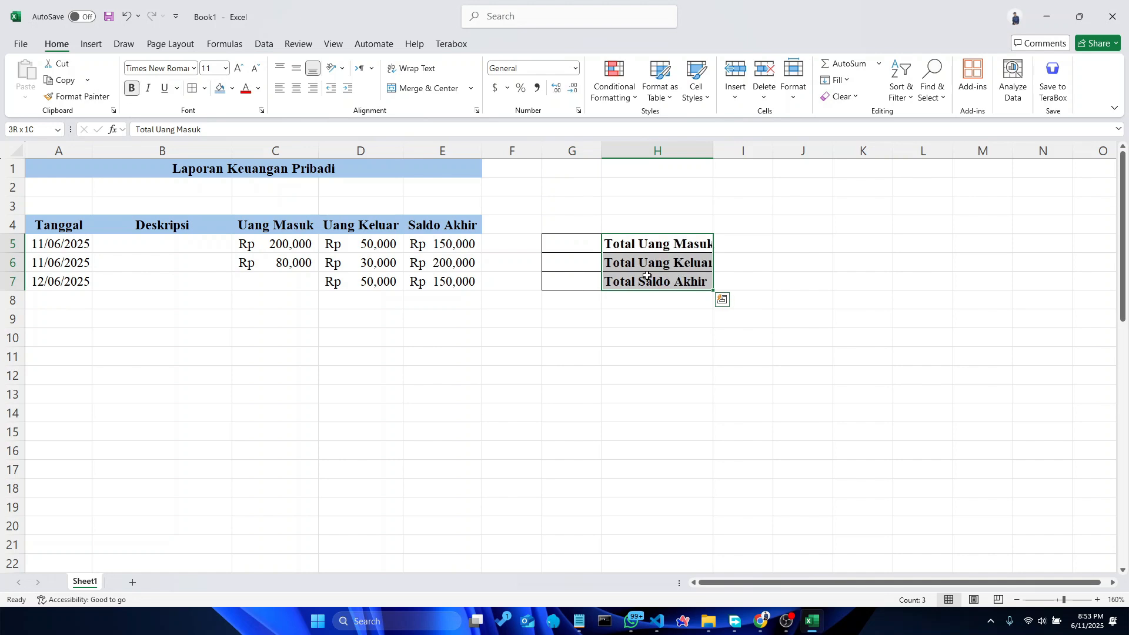
pyautogui.hotkey('ctrl', 'b')
pyautogui.click(674, 377)
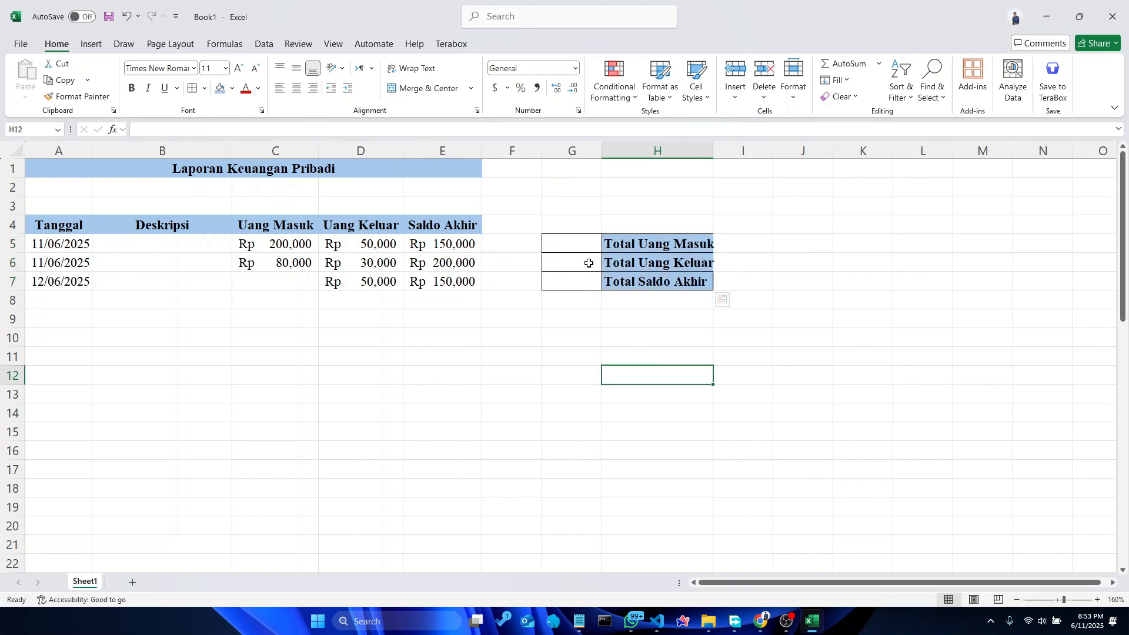
# Total the Uang Masuk column in G5 with a SUM formula over C5:C21
pyautogui.click(580, 245)
pyautogui.hotkey('ctrl', 's')
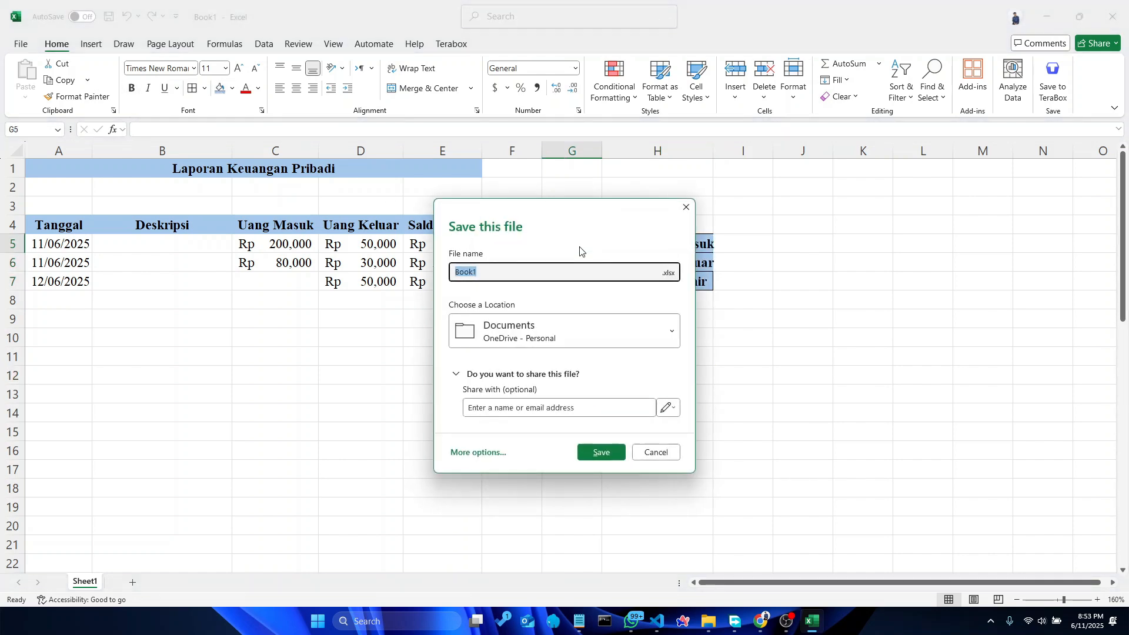
pyautogui.click(686, 207)
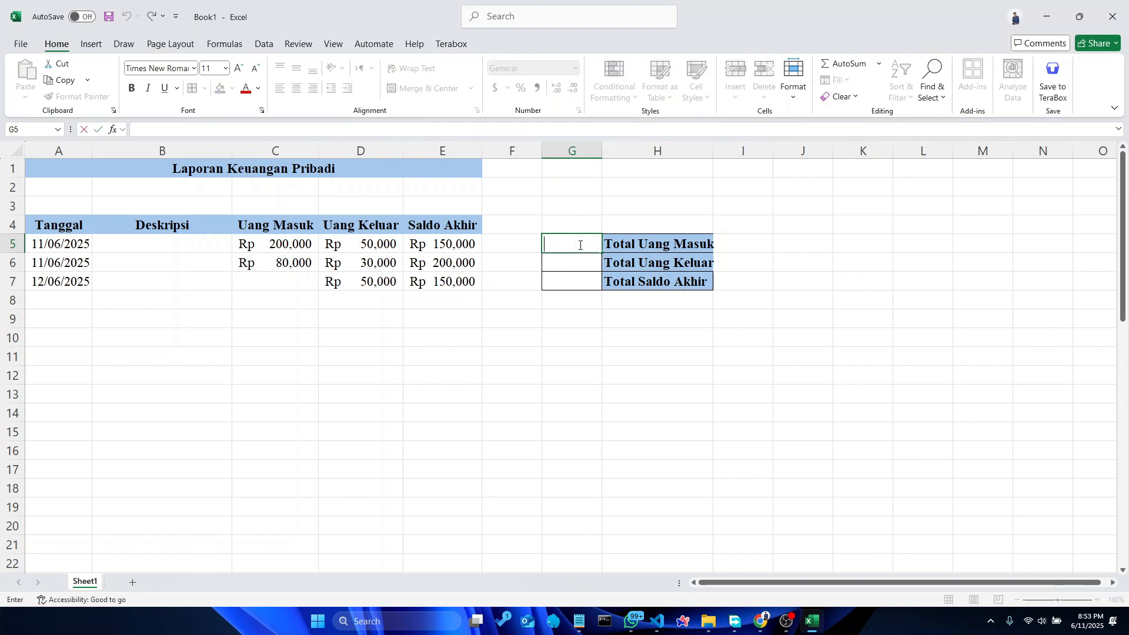
pyautogui.write('=sum')
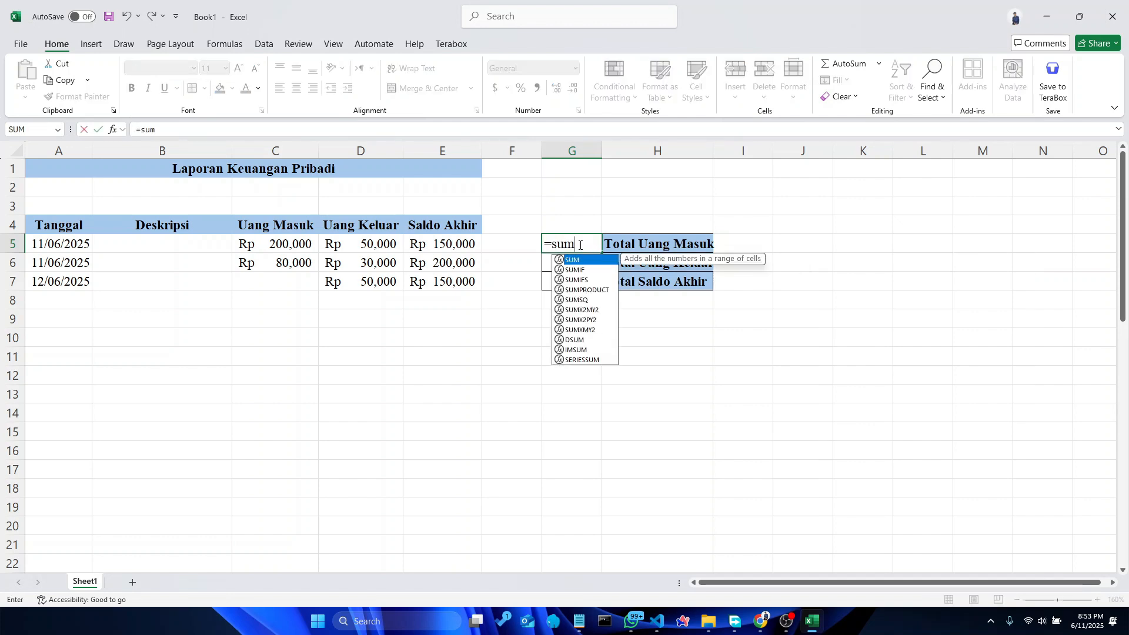
pyautogui.write('(')
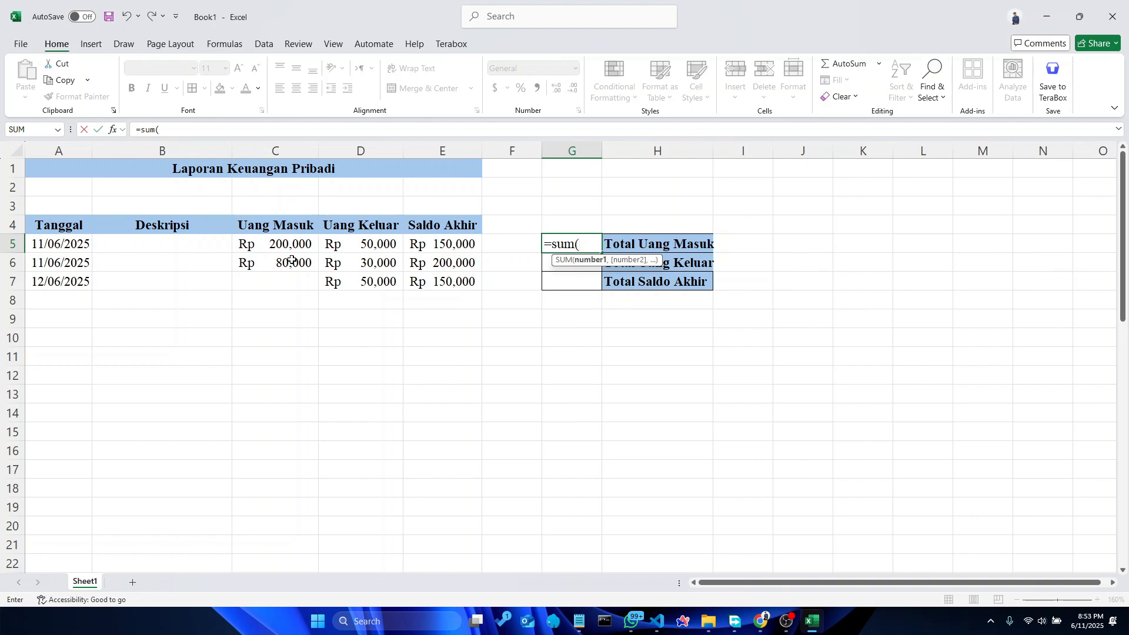
pyautogui.click(280, 245)
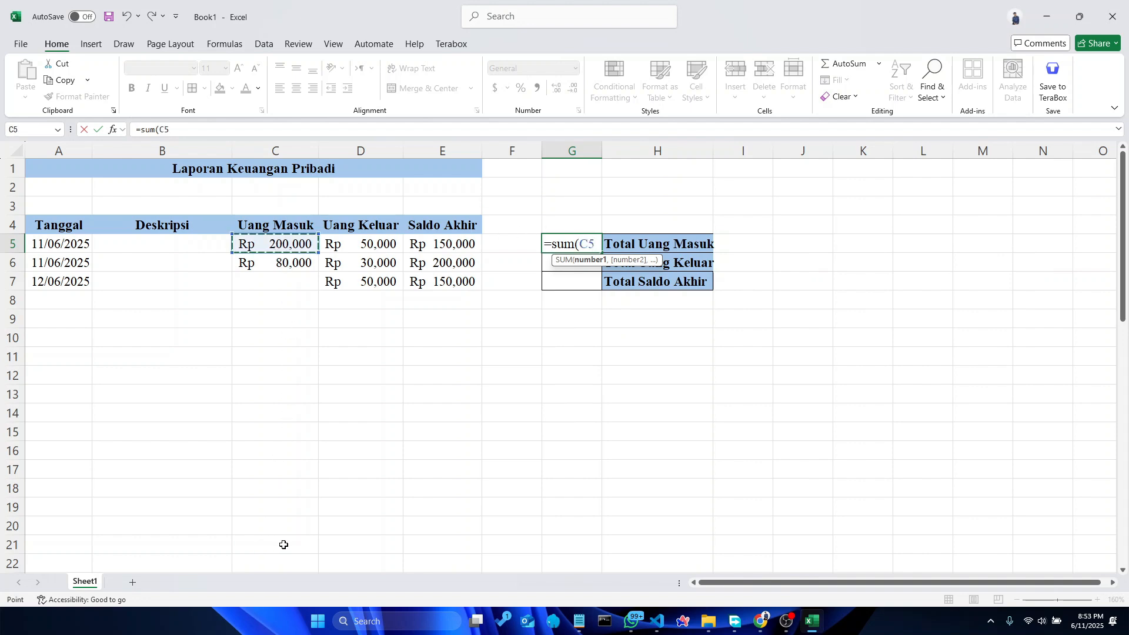
pyautogui.keyDown('shift'); pyautogui.click(288, 550); pyautogui.keyUp('shift')
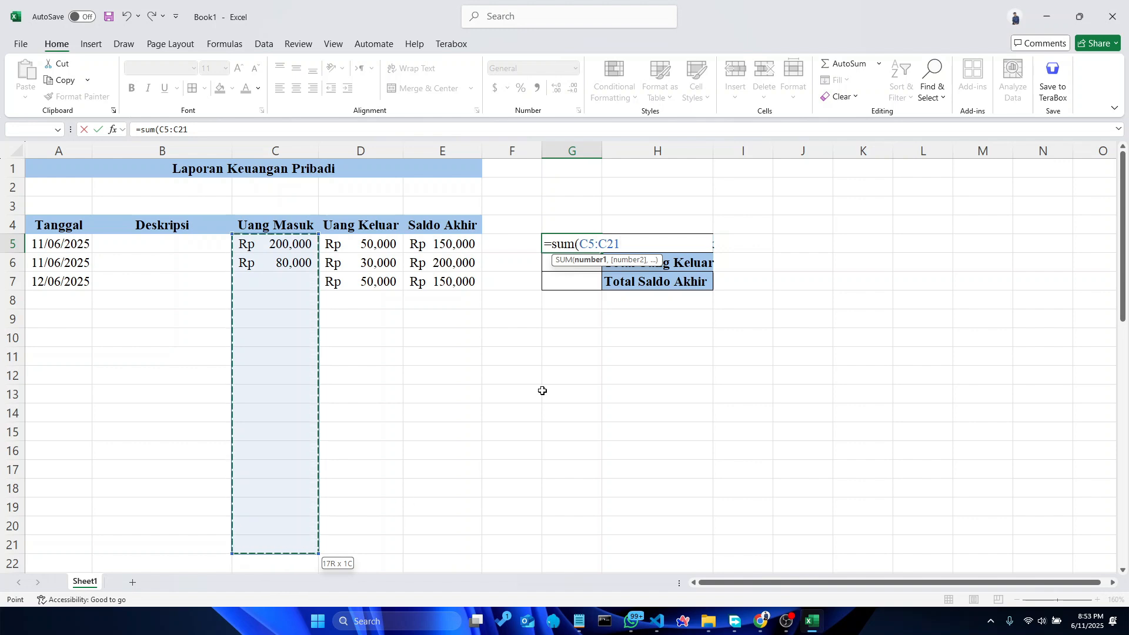
pyautogui.press('Return')
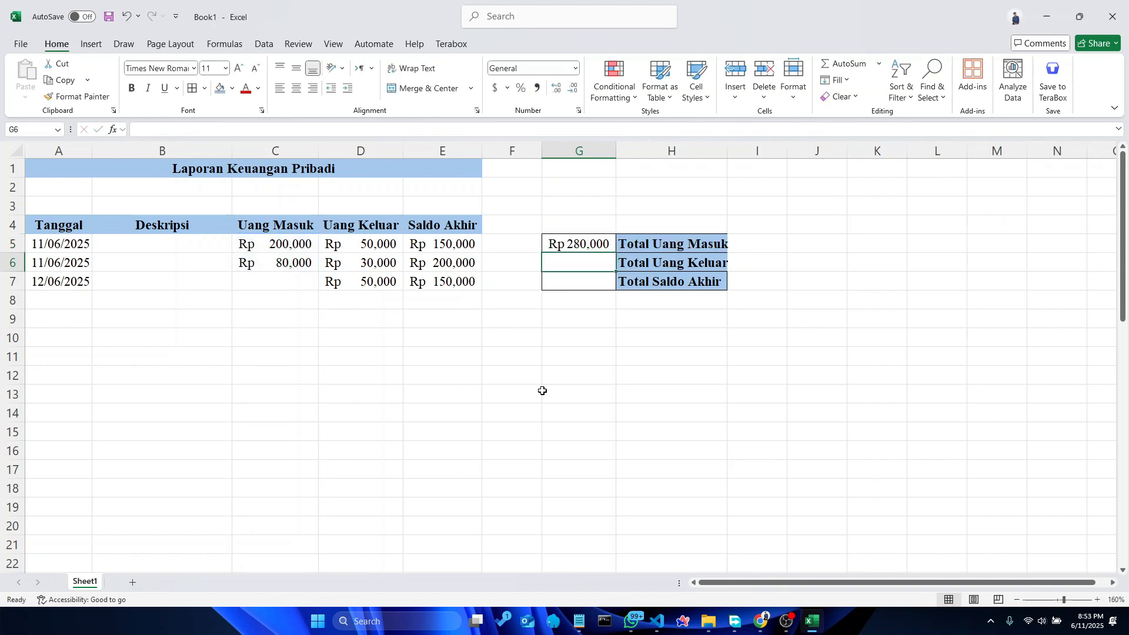
# Total the Uang Keluar column in G6 with a SUM formula over D5:D21
pyautogui.doubleClick(594, 263)
pyautogui.write('=')
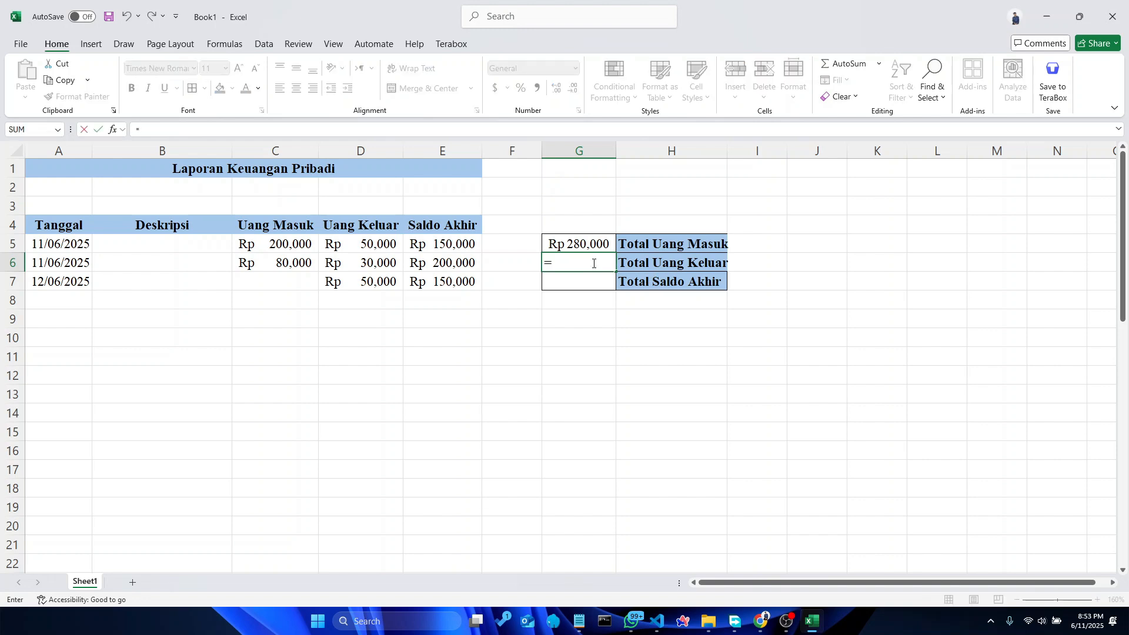
pyautogui.write('SUM')
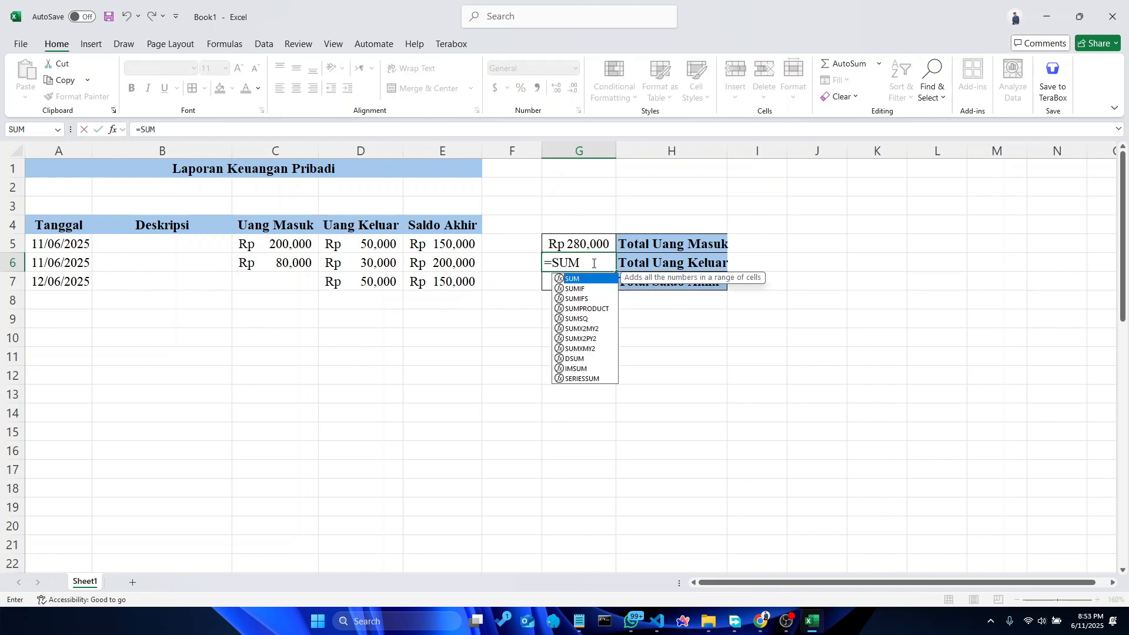
pyautogui.write('(')
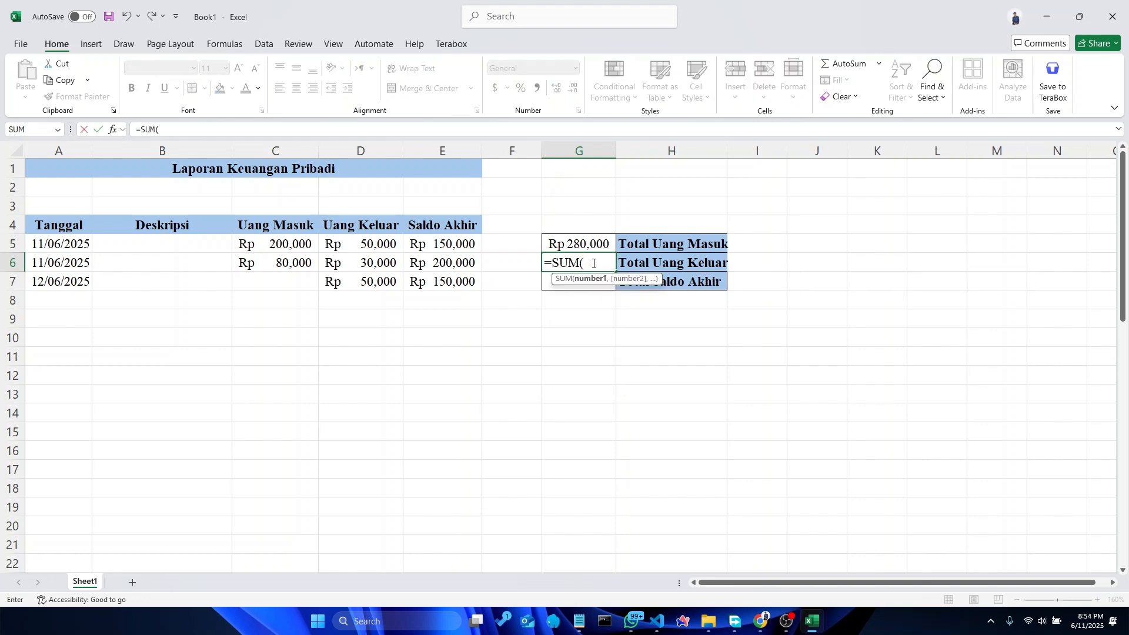
pyautogui.click(383, 243)
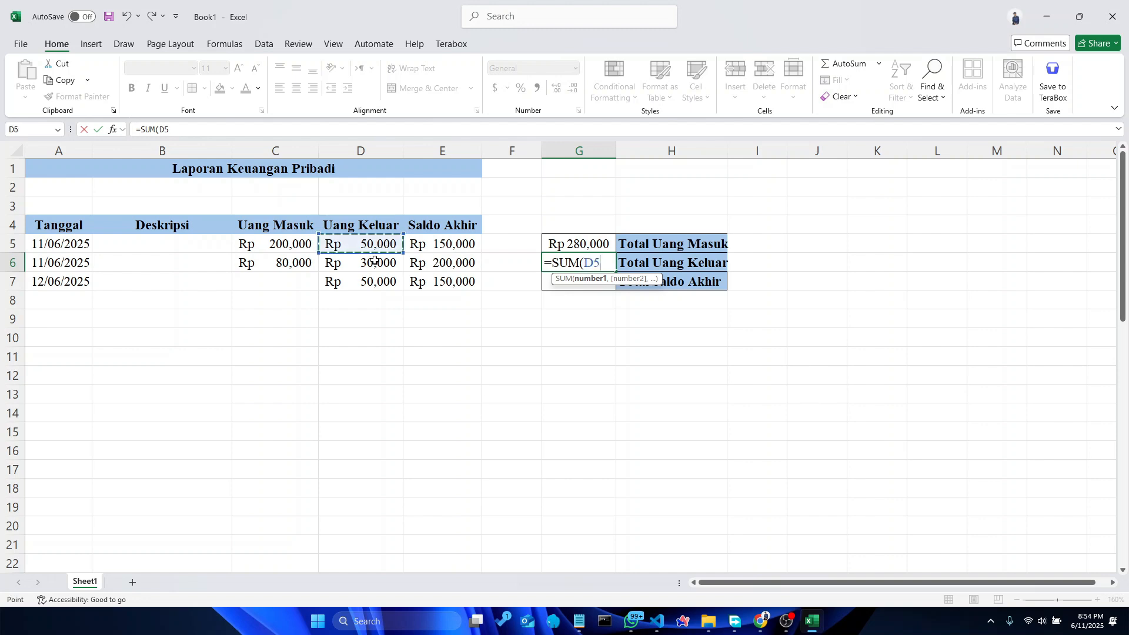
pyautogui.keyDown('shift'); pyautogui.click(380, 546); pyautogui.keyUp('shift')
pyautogui.press('Return')
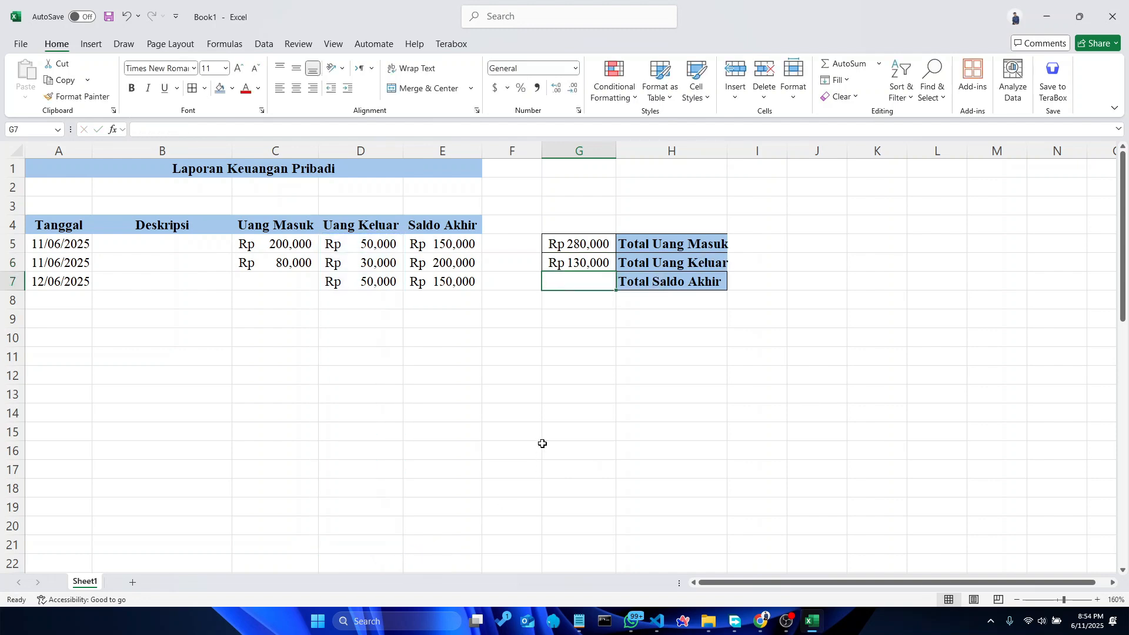
# Calculate Total Saldo Akhir in G7 with =G5-G6 and compare it with the last running balance in E7
pyautogui.doubleClick(589, 283)
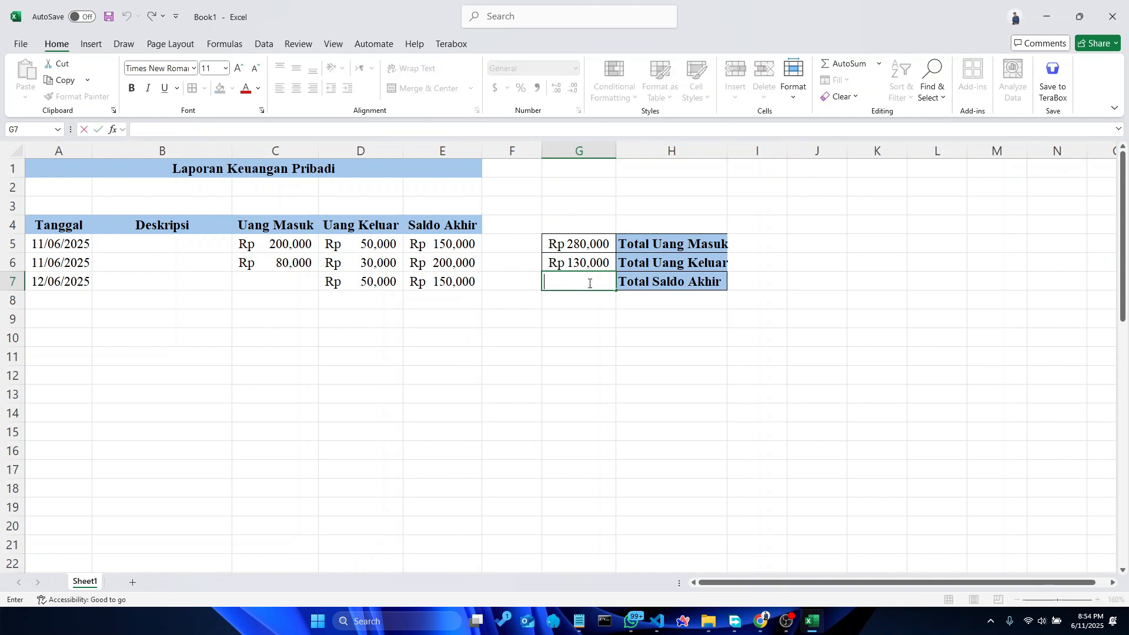
pyautogui.write('=')
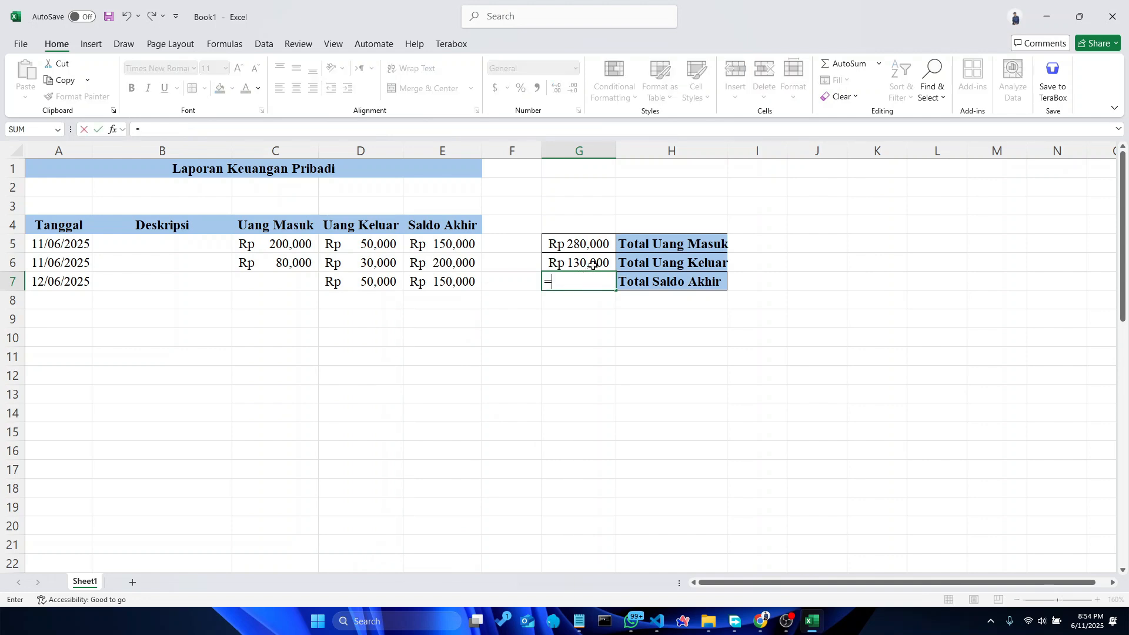
pyautogui.click(597, 244)
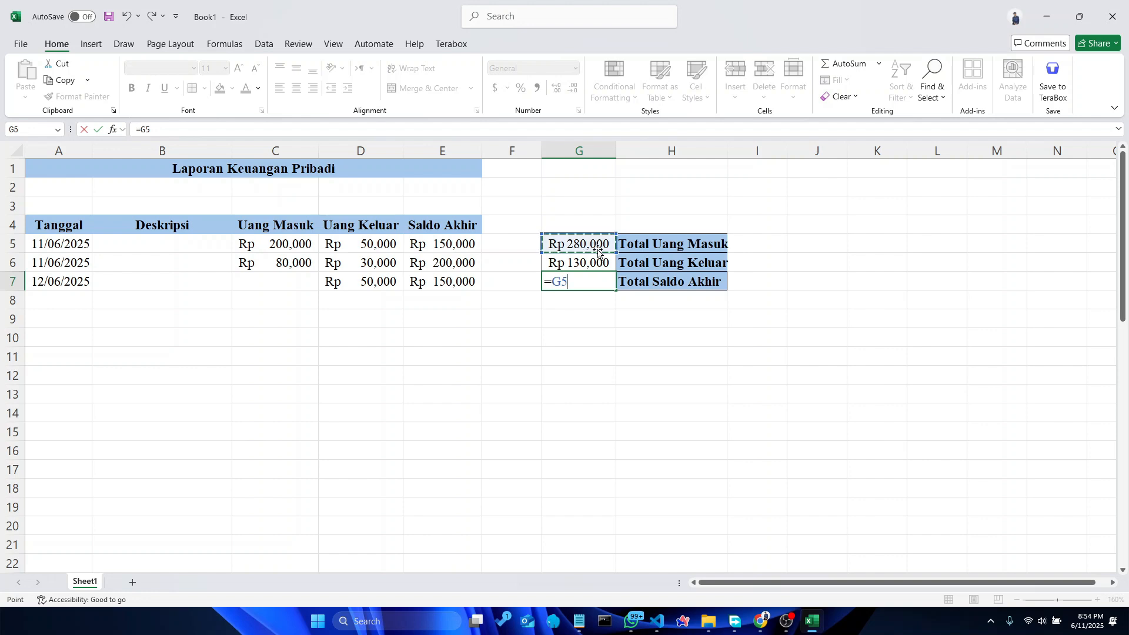
pyautogui.write('-')
pyautogui.click(605, 261)
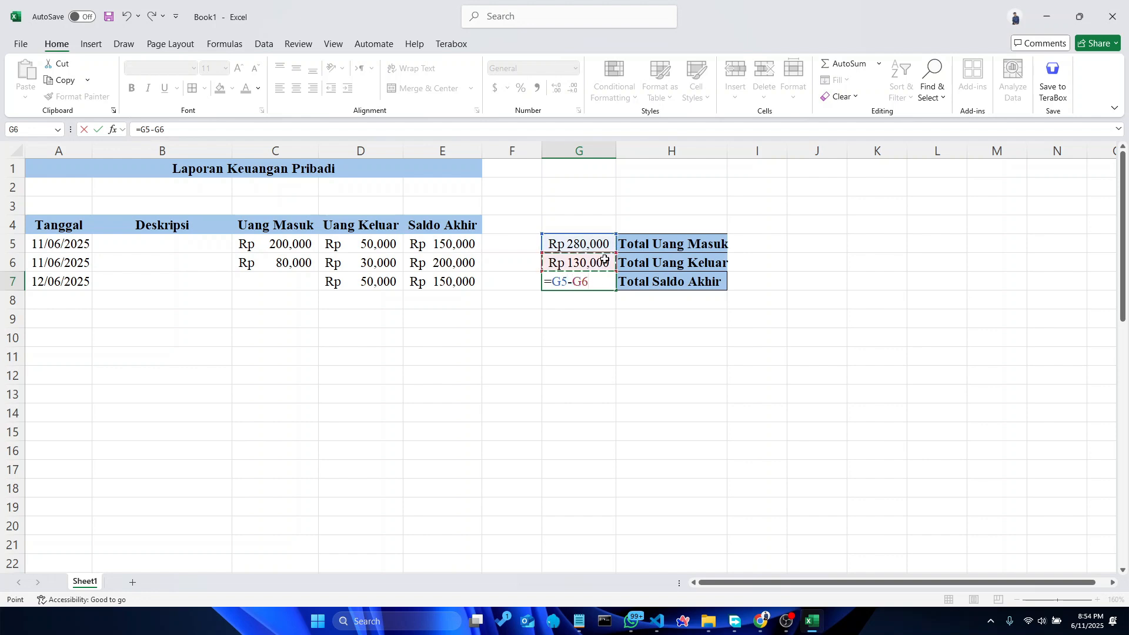
pyautogui.press('Return')
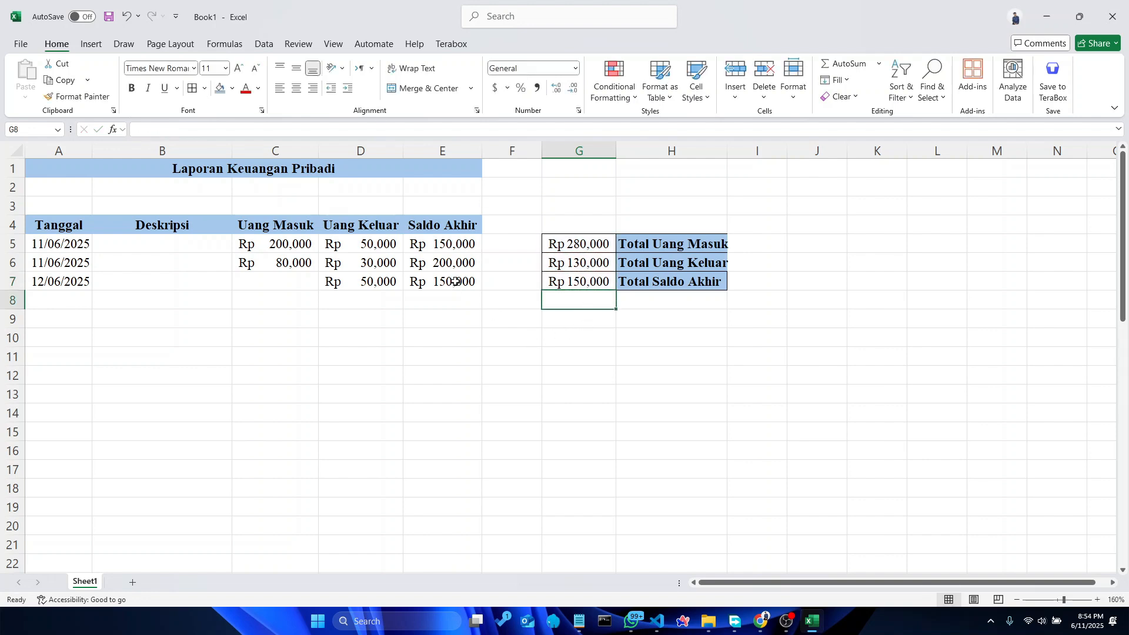
pyautogui.click(453, 279)
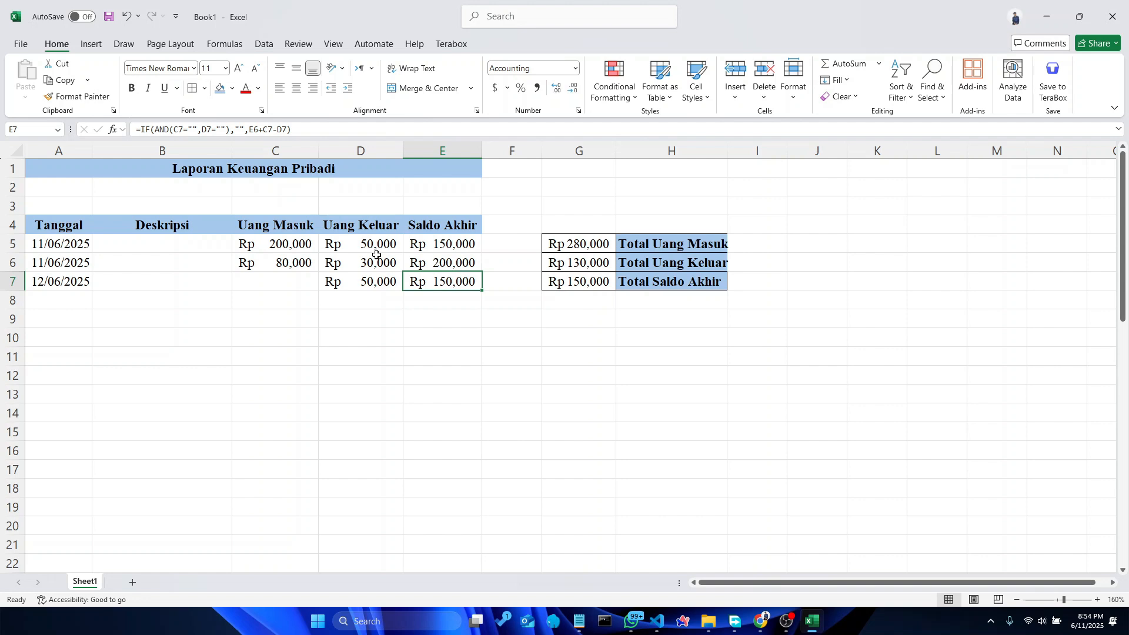
# Highlight values greater than 50000 in the Uang Keluar column D with Light Red Fill with Dark Red Text
pyautogui.click(389, 282)
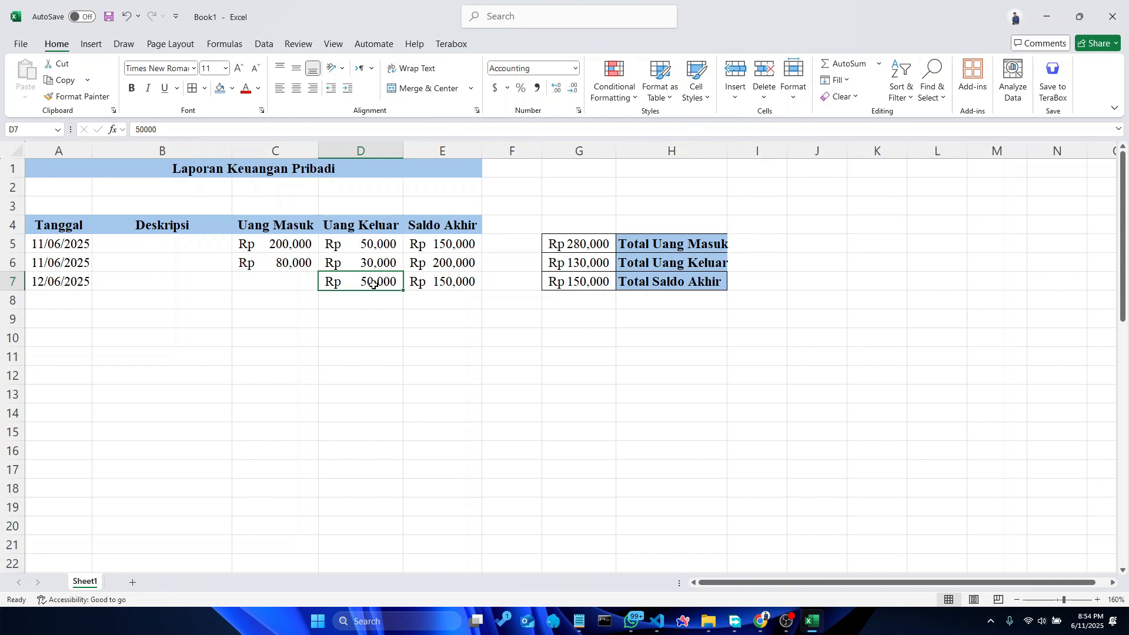
pyautogui.click(379, 151)
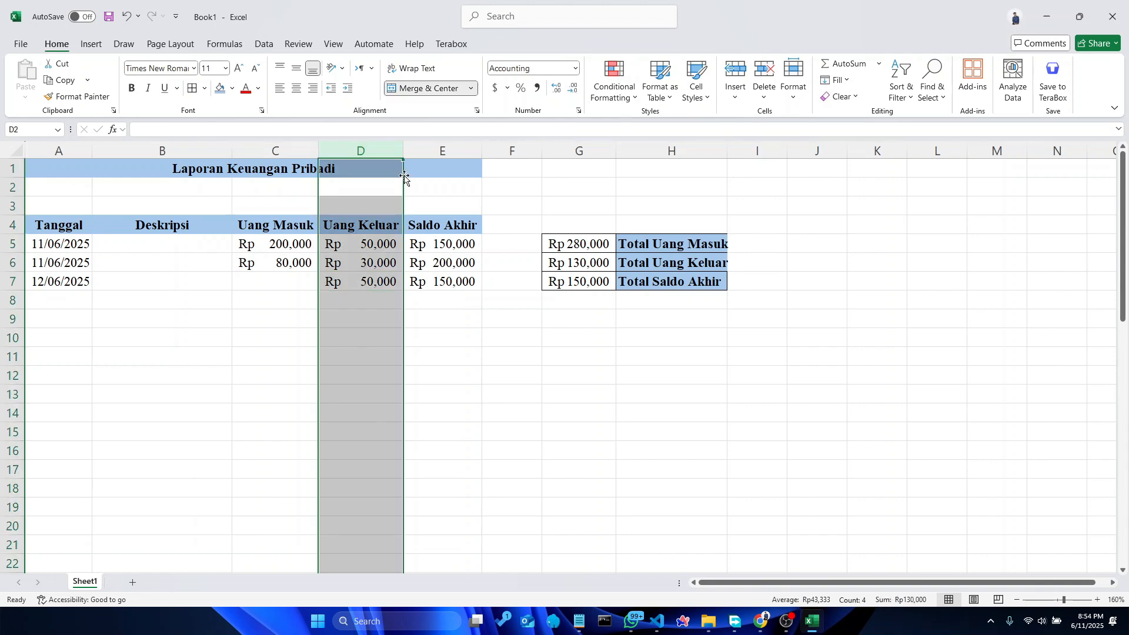
pyautogui.click(405, 199)
pyautogui.click(373, 149)
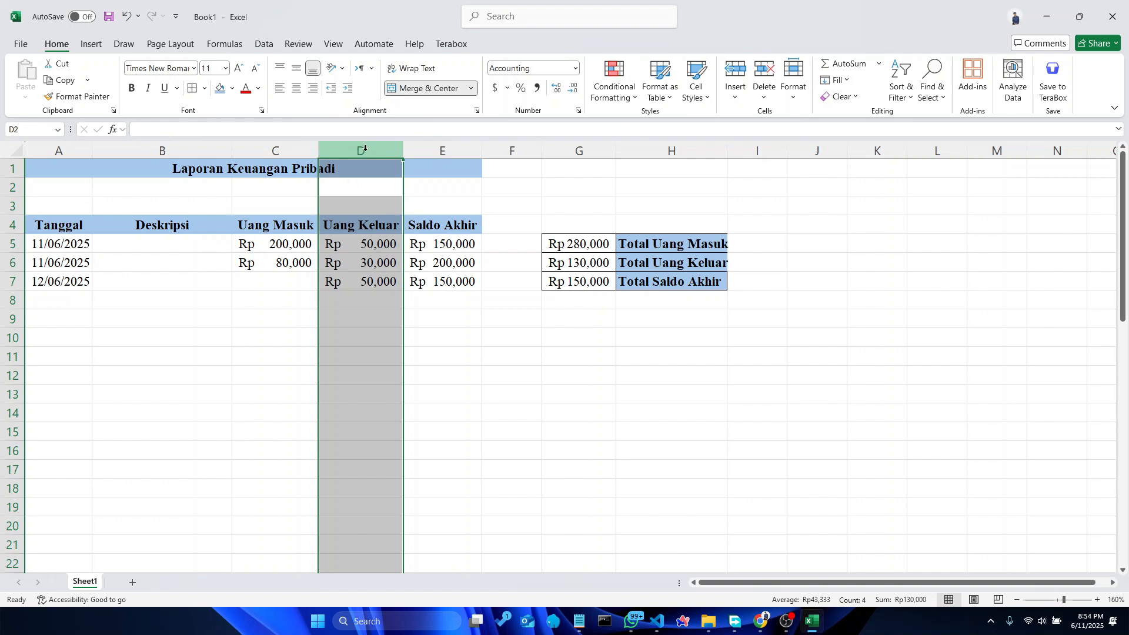
pyautogui.click(620, 82)
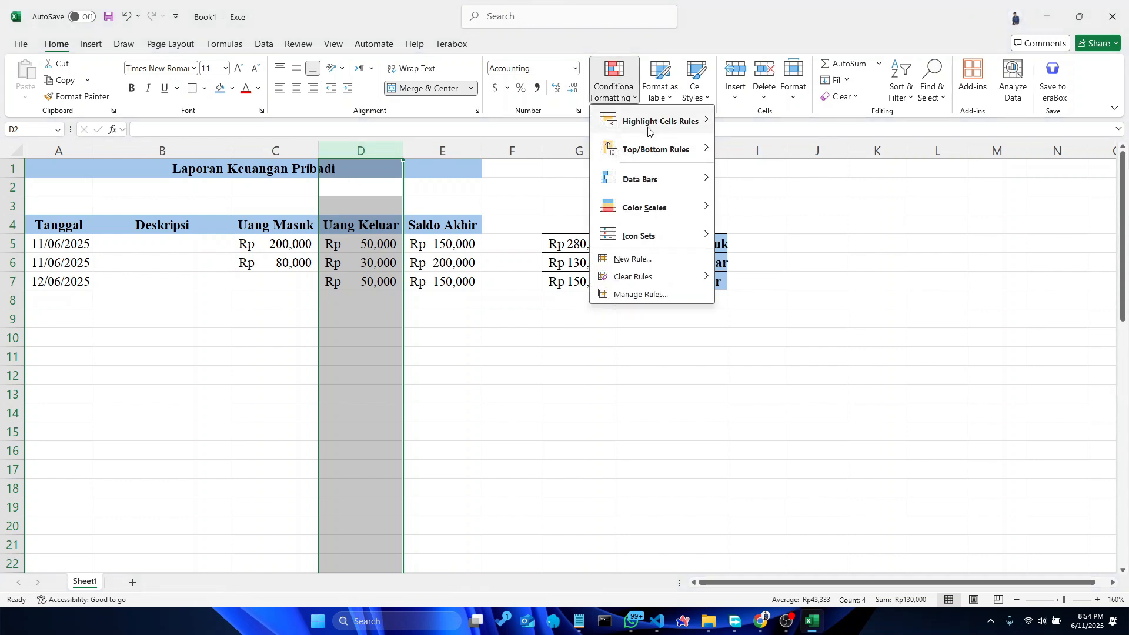
pyautogui.moveTo(648, 127)
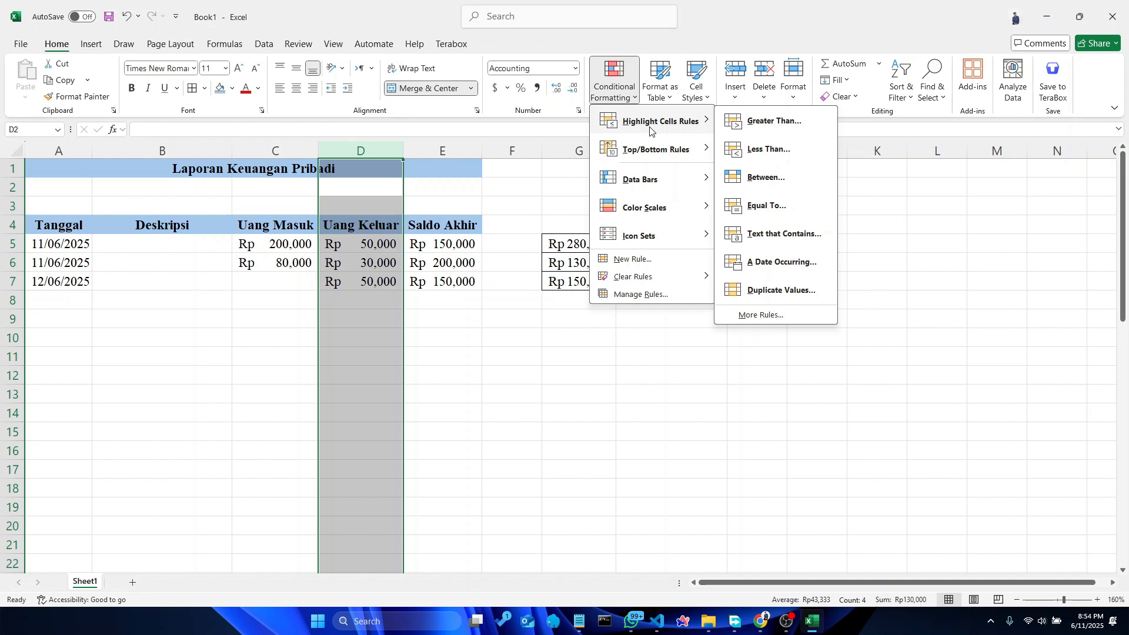
pyautogui.click(753, 132)
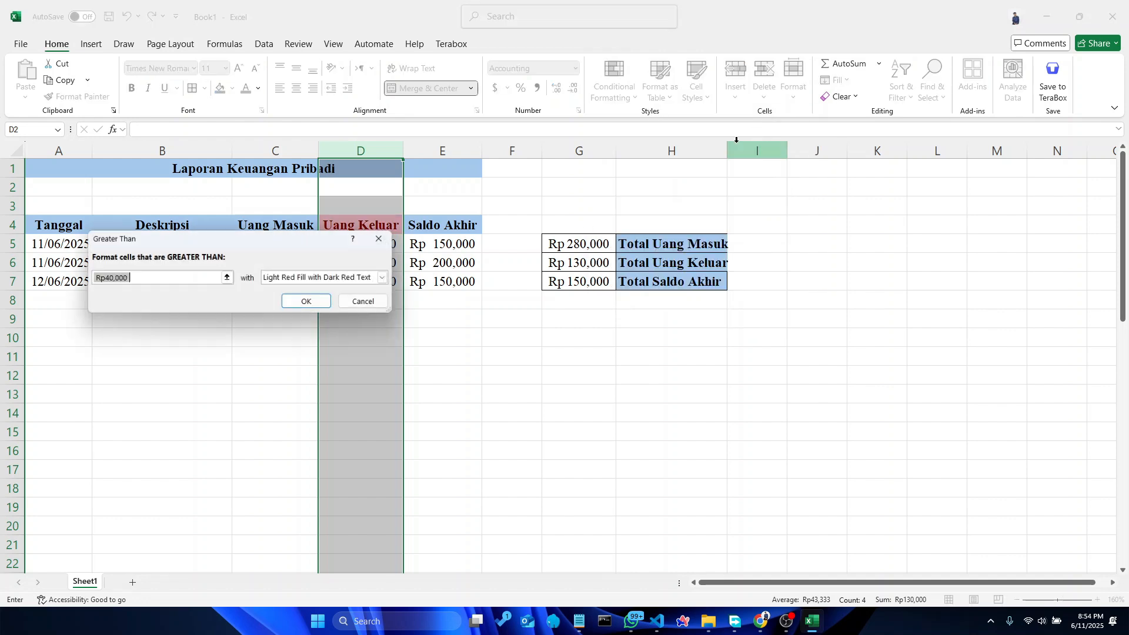
pyautogui.click(131, 278)
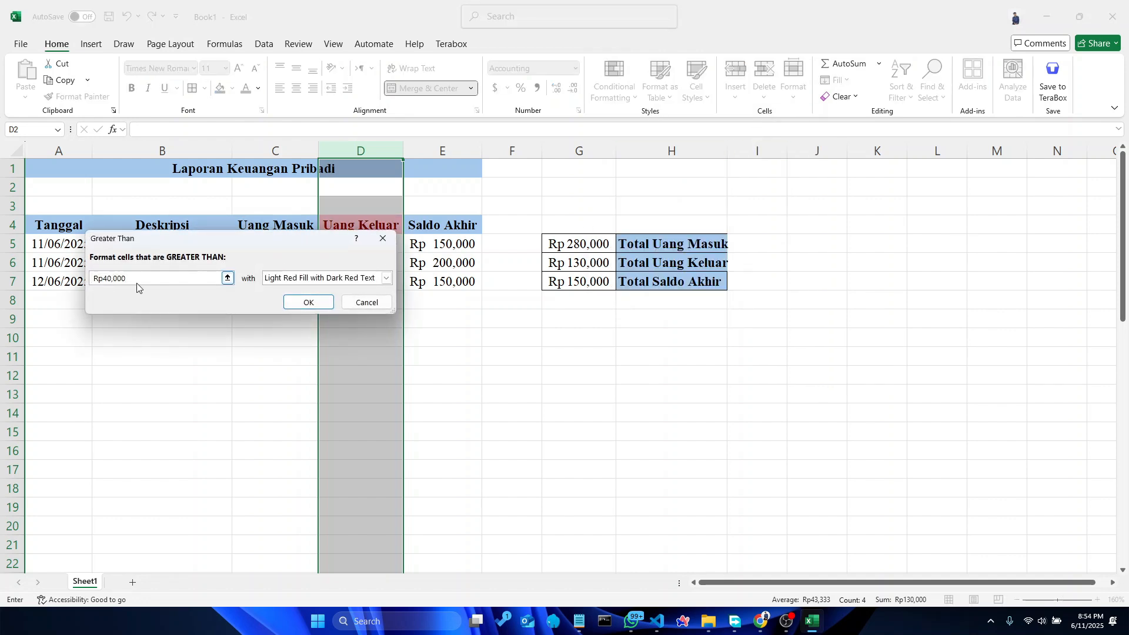
pyautogui.press('BackSpace')
pyautogui.press('BackSpace')
pyautogui.press('BackSpace')
pyautogui.press('BackSpace')
pyautogui.press('BackSpace')
pyautogui.press('BackSpace')
pyautogui.press('BackSpace')
pyautogui.press('BackSpace')
pyautogui.press('BackSpace')
pyautogui.write('50000')
pyautogui.press('Return')
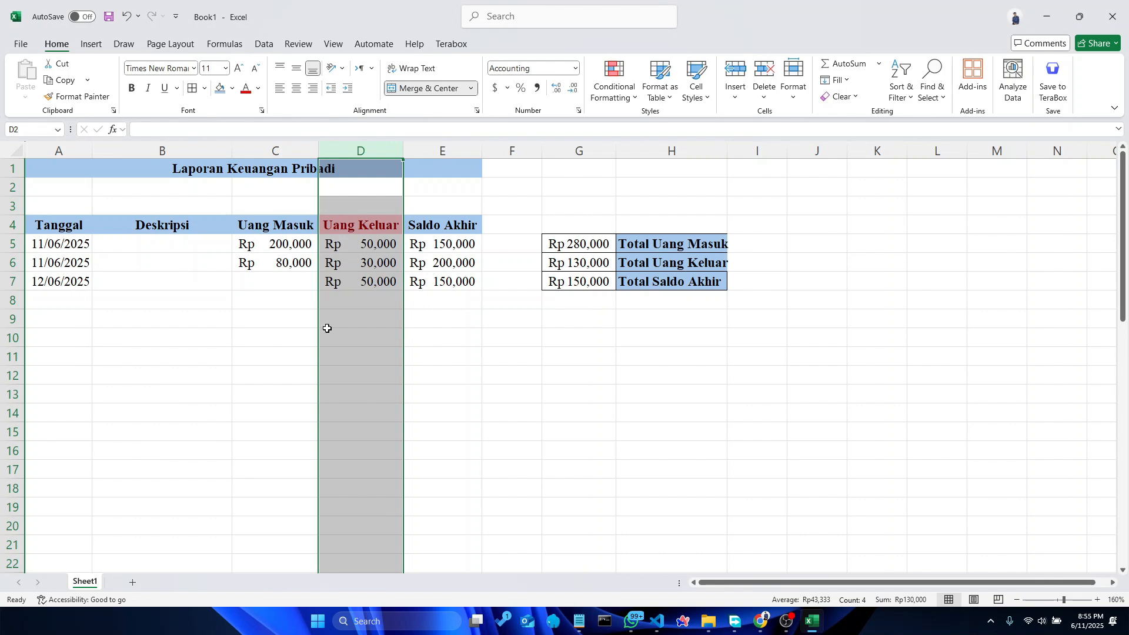
# Clear the conditional formatting rule from the Uang Keluar header cell D4 only
pyautogui.click(365, 340)
pyautogui.click(374, 224)
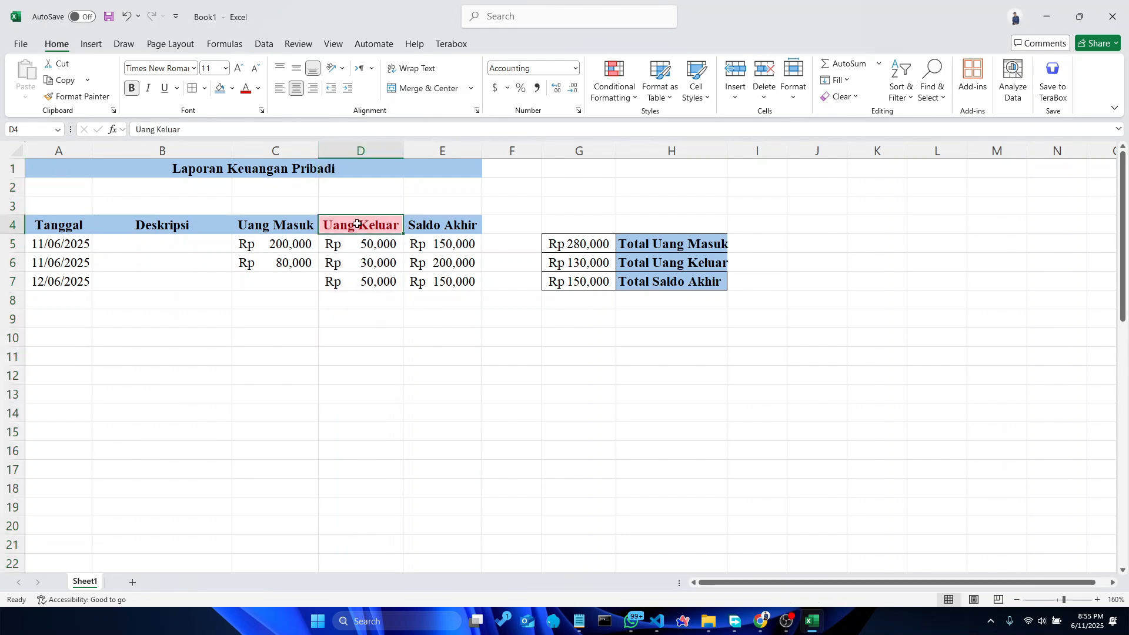
pyautogui.click(615, 86)
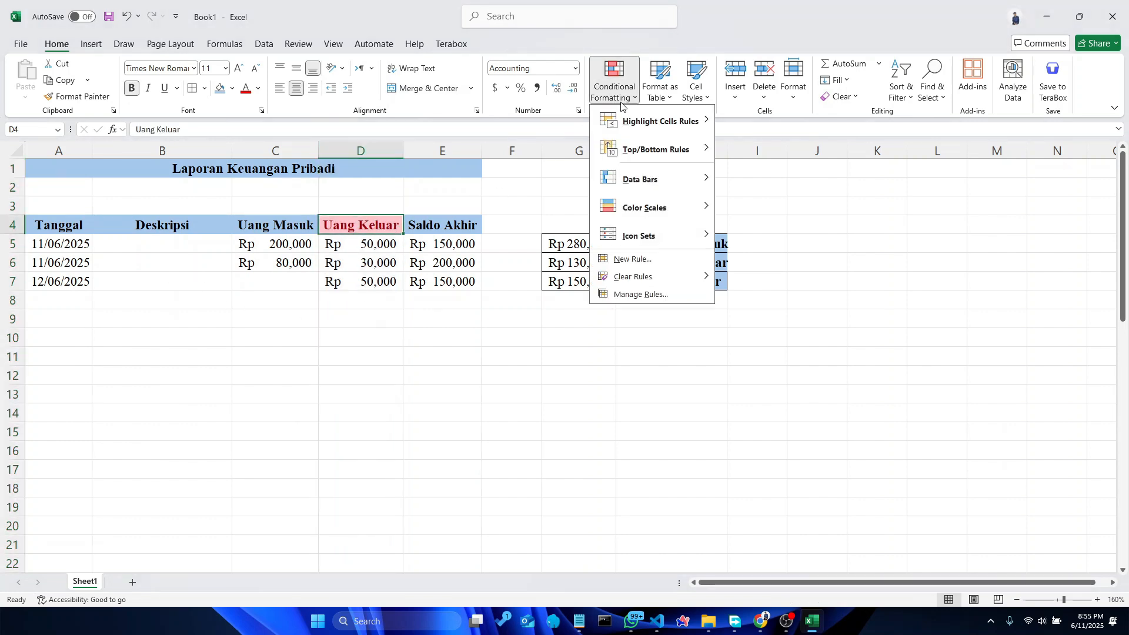
pyautogui.moveTo(661, 281)
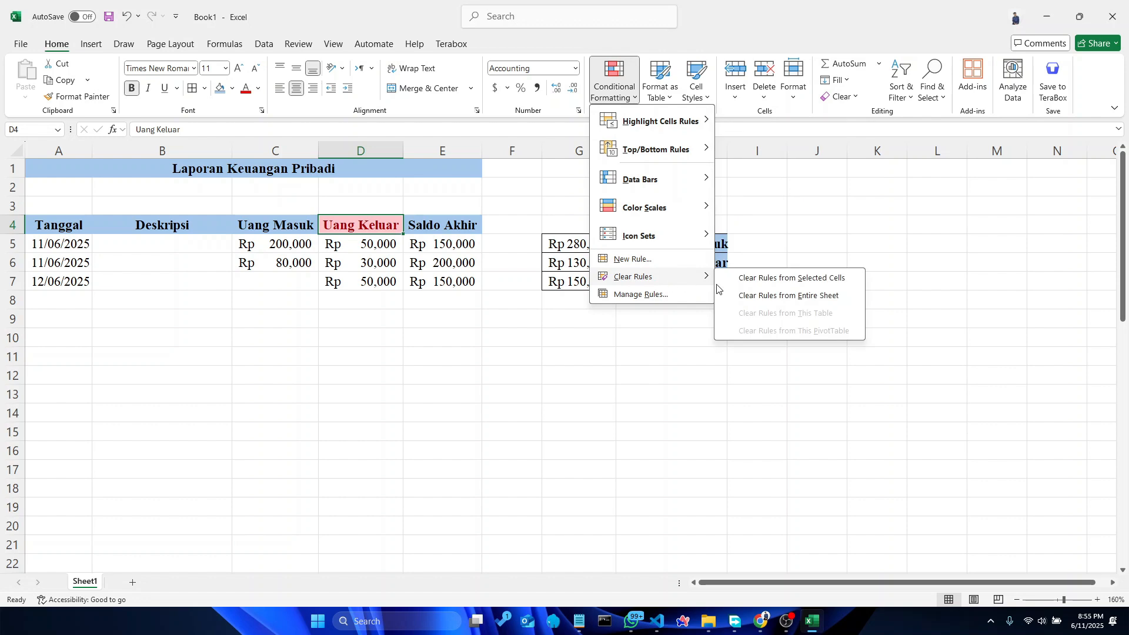
pyautogui.click(806, 280)
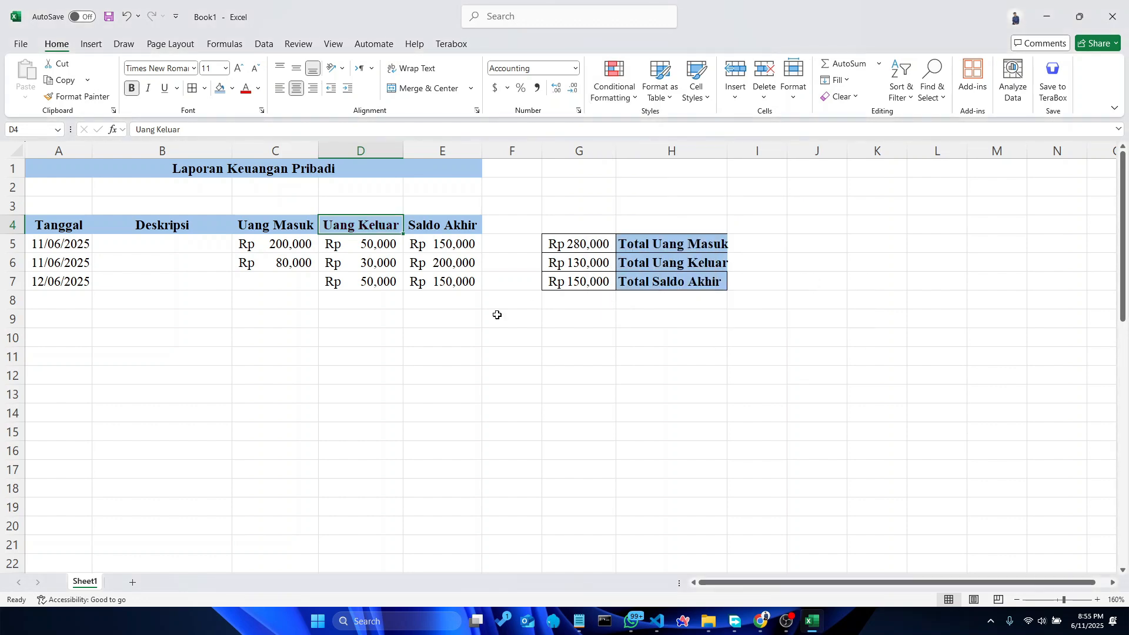
pyautogui.click(474, 321)
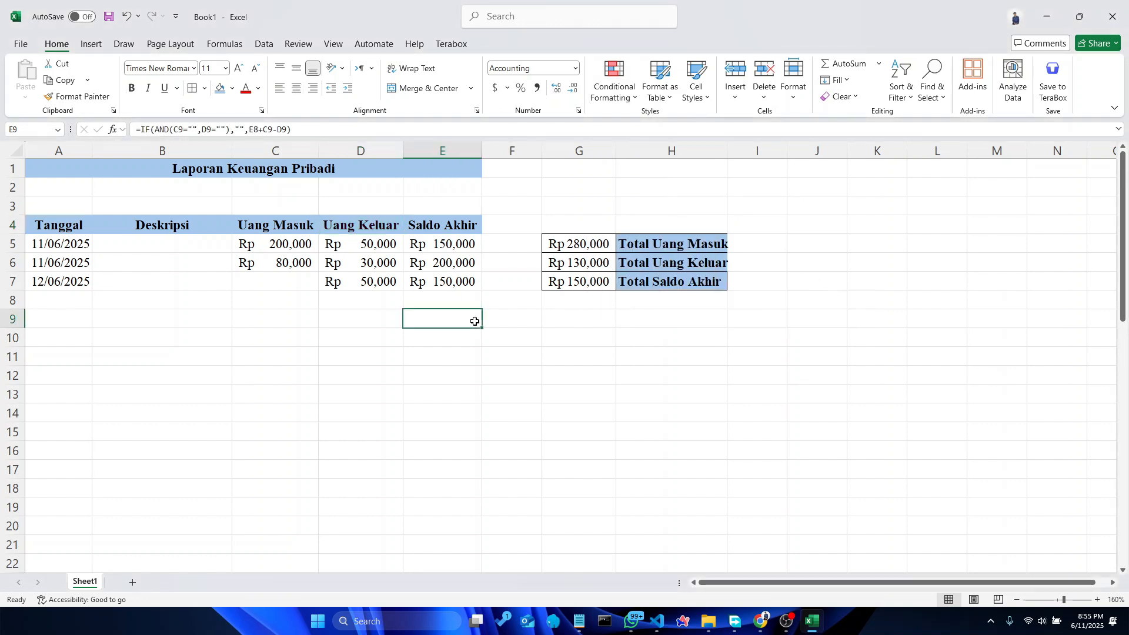
# Enter an expense of 60000 in the Uang Keluar column at D8
pyautogui.click(386, 302)
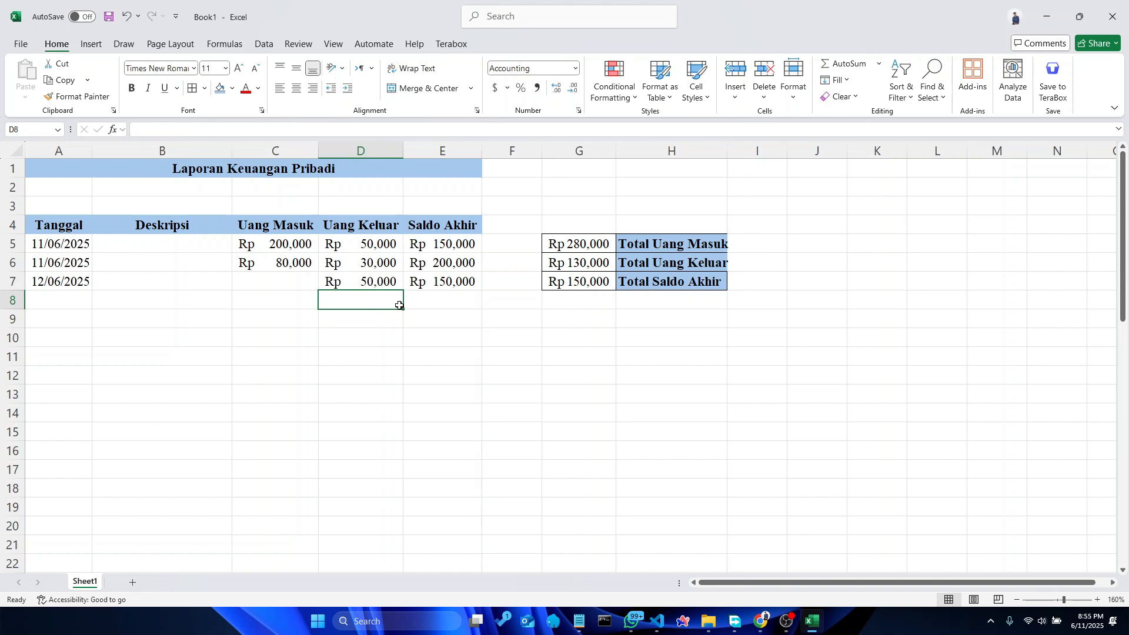
pyautogui.write('60000')
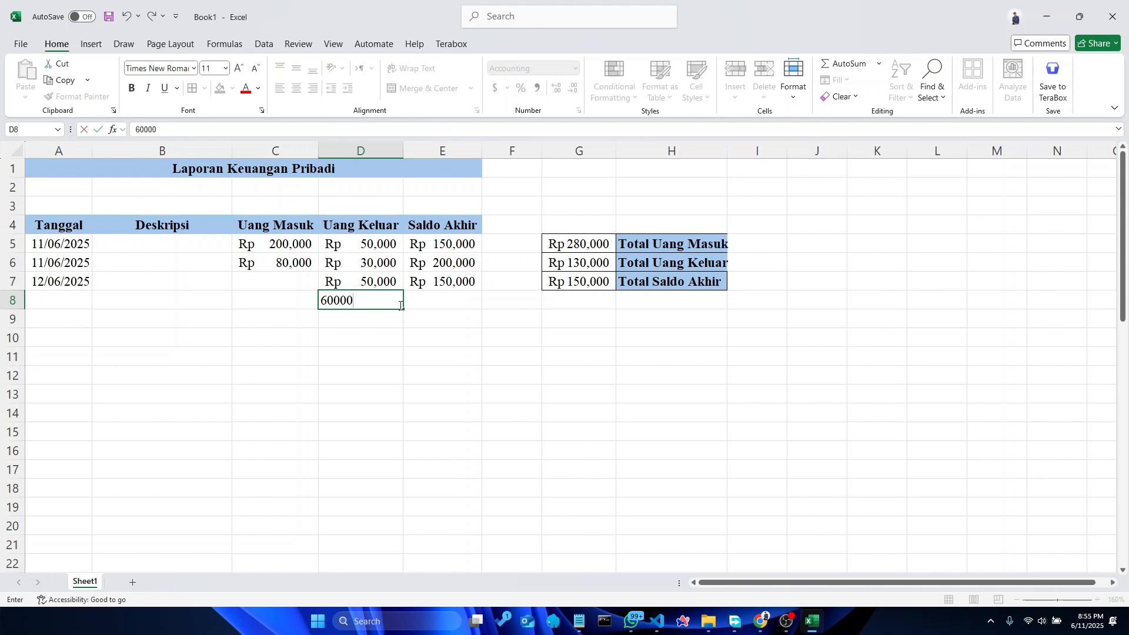
pyautogui.press('Tab')
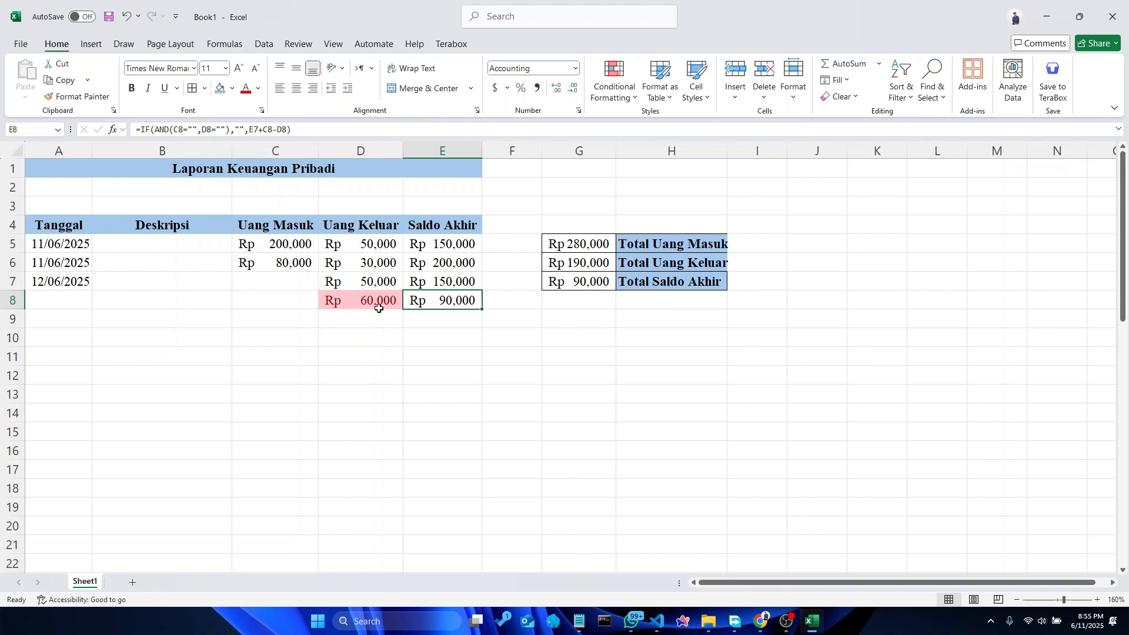
# Autofit column H to the width of its summary labels
pyautogui.click(169, 303)
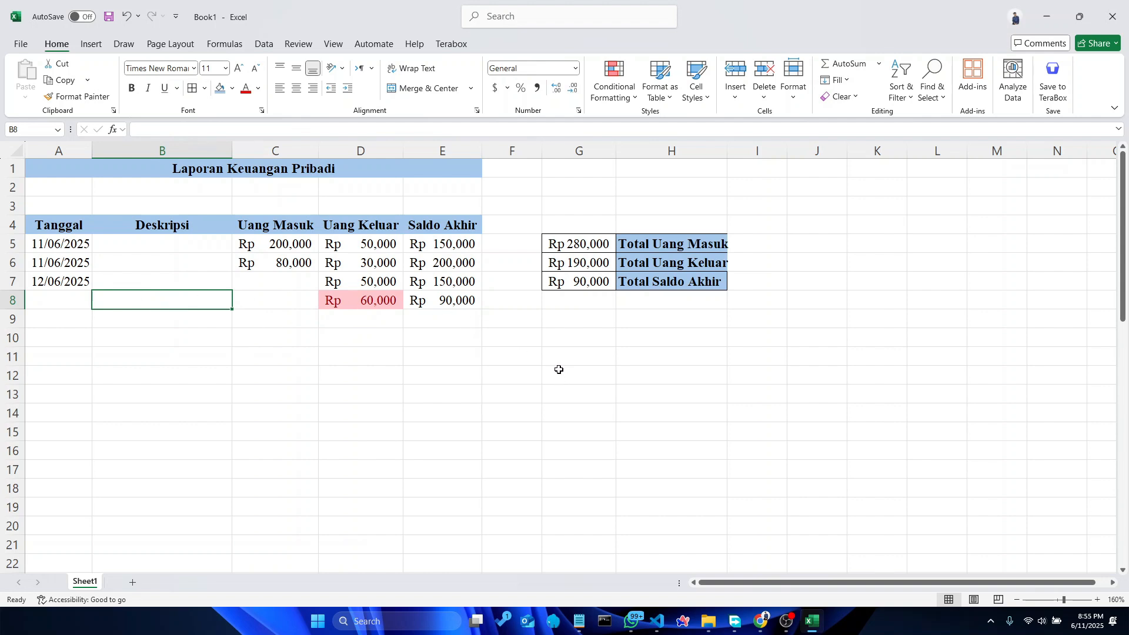
pyautogui.doubleClick(728, 150)
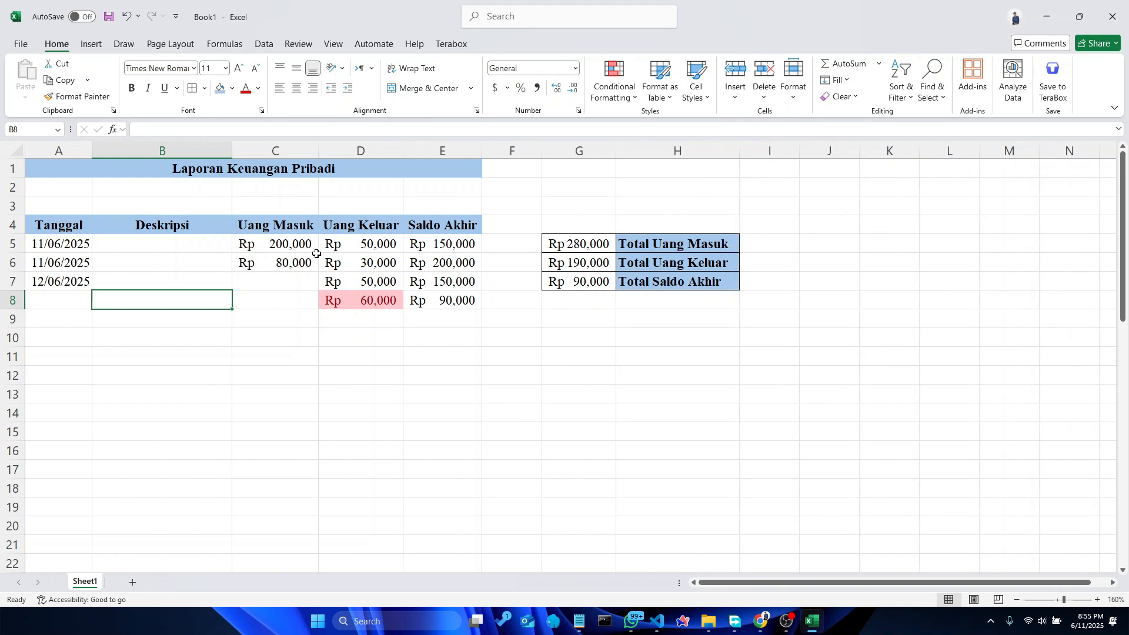
# Highlight values less than 100000 in the Saldo Akhir column E with Light Red Fill with Dark Red Text
pyautogui.click(459, 305)
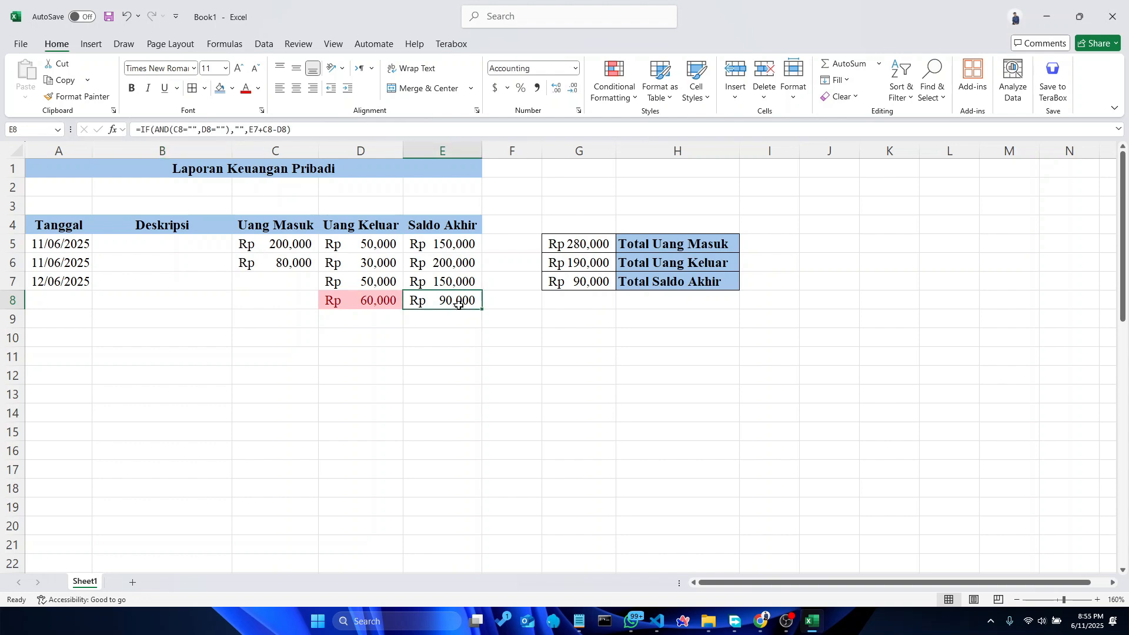
pyautogui.click(459, 147)
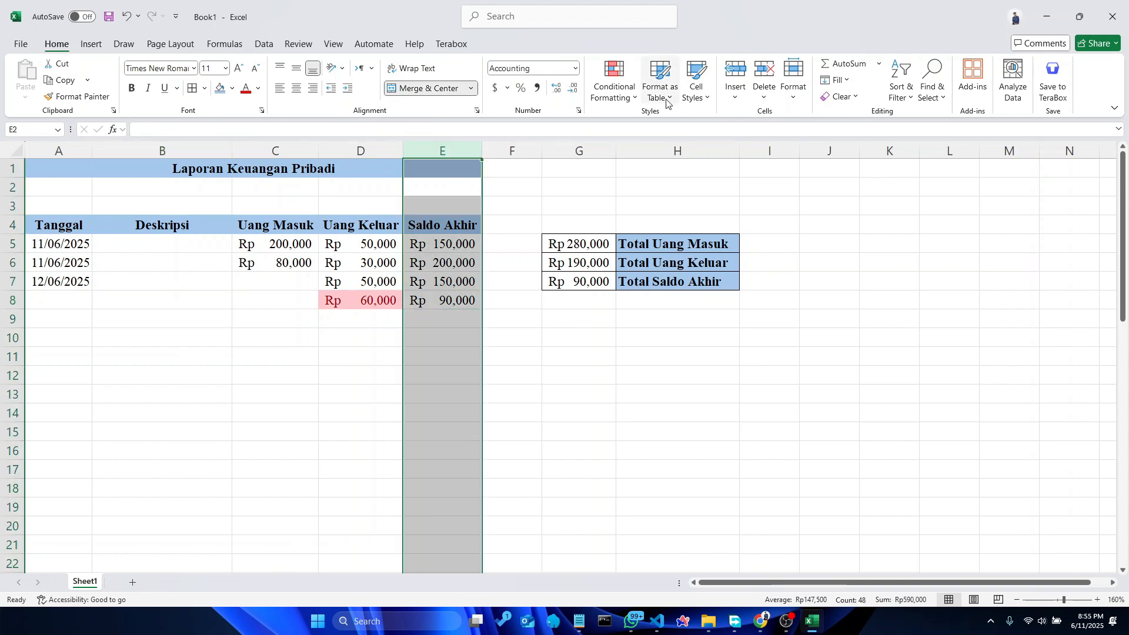
pyautogui.click(628, 88)
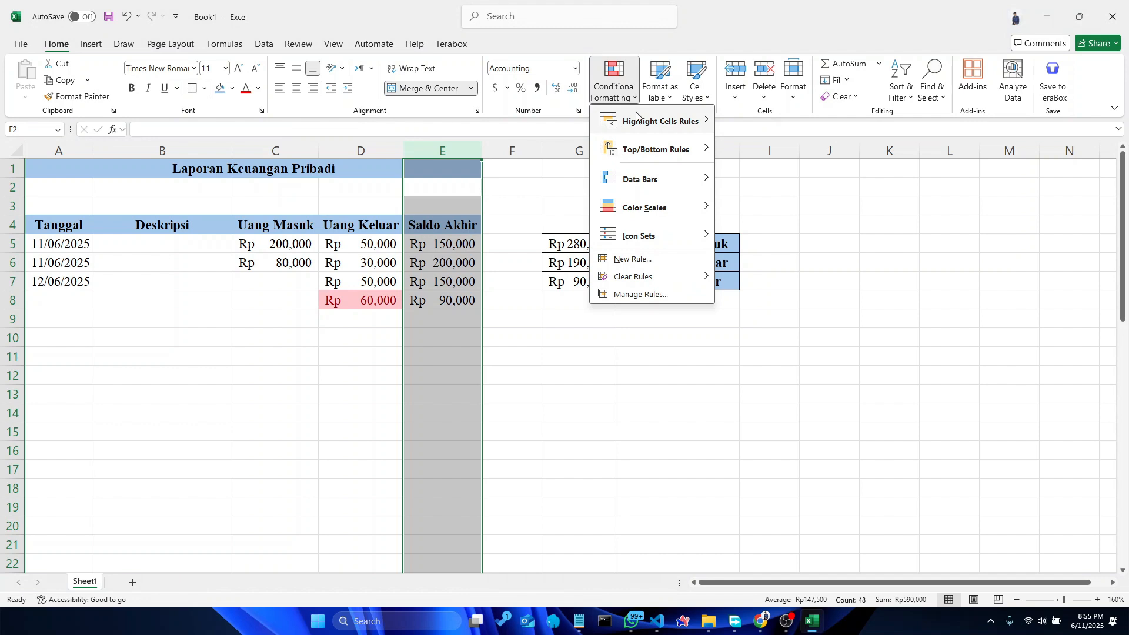
pyautogui.moveTo(682, 124)
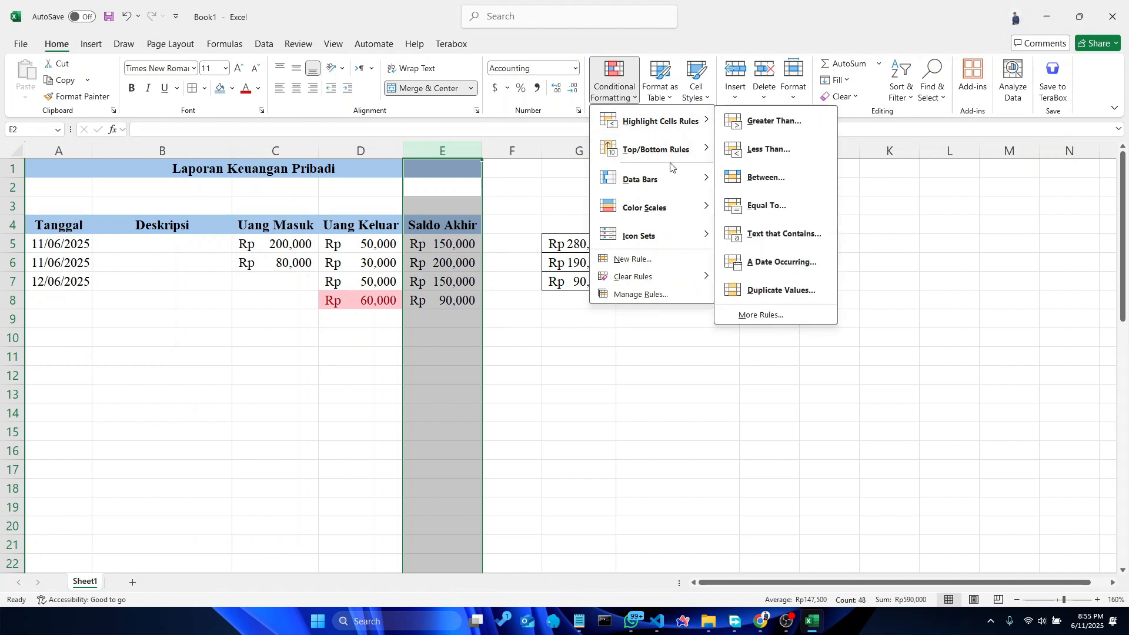
pyautogui.click(762, 152)
pyautogui.click(151, 277)
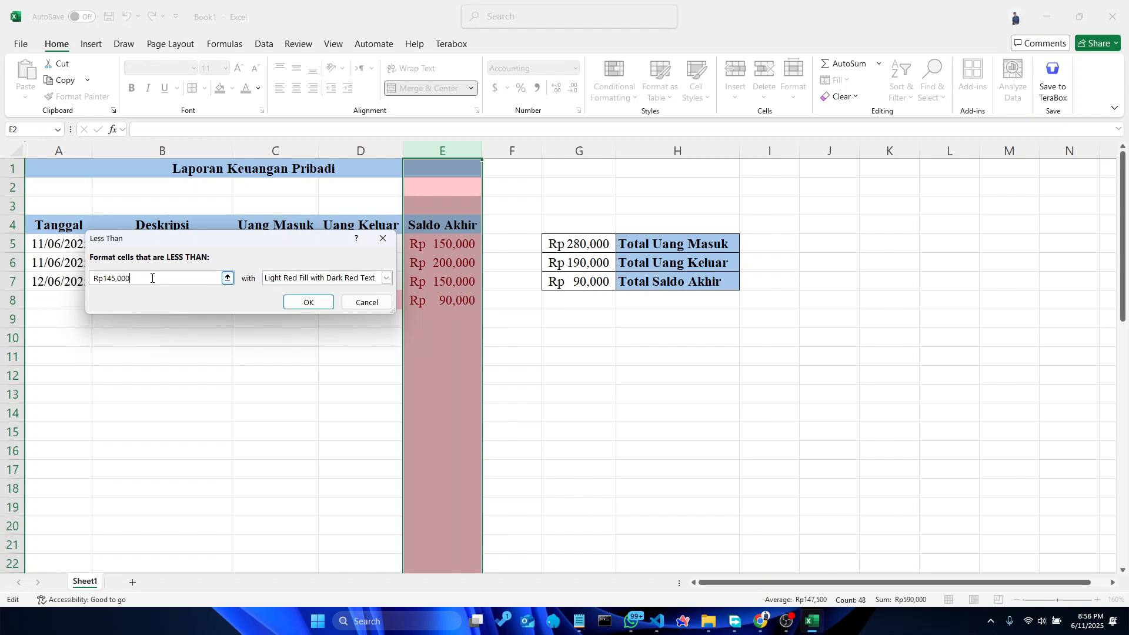
pyautogui.press('BackSpace')
pyautogui.press('BackSpace')
pyautogui.press('BackSpace')
pyautogui.press('BackSpace')
pyautogui.press('BackSpace')
pyautogui.press('BackSpace')
pyautogui.press('BackSpace')
pyautogui.press('BackSpace')
pyautogui.write('1')
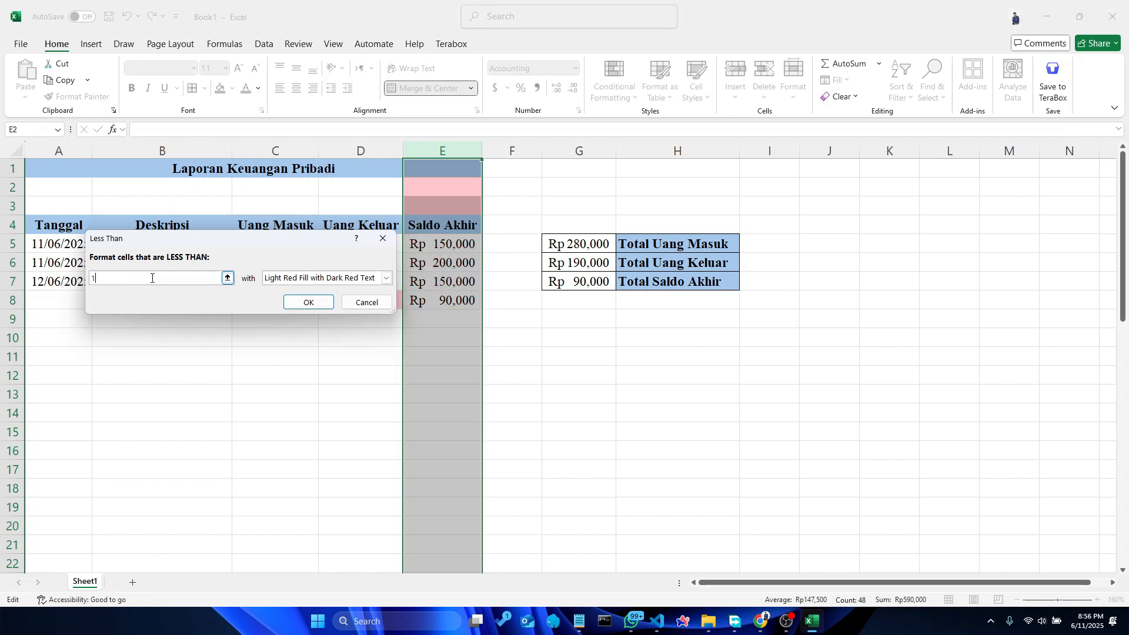
pyautogui.write('00000')
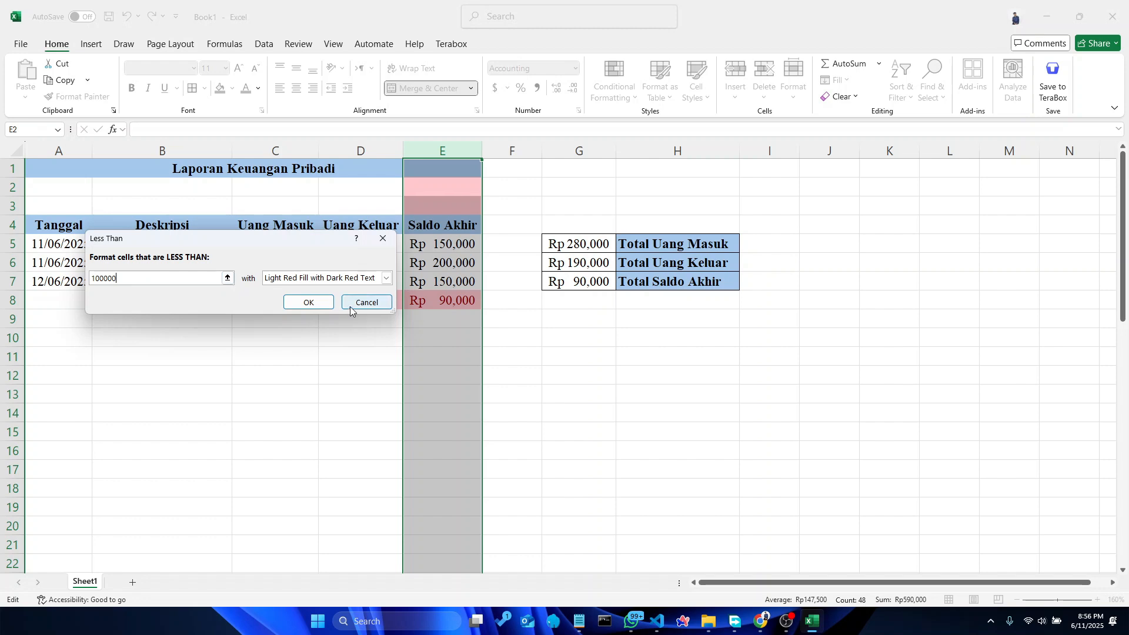
pyautogui.click(308, 302)
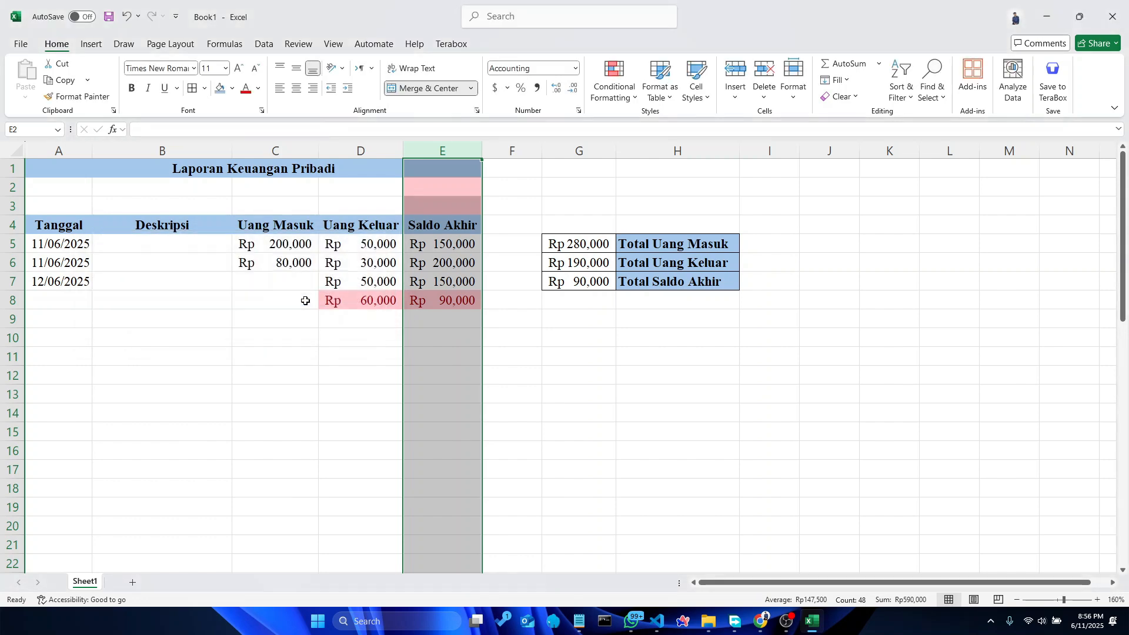
pyautogui.click(507, 279)
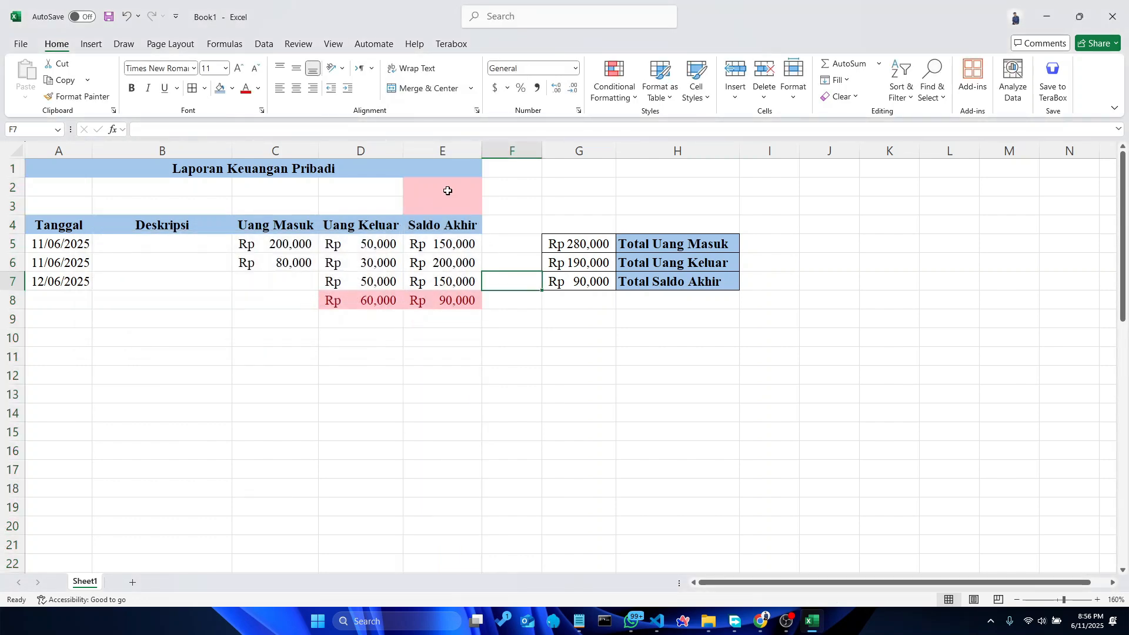
# Clear the conditional formatting rule from the empty cells E2:E3 above the Saldo Akhir header
pyautogui.moveTo(446, 189); pyautogui.dragTo(445, 199)
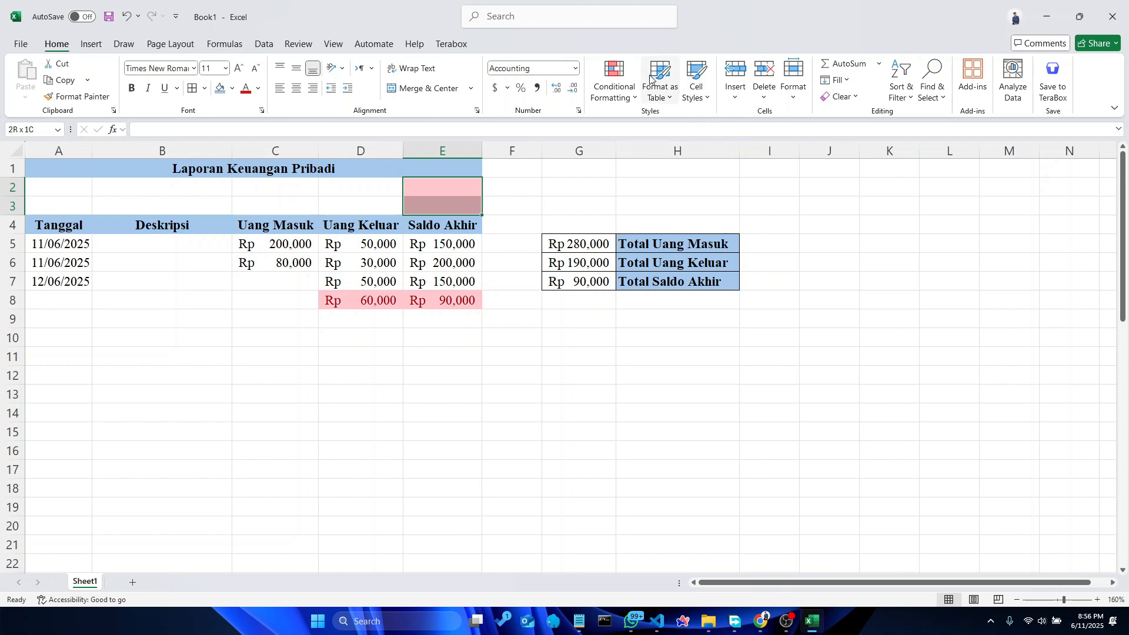
pyautogui.click(615, 82)
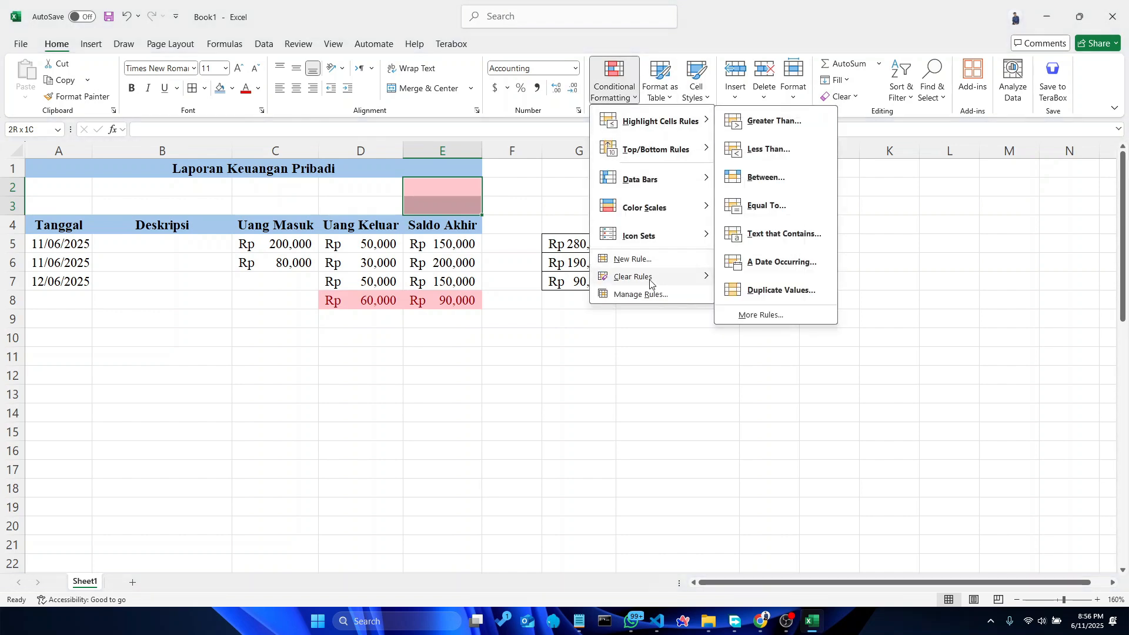
pyautogui.moveTo(647, 277)
pyautogui.click(744, 277)
pyautogui.click(512, 336)
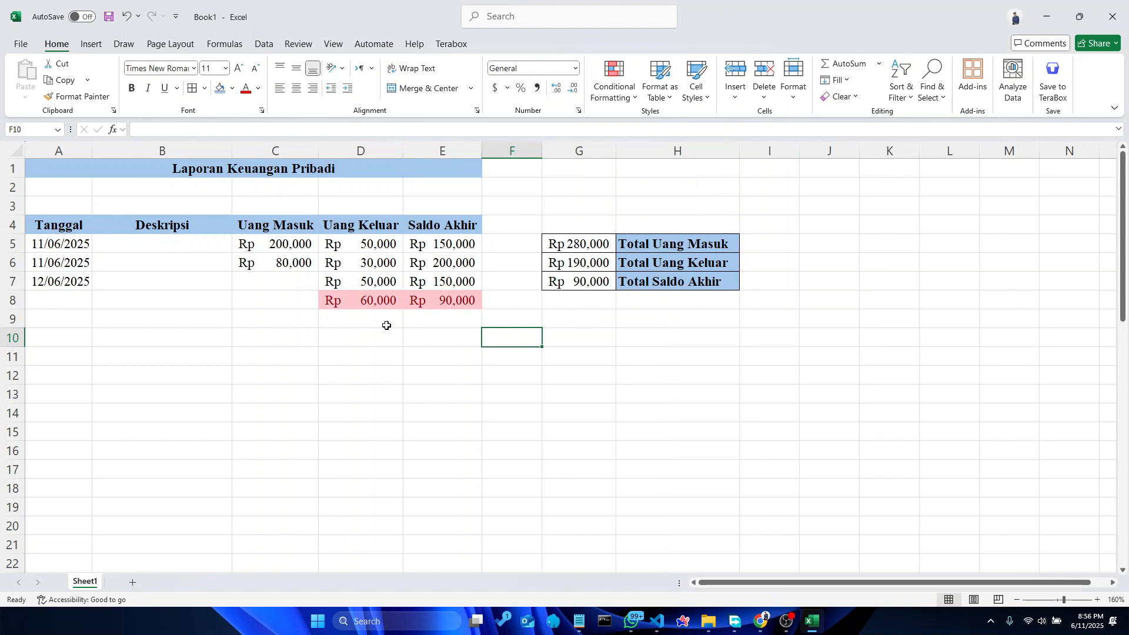
# Enter an income of 15000 in the Uang Masuk column at C8
pyautogui.click(284, 303)
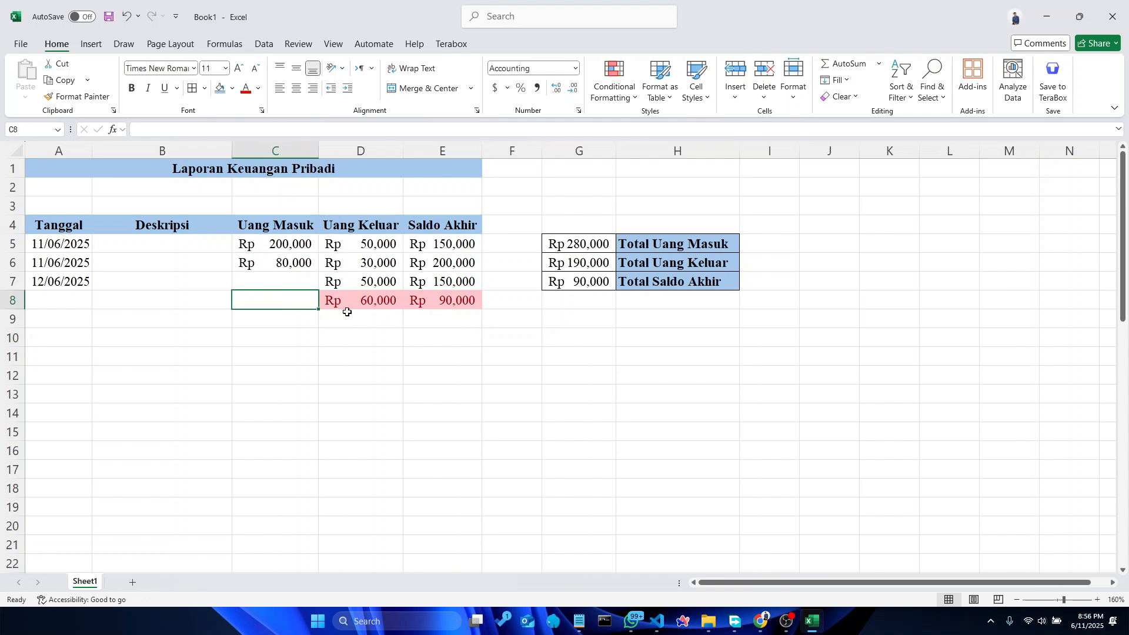
pyautogui.write('15000')
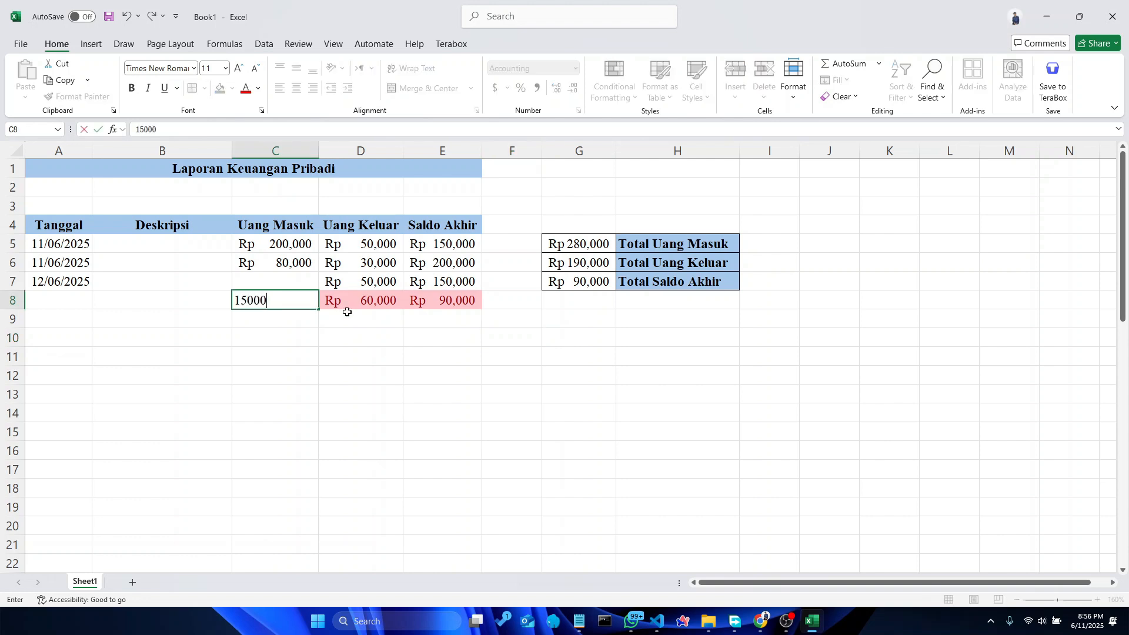
pyautogui.press('Tab')
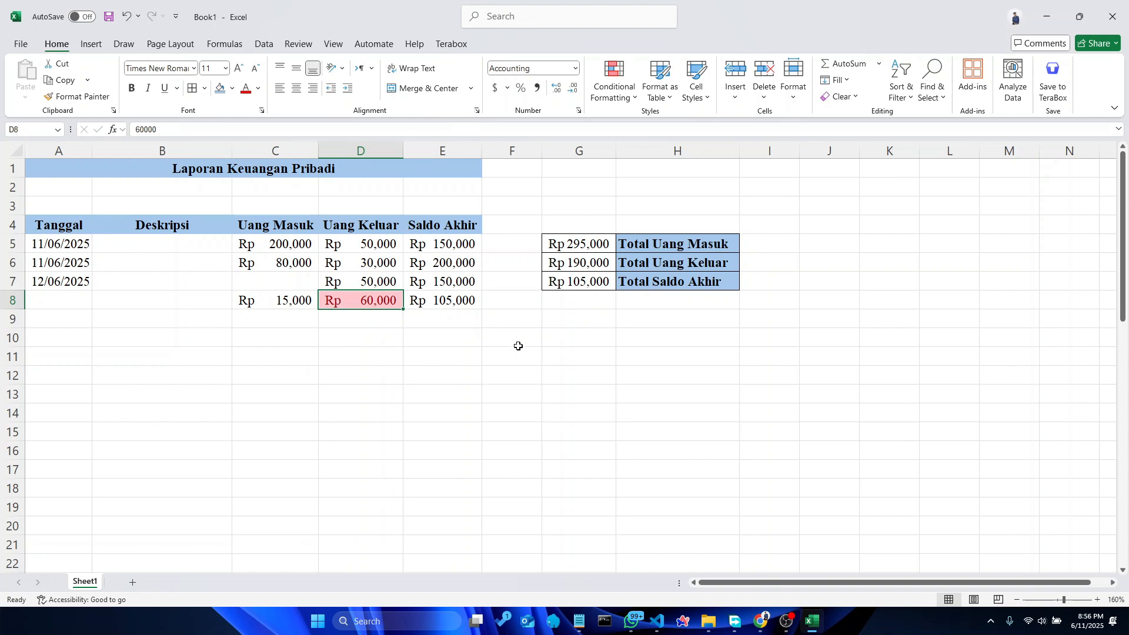
pyautogui.click(518, 347)
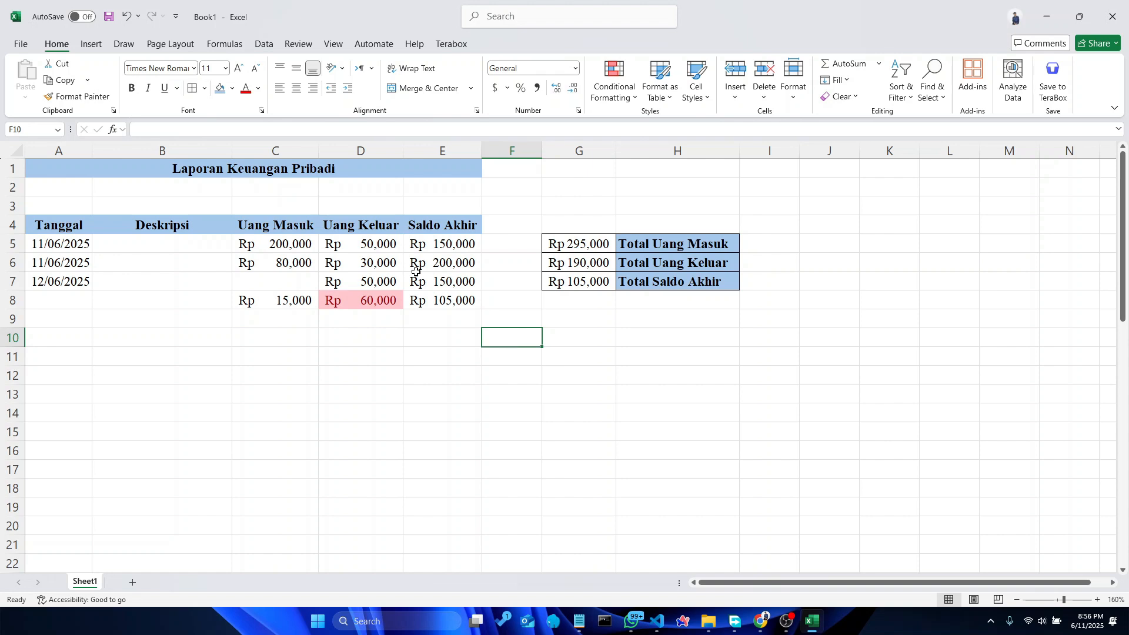
# Examine the true and false arguments of the IF/AND running-balance formula in E6
pyautogui.click(434, 263)
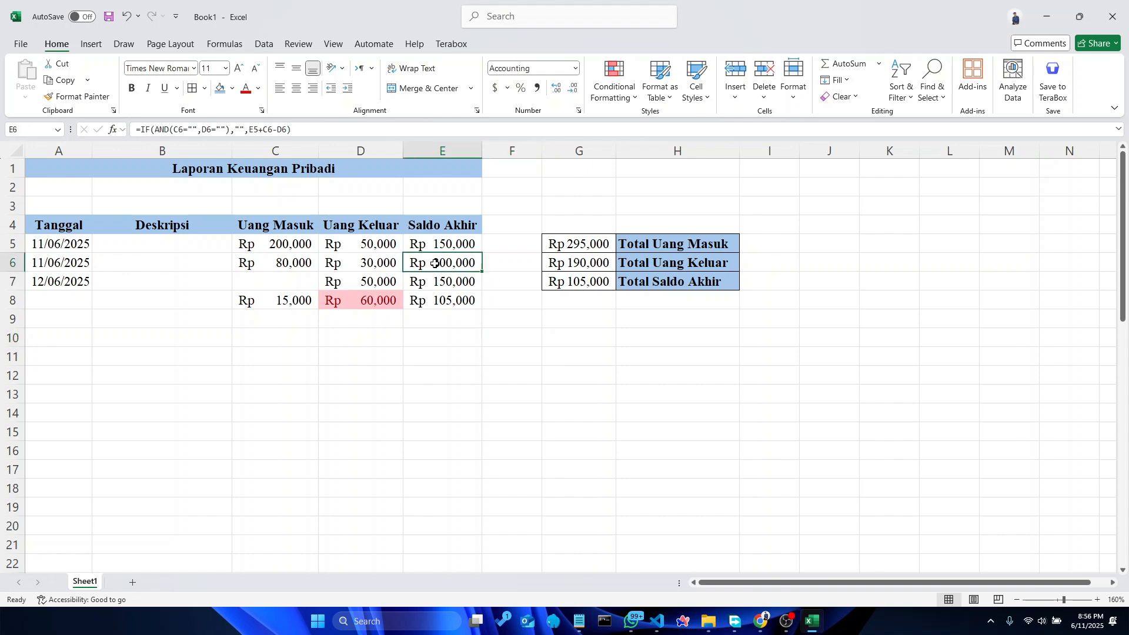
pyautogui.click(245, 133)
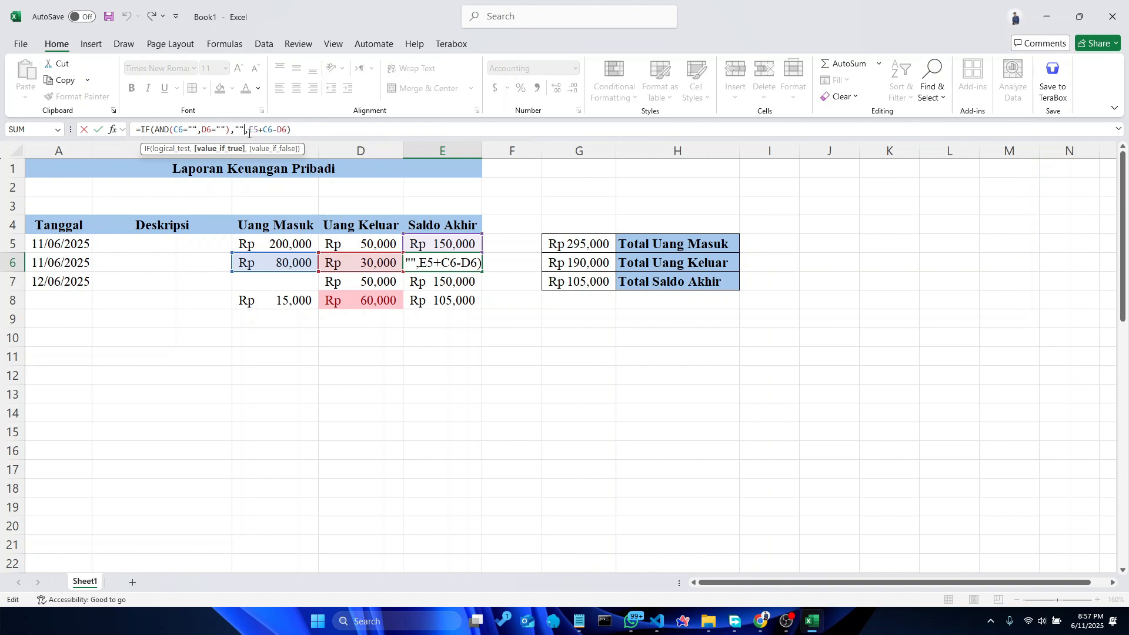
pyautogui.click(249, 133)
pyautogui.click(246, 131)
pyautogui.click(248, 130)
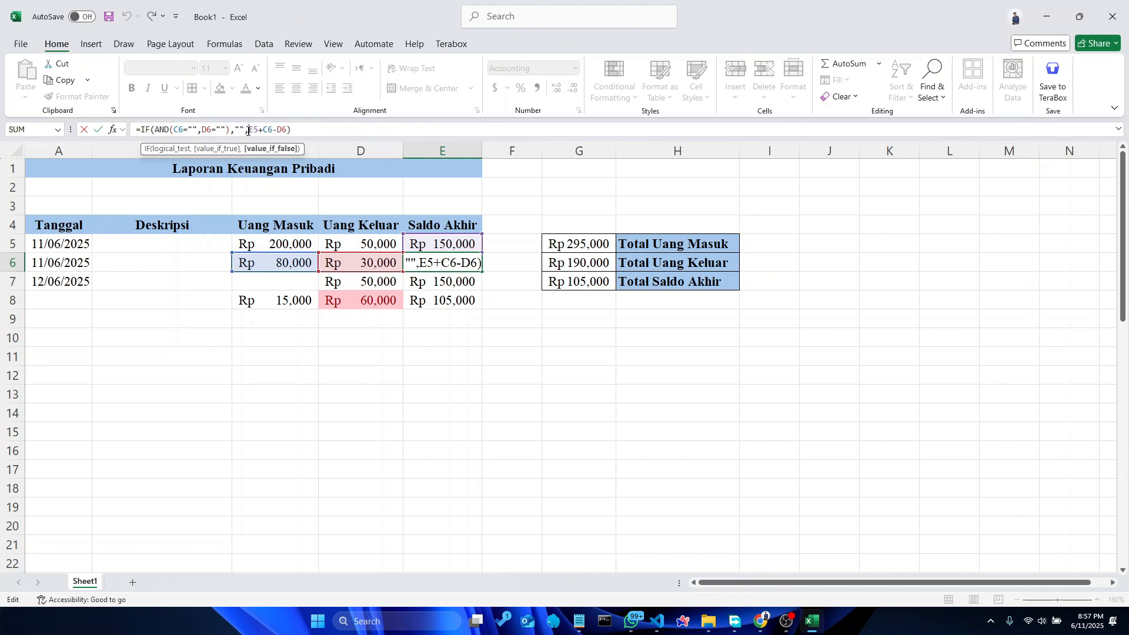
pyautogui.click(246, 131)
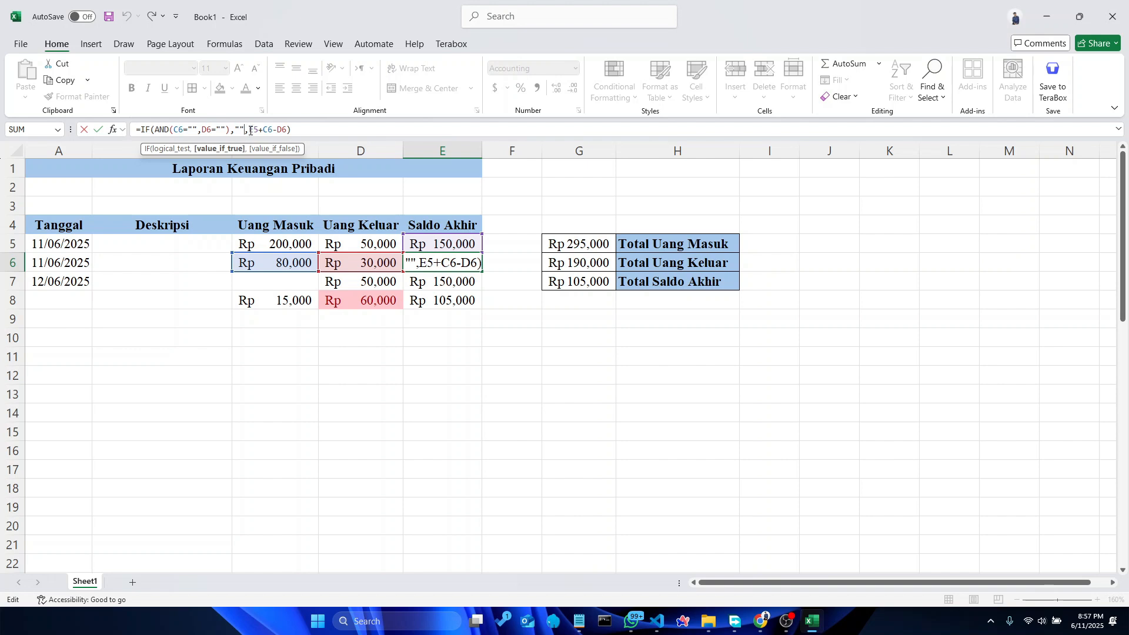
pyautogui.click(454, 281)
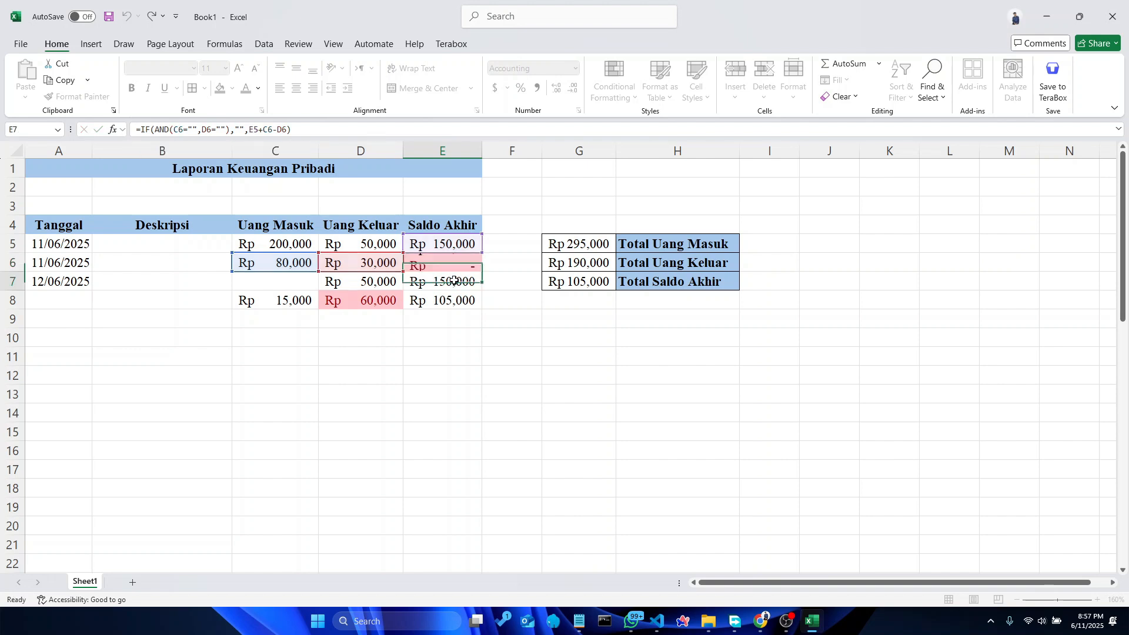